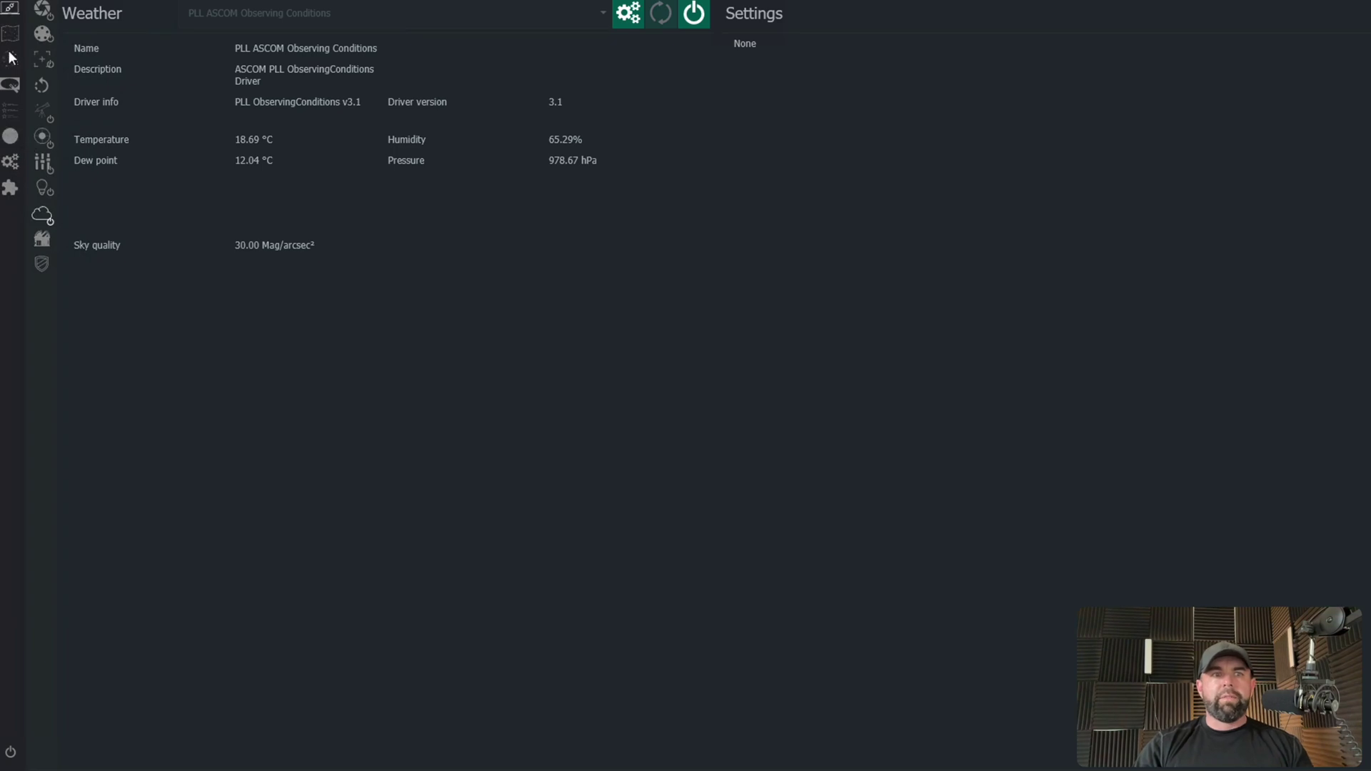
Open the sequencer and browse the saved sequence files to the Templates folder.
left_click(8, 110)
left_click(979, 484)
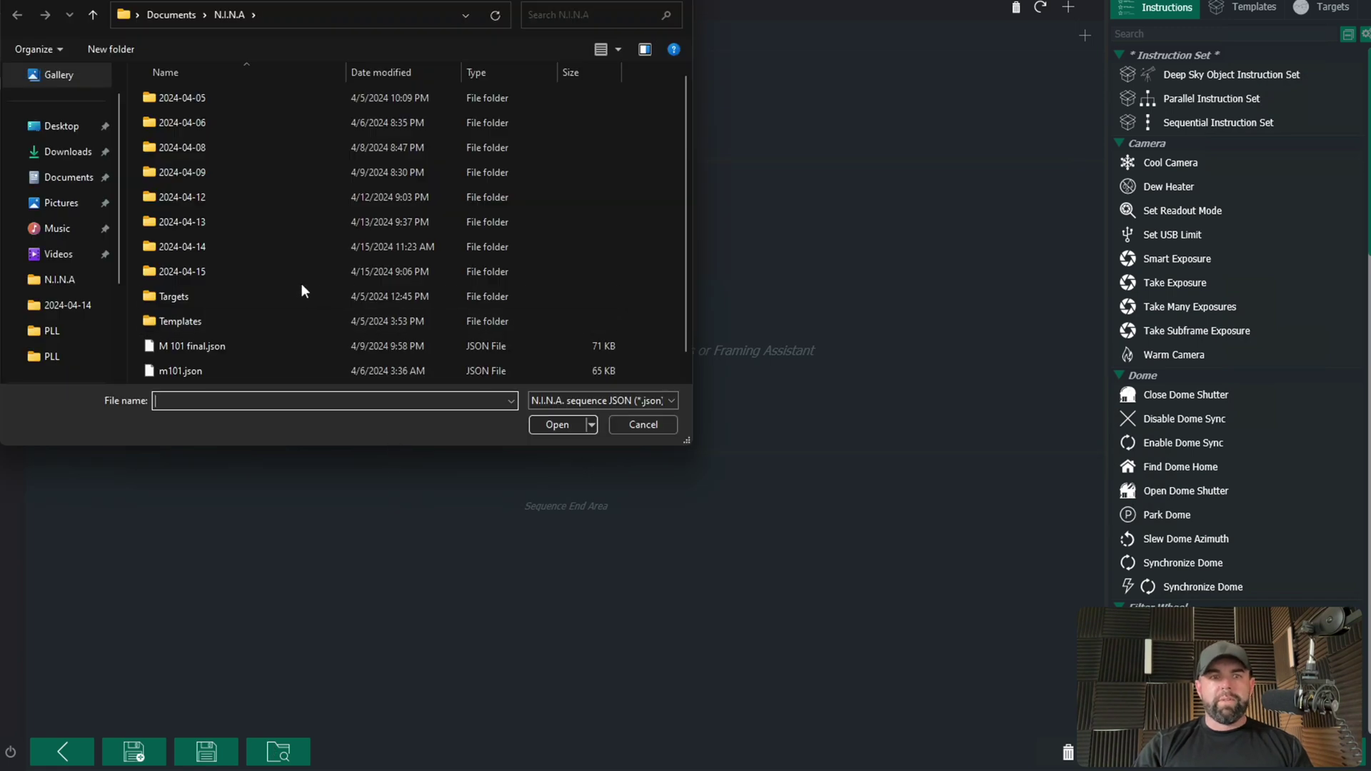
double_click(263, 324)
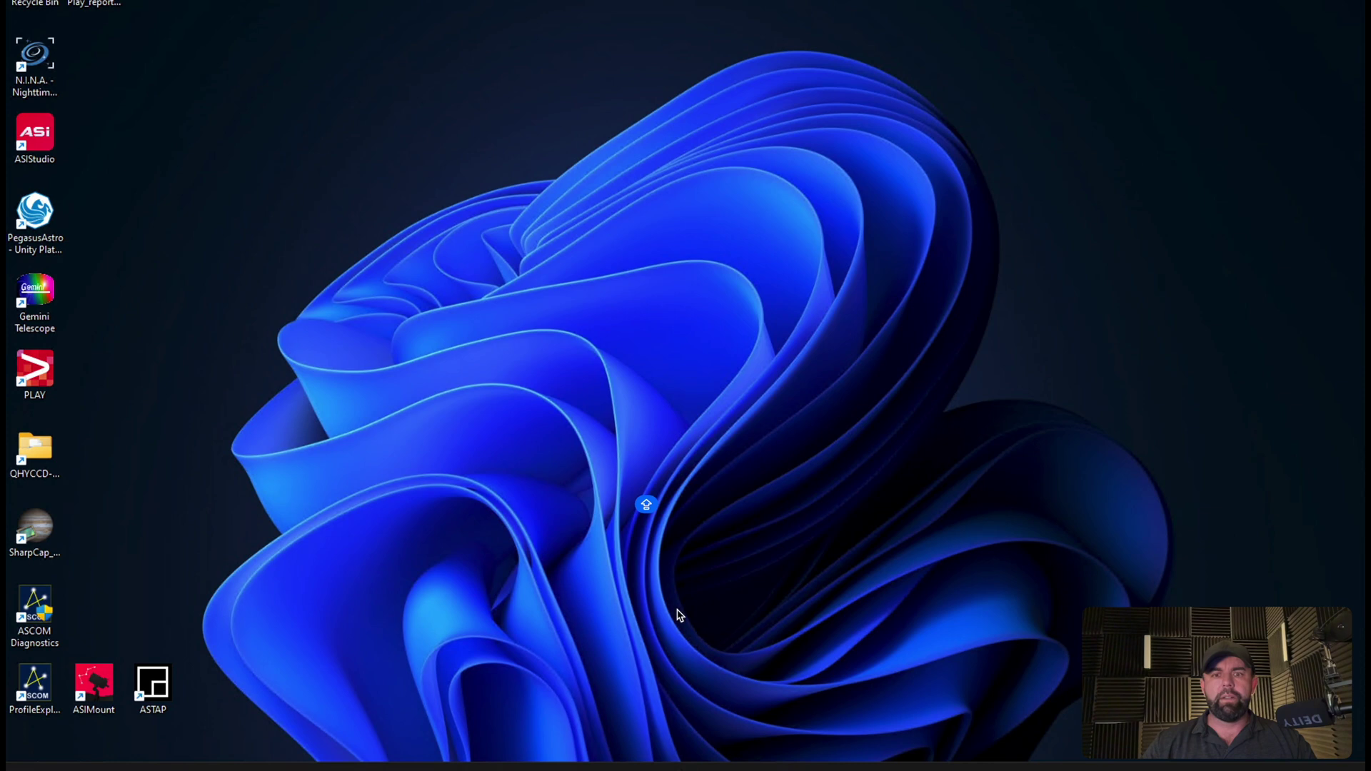
Review the network discovery and file sharing options in the Windows Advanced sharing settings, and close Settings.
mouse_move(743, 765)
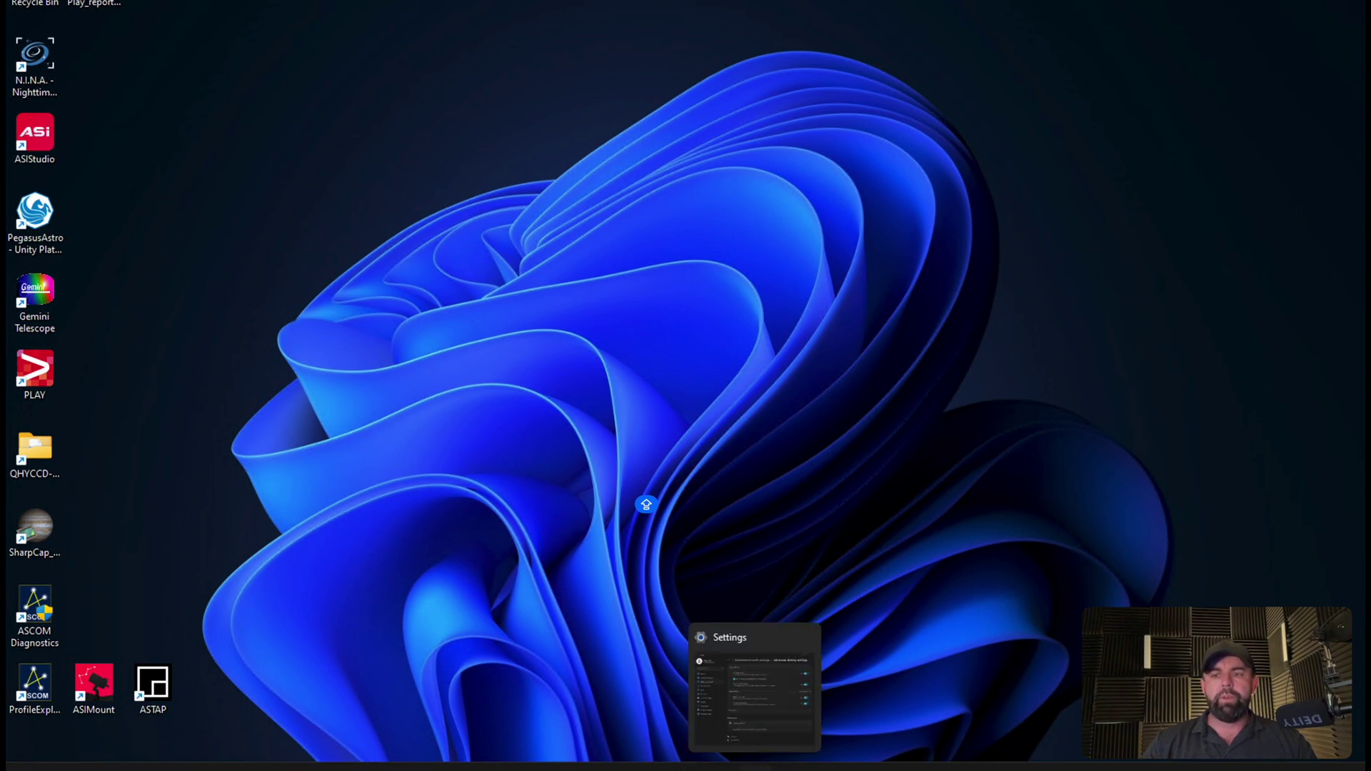
left_click(759, 633)
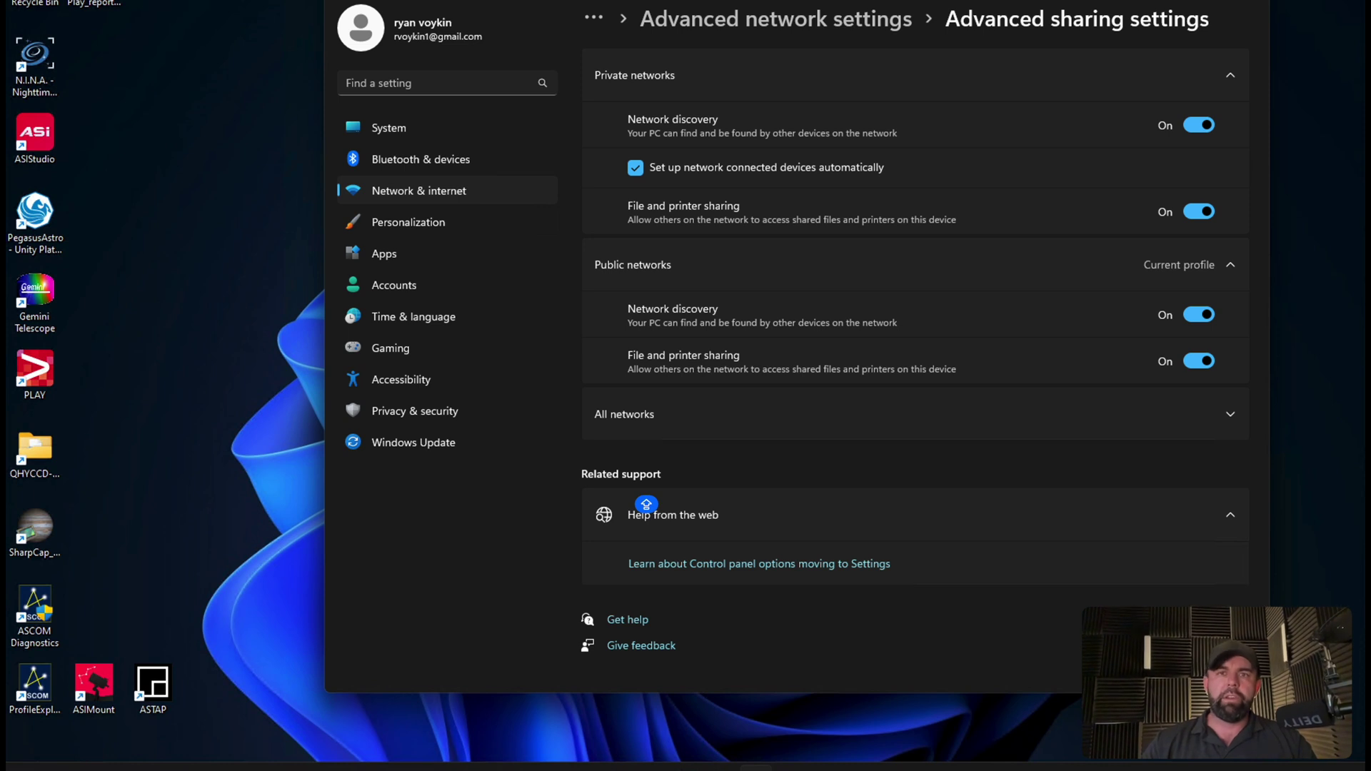
key("alt+F4")
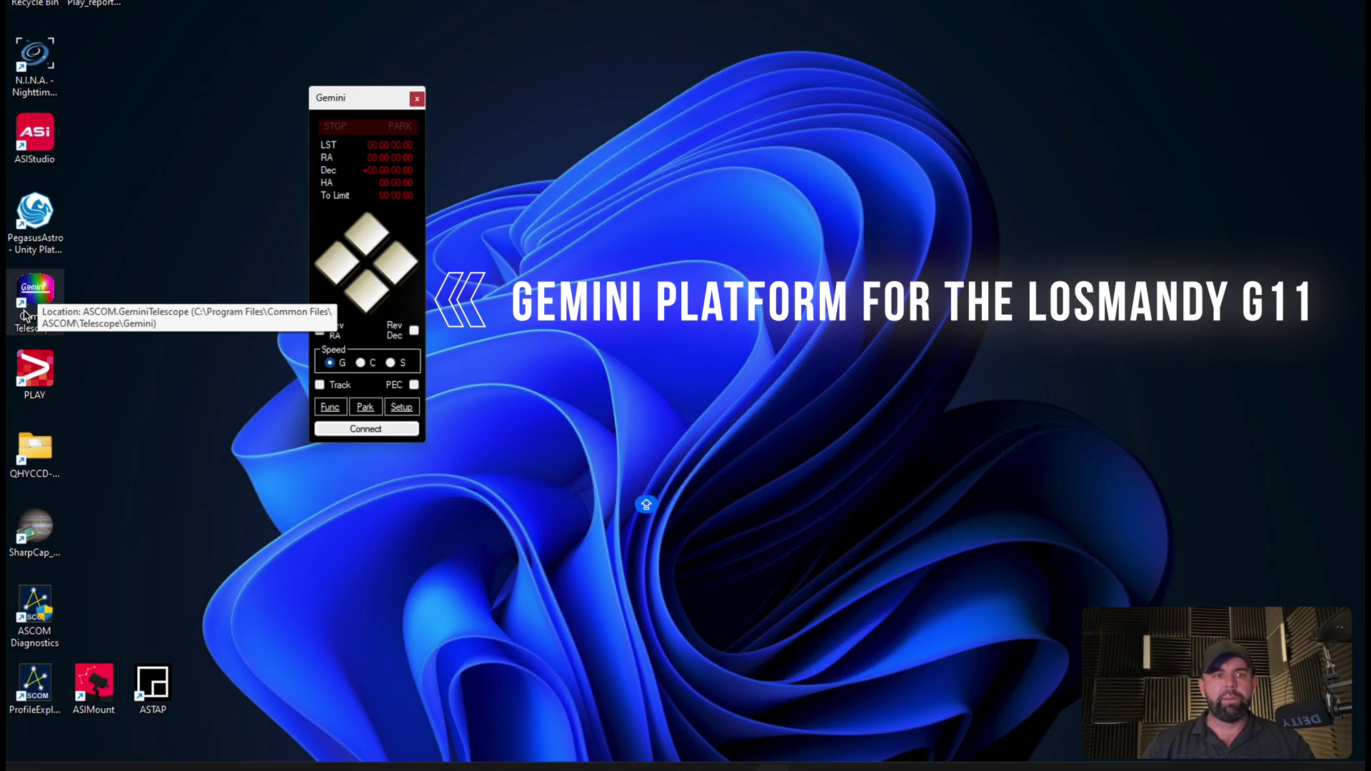
Connect the mount through the Gemini controller using Warm Start (from CWD position).
left_click_drag(343, 99, 344, 67)
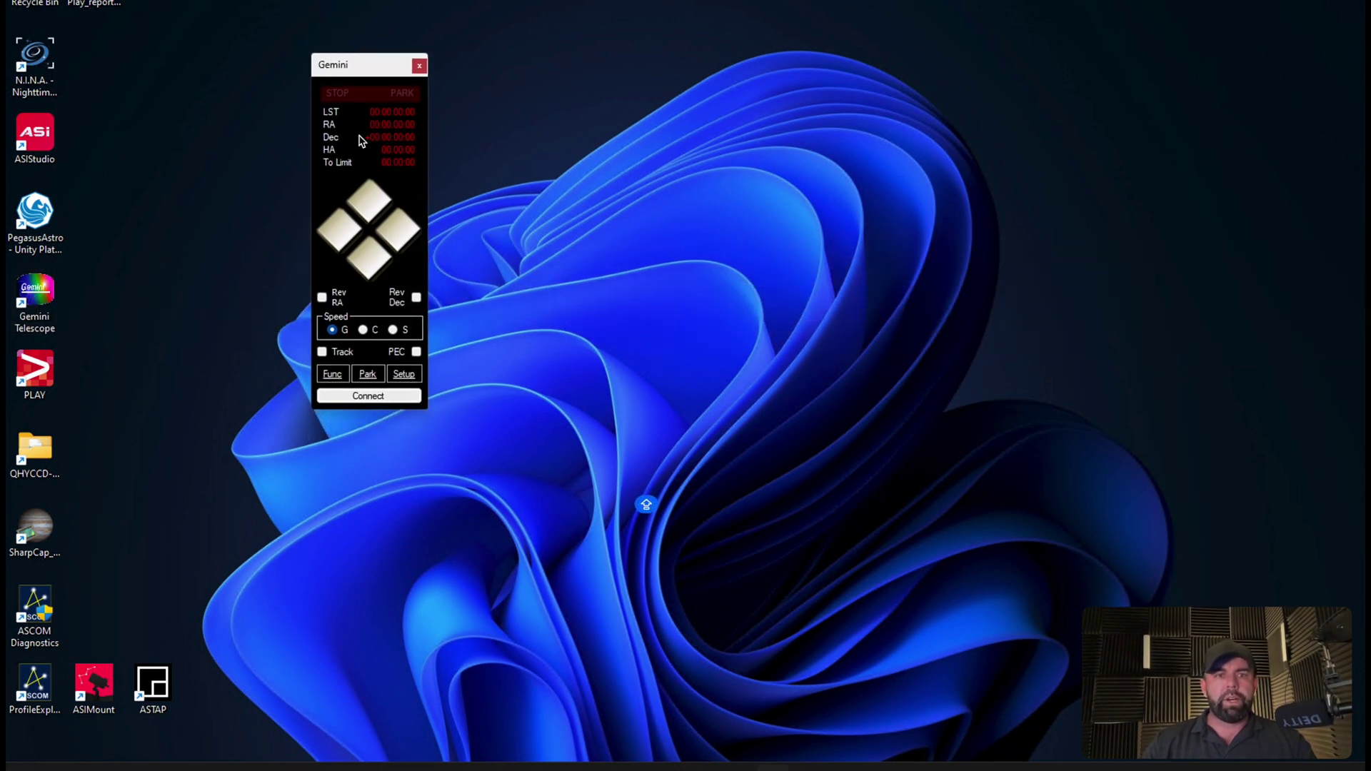
left_click(365, 397)
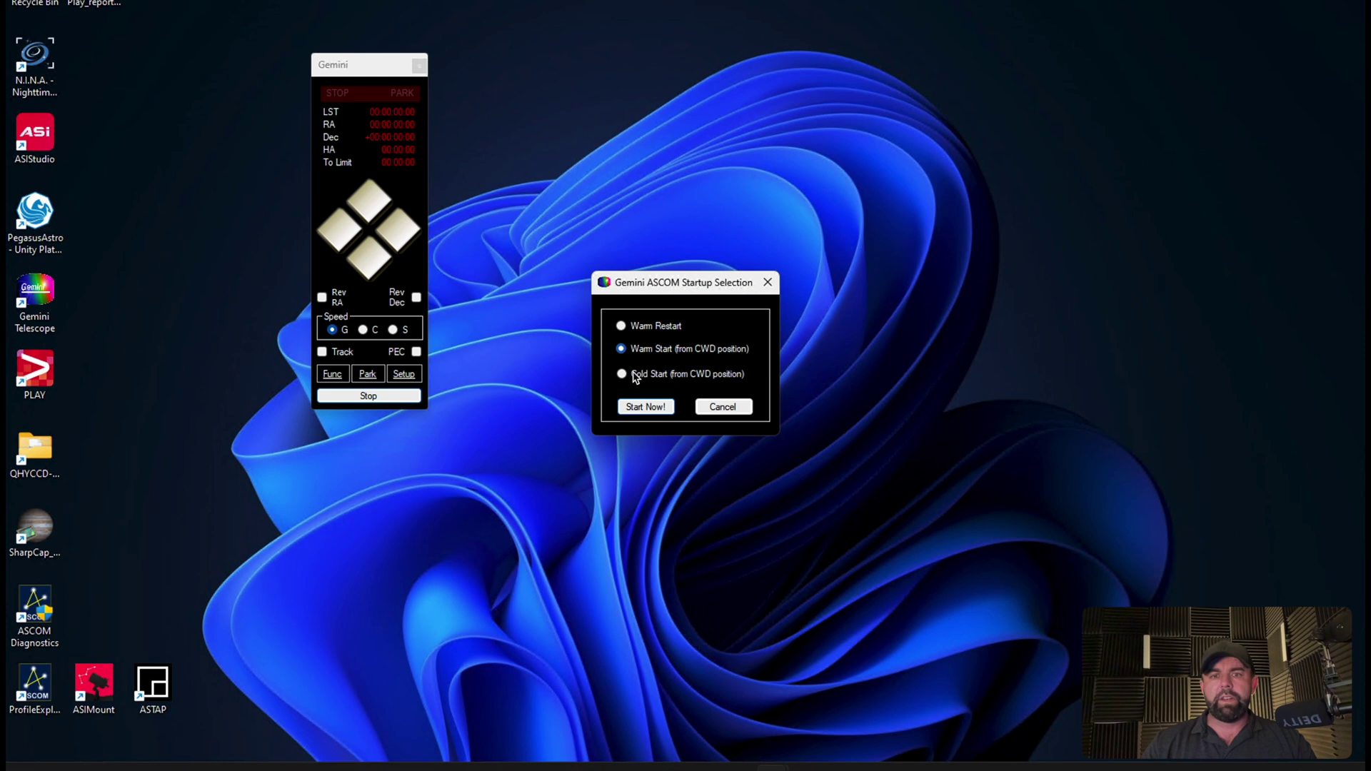
left_click(642, 407)
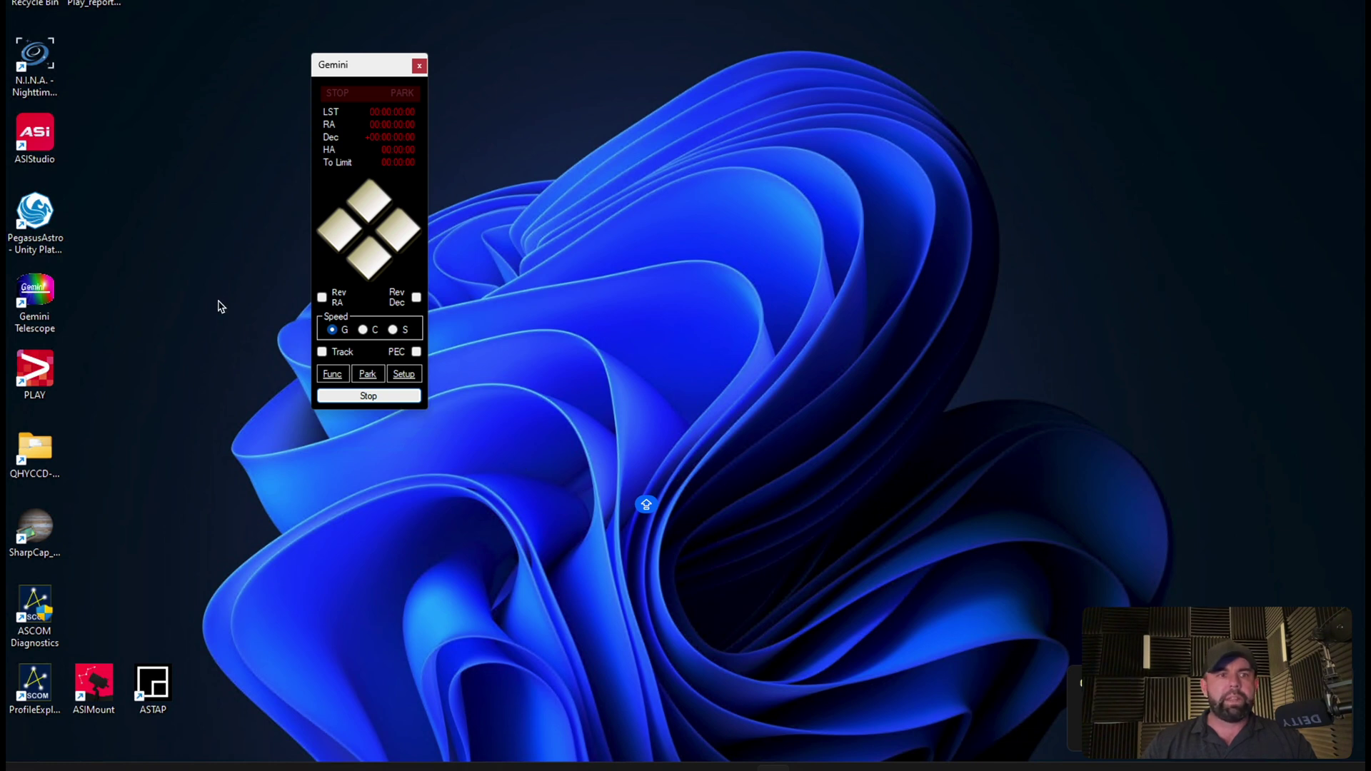
Launch N.I.N.A. and load the SVX 140T profile.
double_click(49, 60)
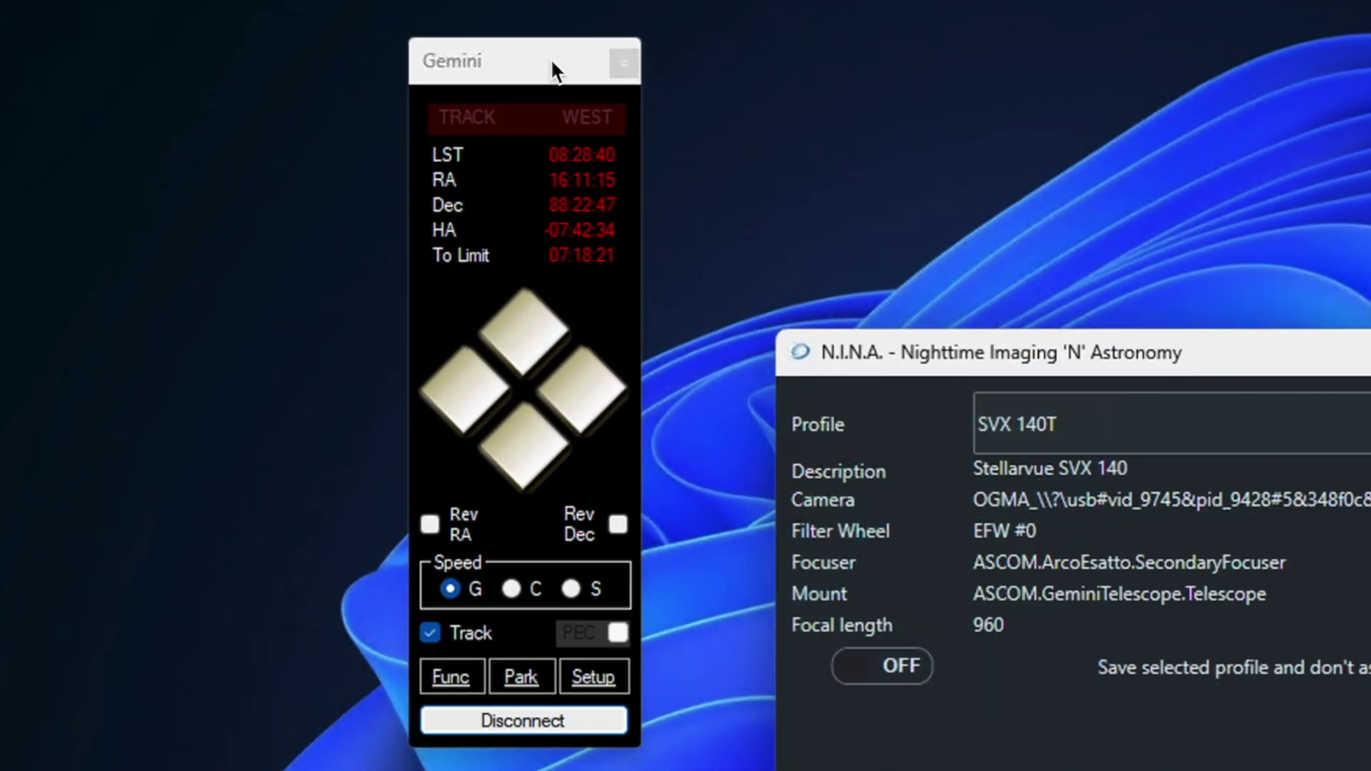
left_click_drag(551, 58, 382, 30)
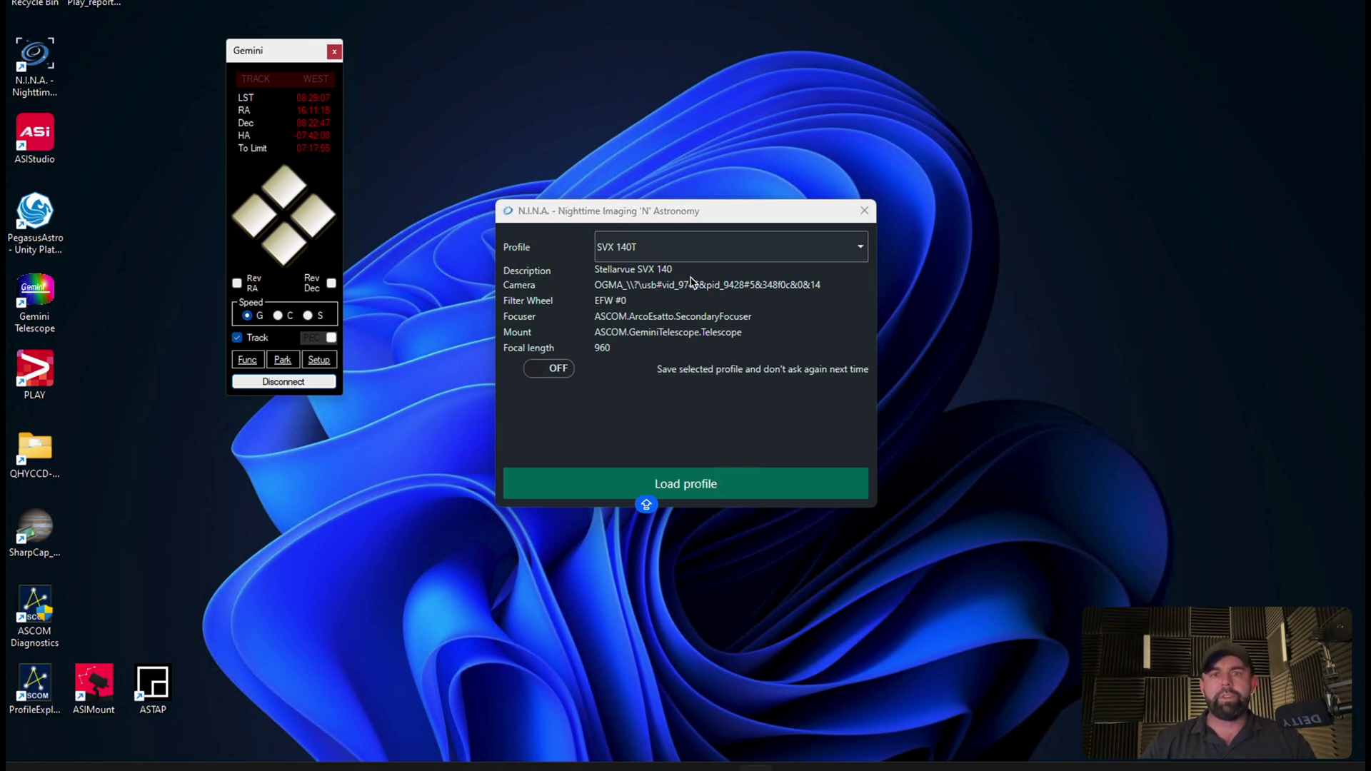
left_click_drag(659, 215, 660, 133)
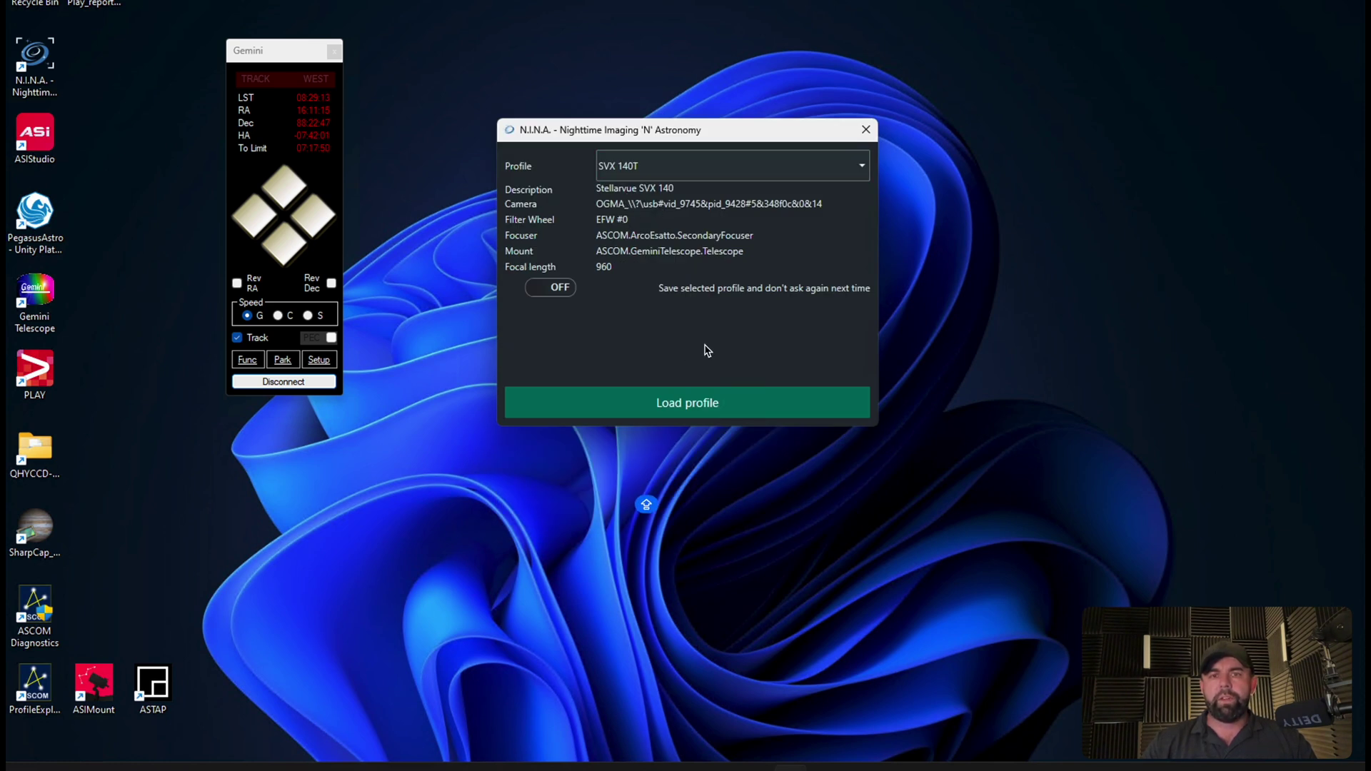
left_click(857, 164)
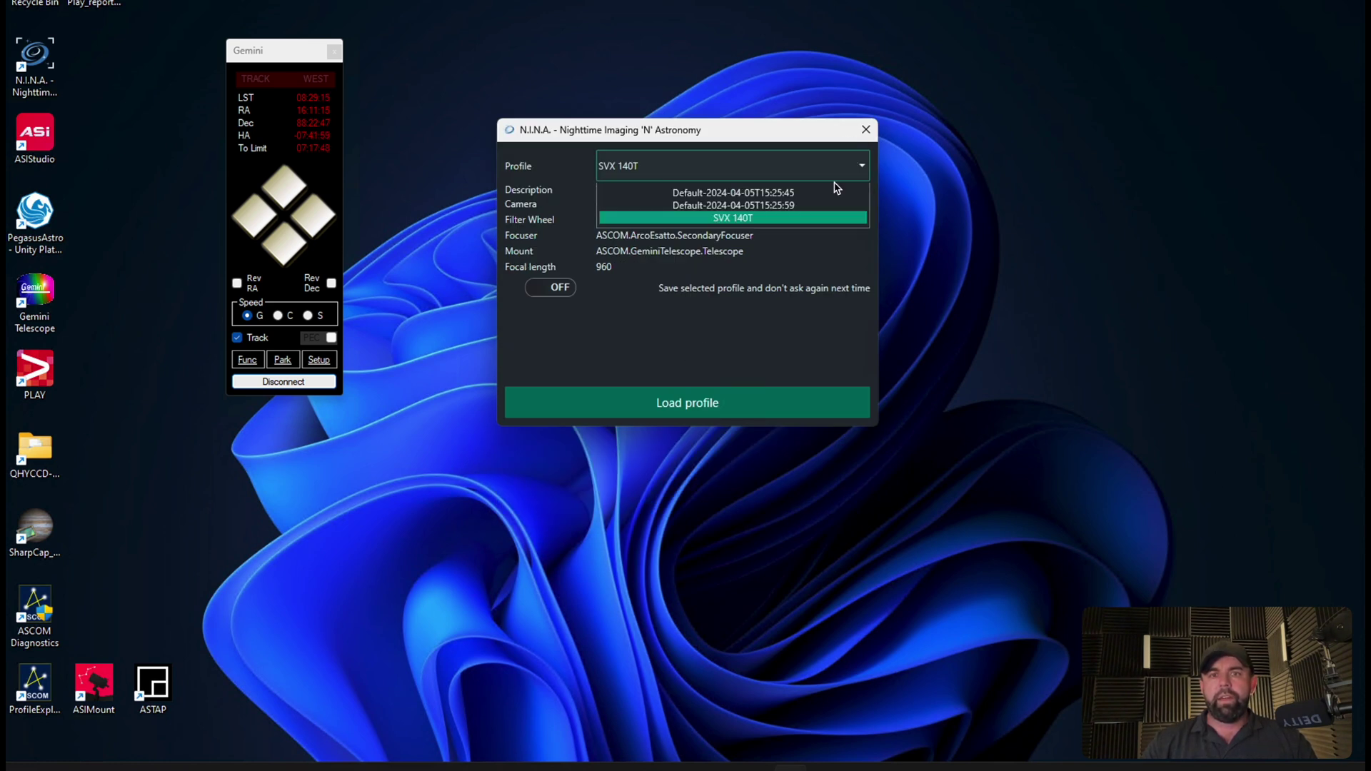
left_click(764, 219)
left_click(673, 397)
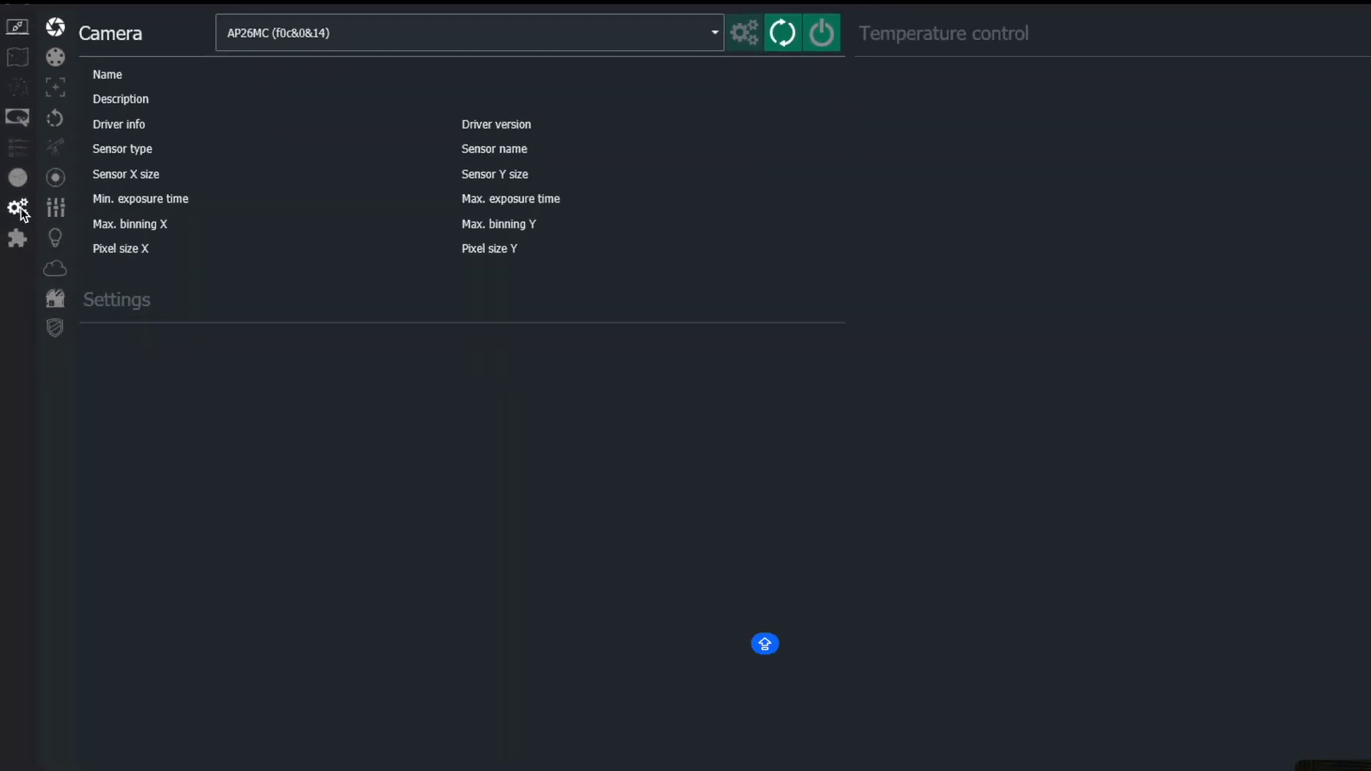
Try Black Coral as the primary UI color scheme in the general options and settle on Persian Faint.
left_click(18, 172)
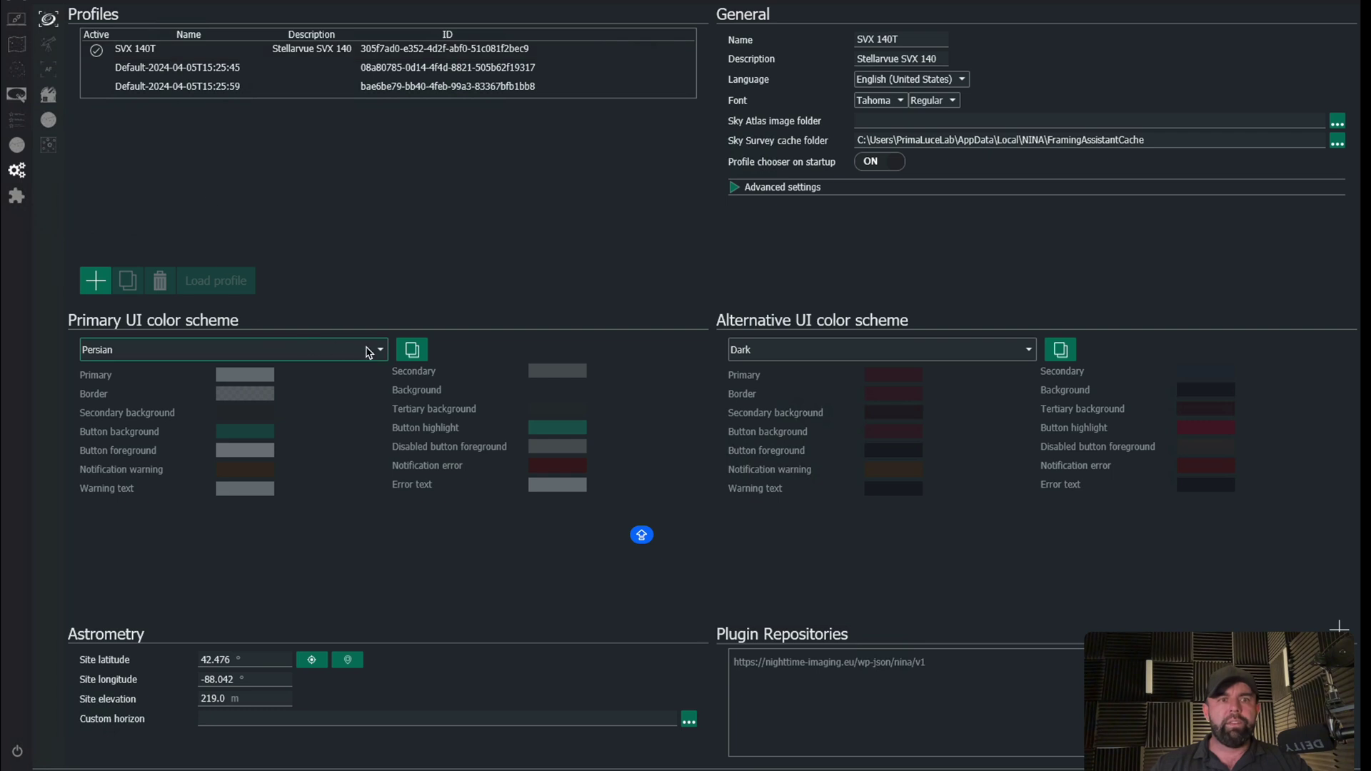
left_click(368, 350)
left_click(318, 450)
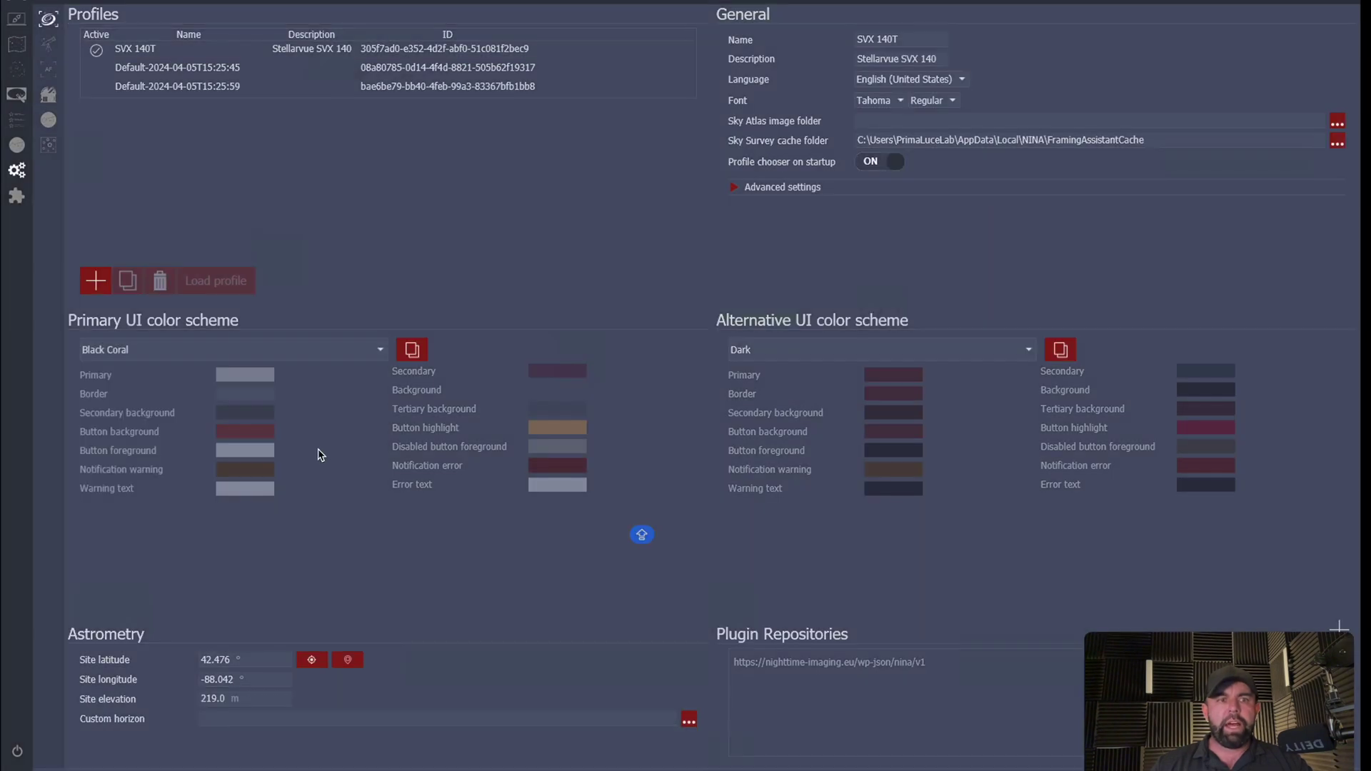
left_click(376, 350)
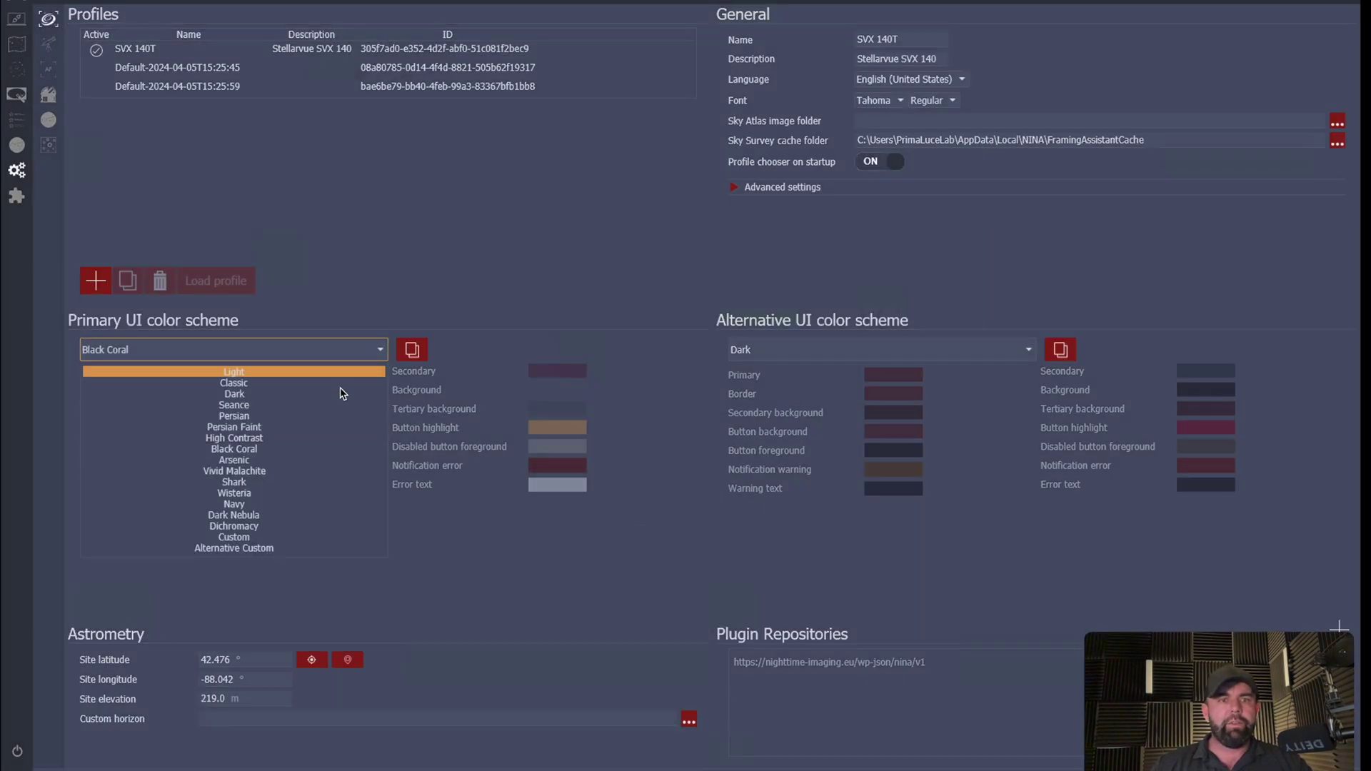
left_click(293, 427)
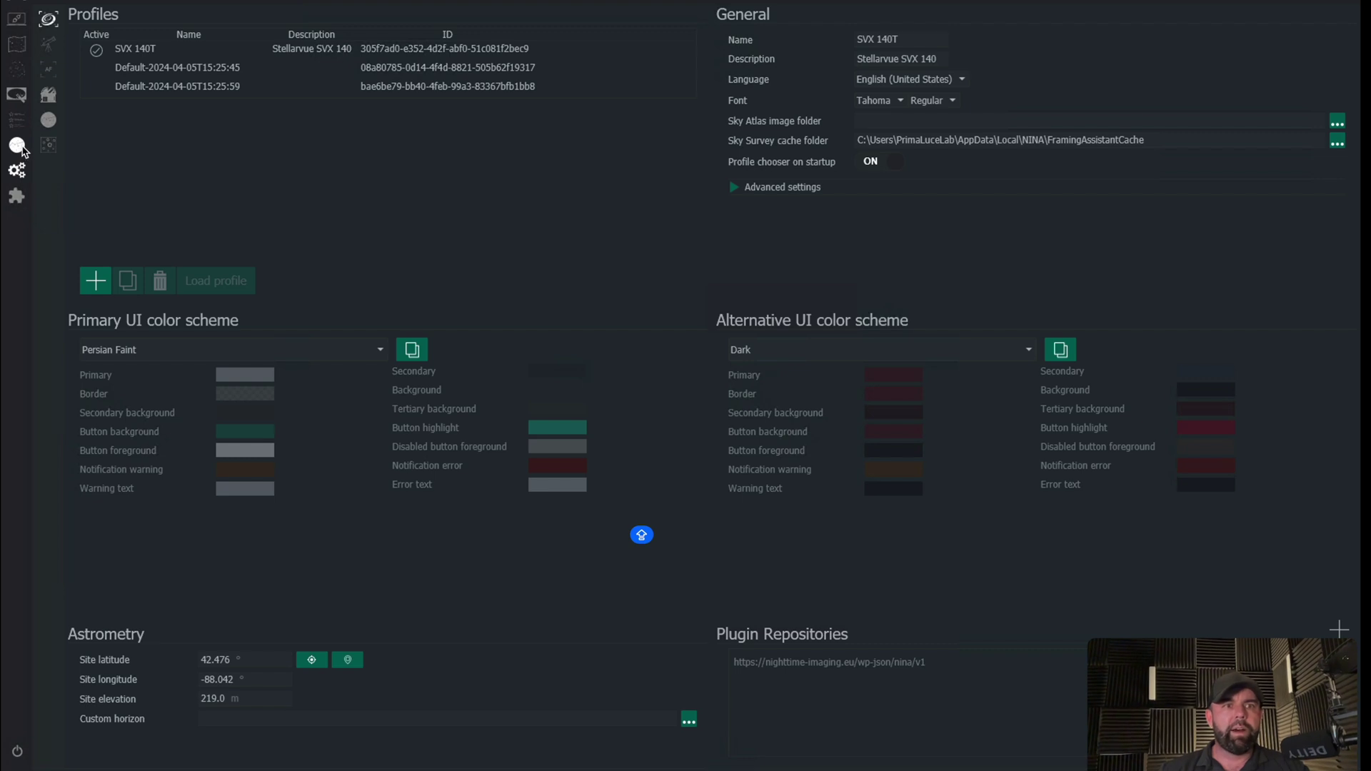
Set the mount's location sync to Prompt in the equipment options.
left_click(49, 37)
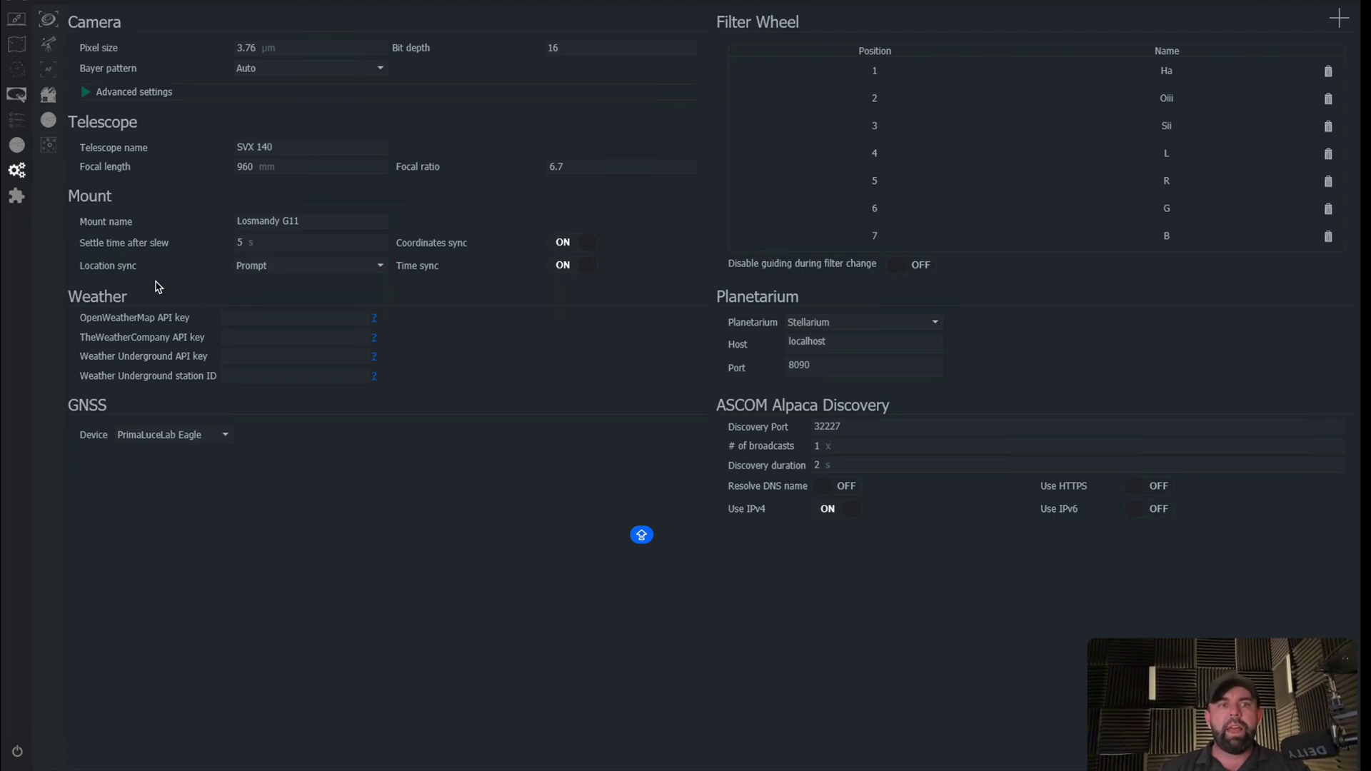
left_click(278, 269)
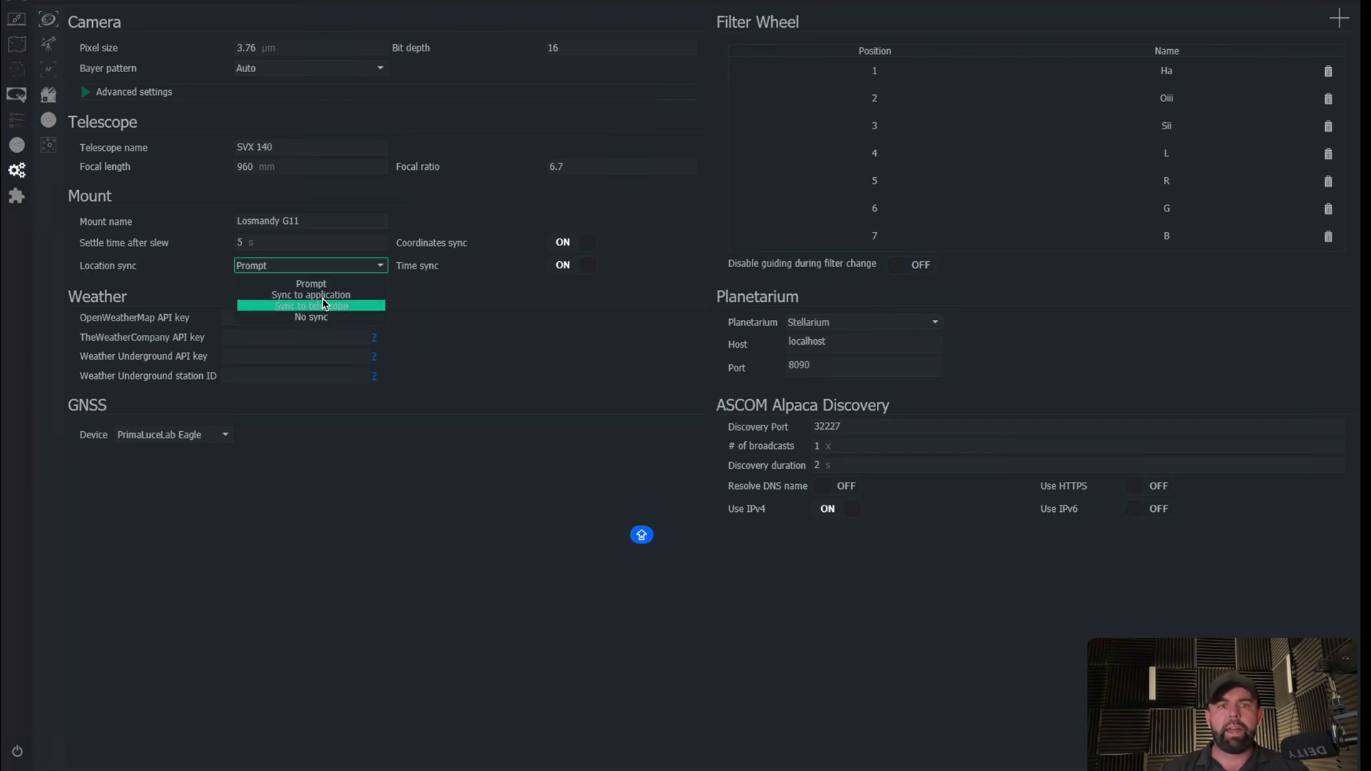
left_click(325, 285)
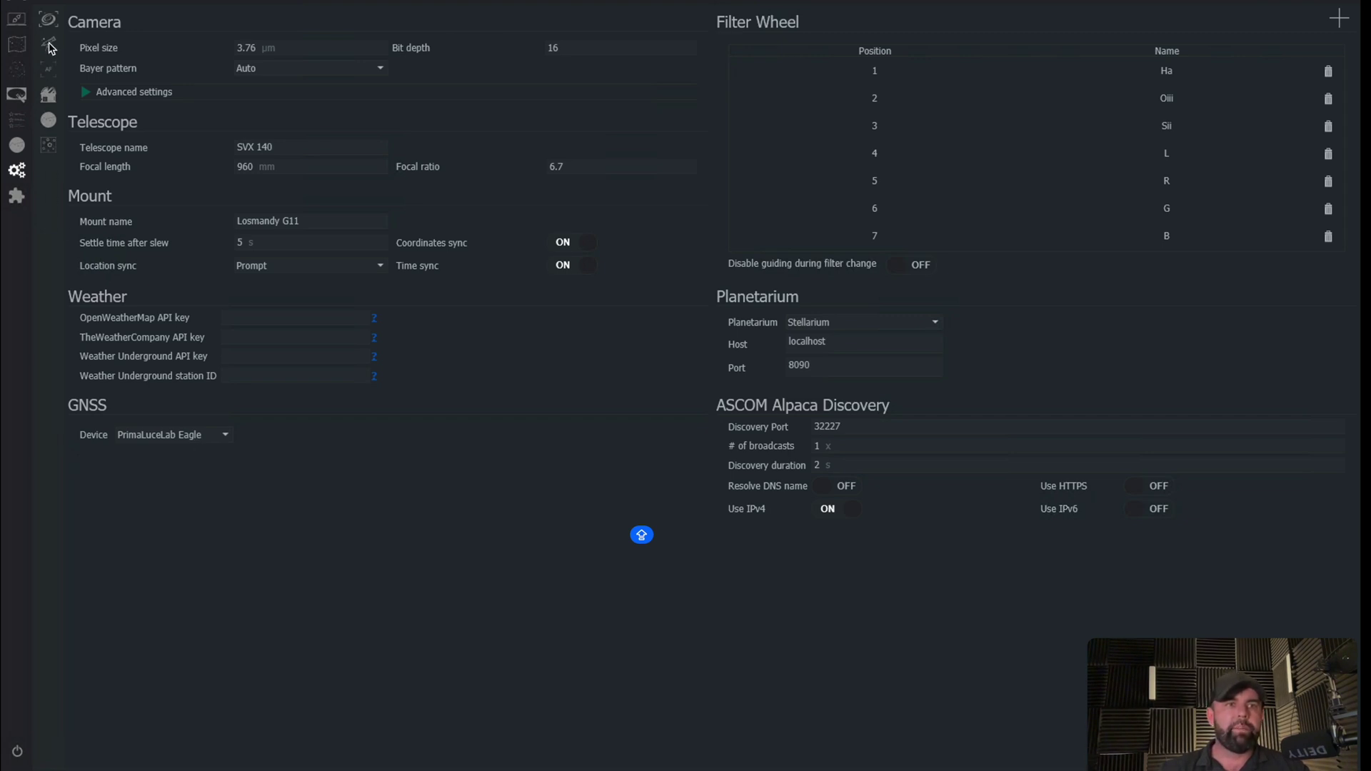
Examine the autofocus options for step size, exposures per point, inner crop ratio and backlash compensation.
left_click(50, 71)
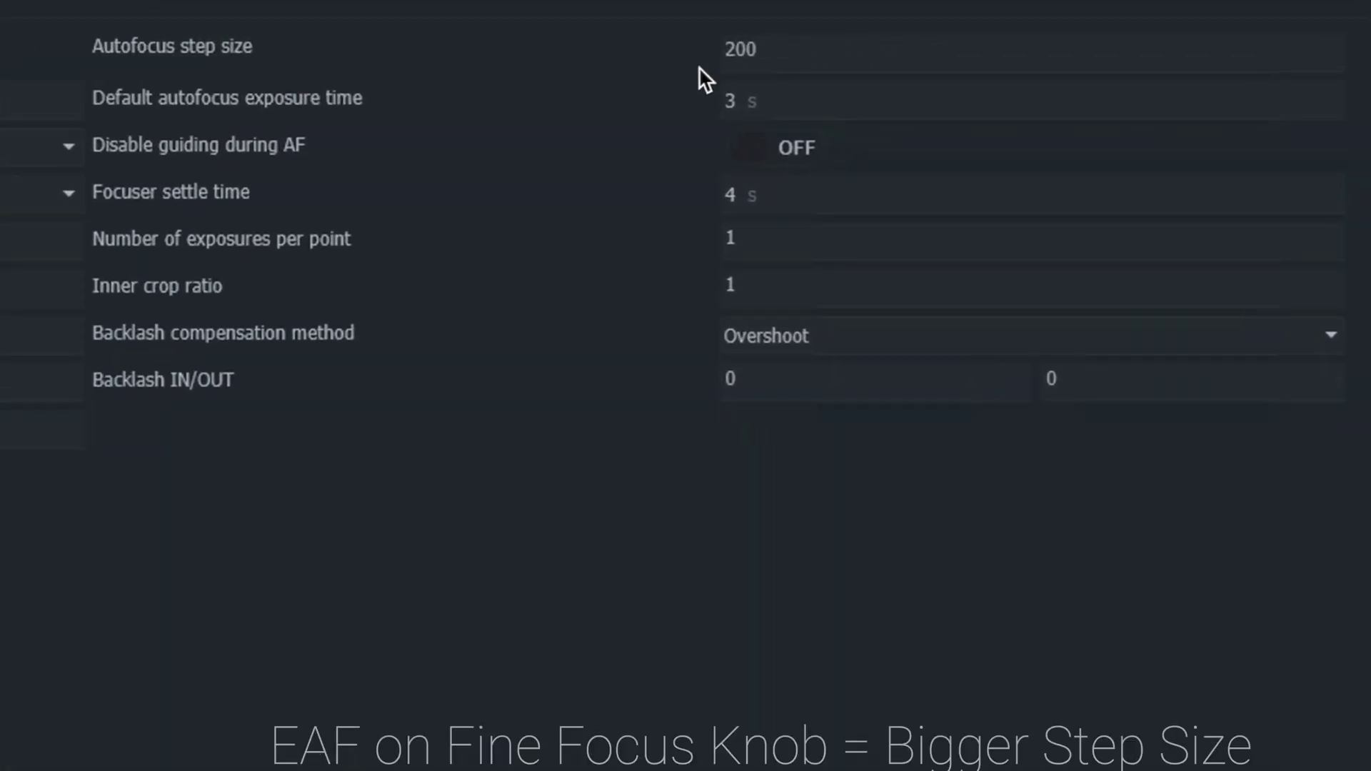
mouse_move(697, 66)
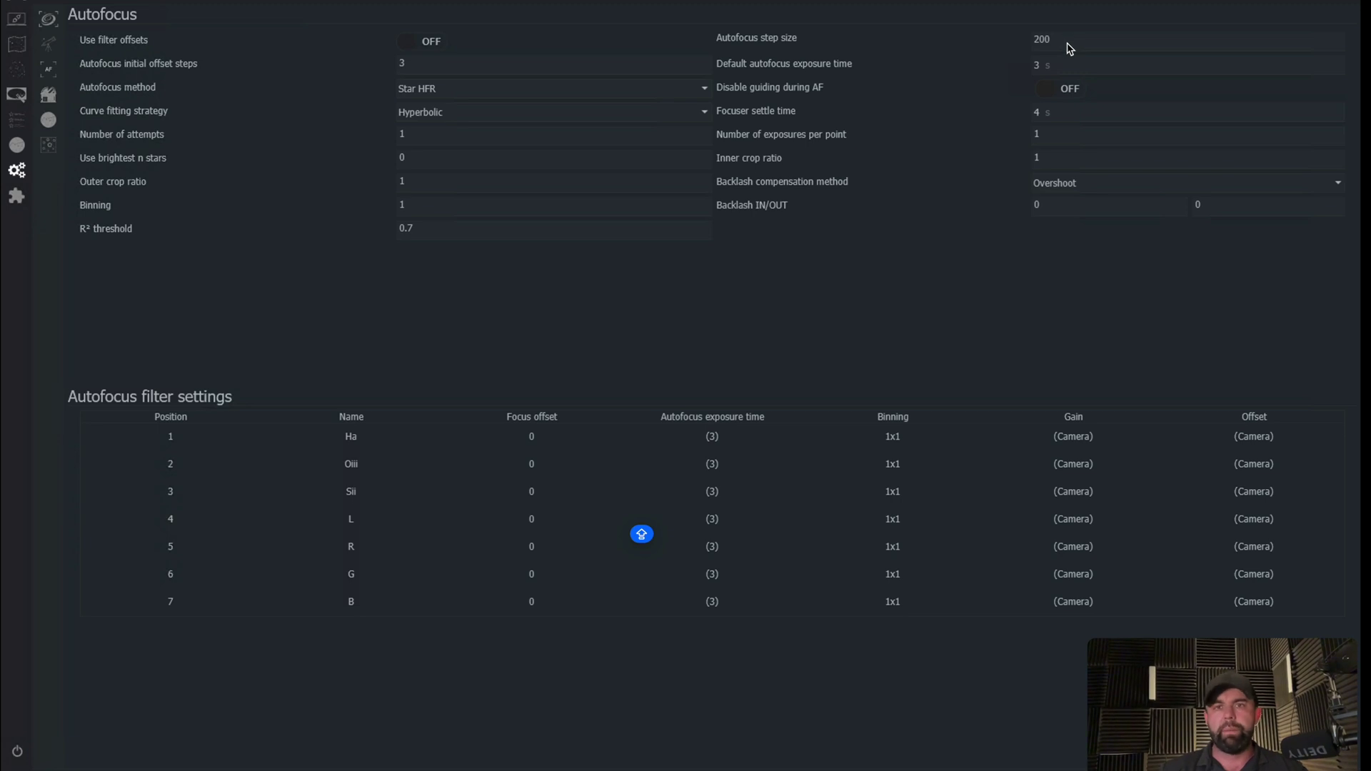
mouse_move(1007, 66)
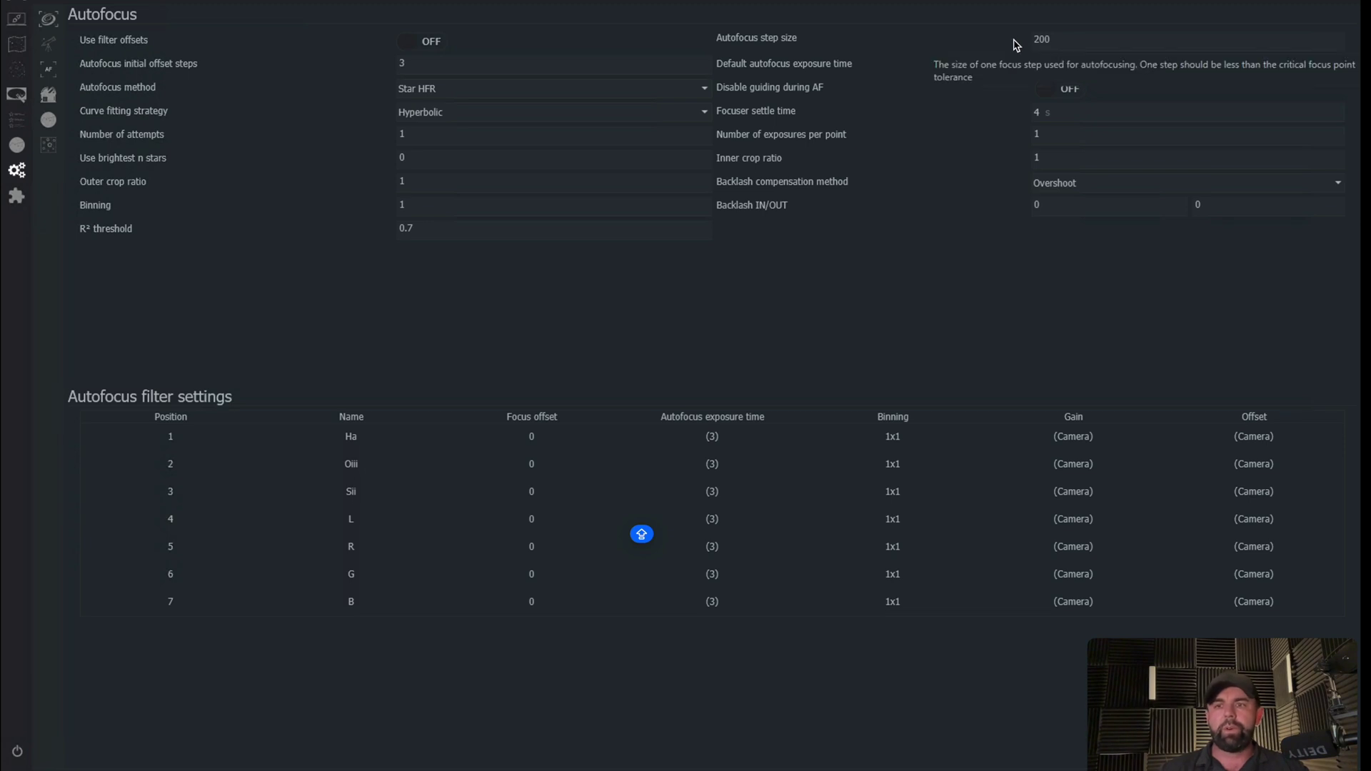
mouse_move(920, 159)
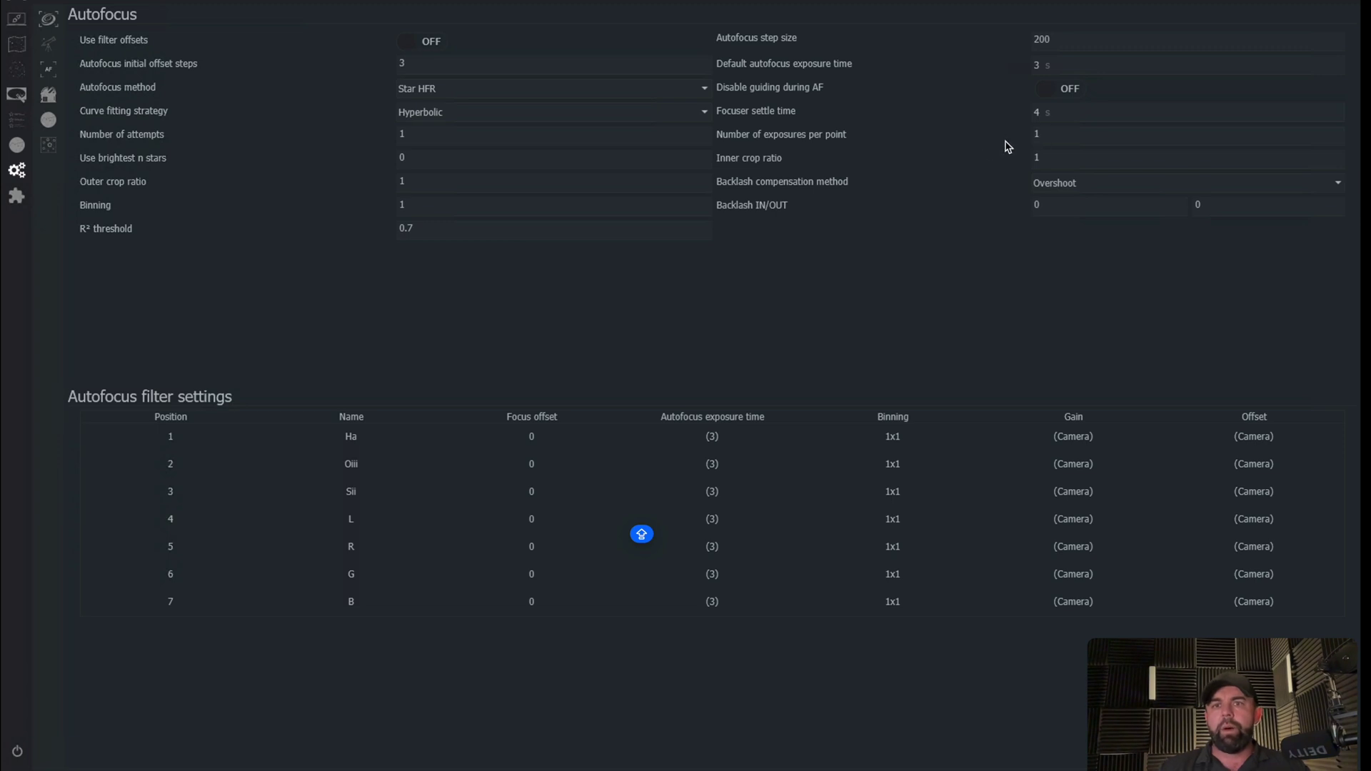
mouse_move(1039, 141)
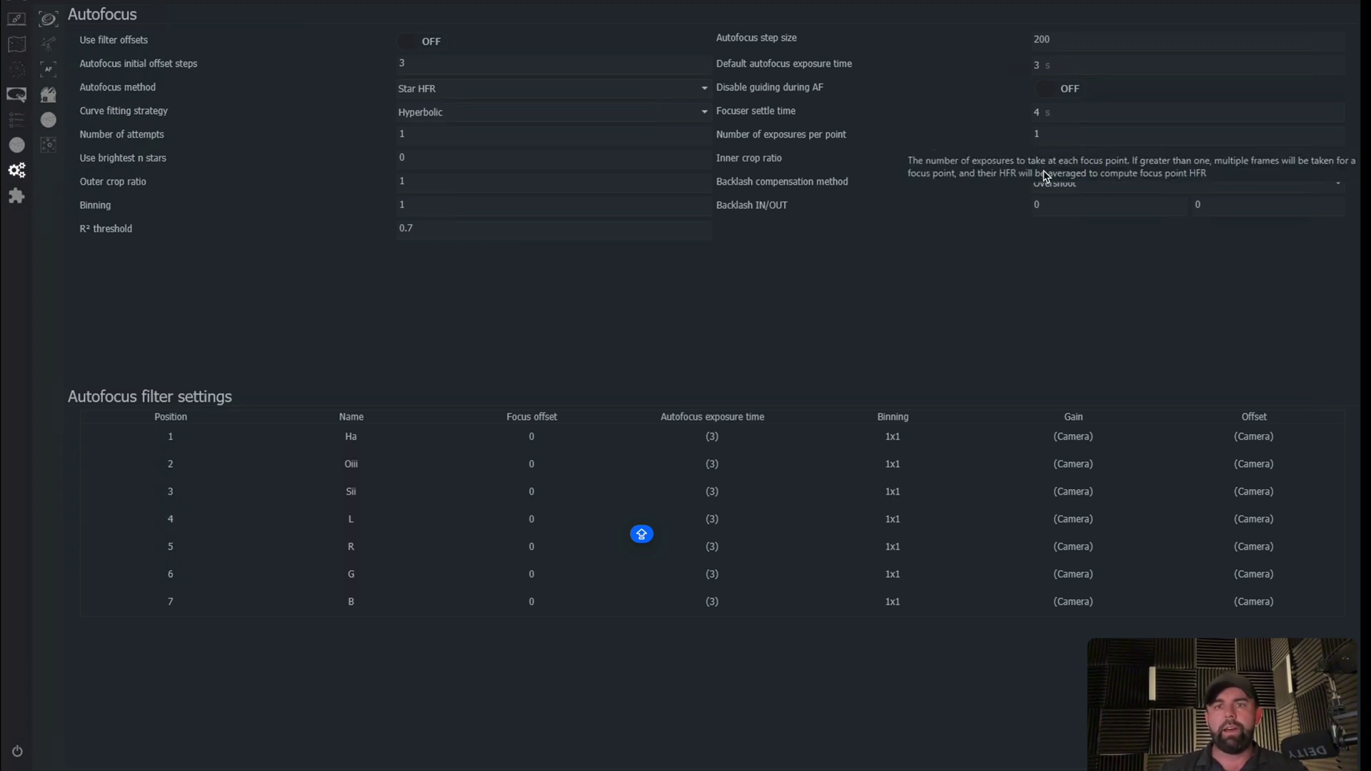
mouse_move(991, 190)
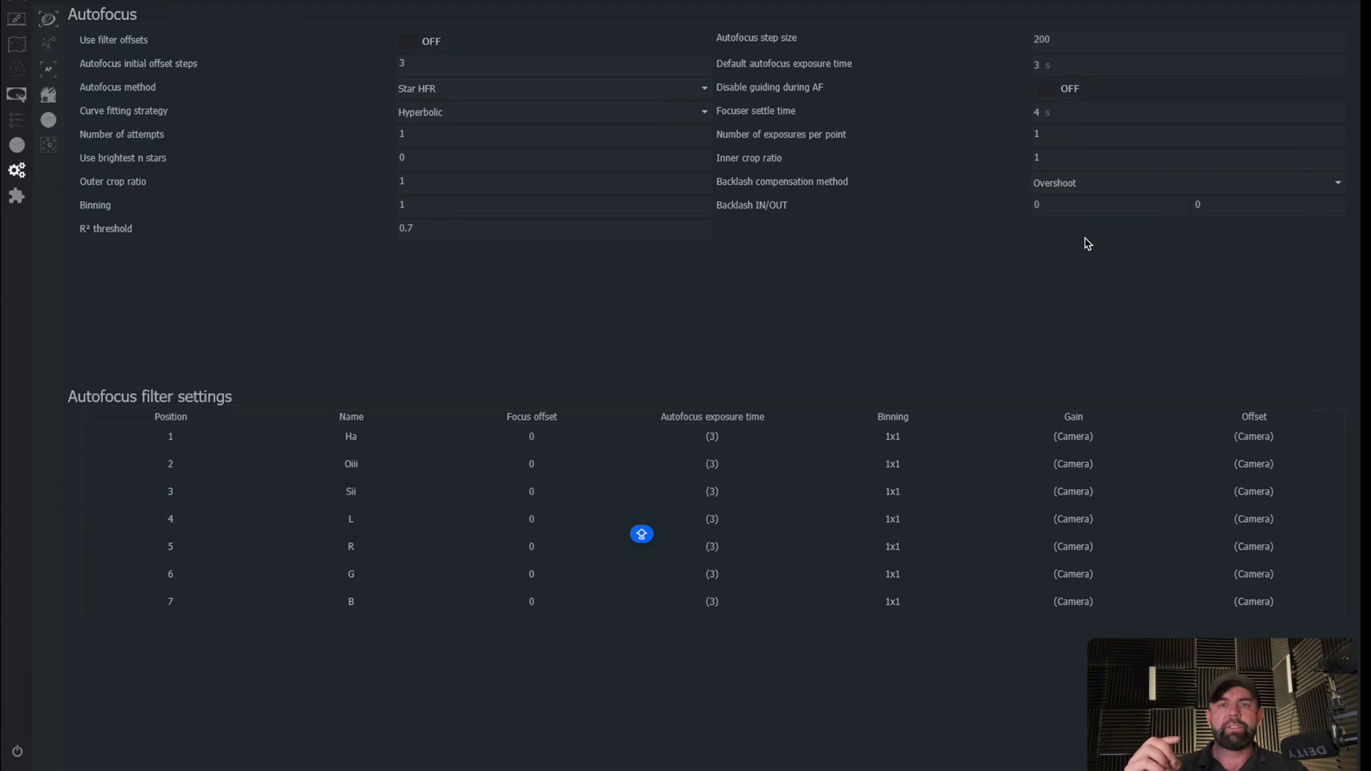
left_click(1045, 207)
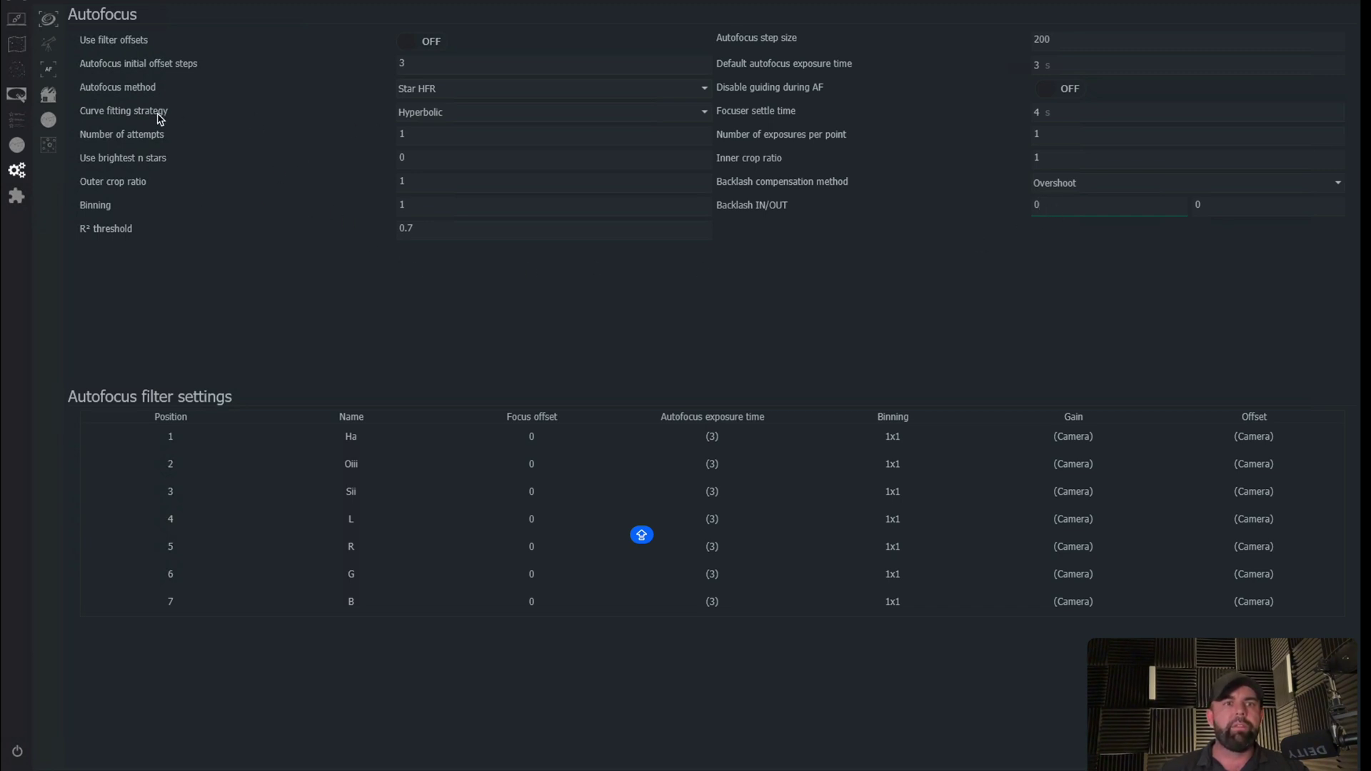
Set the autofocus curve fitting strategy to Hyperbolic.
left_click(457, 114)
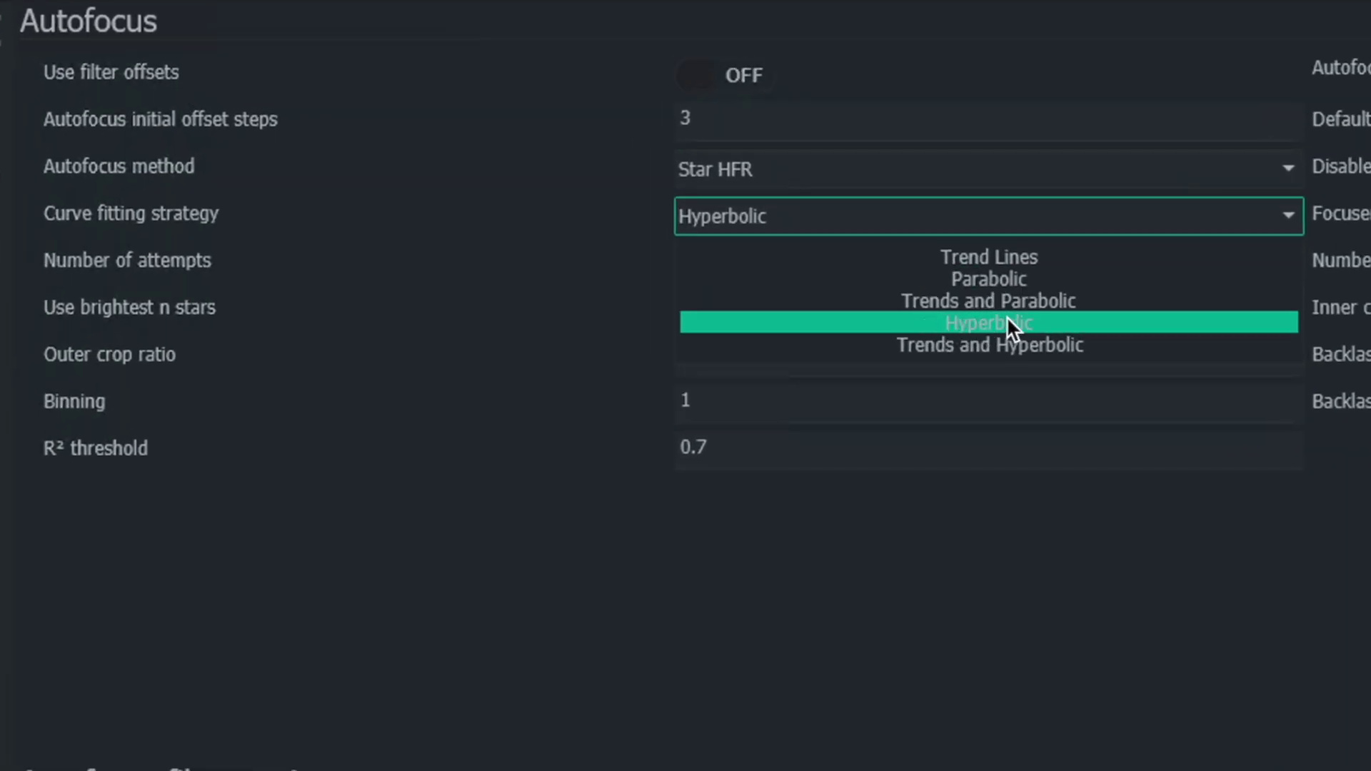
left_click(1049, 321)
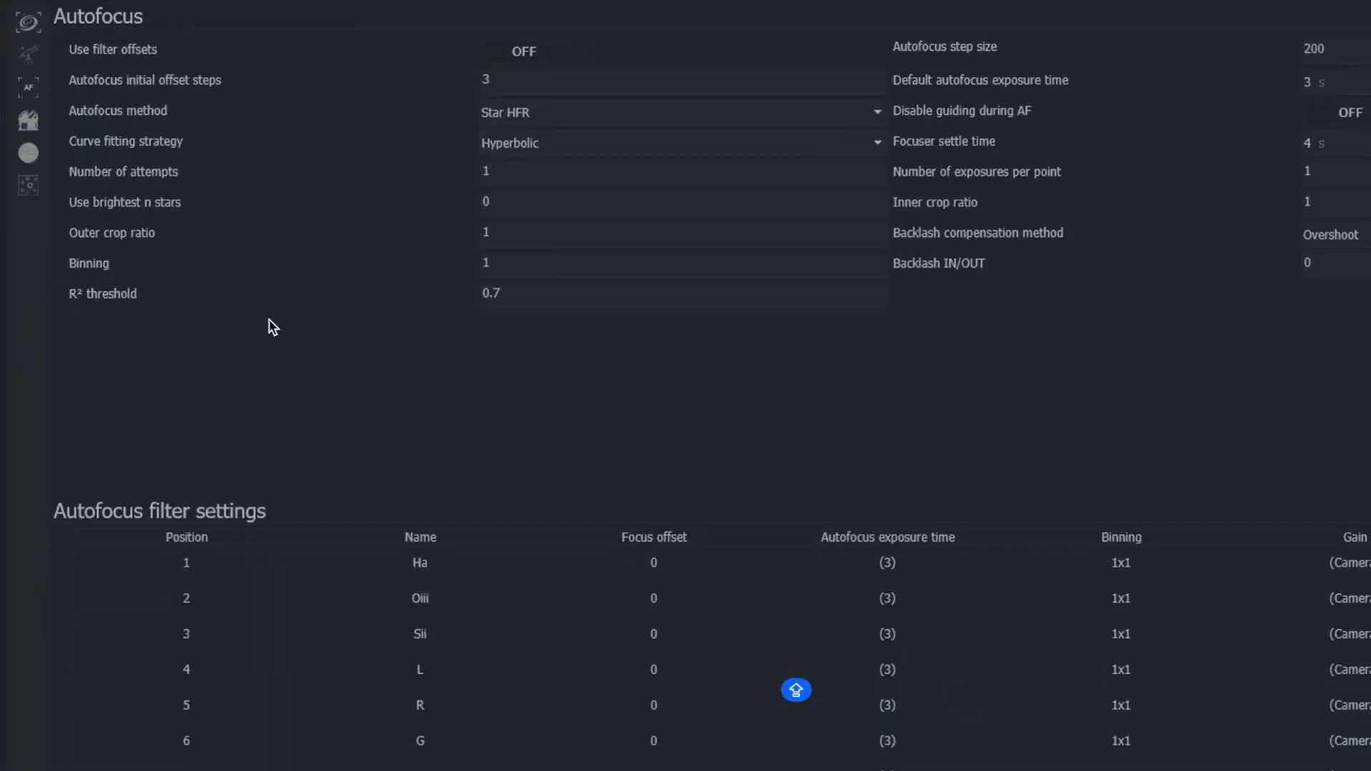
mouse_move(433, 234)
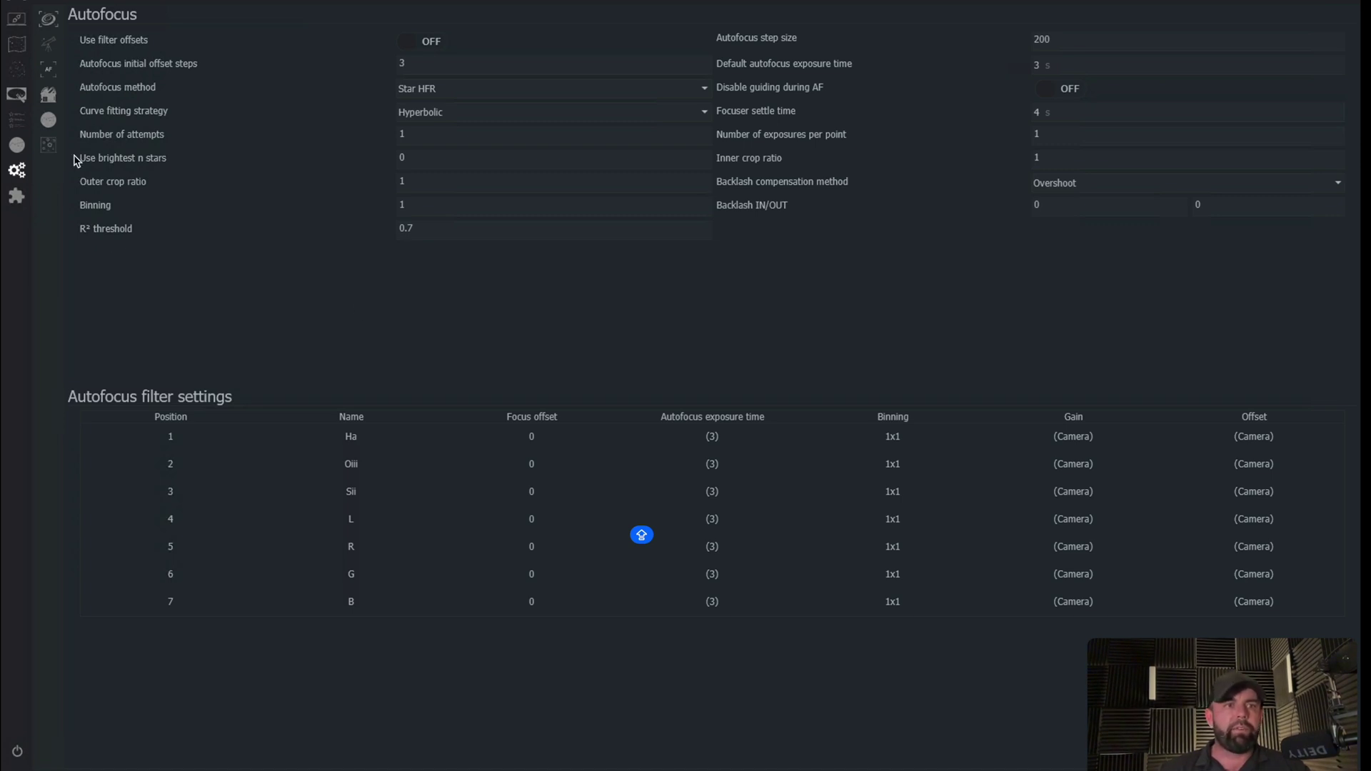
Go past the dome options to the imaging options and set the image save format to FITS.
left_click(44, 100)
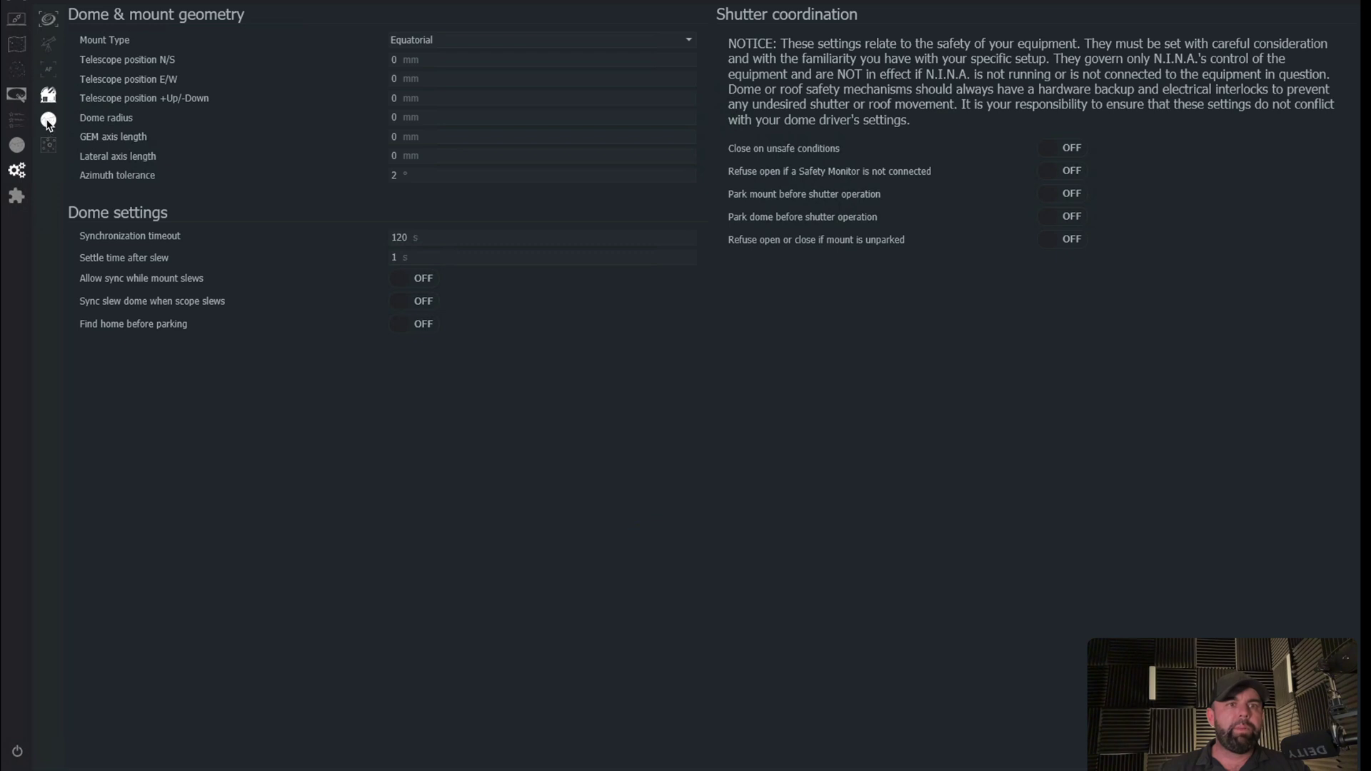
left_click(47, 120)
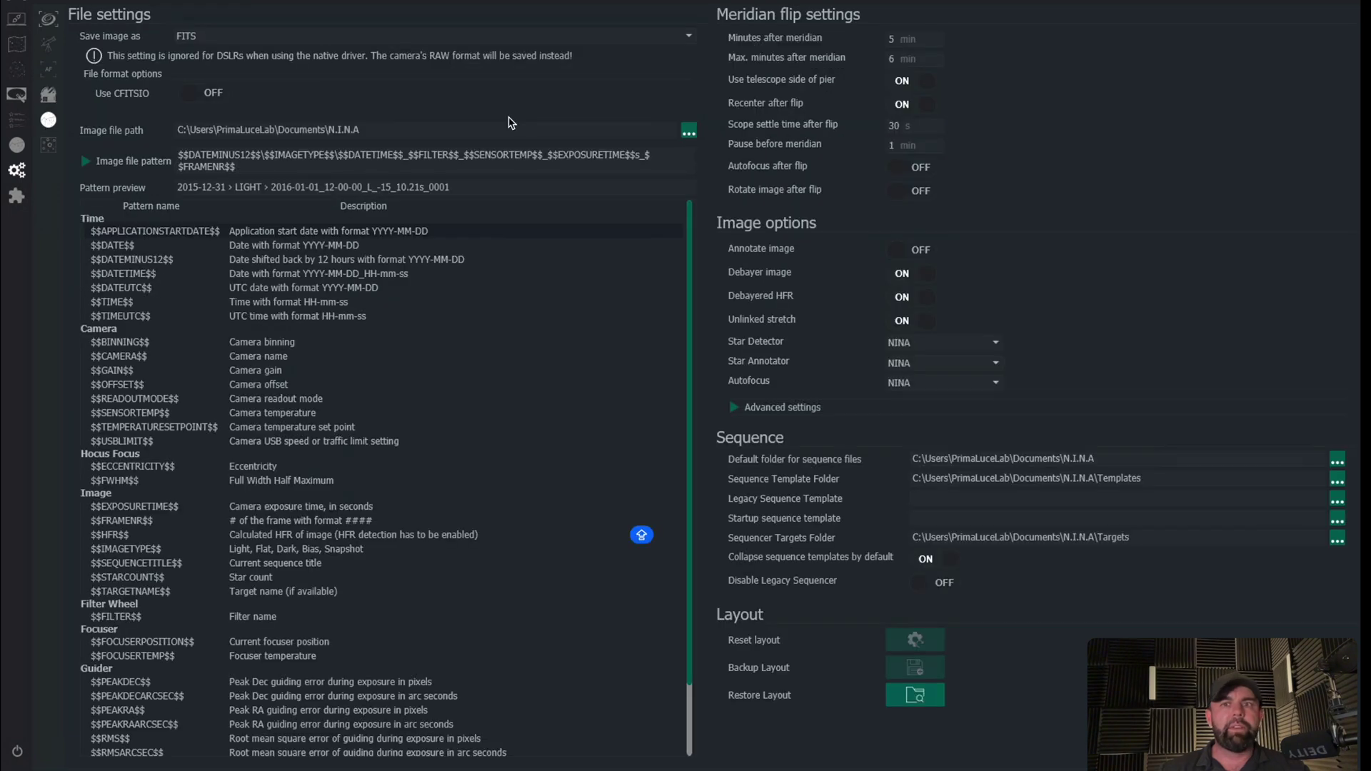
left_click(278, 36)
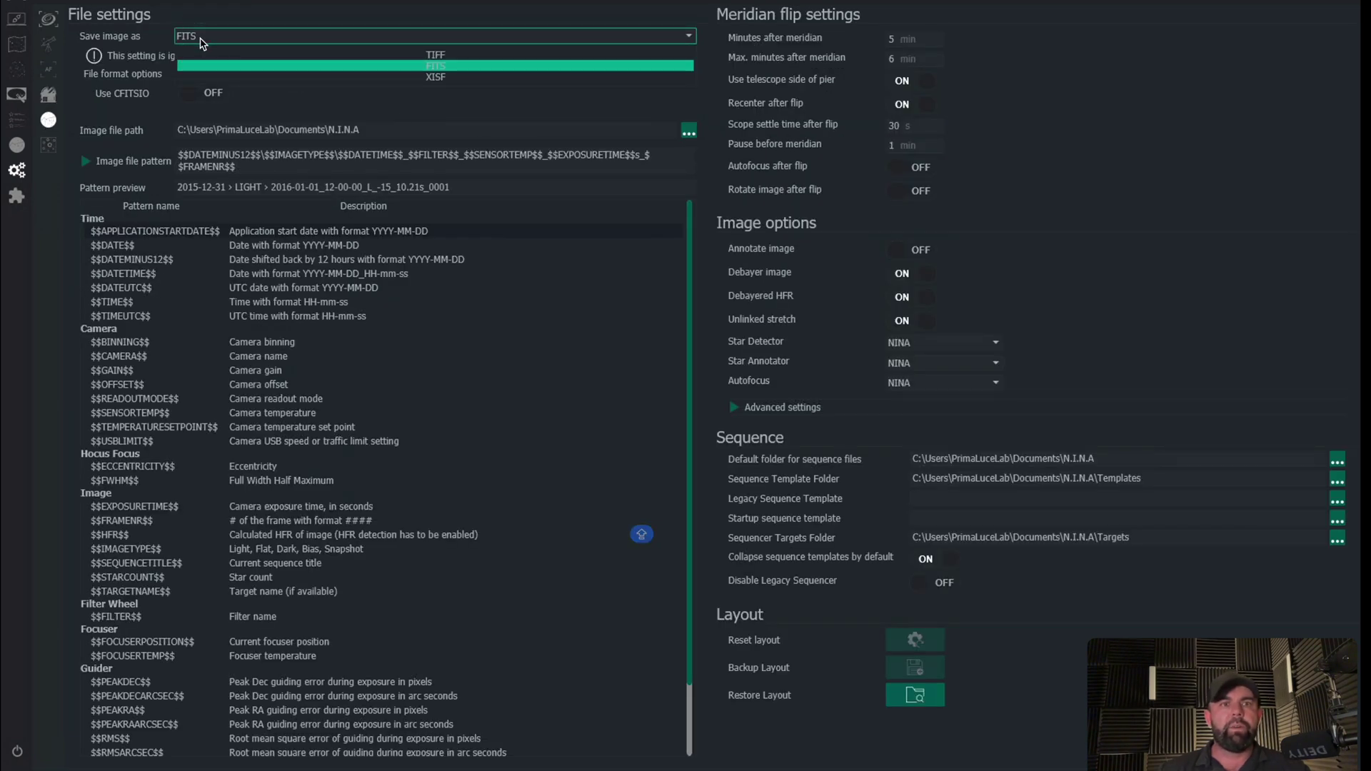
left_click(353, 66)
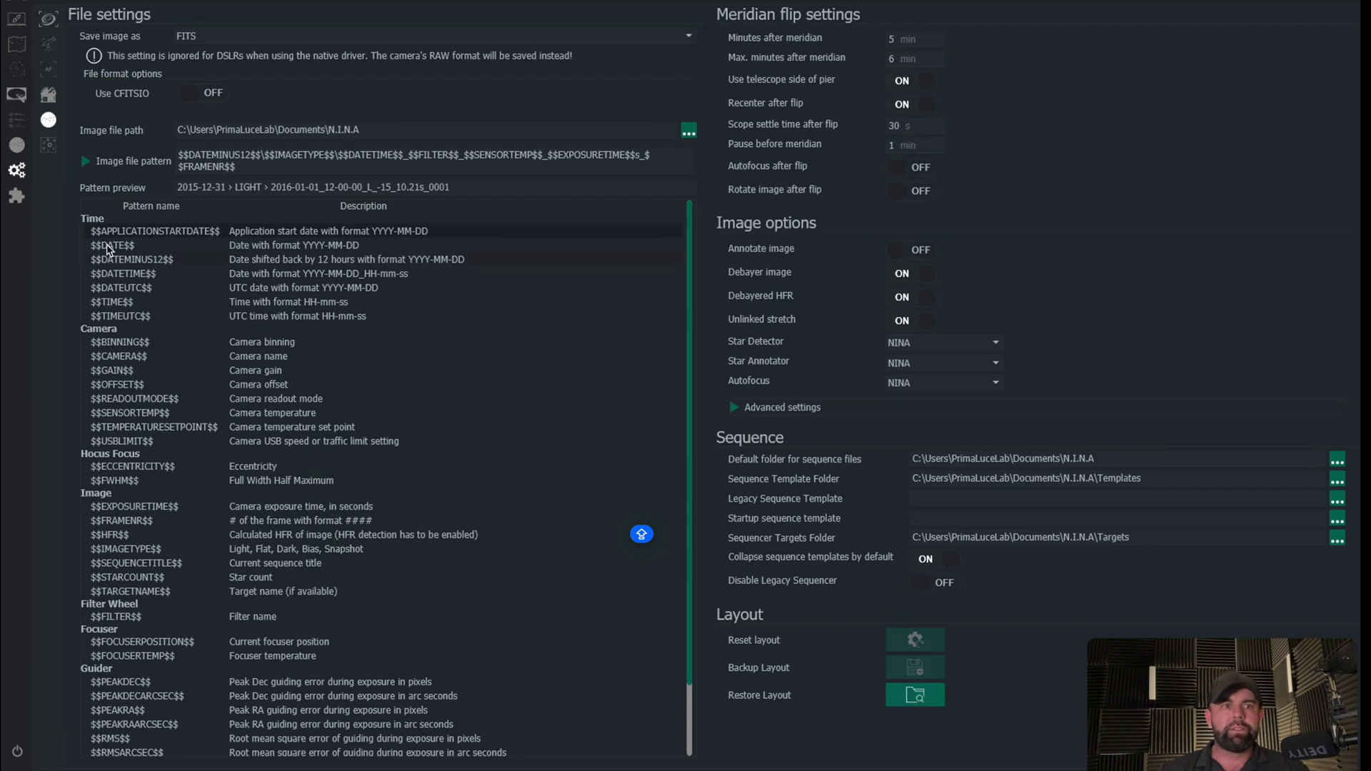
Check the available blind solvers in the plate solving options, keeping ASTAP selected.
left_click(48, 149)
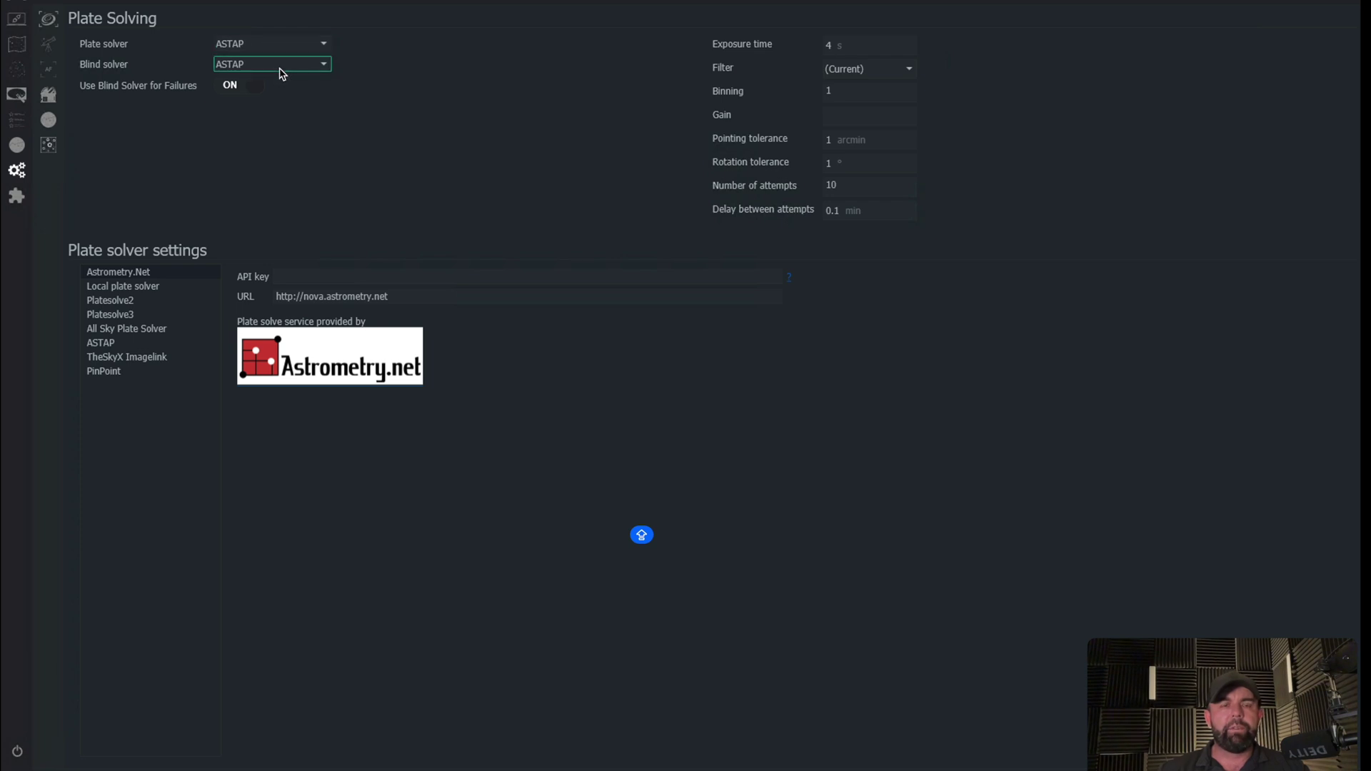
left_click(278, 67)
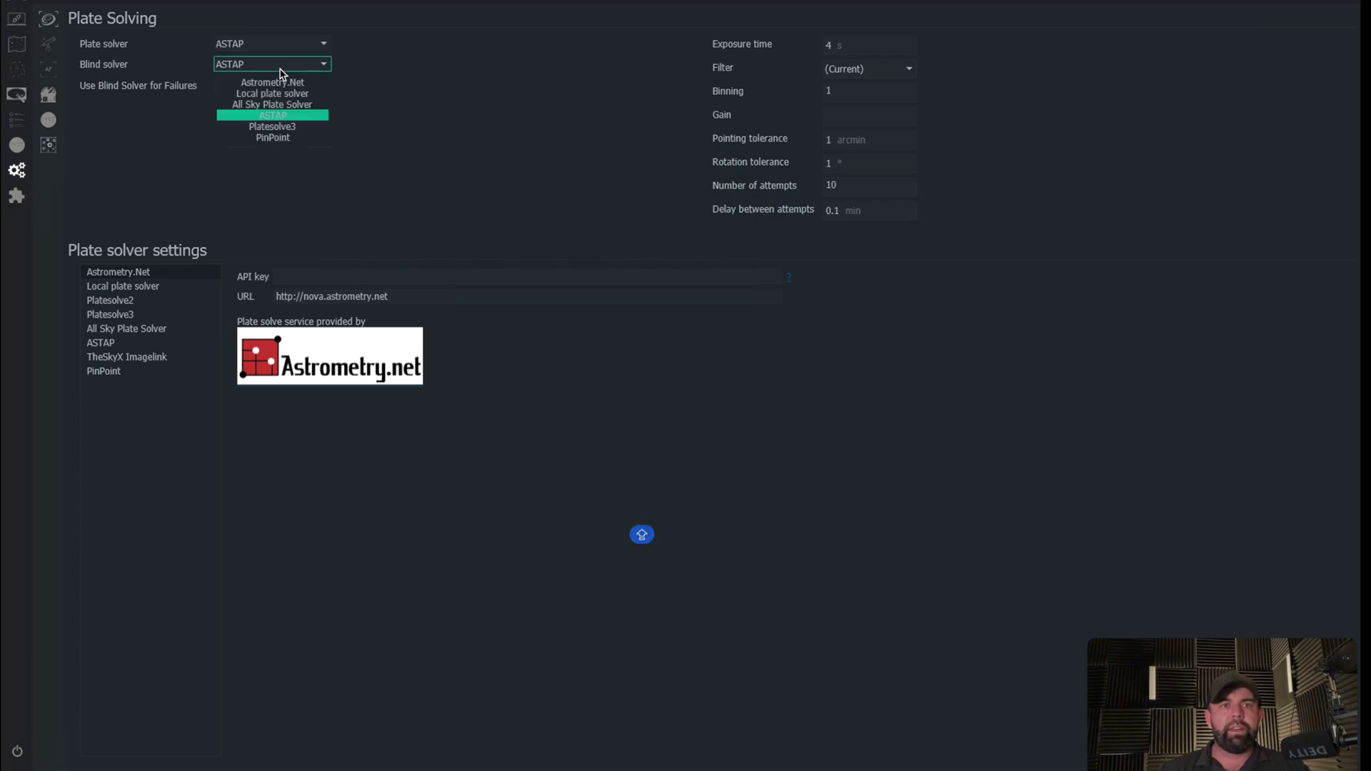
left_click(278, 72)
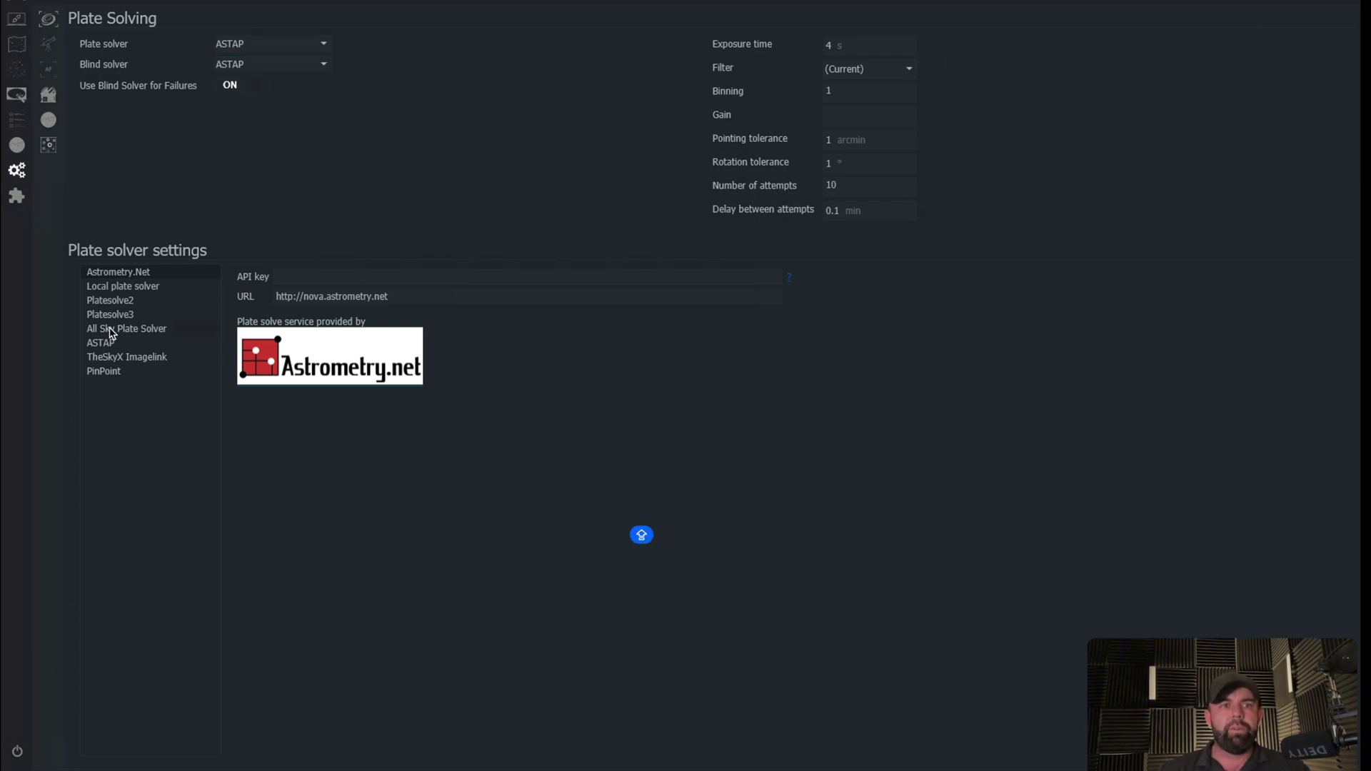
Check the ASTAP executable's location in the plate solver settings without changing it.
left_click(109, 345)
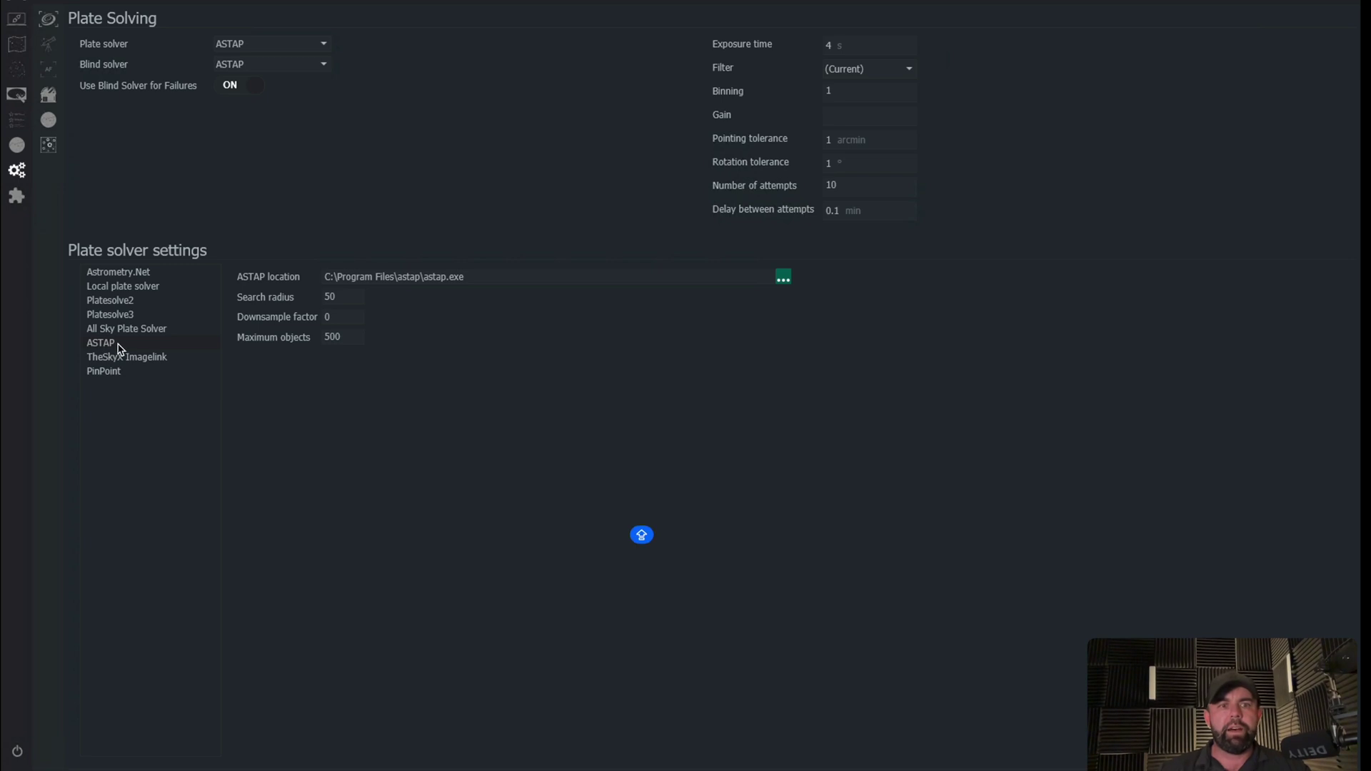
left_click(782, 277)
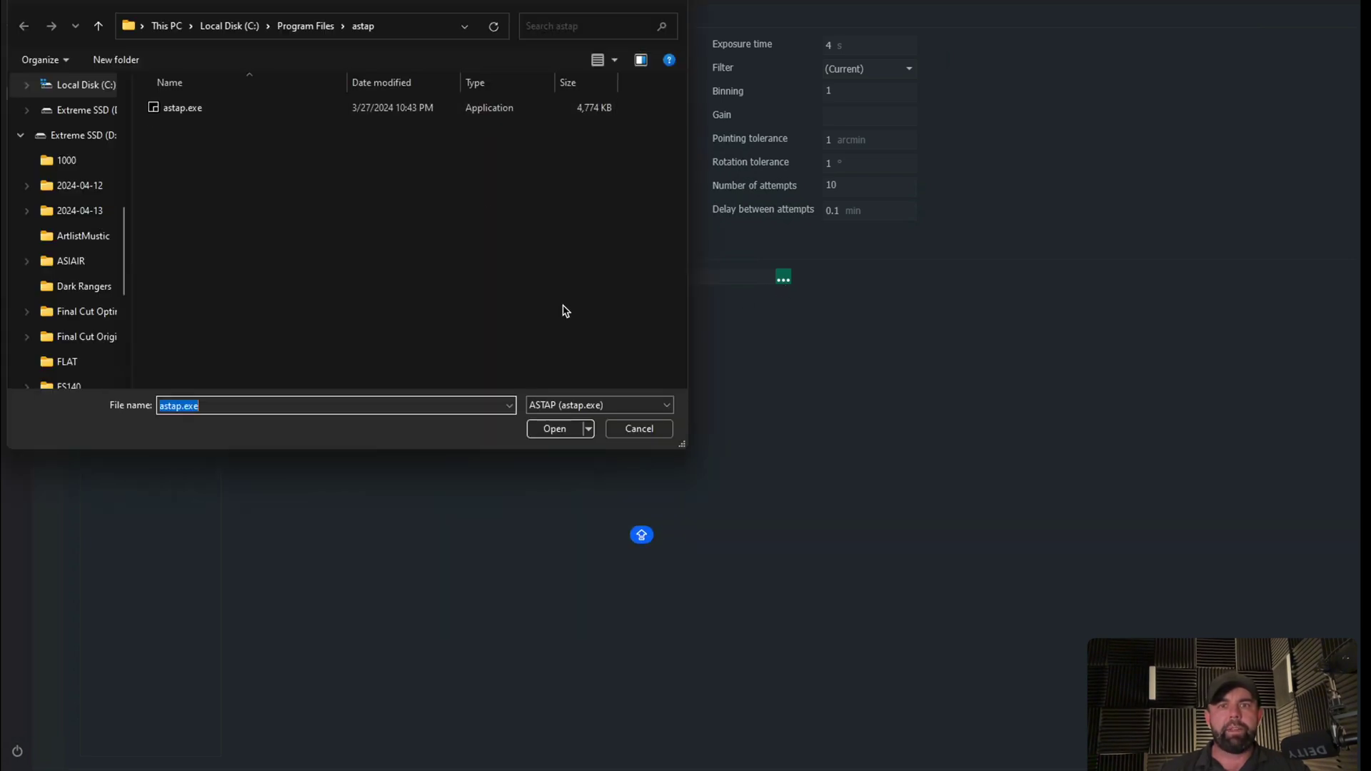
left_click(625, 433)
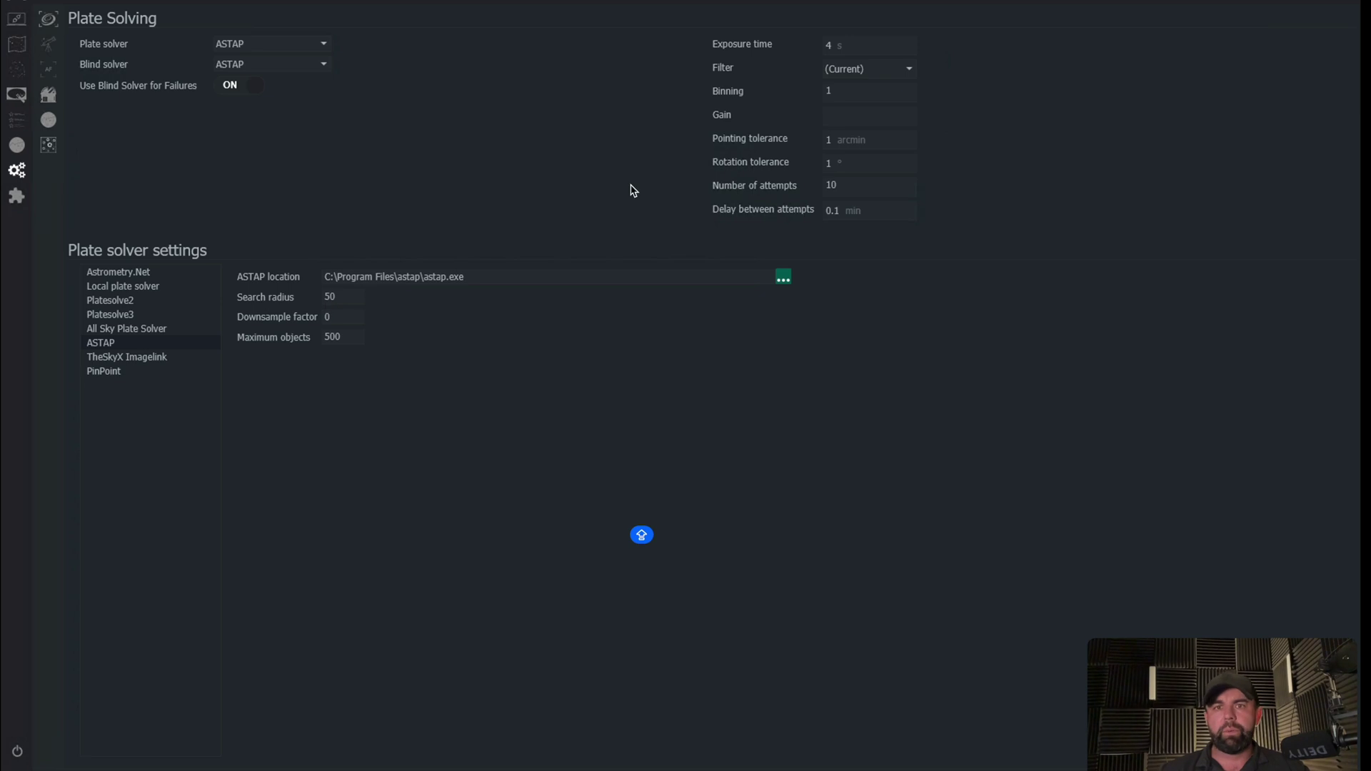
Examine the plate solving exposure time and number of attempts.
left_click(866, 49)
key("Caps_Lock")
left_click(830, 187)
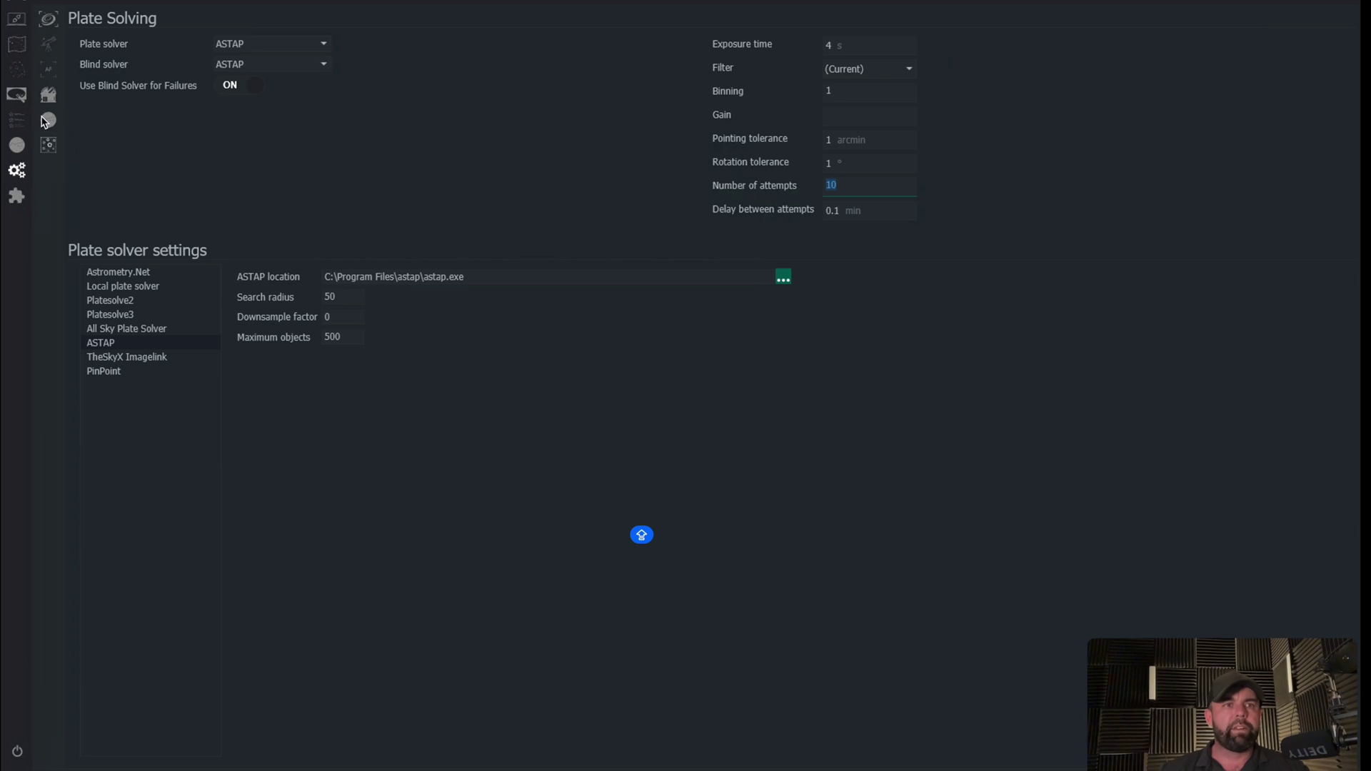
Connect the AP26MC camera in the equipment section and go on to the filter wheel.
left_click(17, 18)
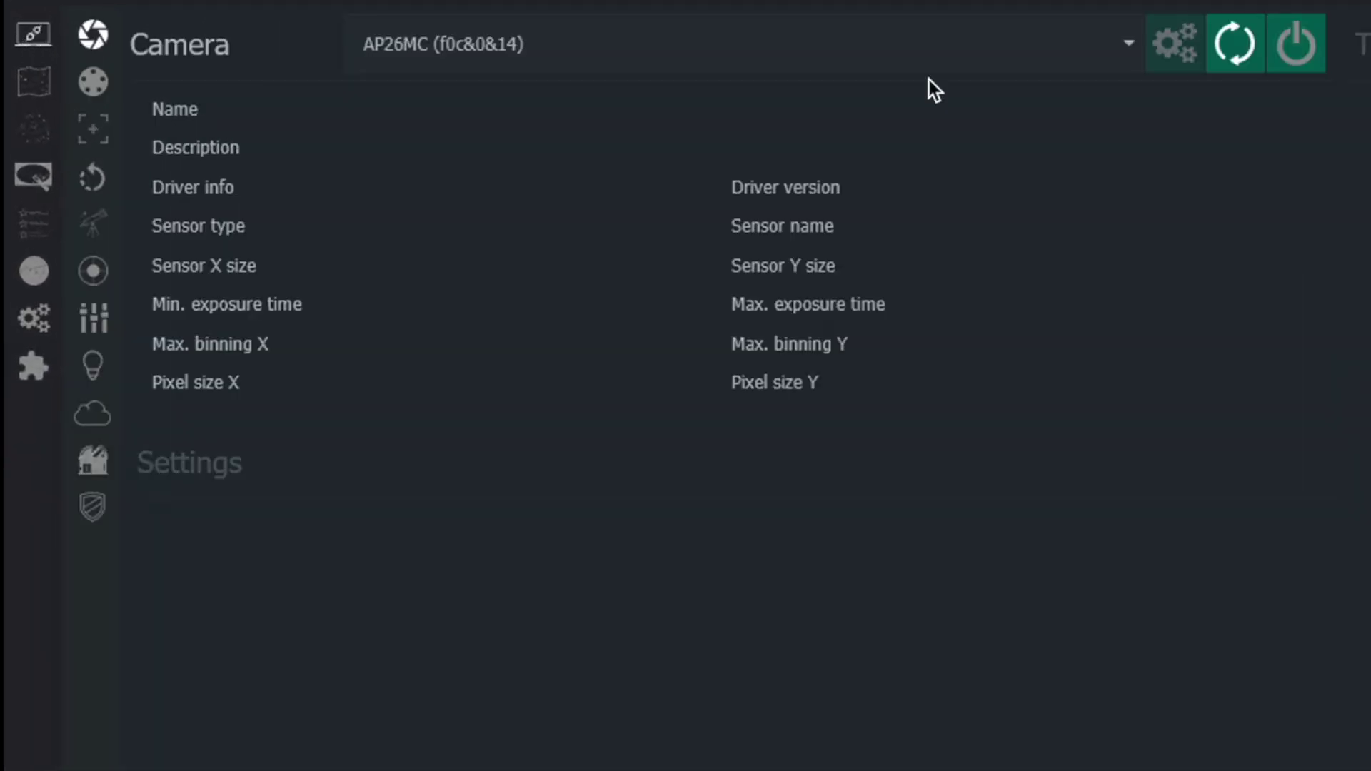
left_click(1316, 50)
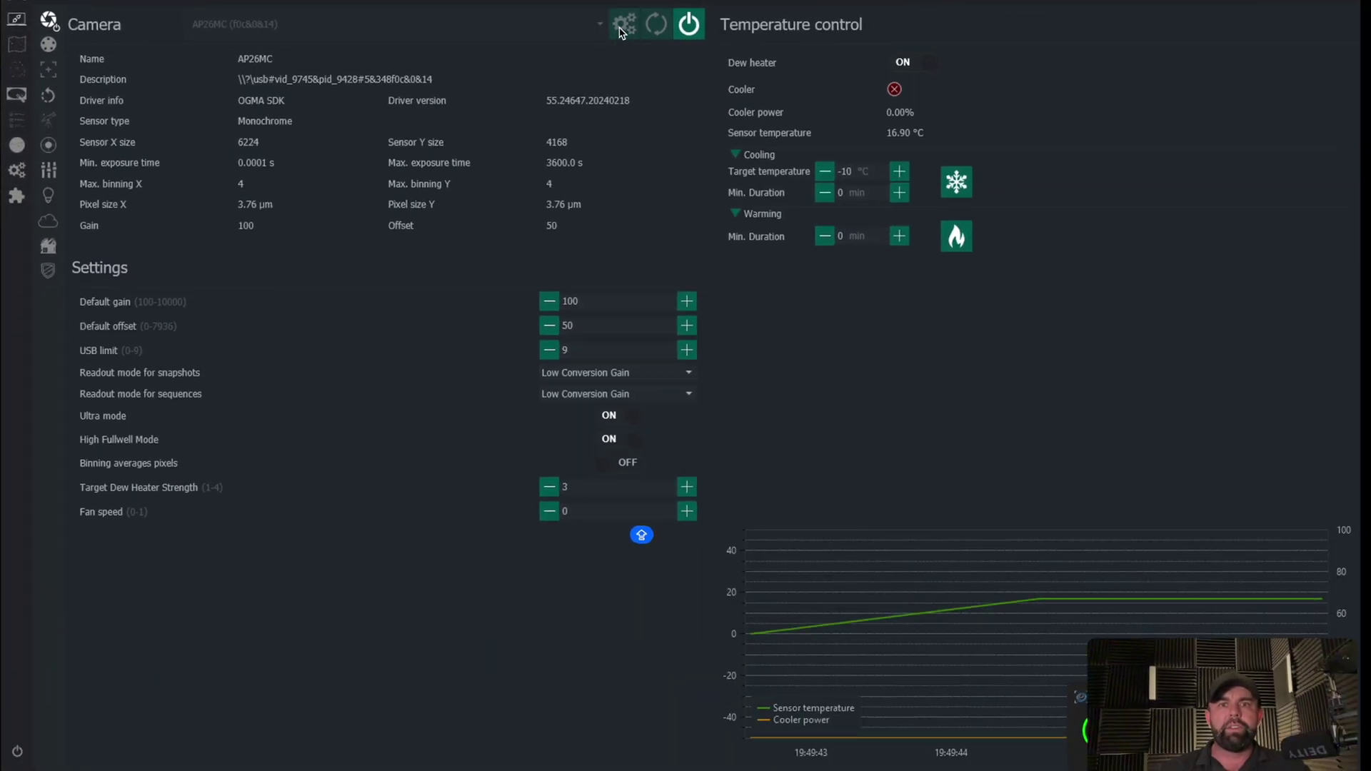
left_click(48, 45)
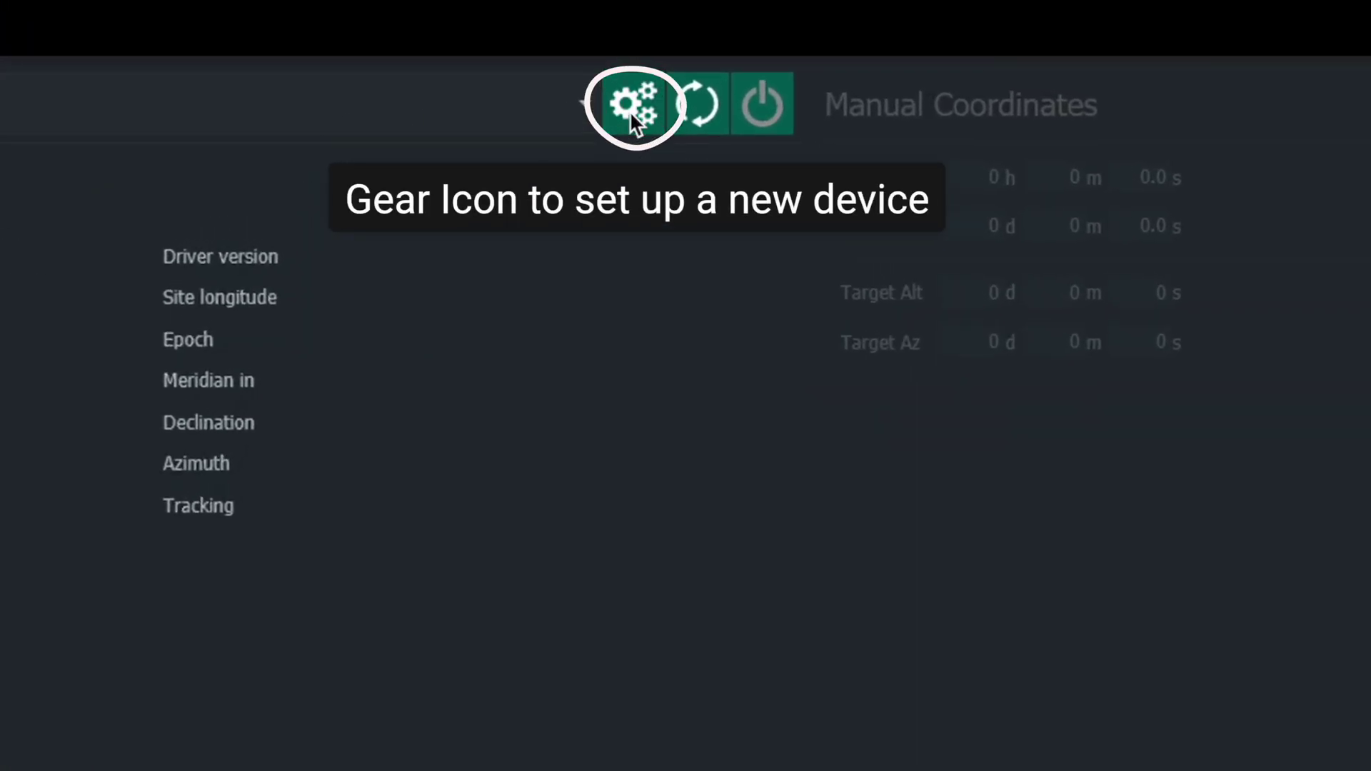
Review the Gemini telescope driver setup, then connect the mount and close its Gemini hand controller window.
left_click(633, 121)
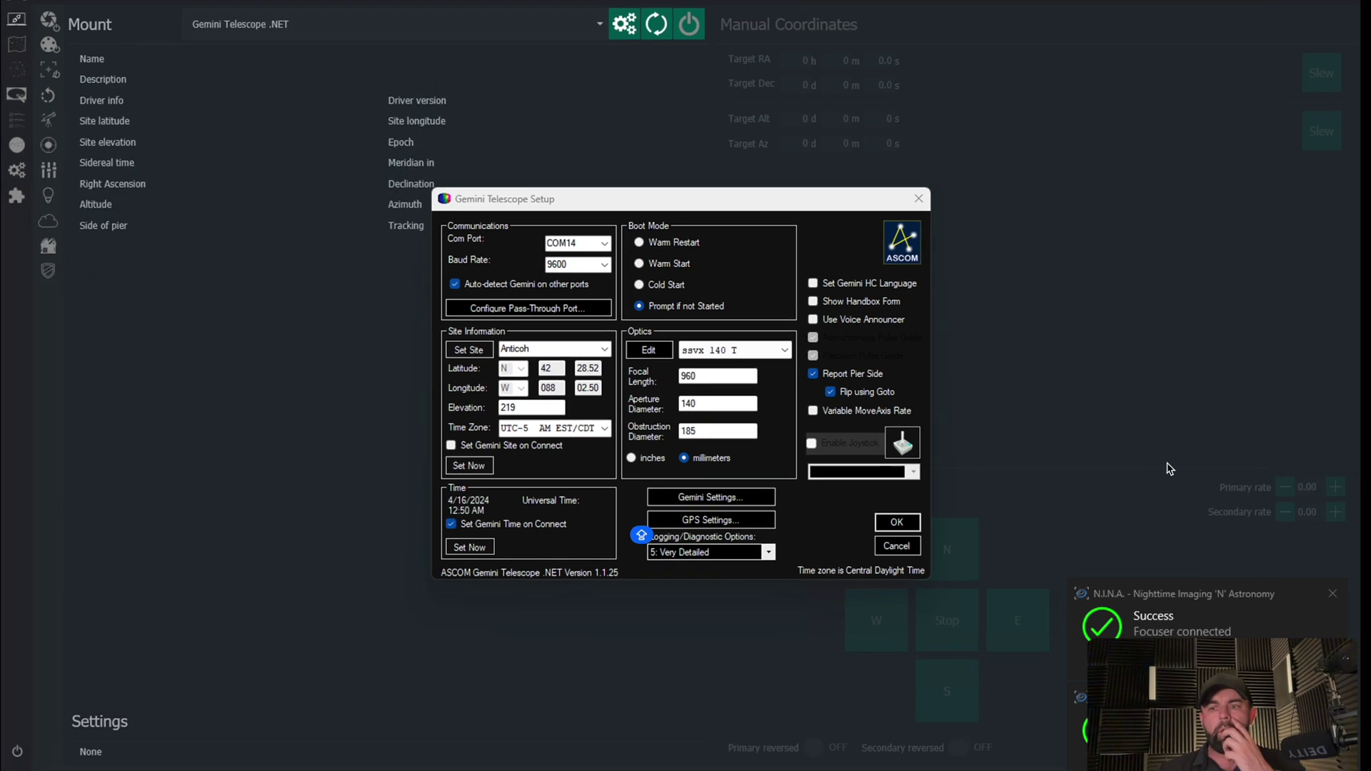
left_click(918, 198)
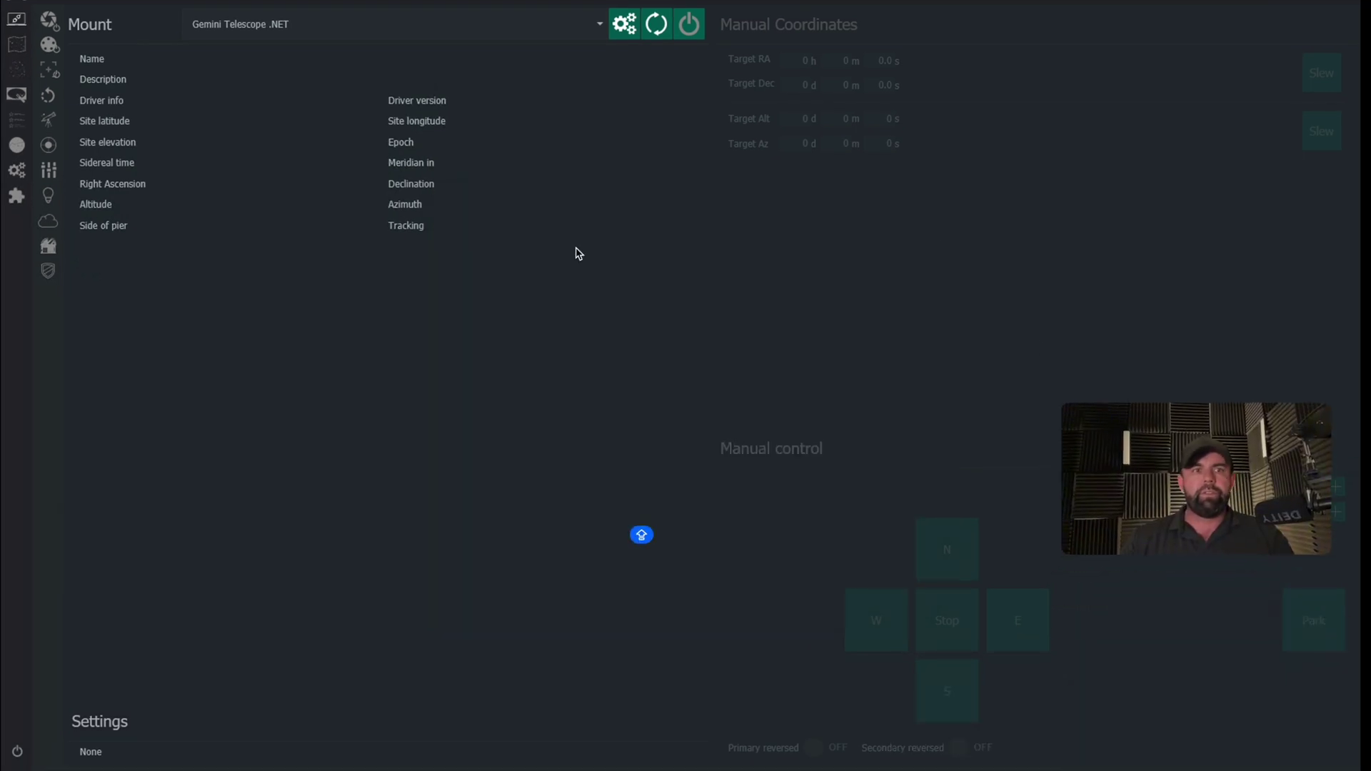
left_click(687, 25)
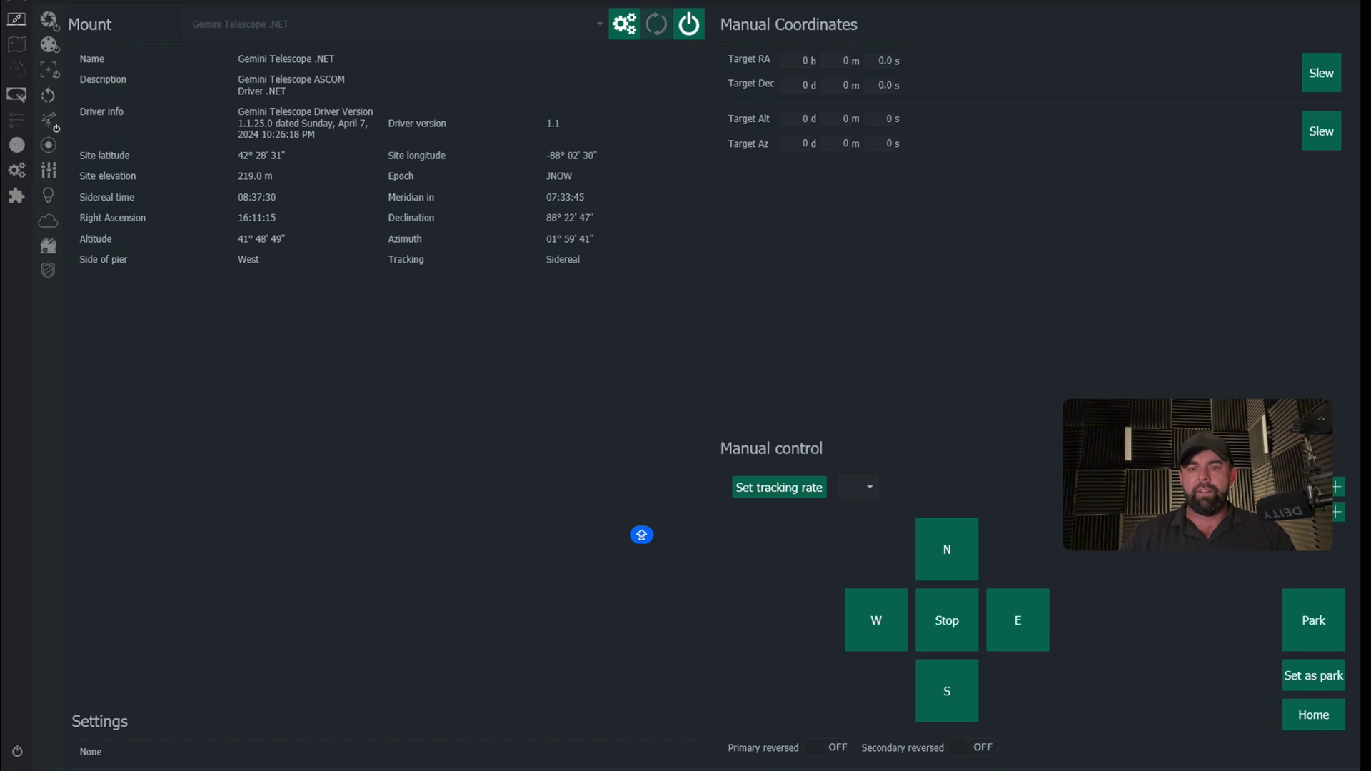
left_click(749, 724)
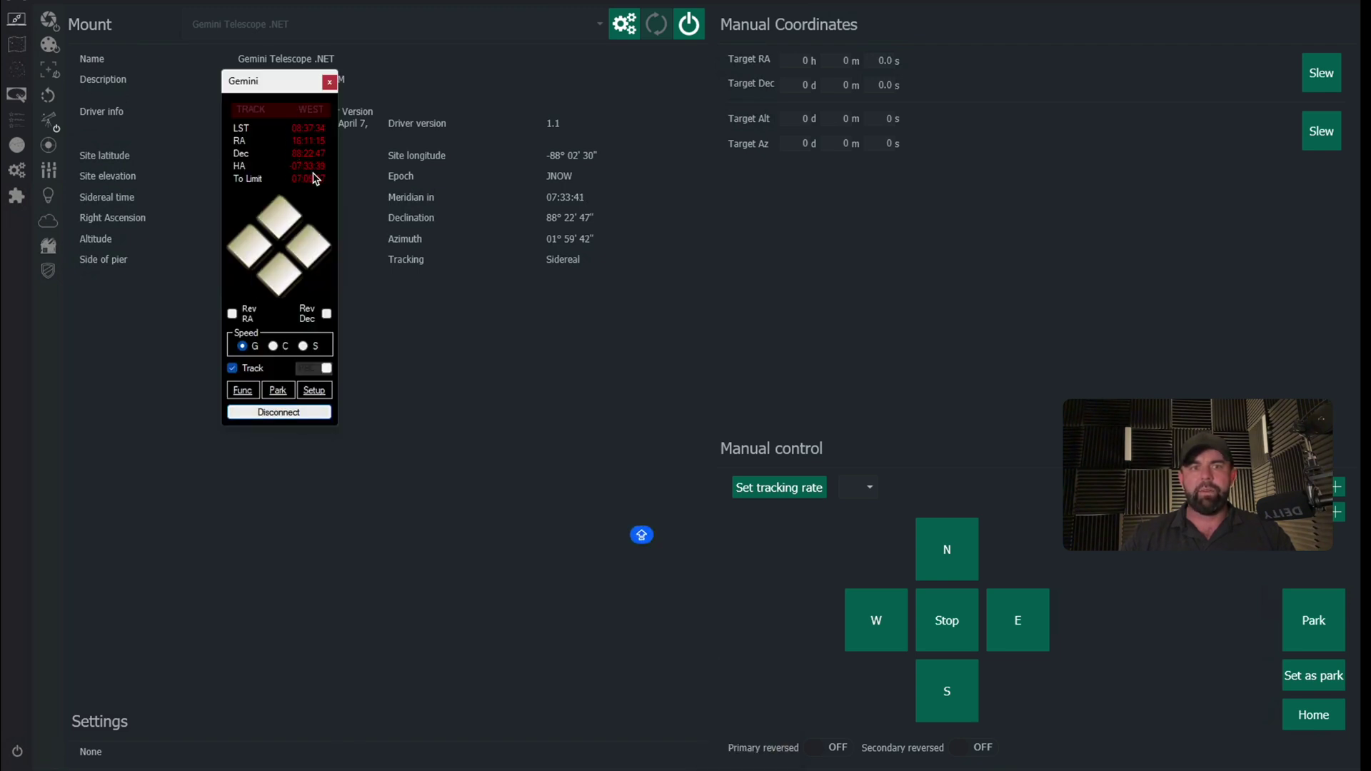
left_click(329, 81)
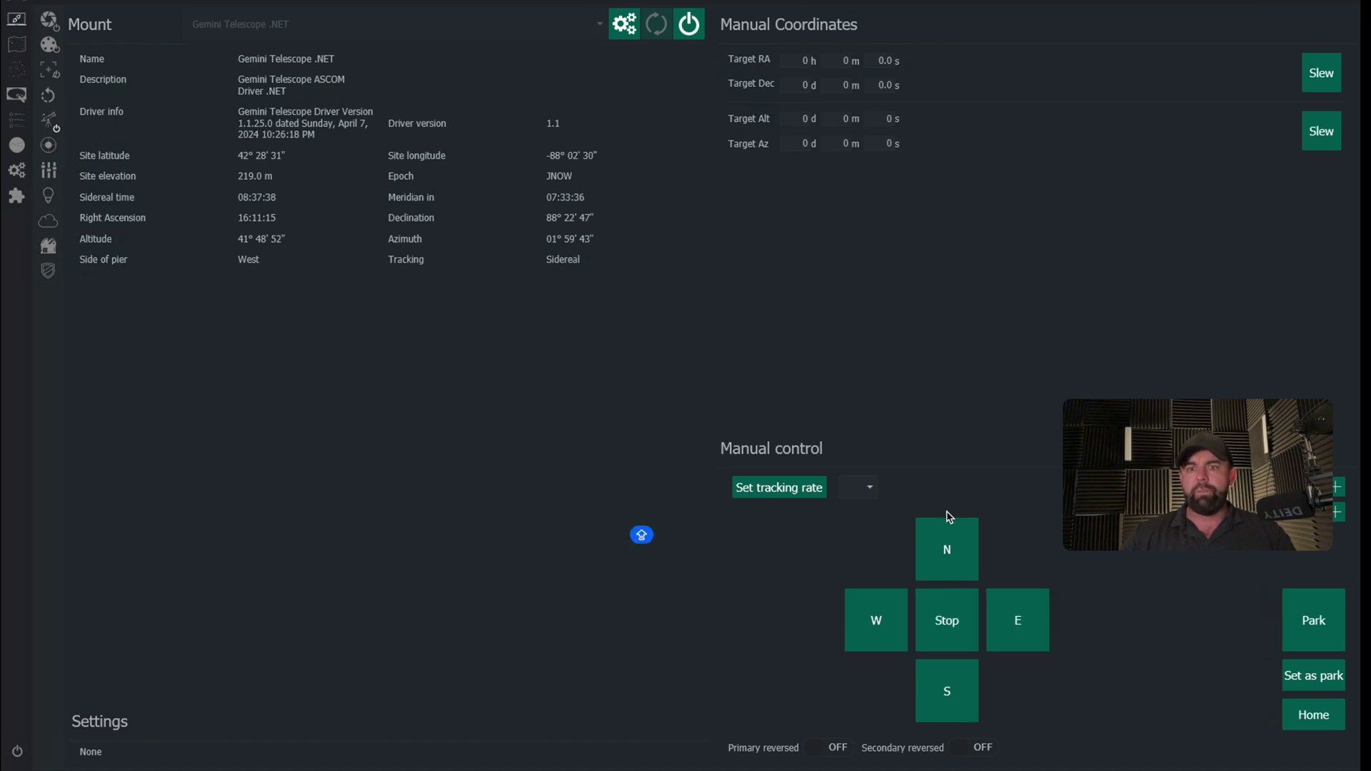
Select Sidereal as the mount's tracking rate in the manual controls.
left_click(864, 491)
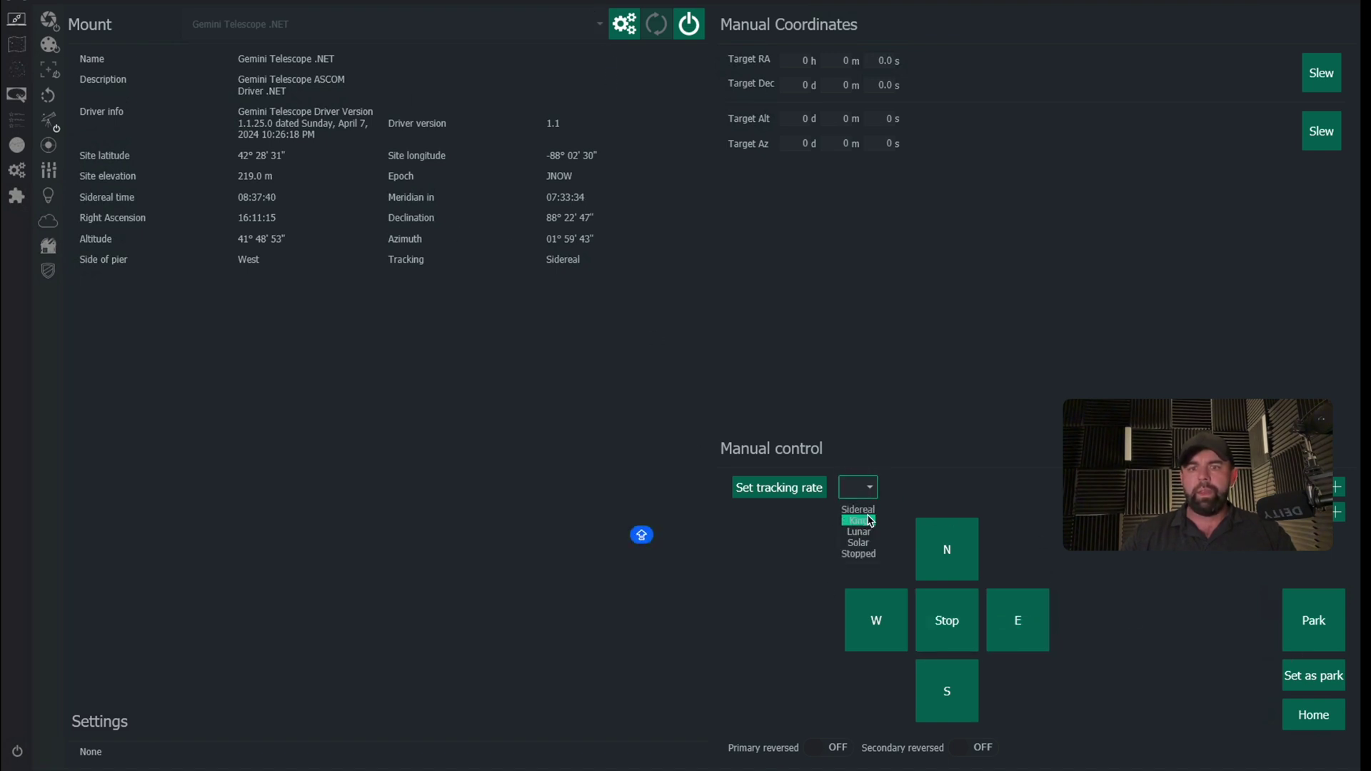
left_click(858, 509)
left_click_drag(1129, 526, 1145, 751)
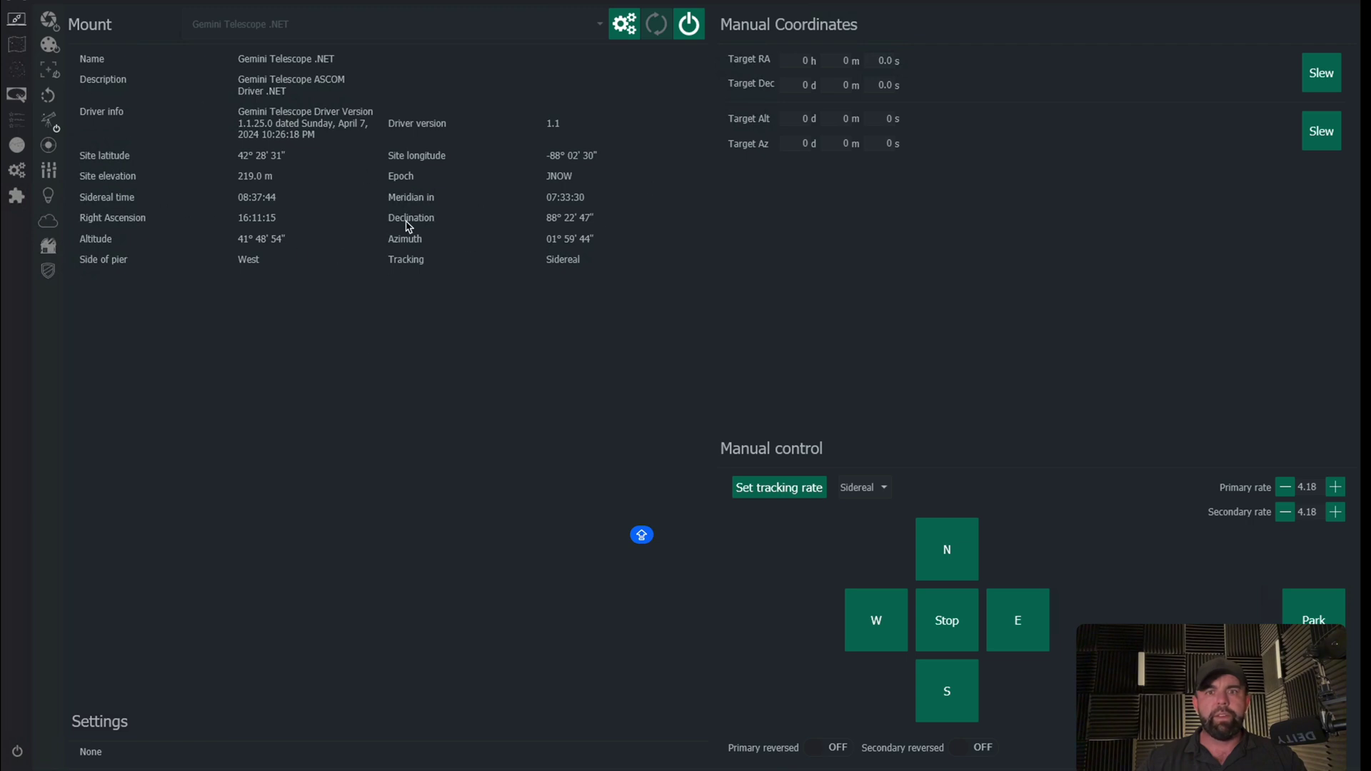
Connect the PHD2 guider with guide exposures looping, and minimize the PHD2 window.
left_click(48, 145)
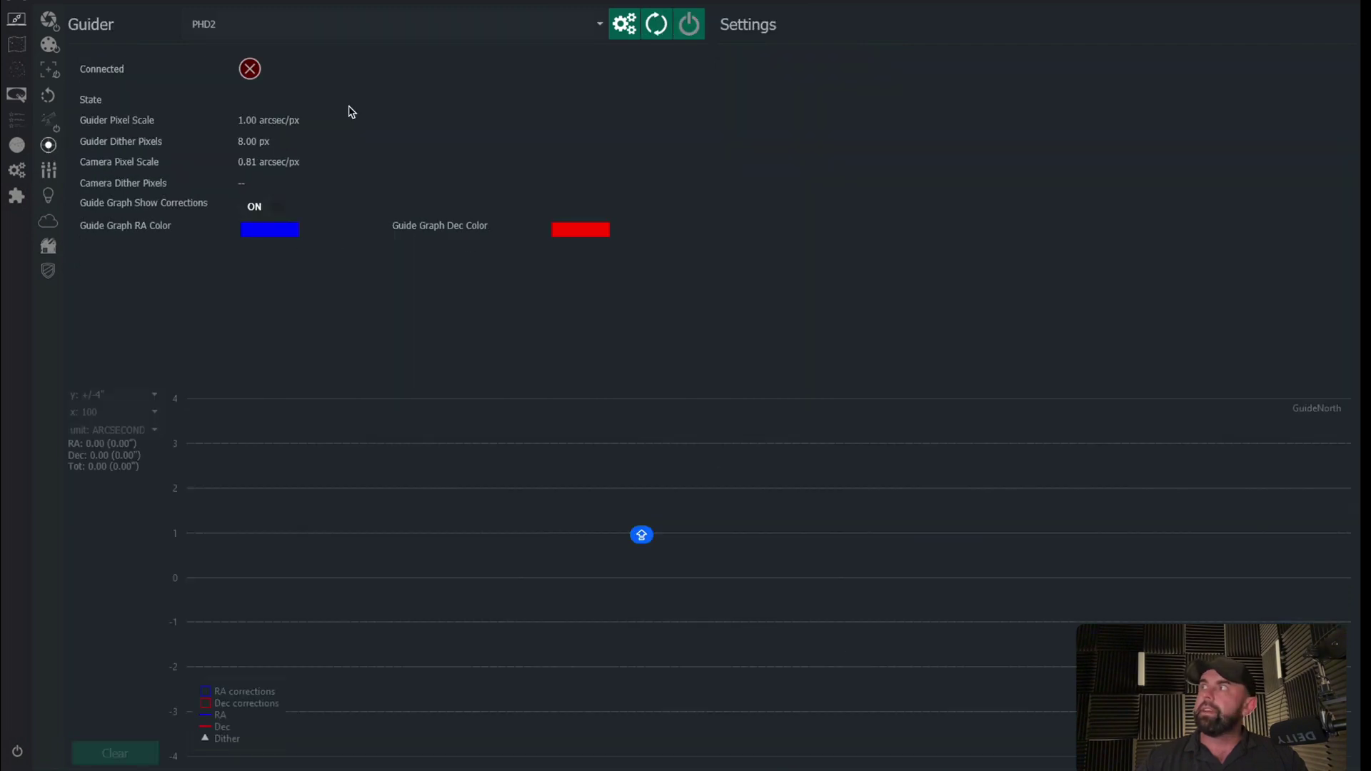
left_click(692, 27)
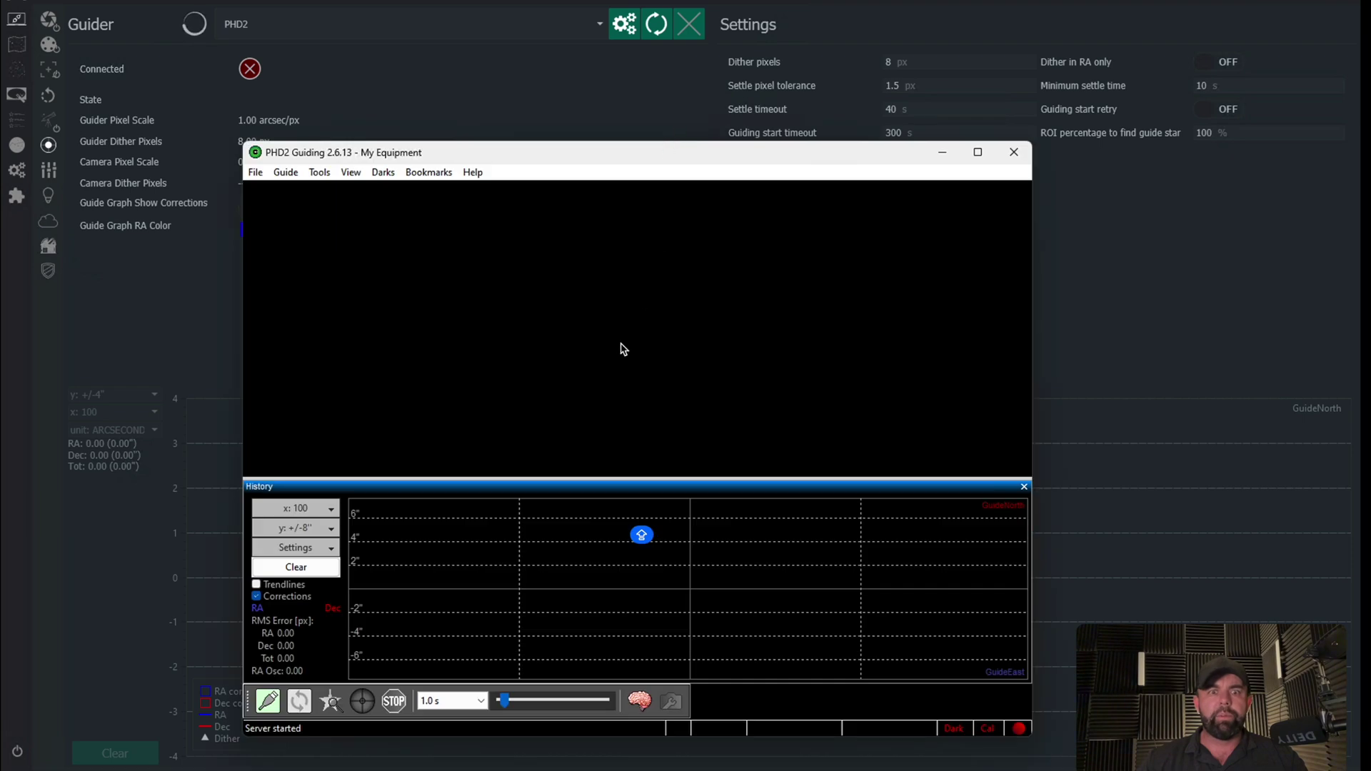
left_click(299, 701)
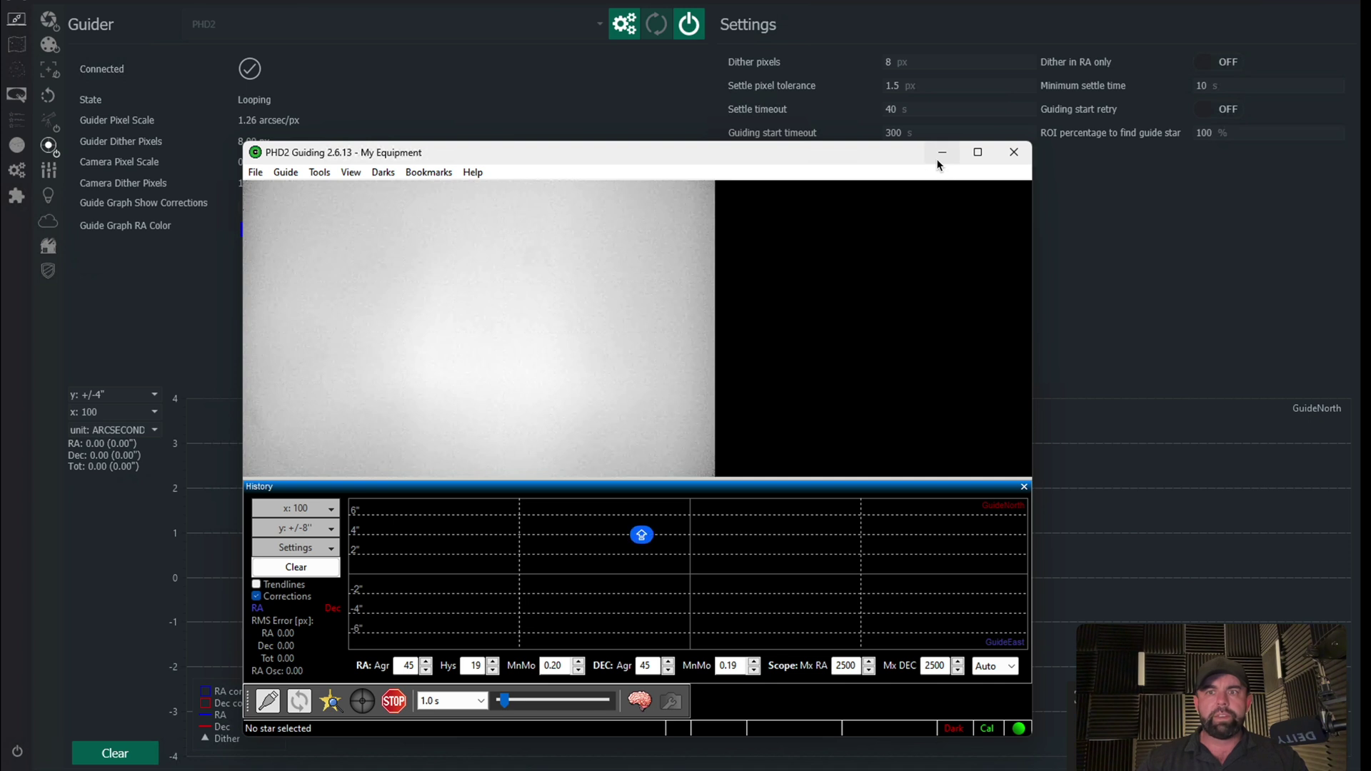
left_click_drag(441, 147, 450, 111)
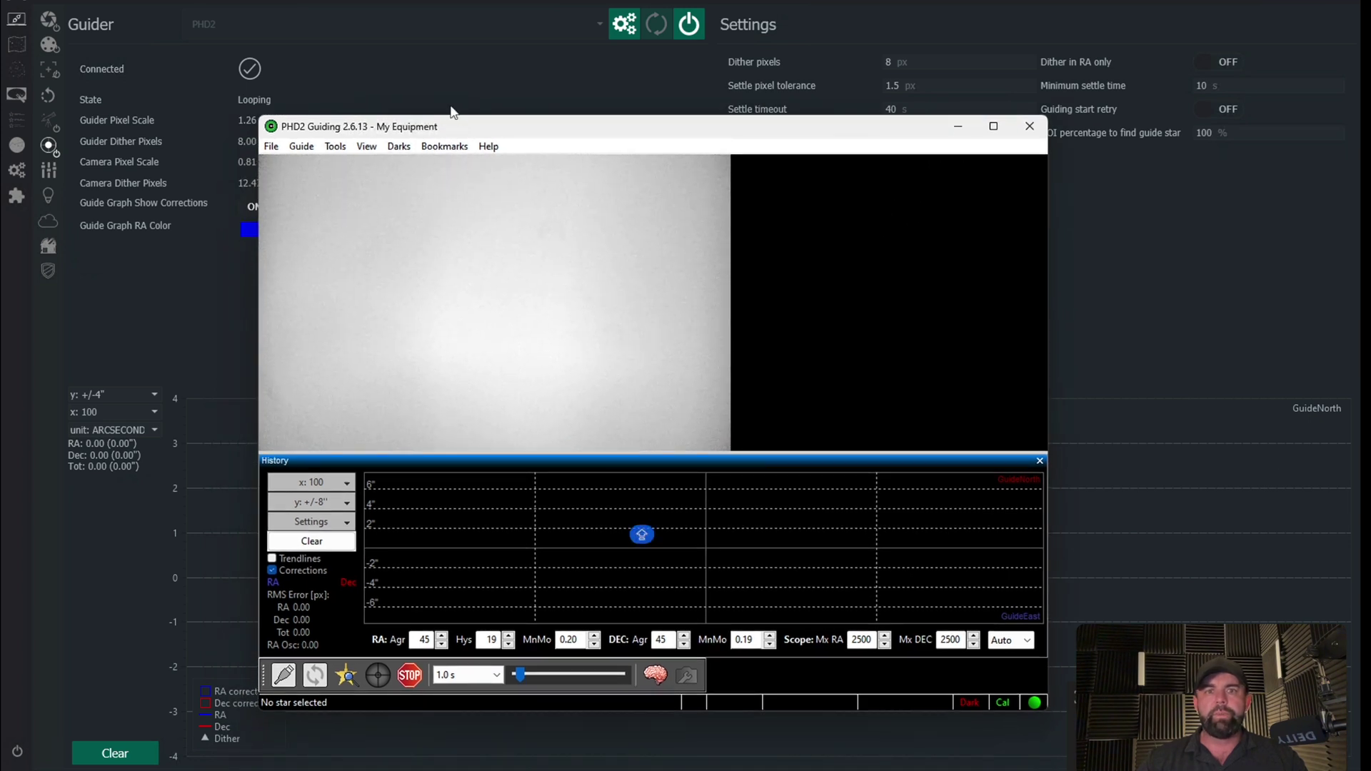
left_click(957, 126)
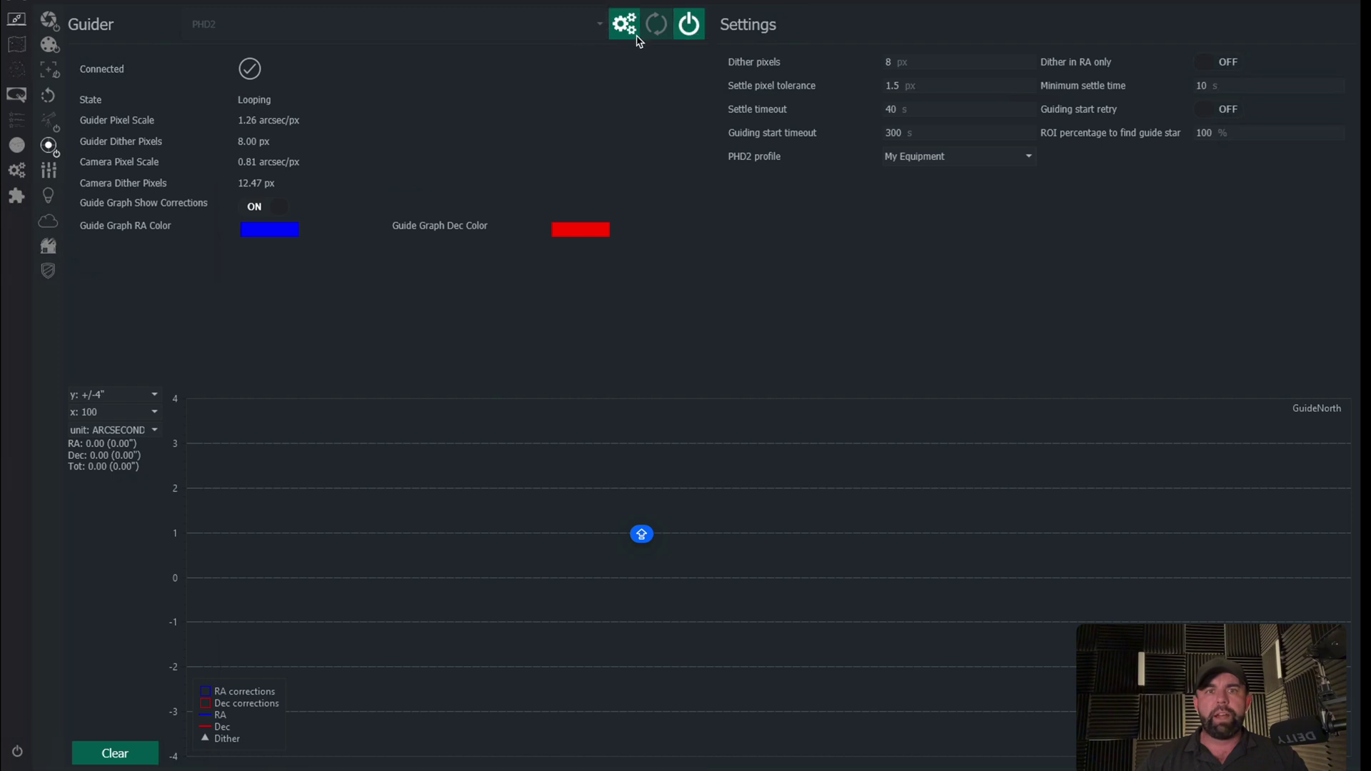
key("alt+Tab")
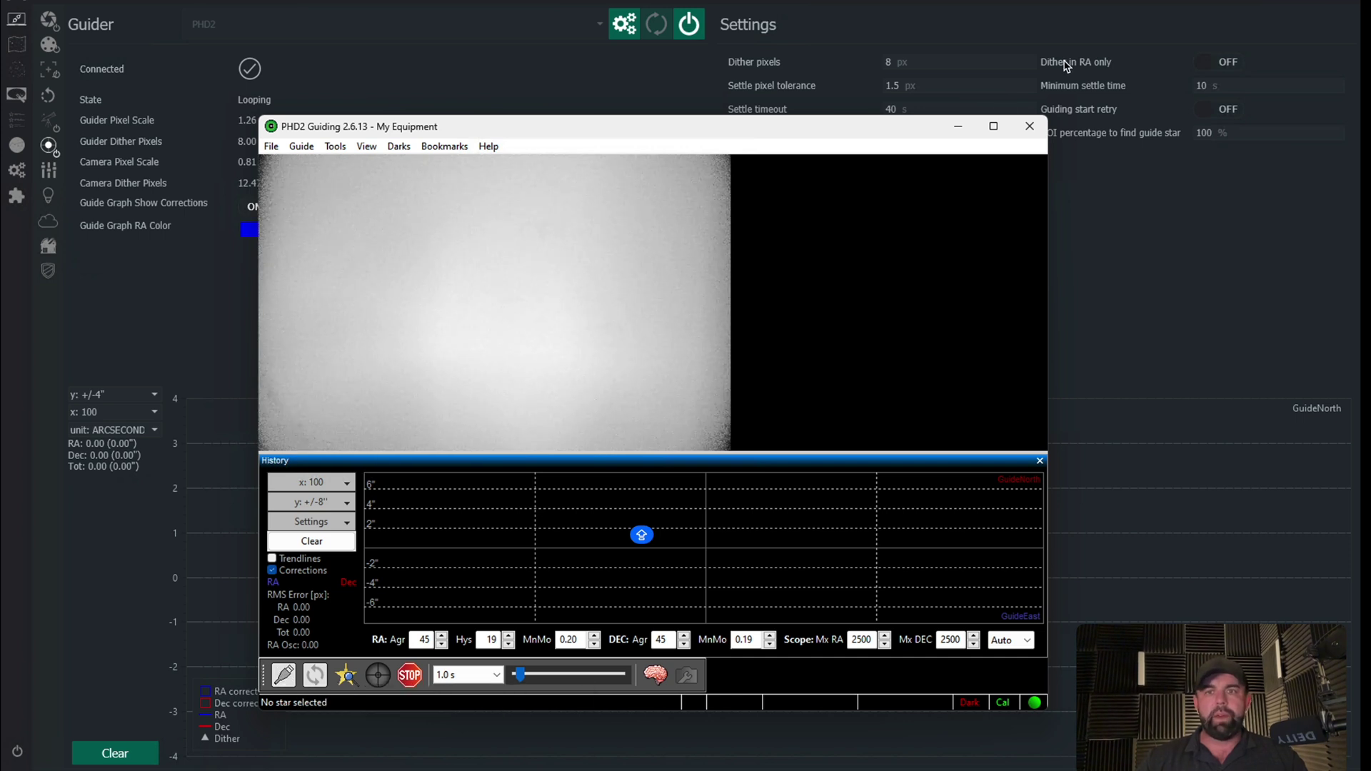
left_click(958, 127)
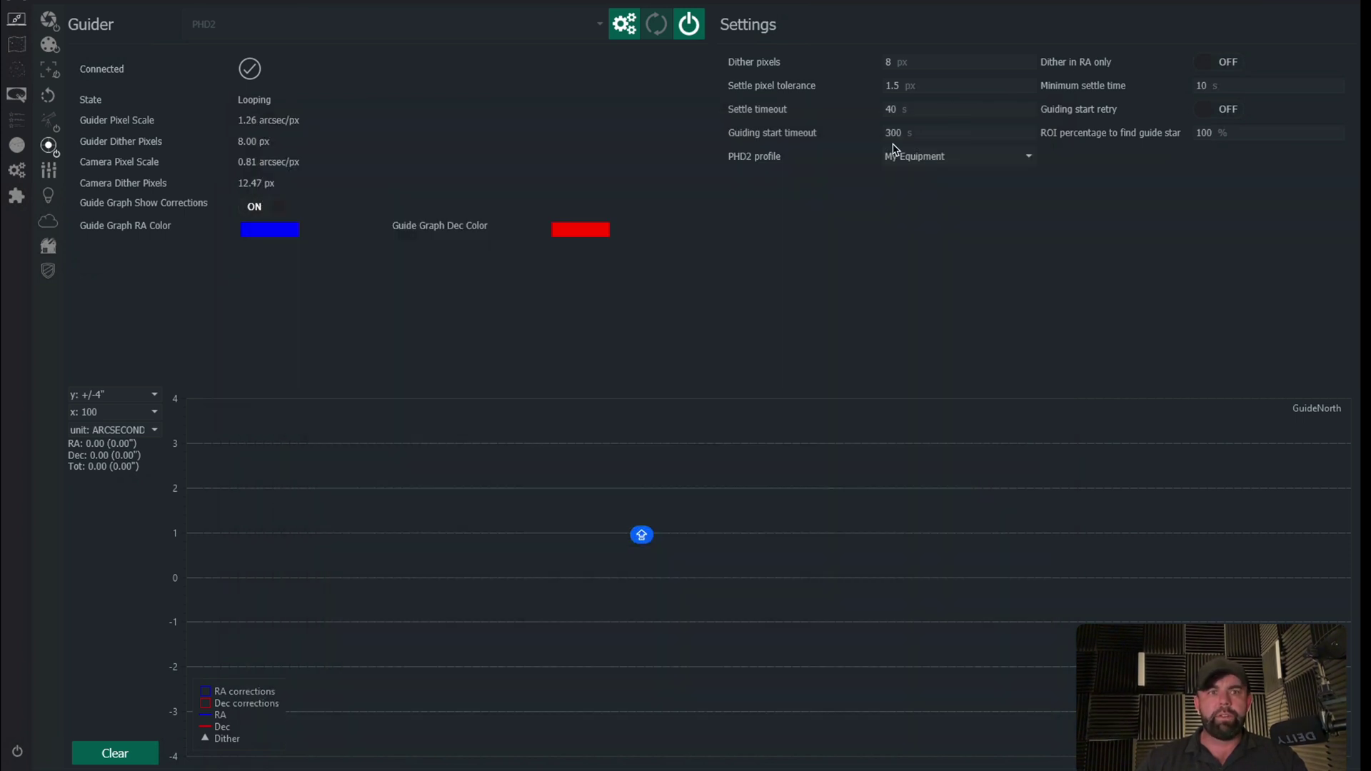
Connect the PLL ASCOM Switch and the PLL ASCOM CoverCalibrator 2 flat panel.
left_click(49, 170)
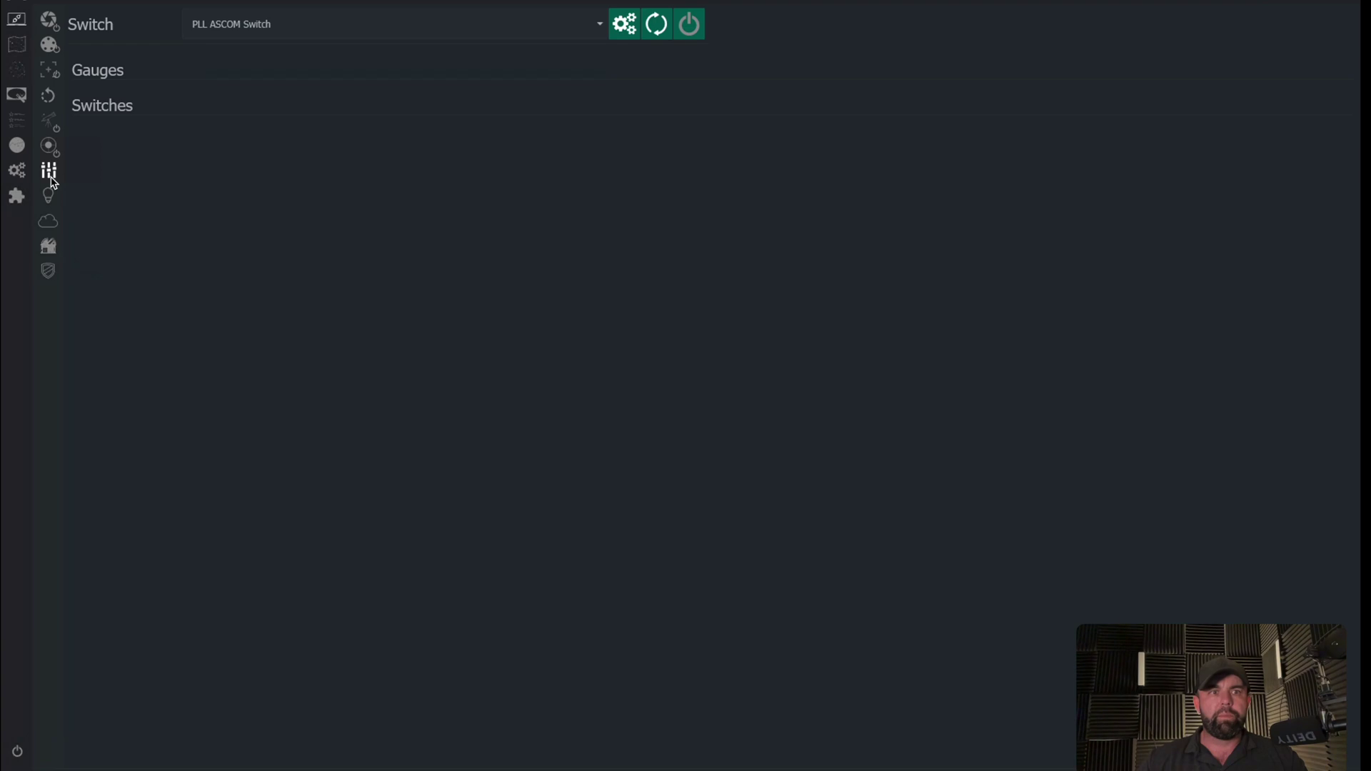
left_click(689, 24)
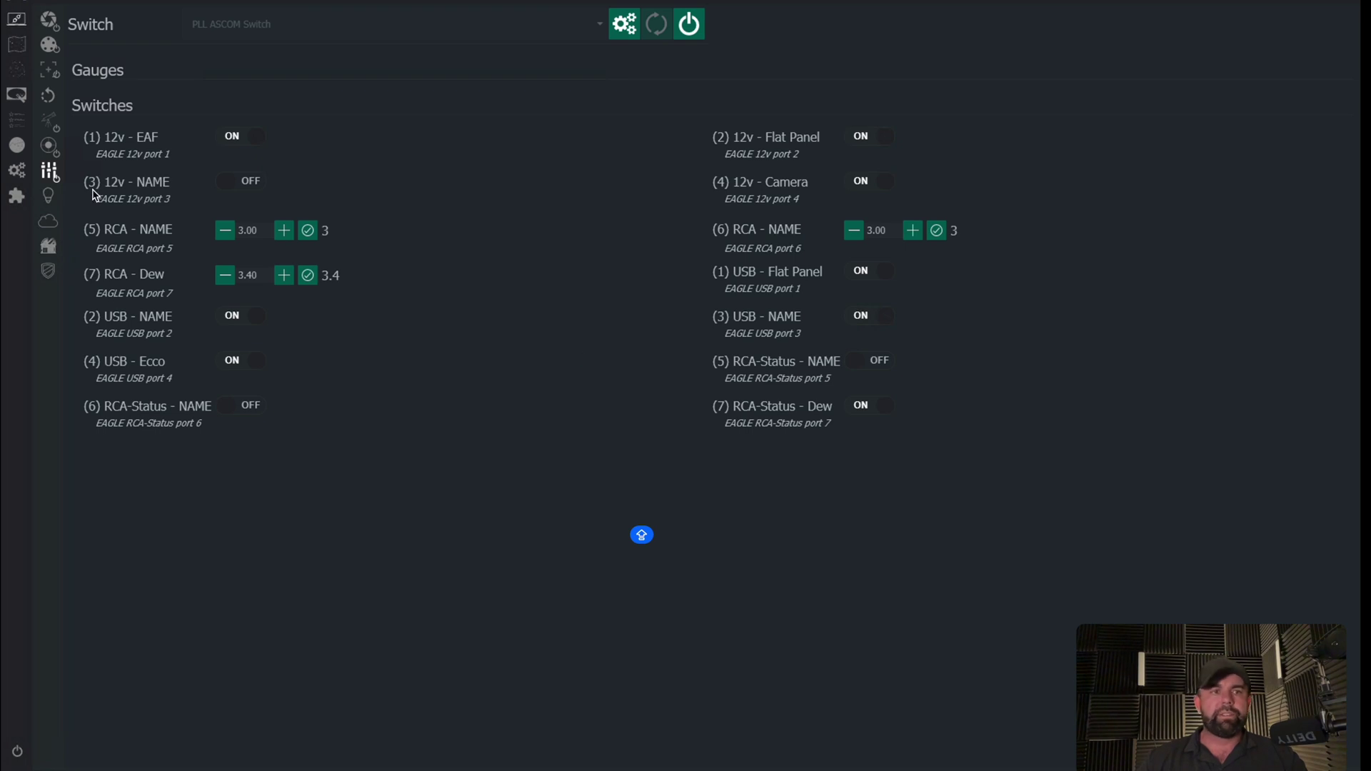
left_click(46, 198)
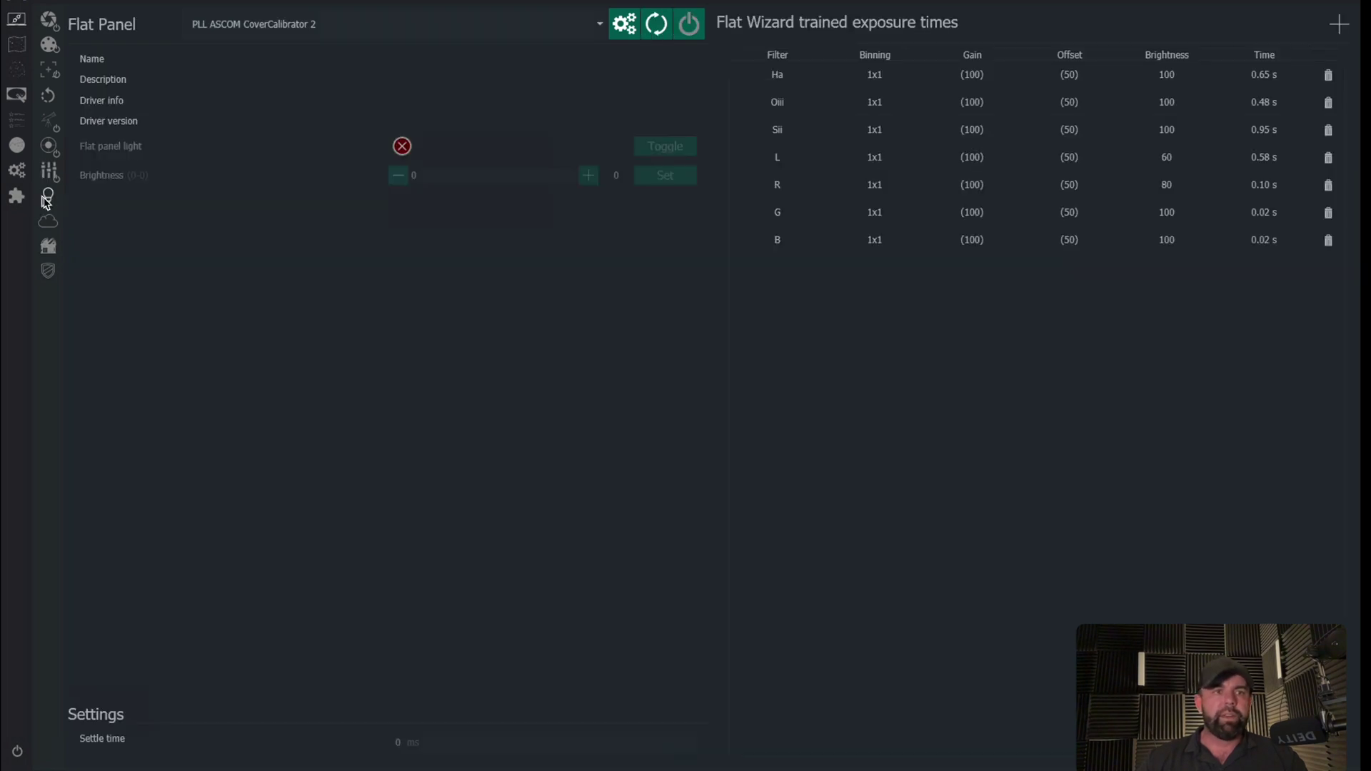
left_click(687, 29)
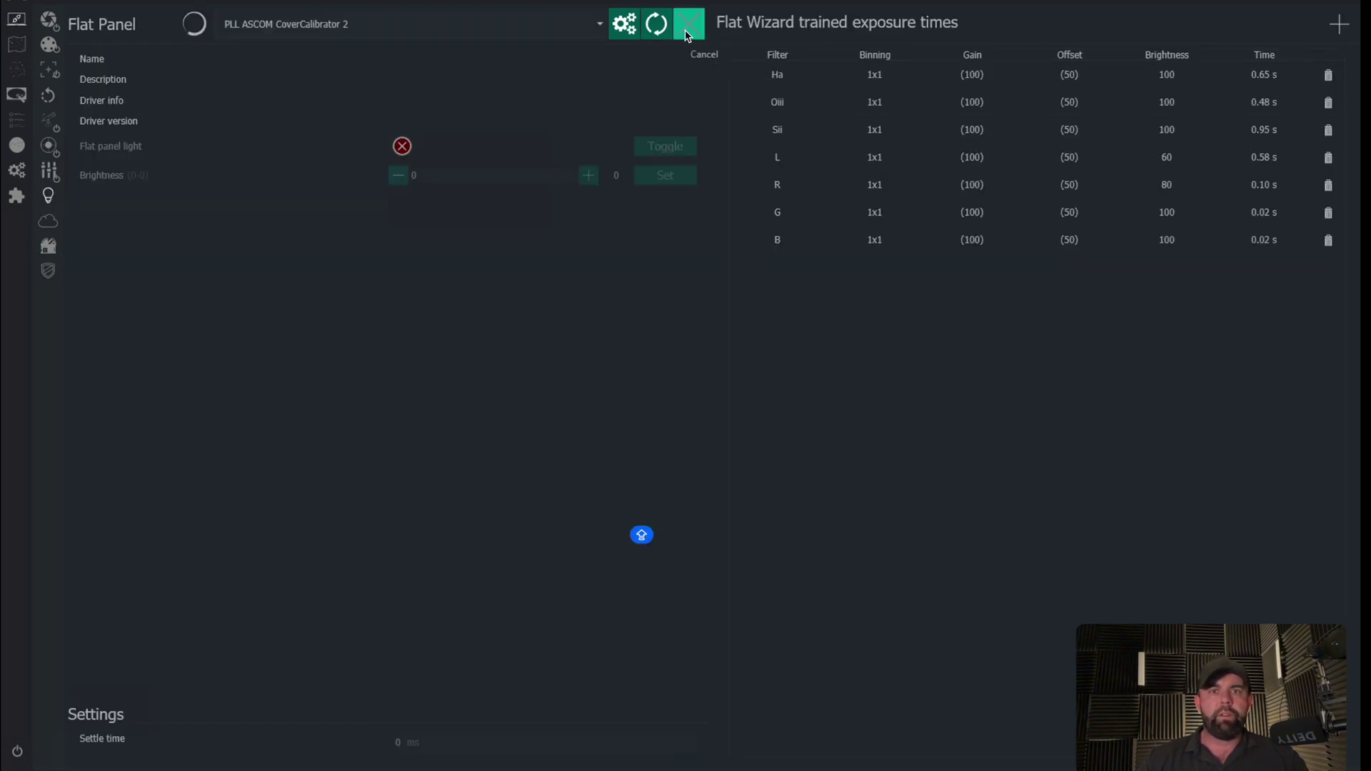
left_click(434, 228)
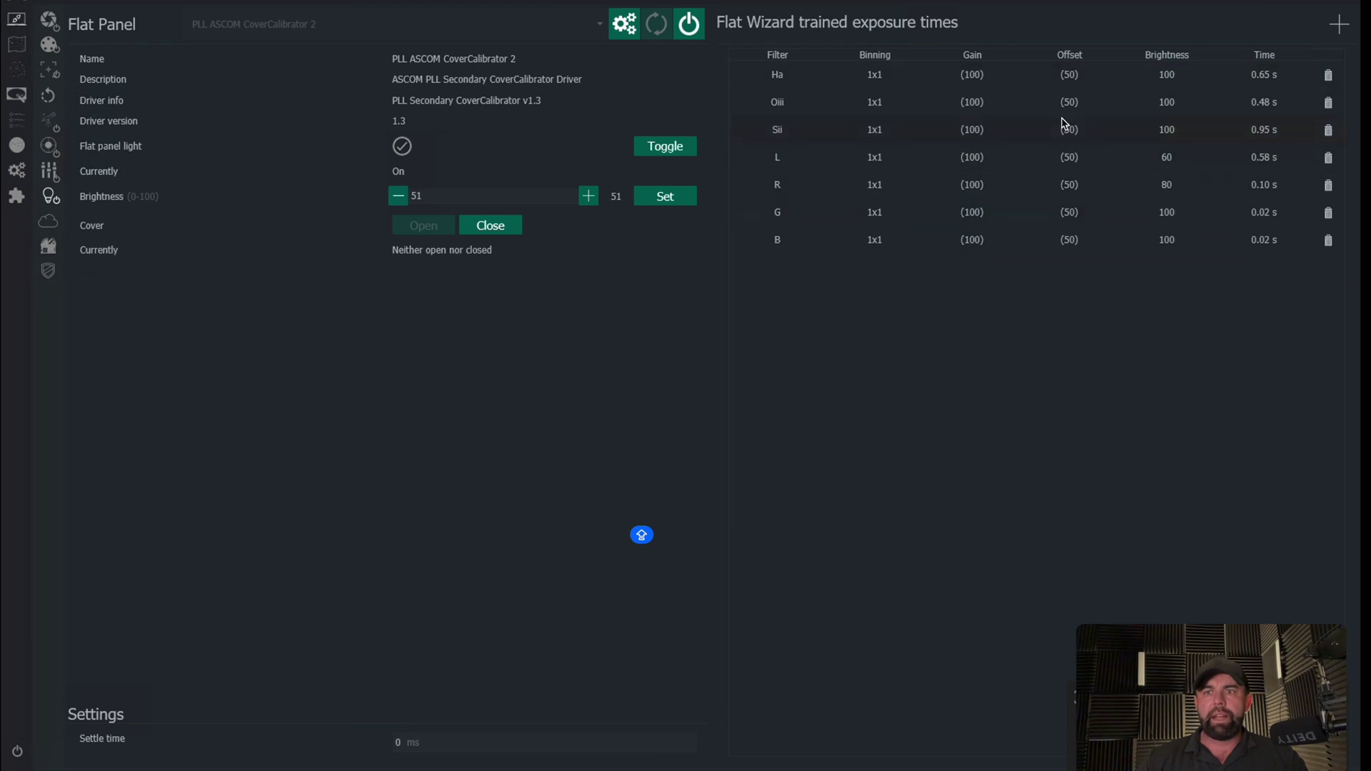
left_click(23, 73)
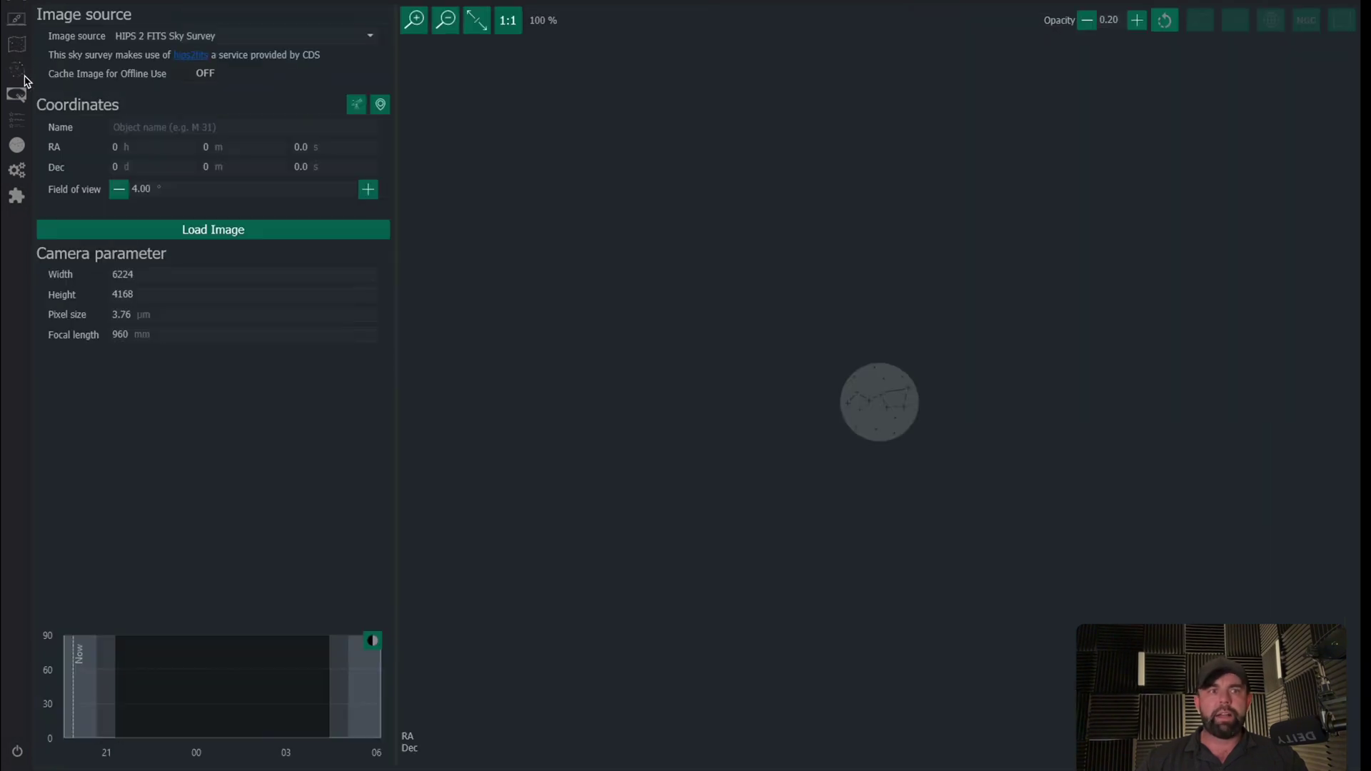
left_click(21, 57)
left_click(18, 100)
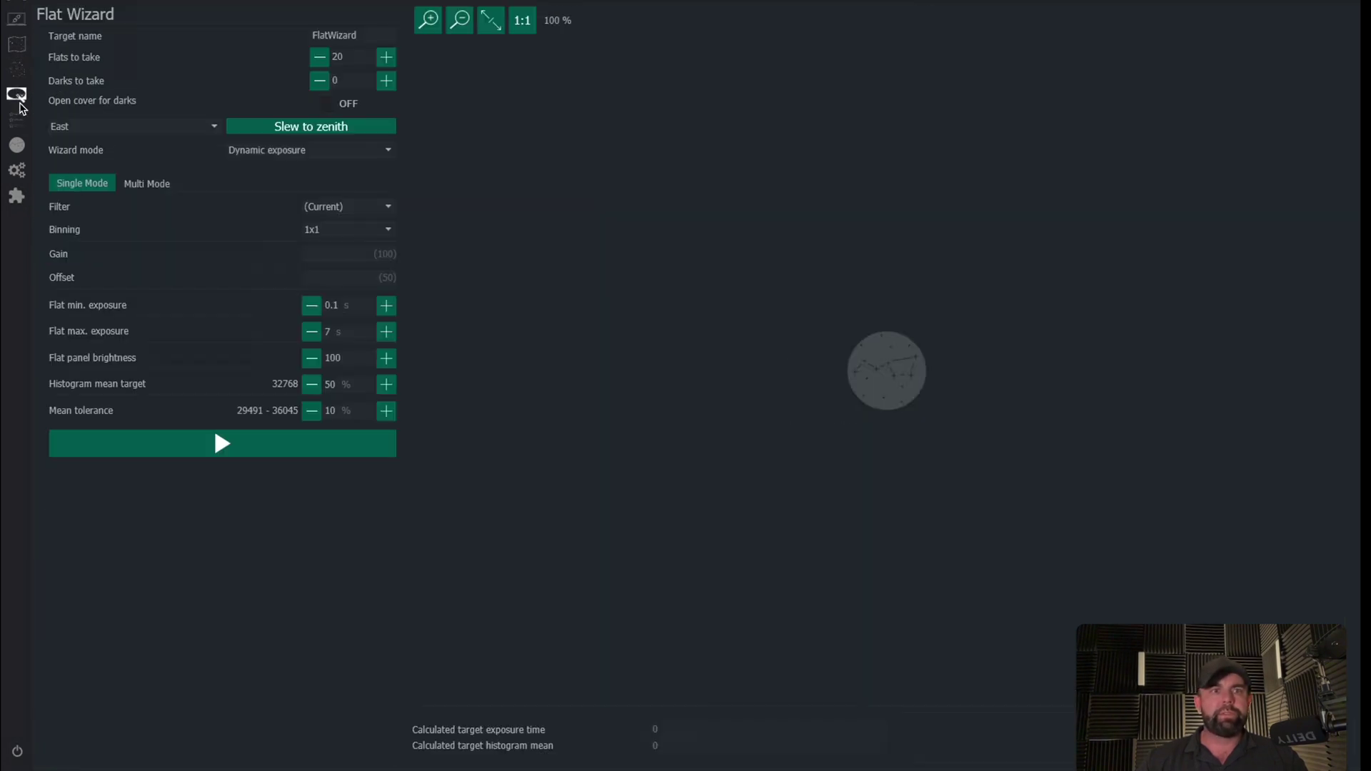
Return to the equipment section and connect the weather device.
left_click(13, 44)
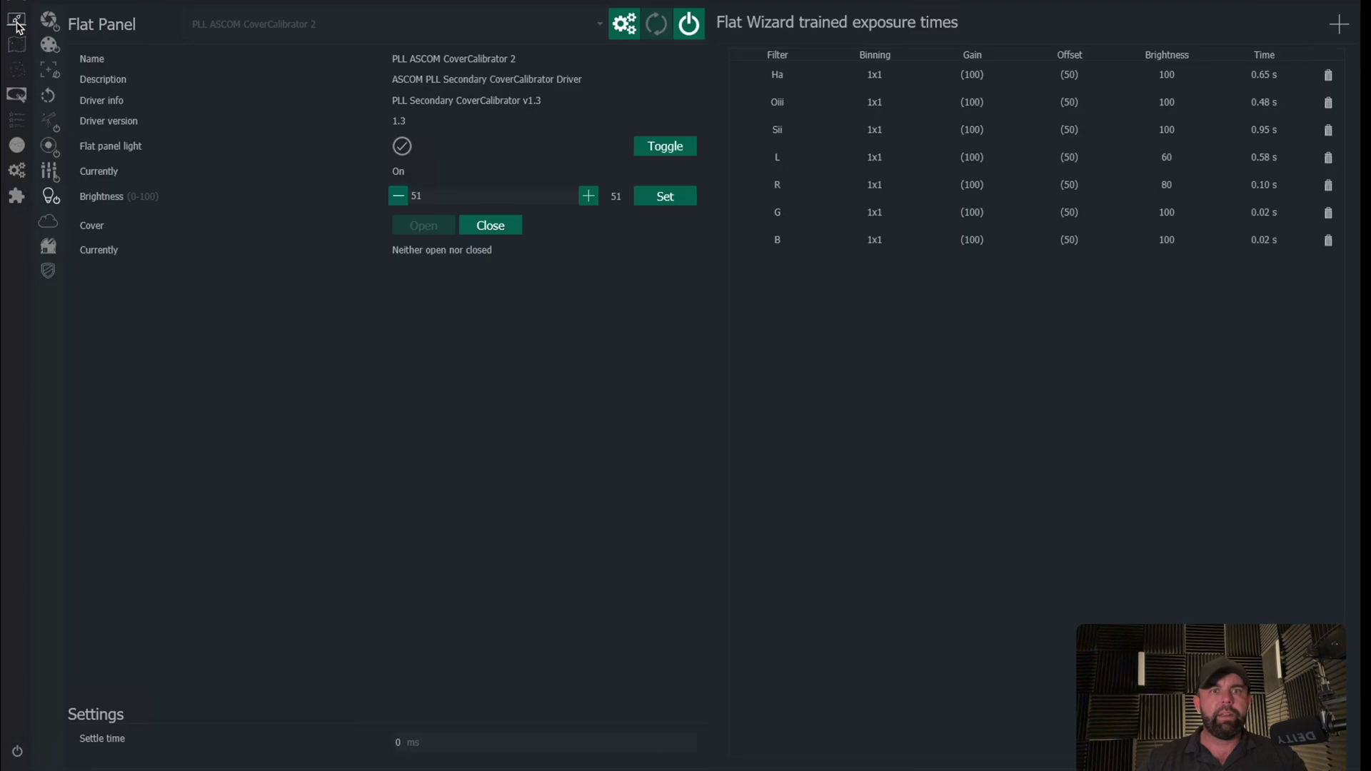
left_click(48, 222)
left_click(687, 26)
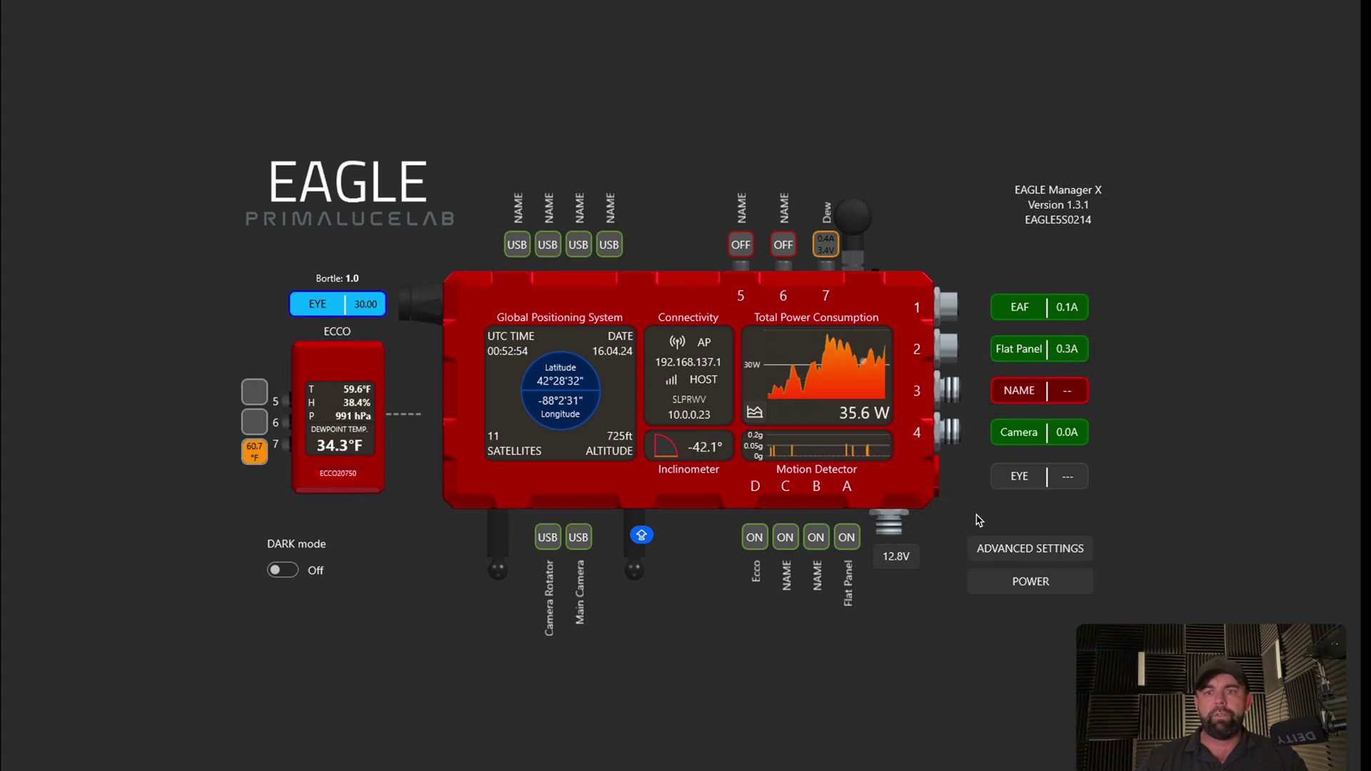
In EAGLE Manager X, check the port 7 probe's target temperature in the advanced settings and close them.
left_click(1010, 549)
double_click(392, 540)
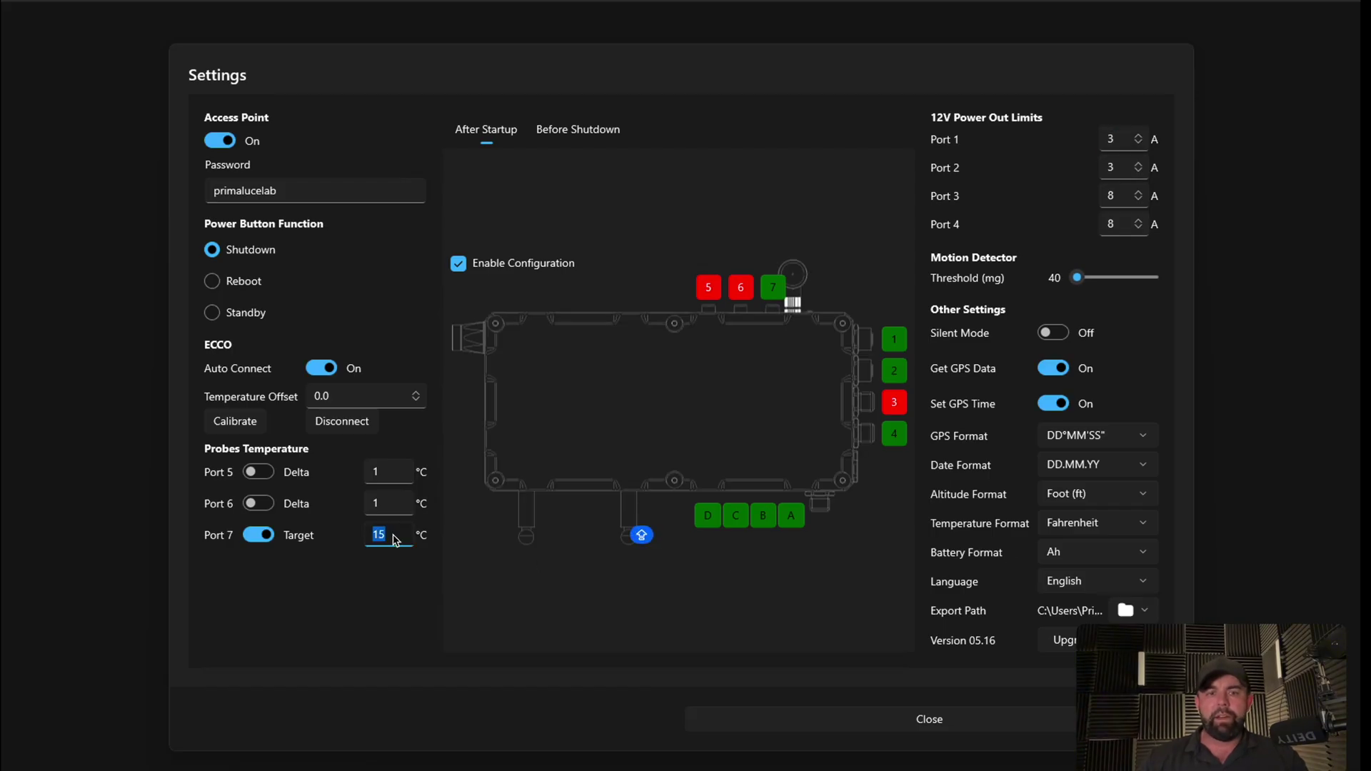
left_click(925, 721)
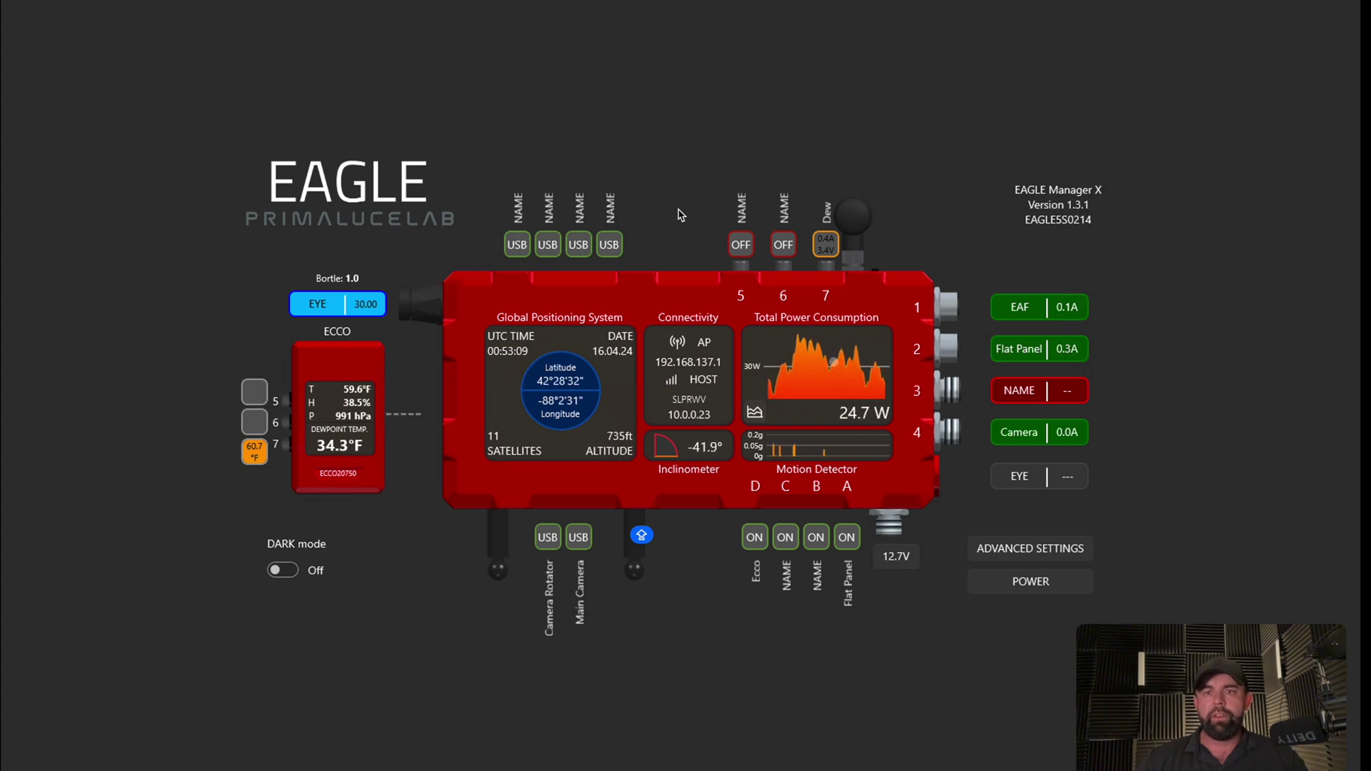
Switch from EAGLE Manager X back to N.I.N.A. and look over the Safety Monitor and Weather equipment pages.
left_click(826, 249)
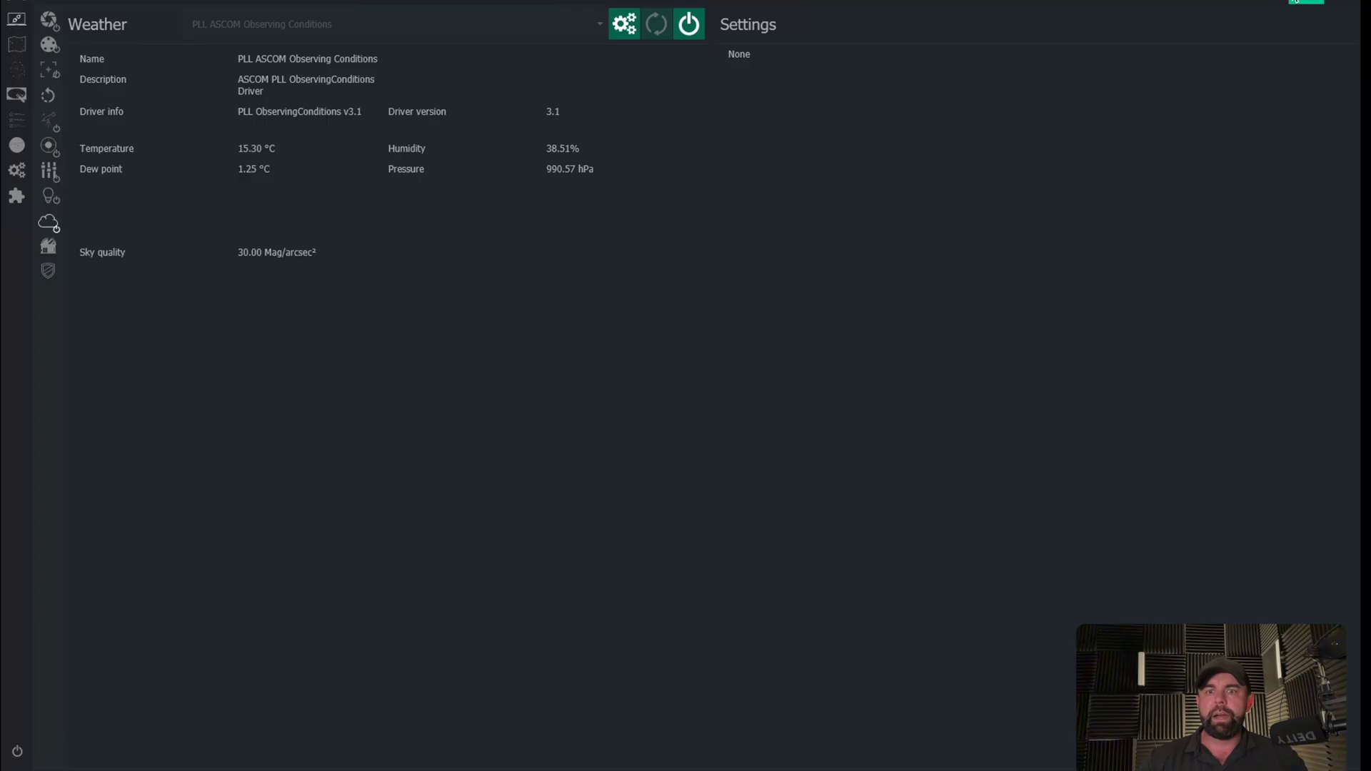
left_click(48, 267)
left_click(48, 273)
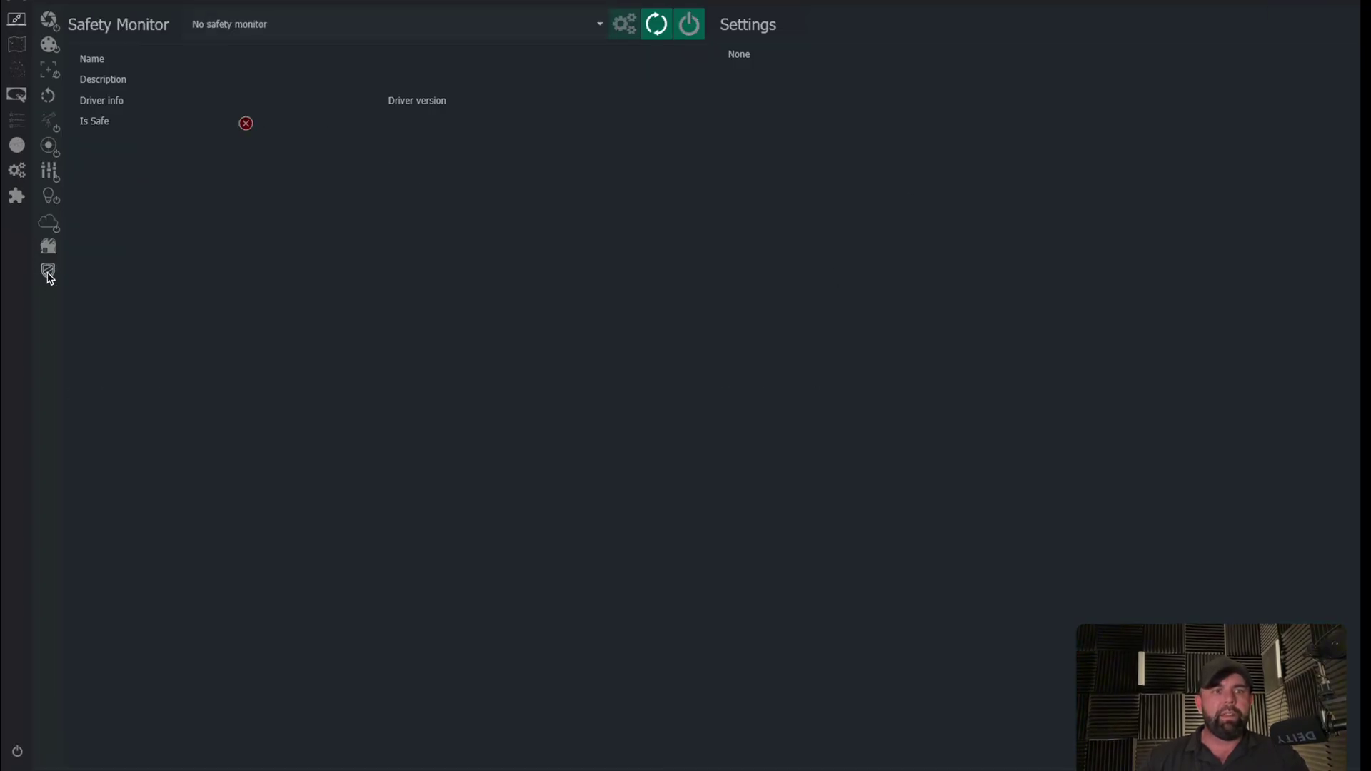
left_click(47, 223)
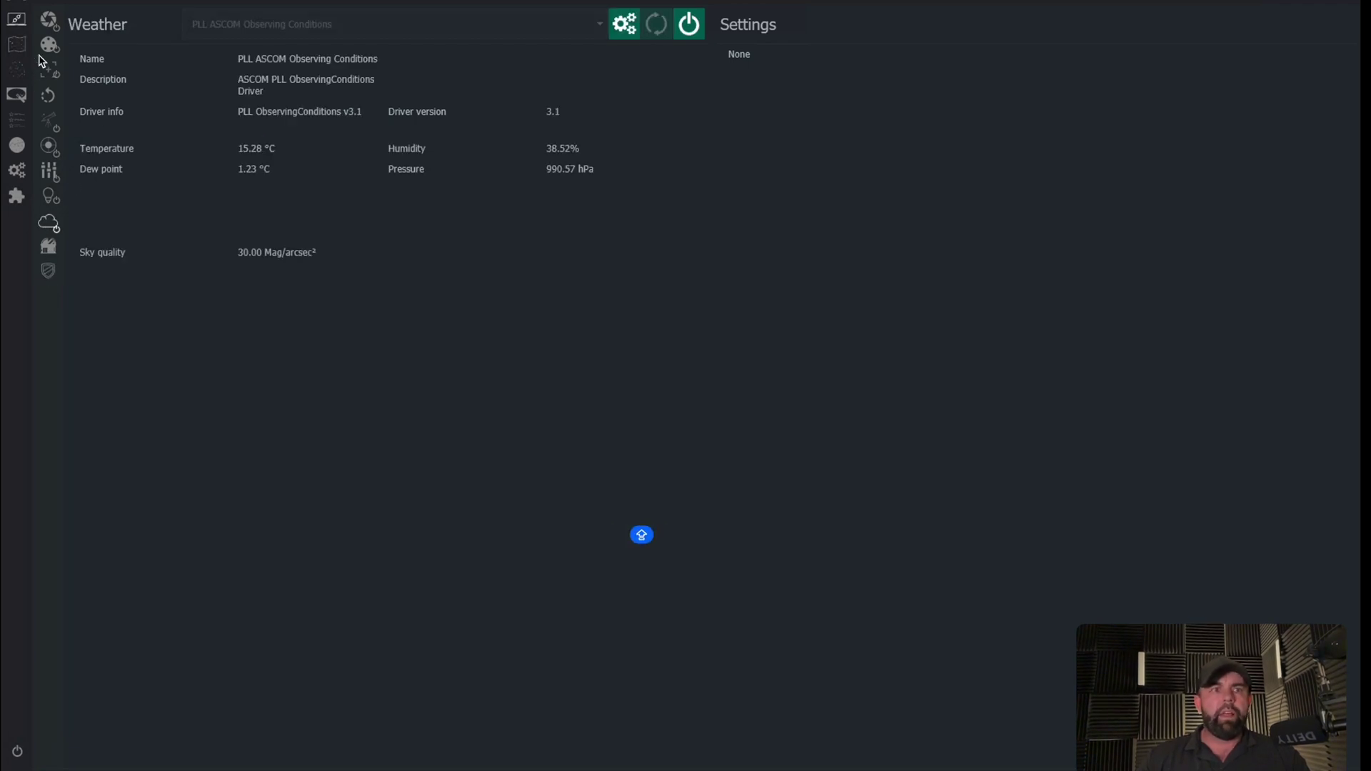
Look through the framing coordinates and camera parameters, the imaging workspace and the plate solving options.
left_click(22, 75)
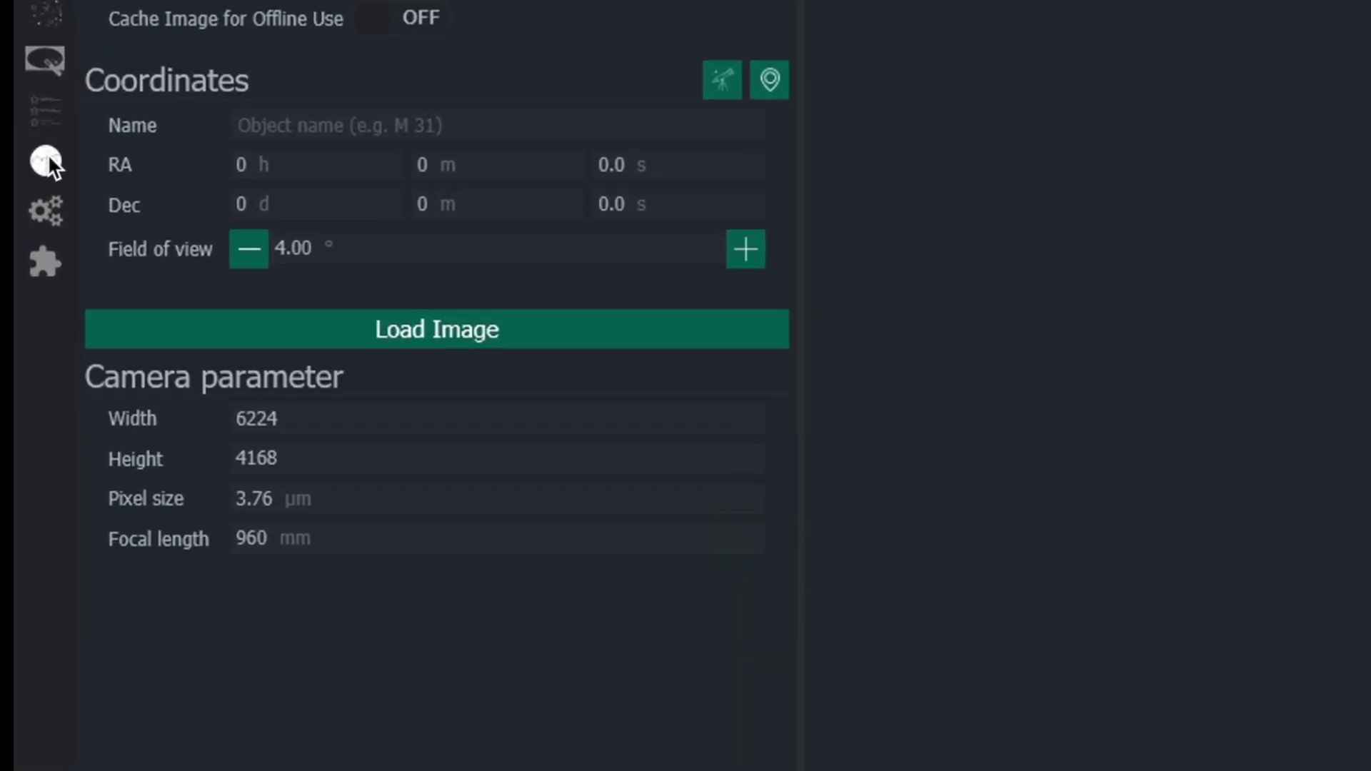
left_click(40, 157)
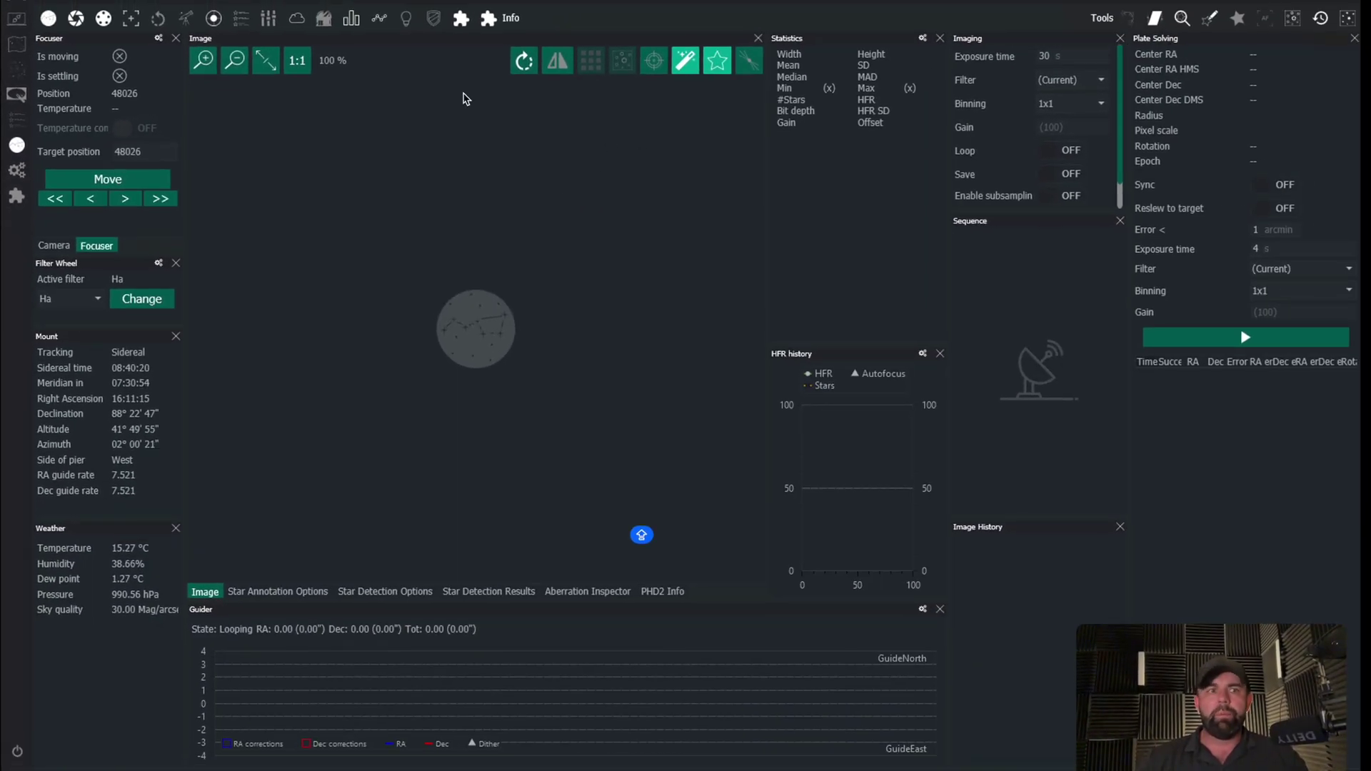
left_click(19, 174)
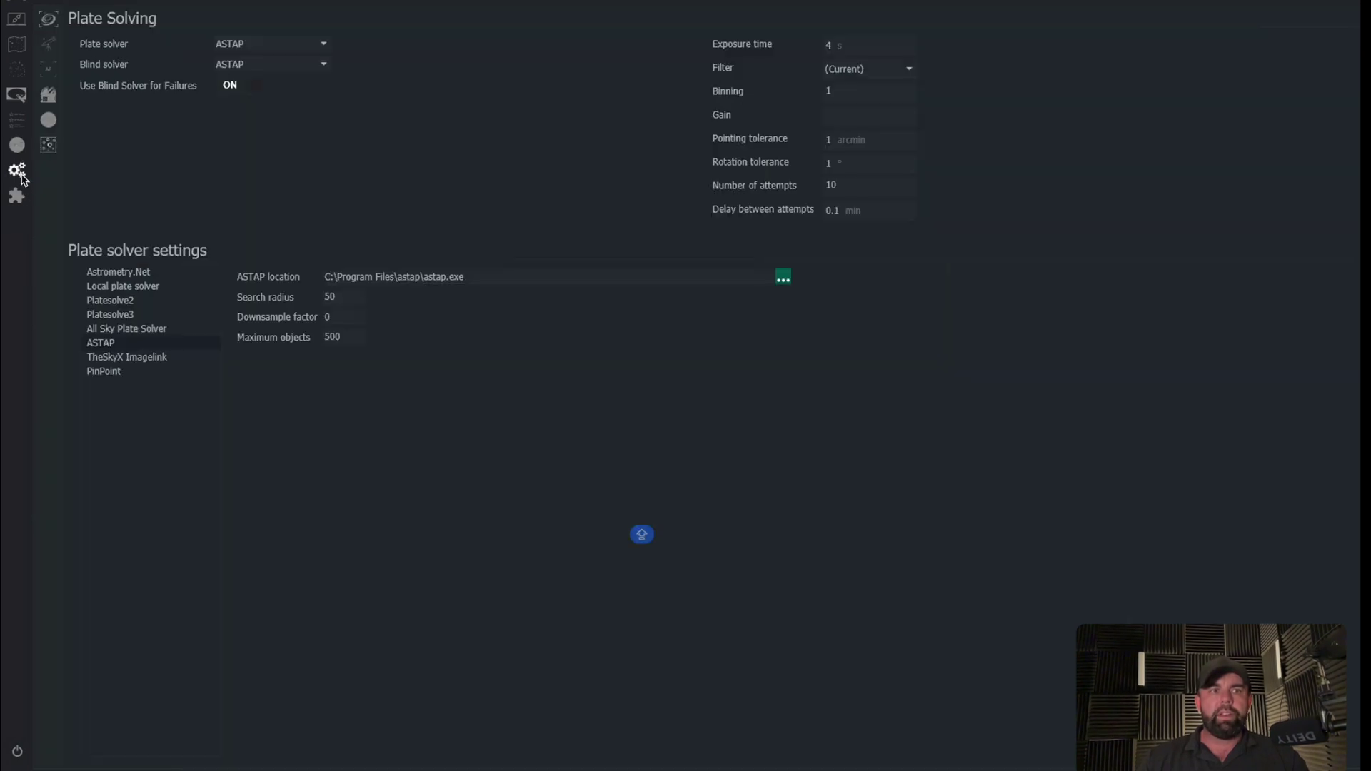
Browse the installed and available plugins and read the Three Point Polar Alignment plugin's description and screenshots.
left_click(15, 200)
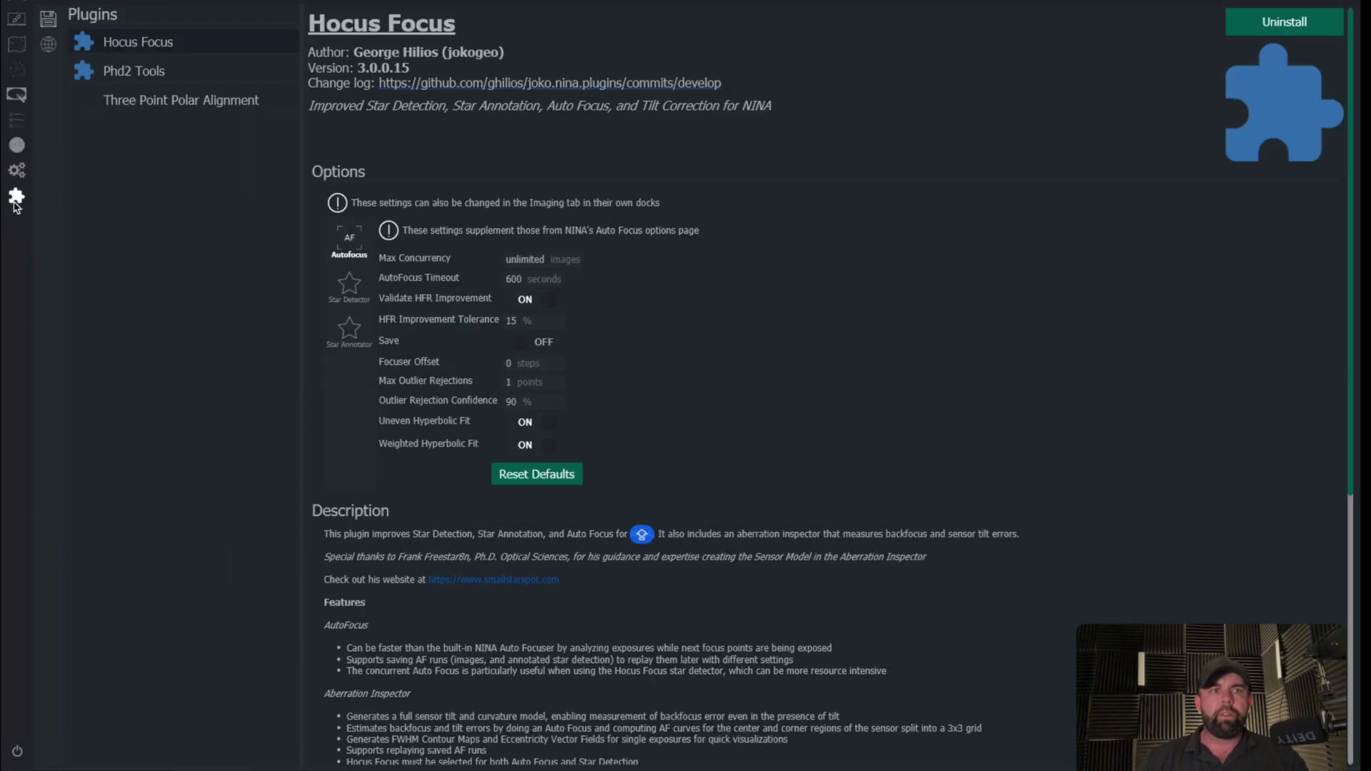
left_click(50, 45)
scroll(277, 283, "down", 10)
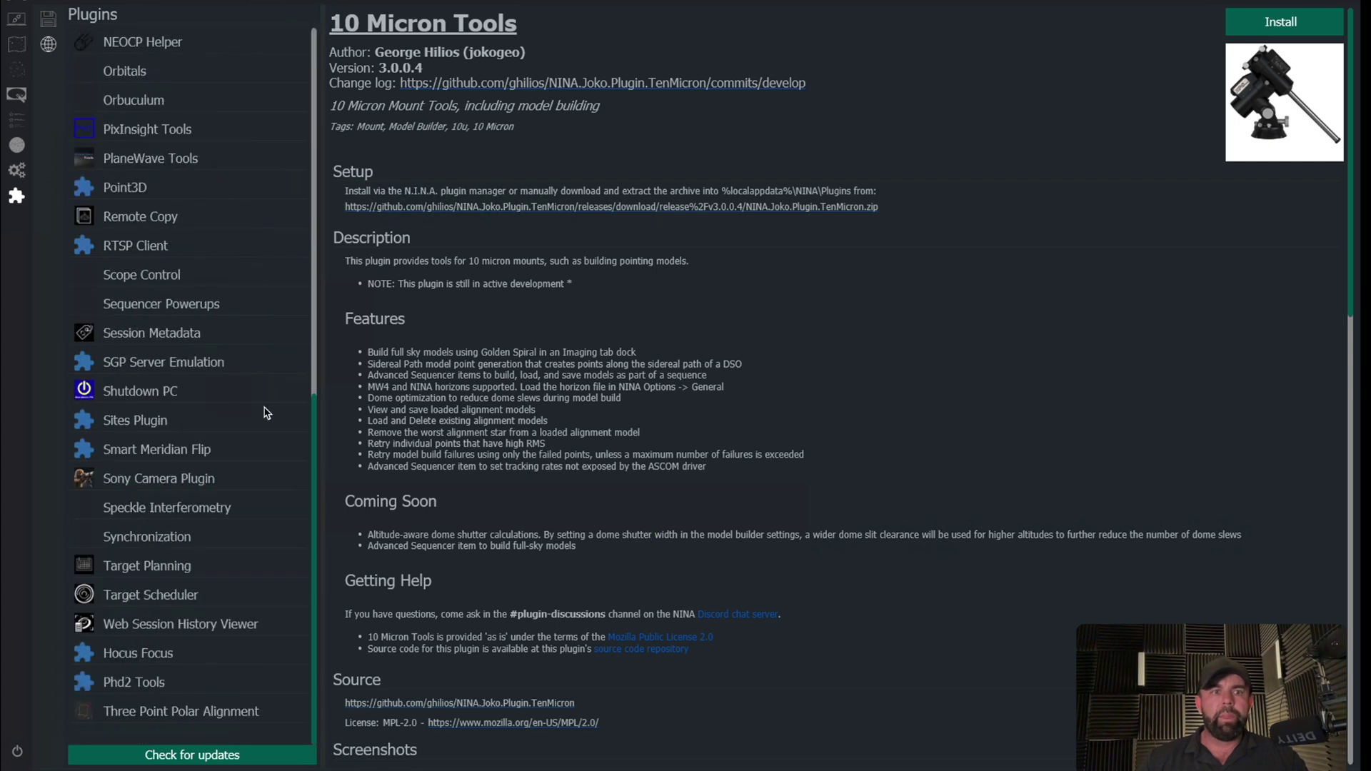
left_click(227, 714)
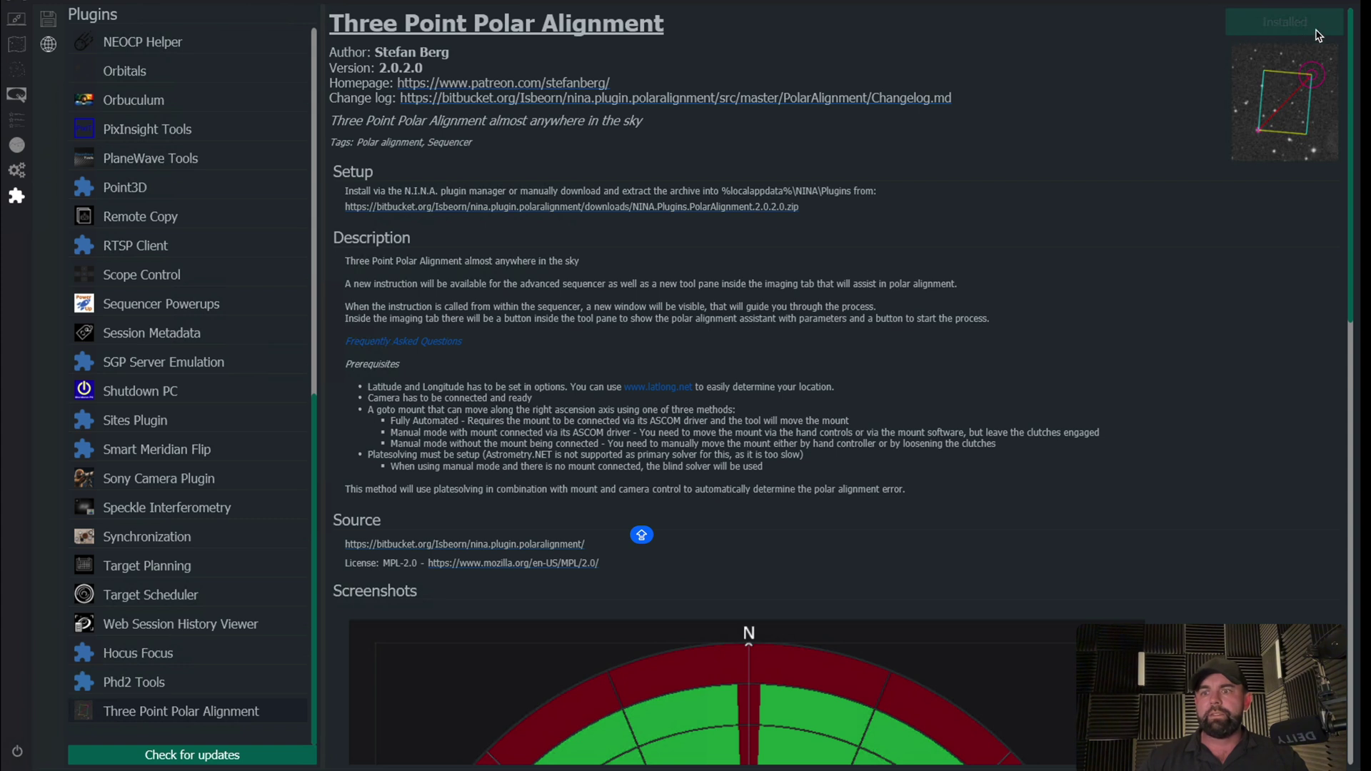
scroll(891, 336, "down", 5)
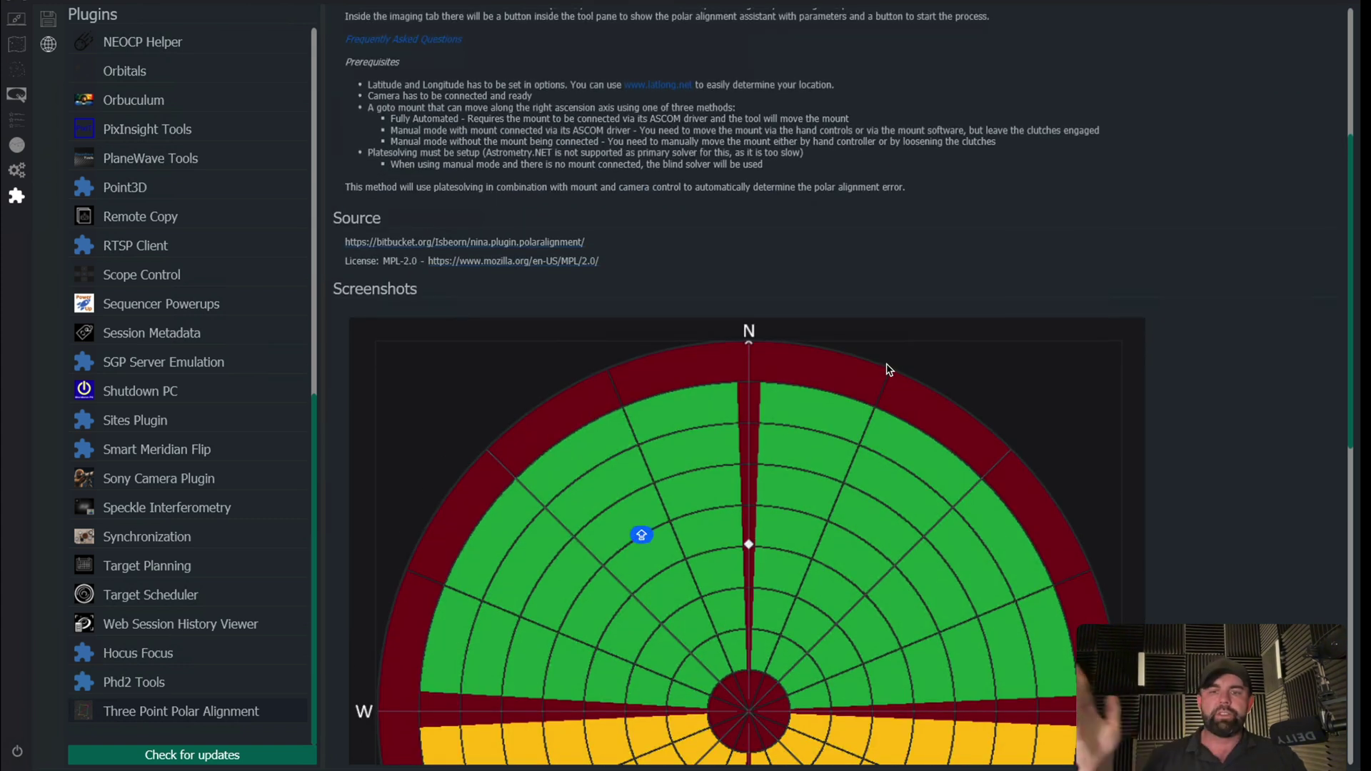
scroll(189, 179, "up", 10)
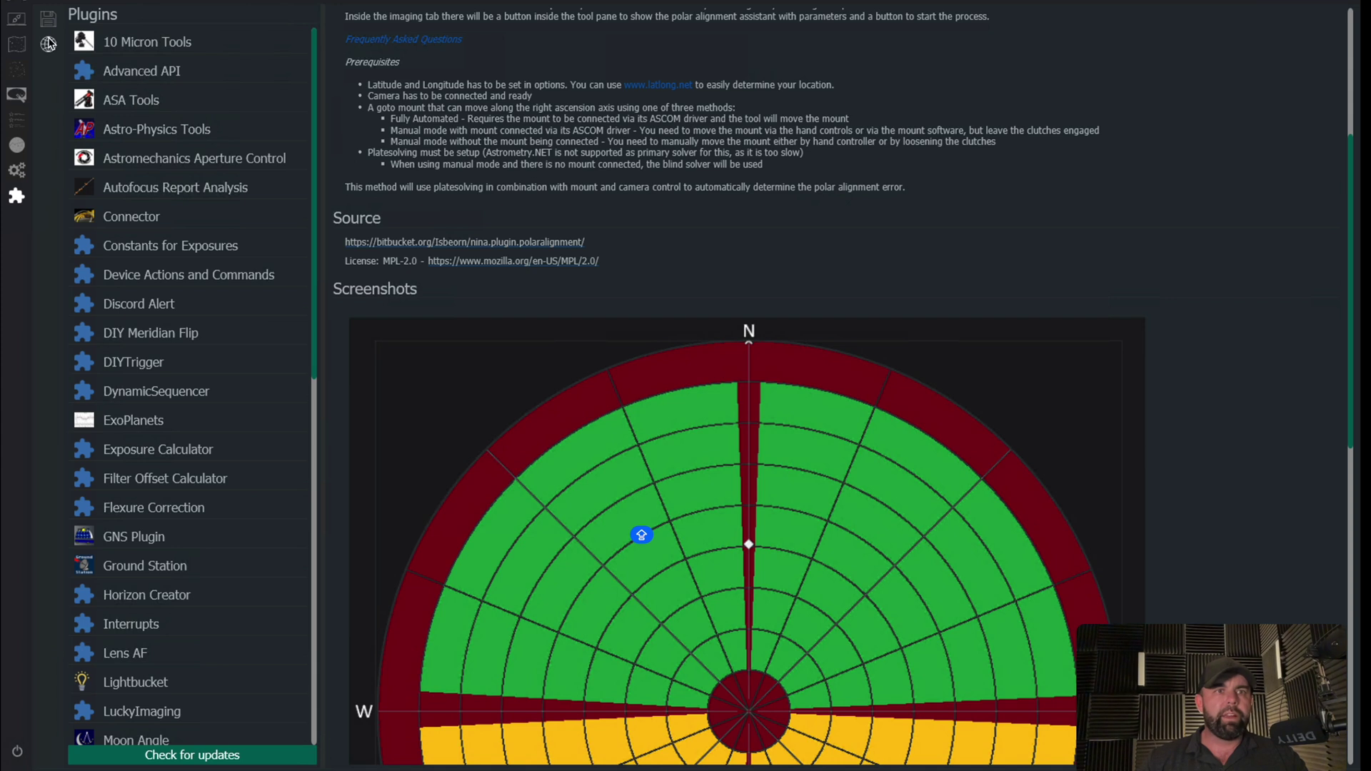
Open the imaging workspace, hide the Plate Solving pane, and switch the Imaging pane off and back on.
left_click(16, 145)
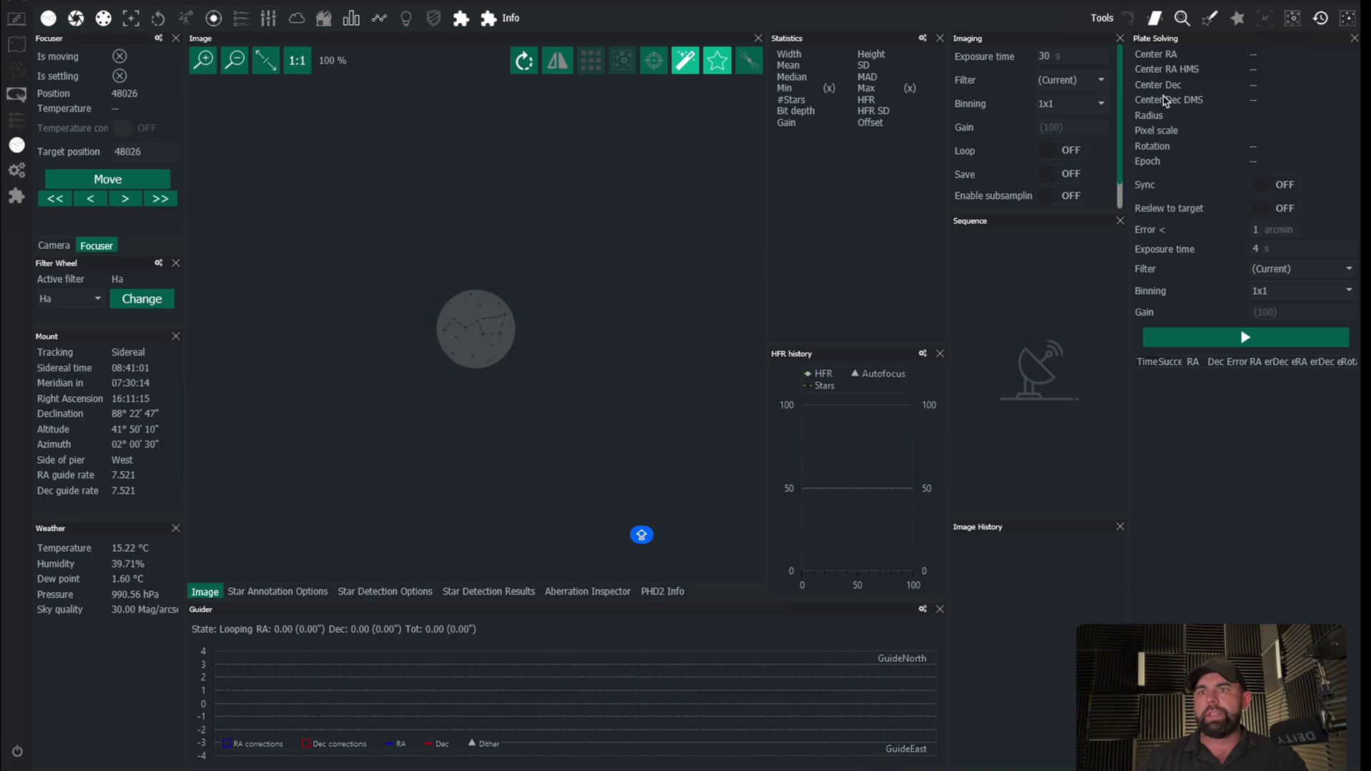
left_click(1347, 18)
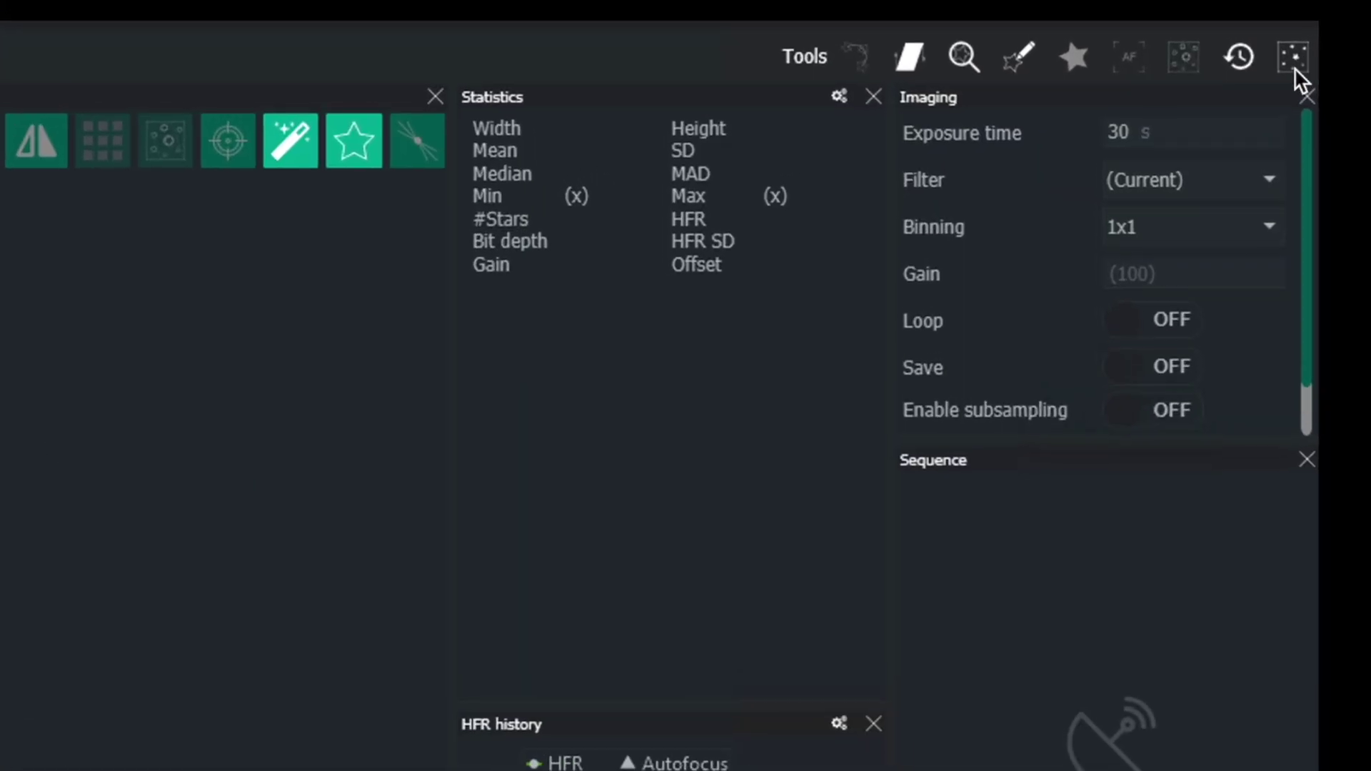
left_click(1293, 57)
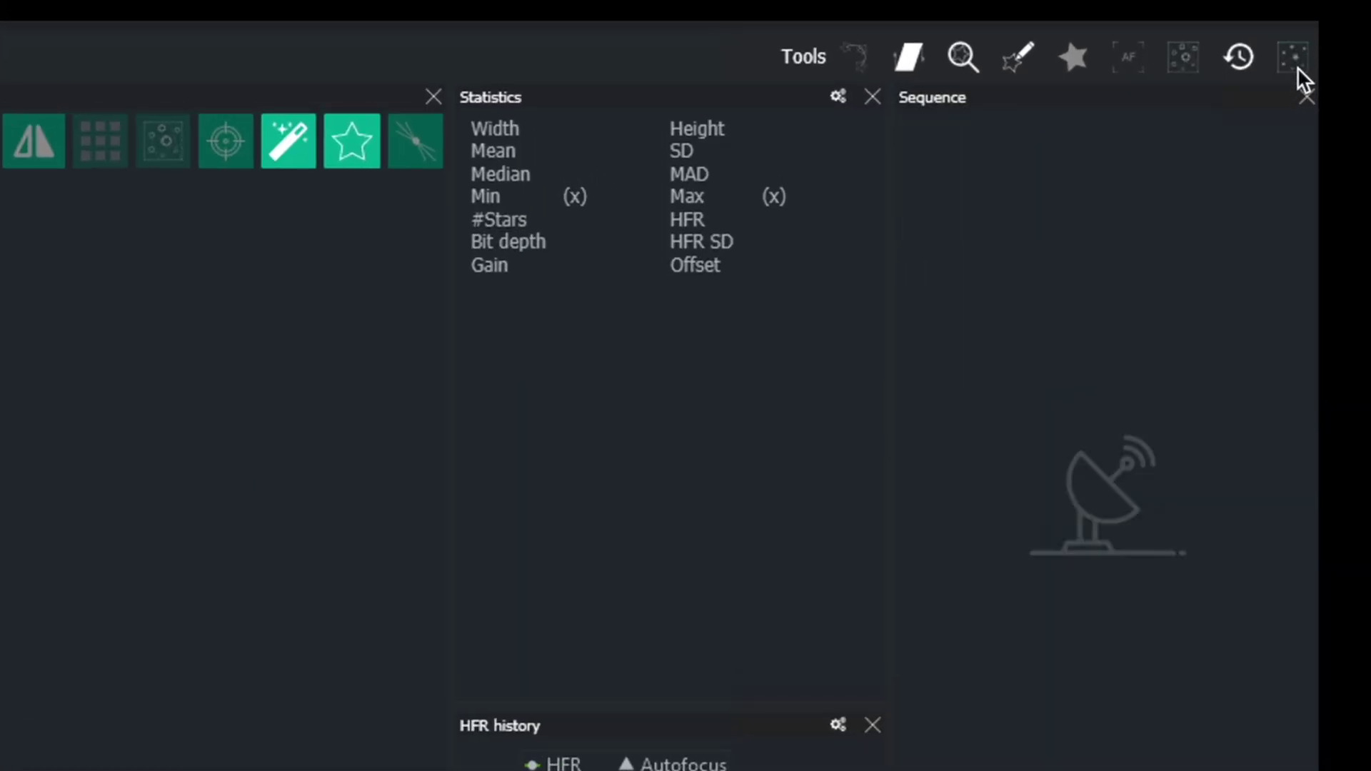
left_click(1300, 67)
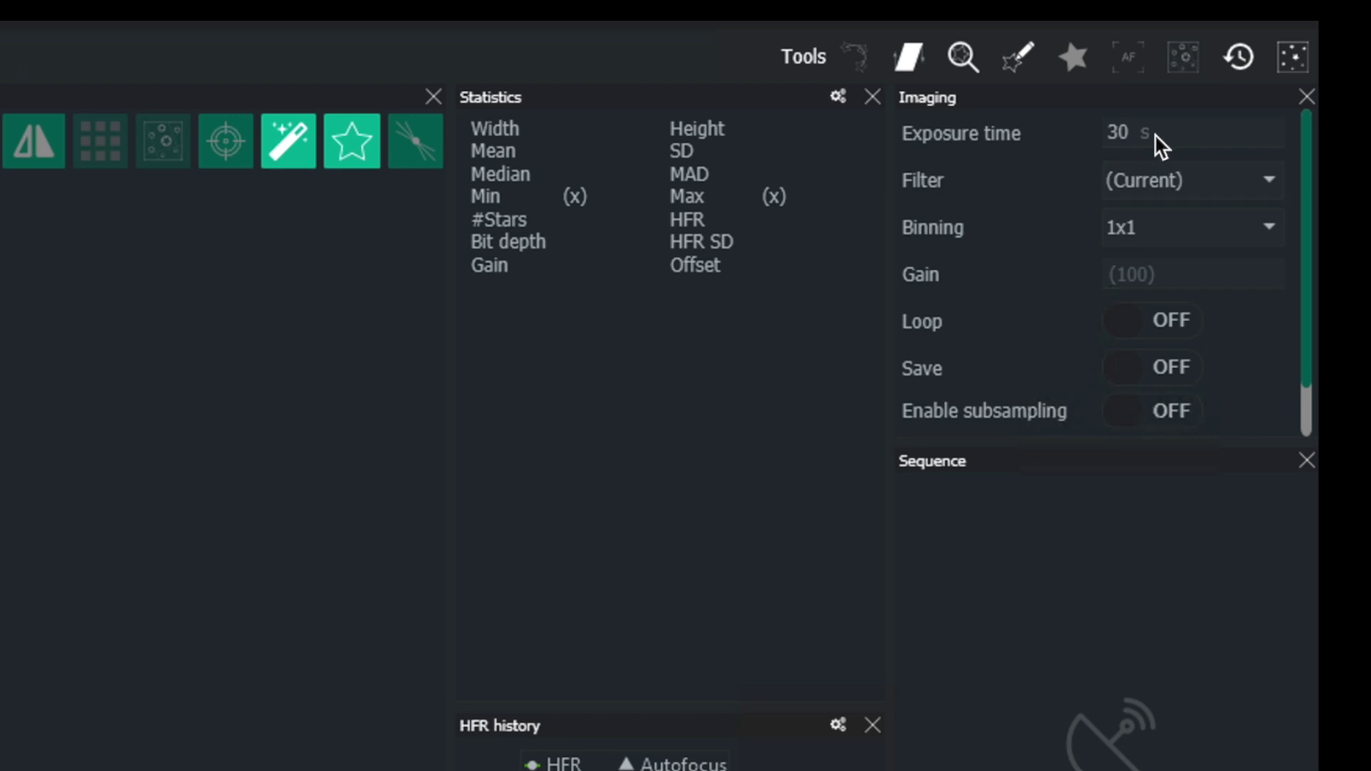
Set a 3 s exposure with the L filter, enlarge the Imaging pane, and capture a test image.
type("3")
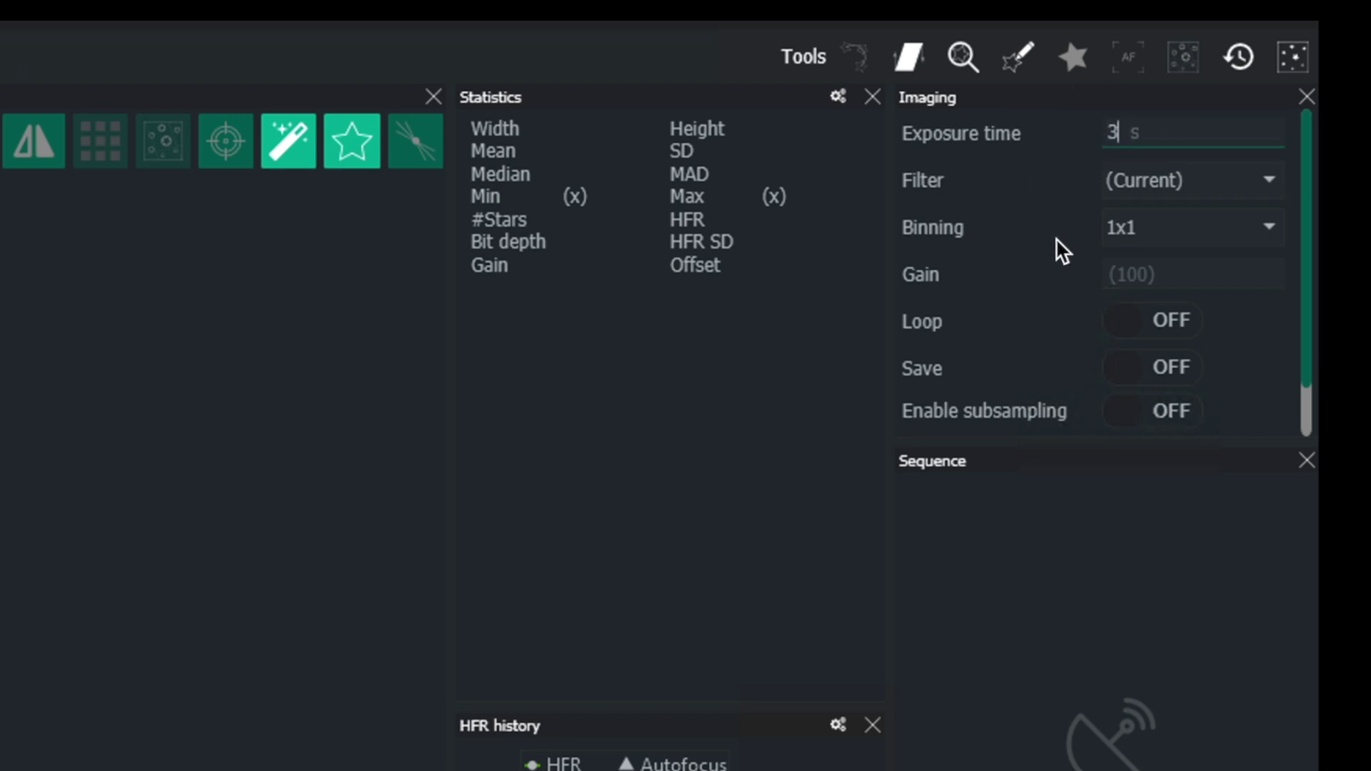
left_click(1153, 185)
left_click(1168, 305)
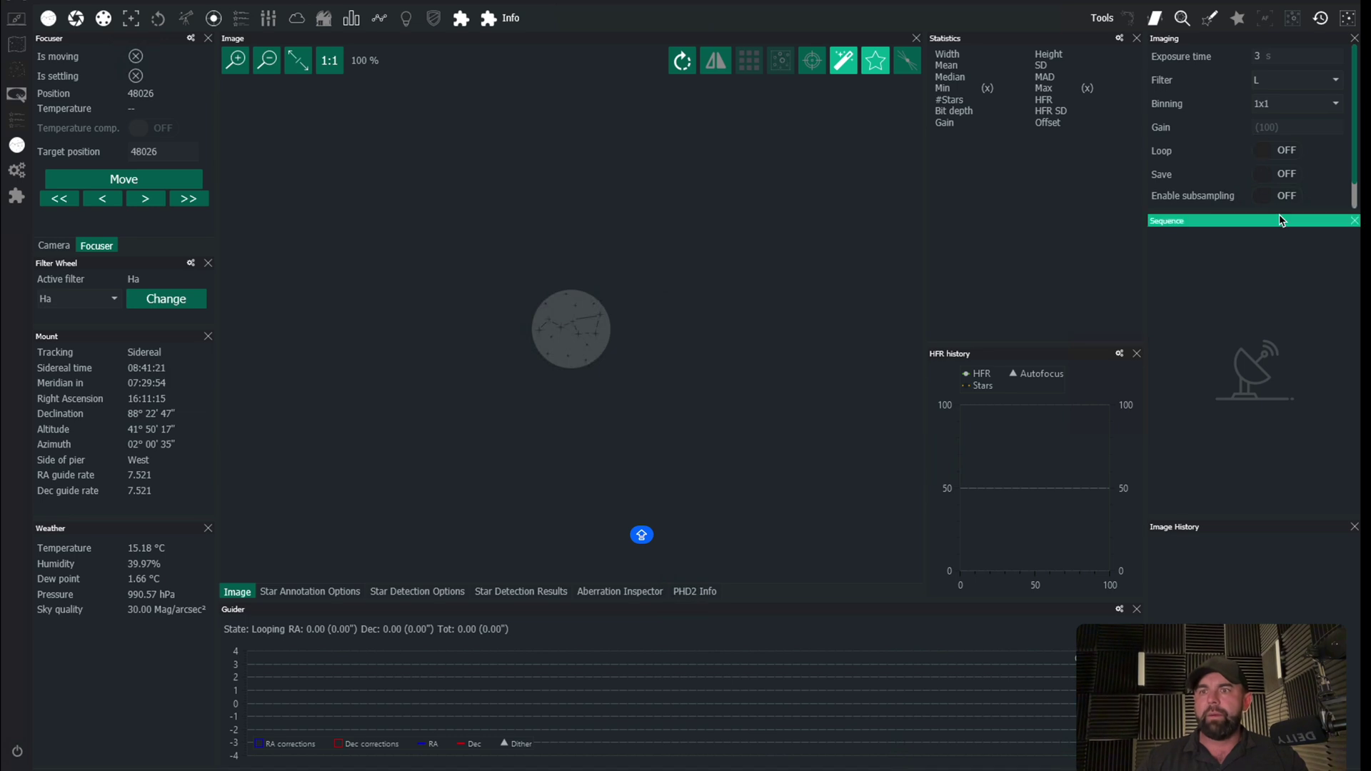
left_click_drag(1285, 213, 1287, 299)
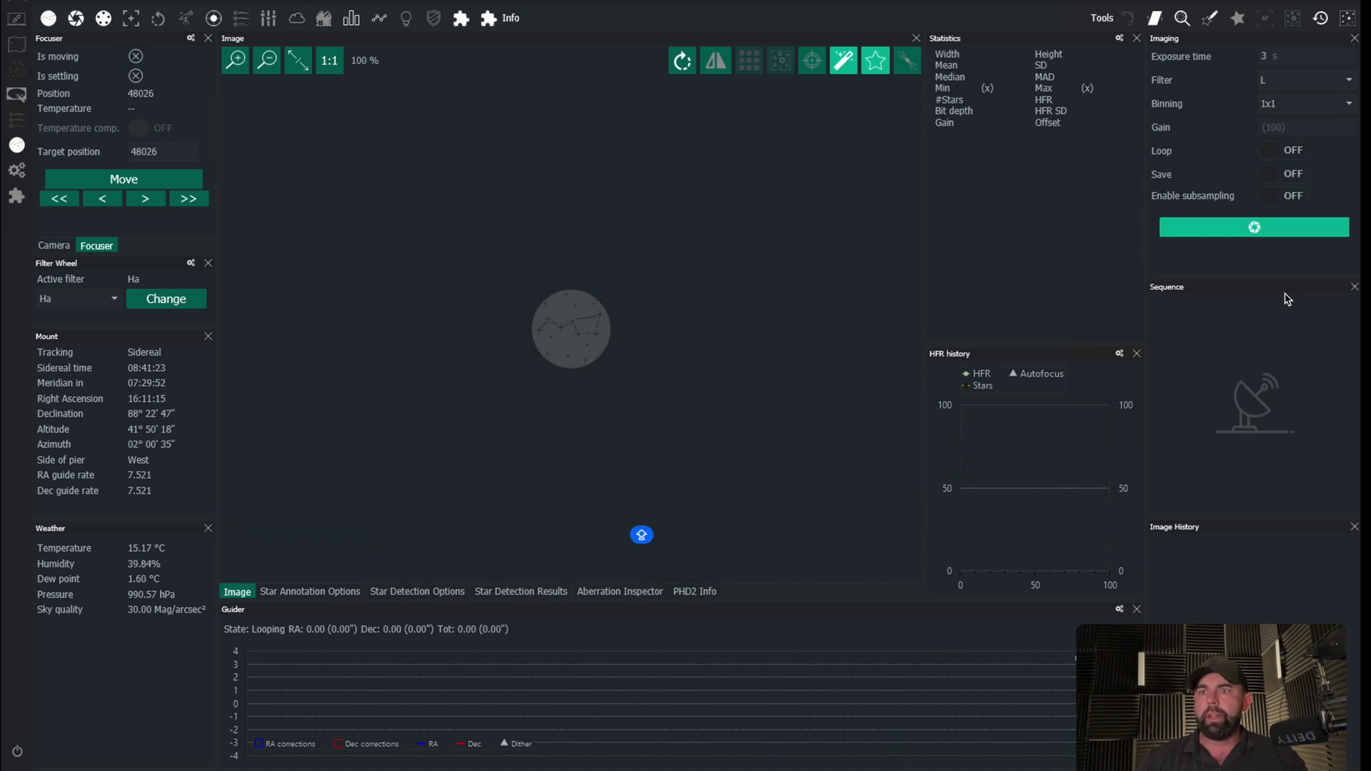
left_click(1252, 232)
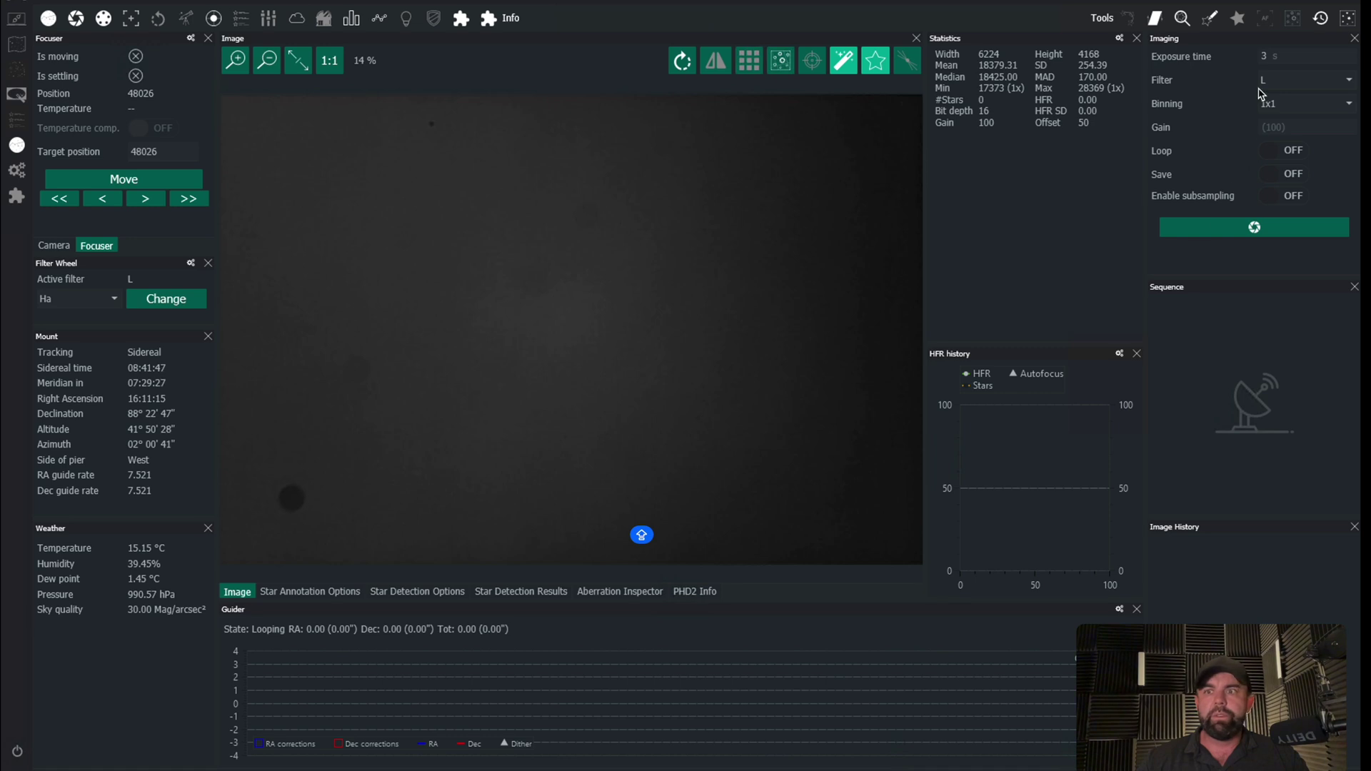
Set the exposure time to 5 s and capture another test image.
double_click(1265, 56)
type("5")
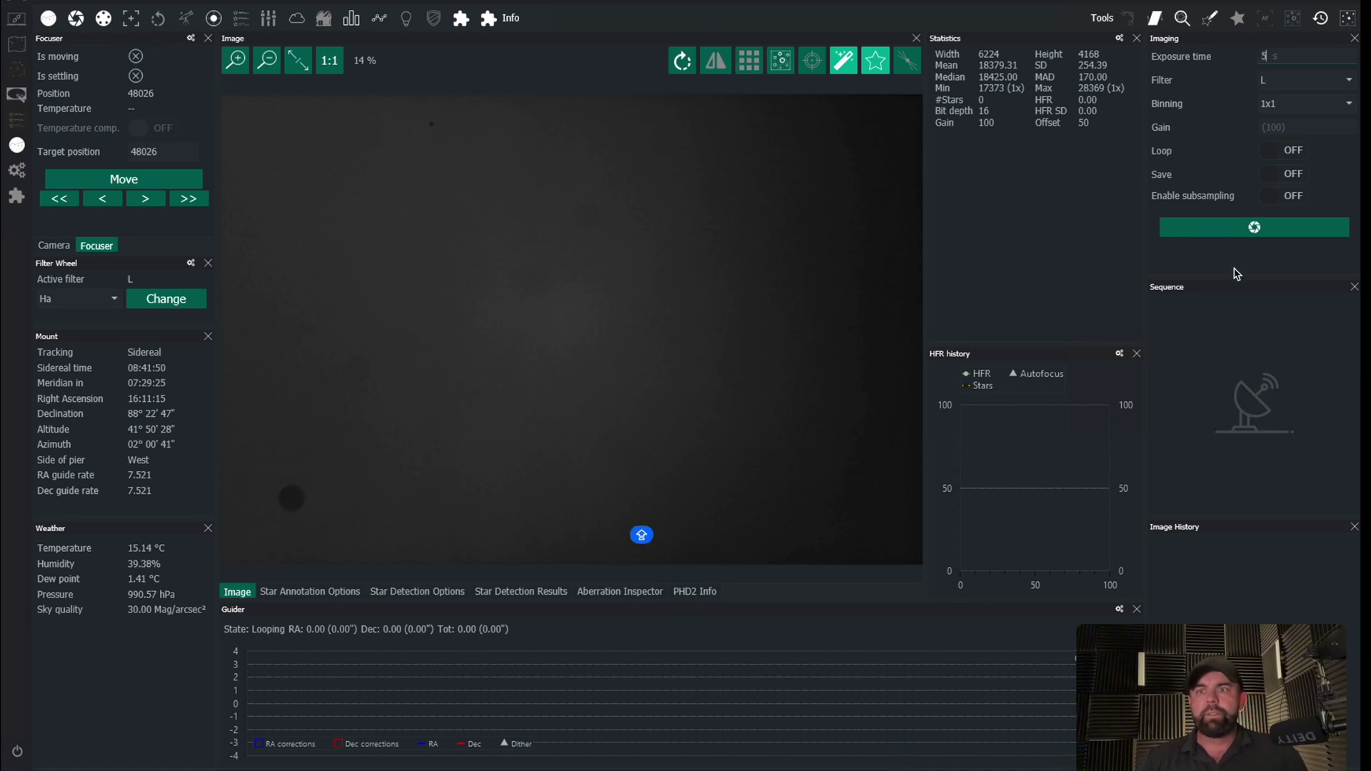
left_click(1237, 226)
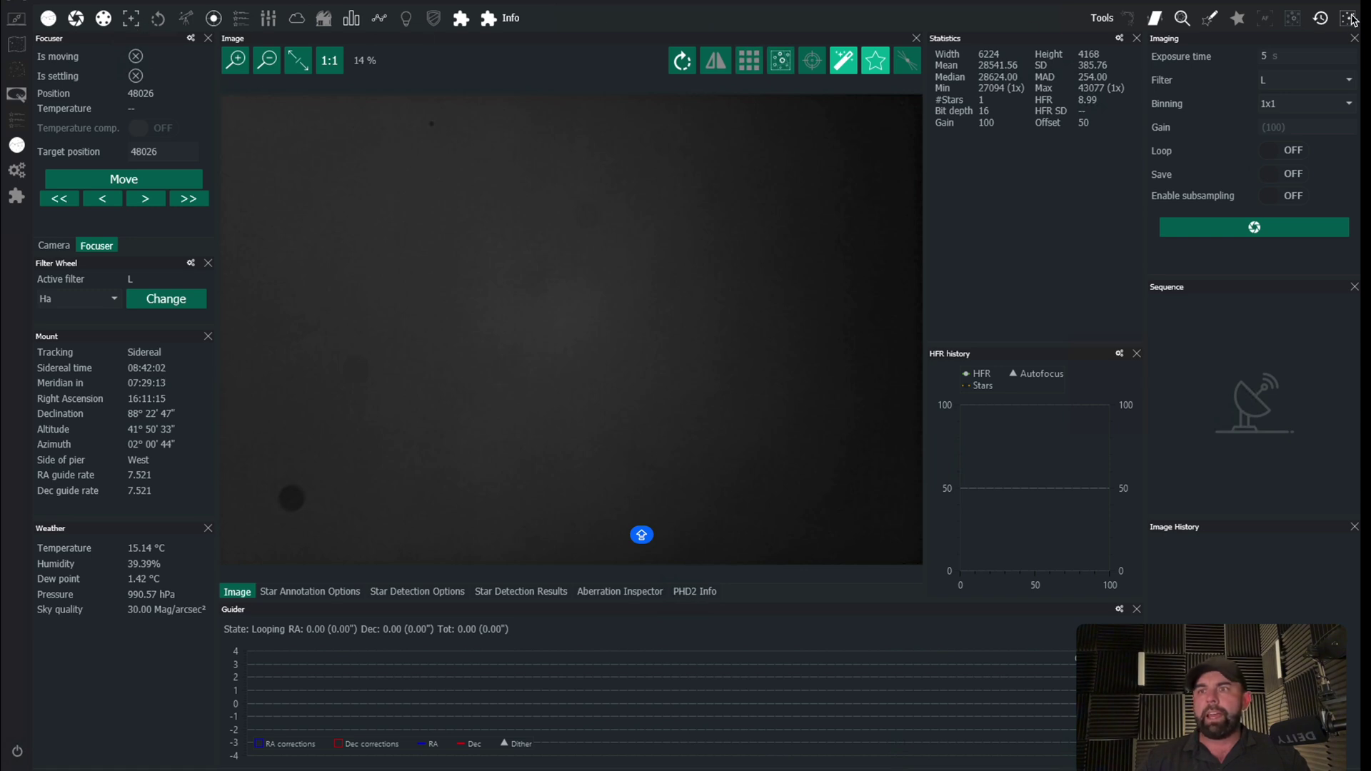
Hide and restore the Imaging pane and the Image History pane in the imaging workspace.
left_click(1354, 38)
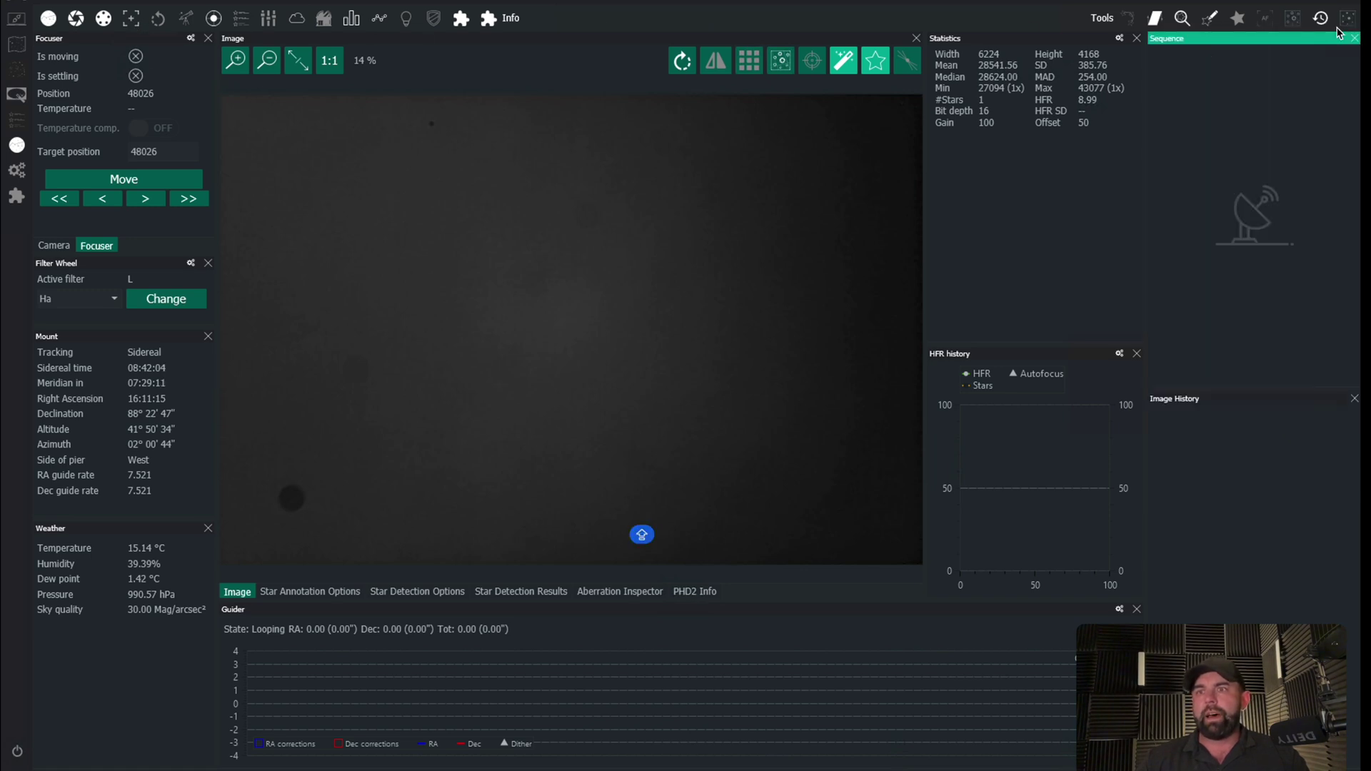
left_click(1294, 20)
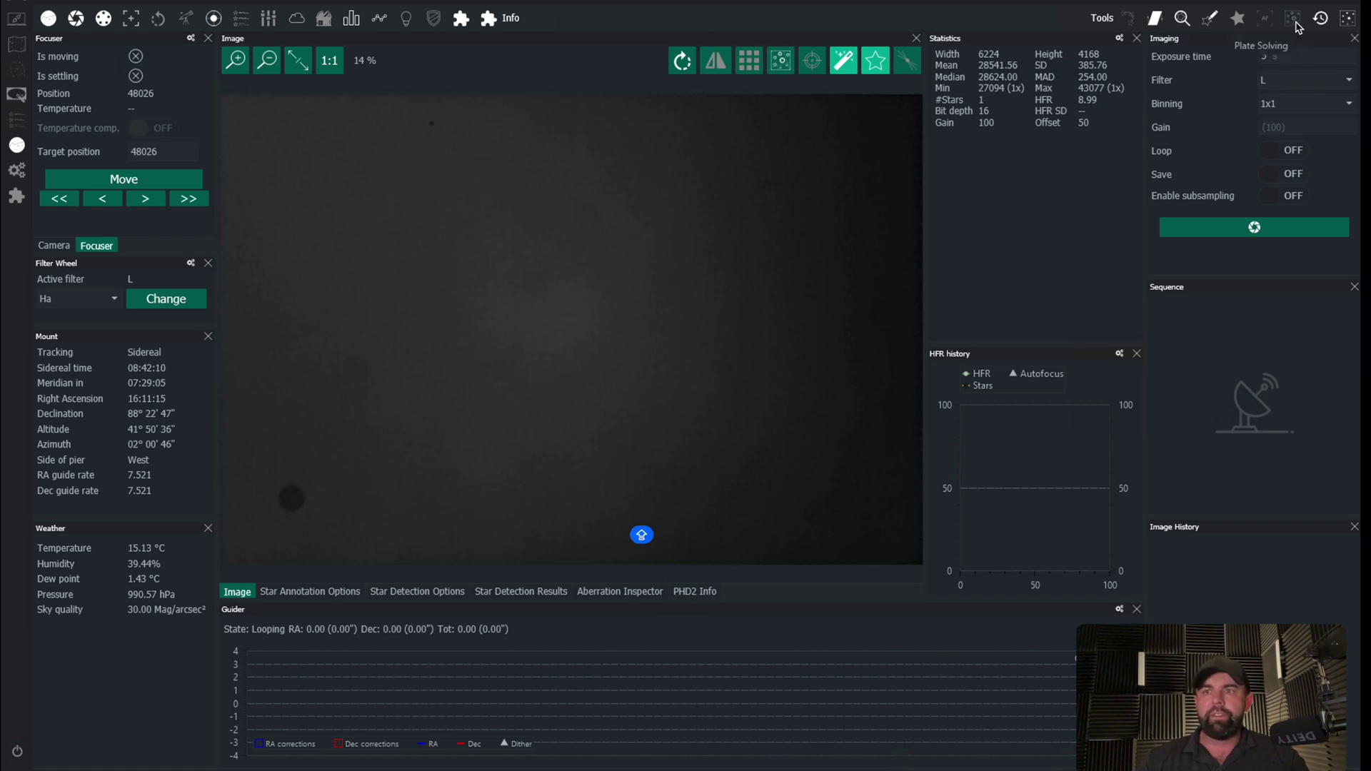
left_click(1322, 19)
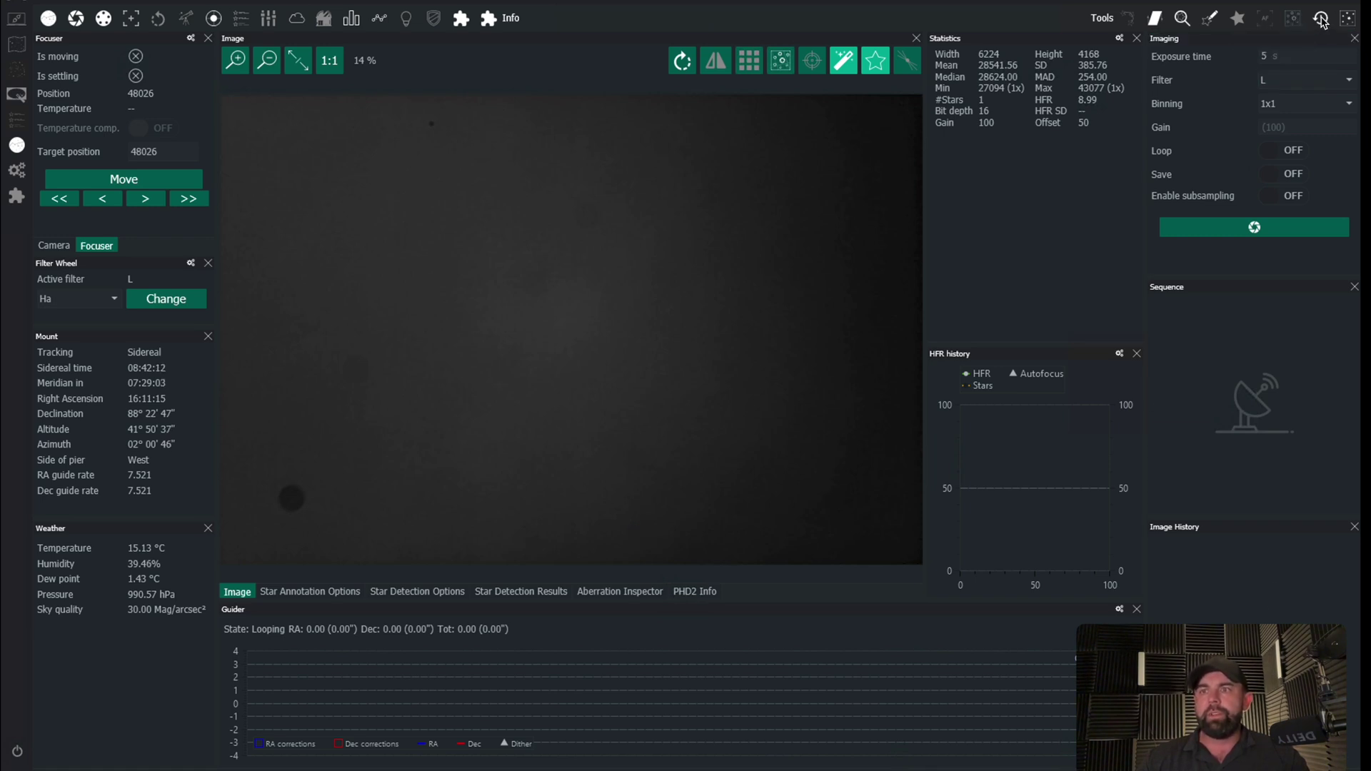
left_click(1318, 26)
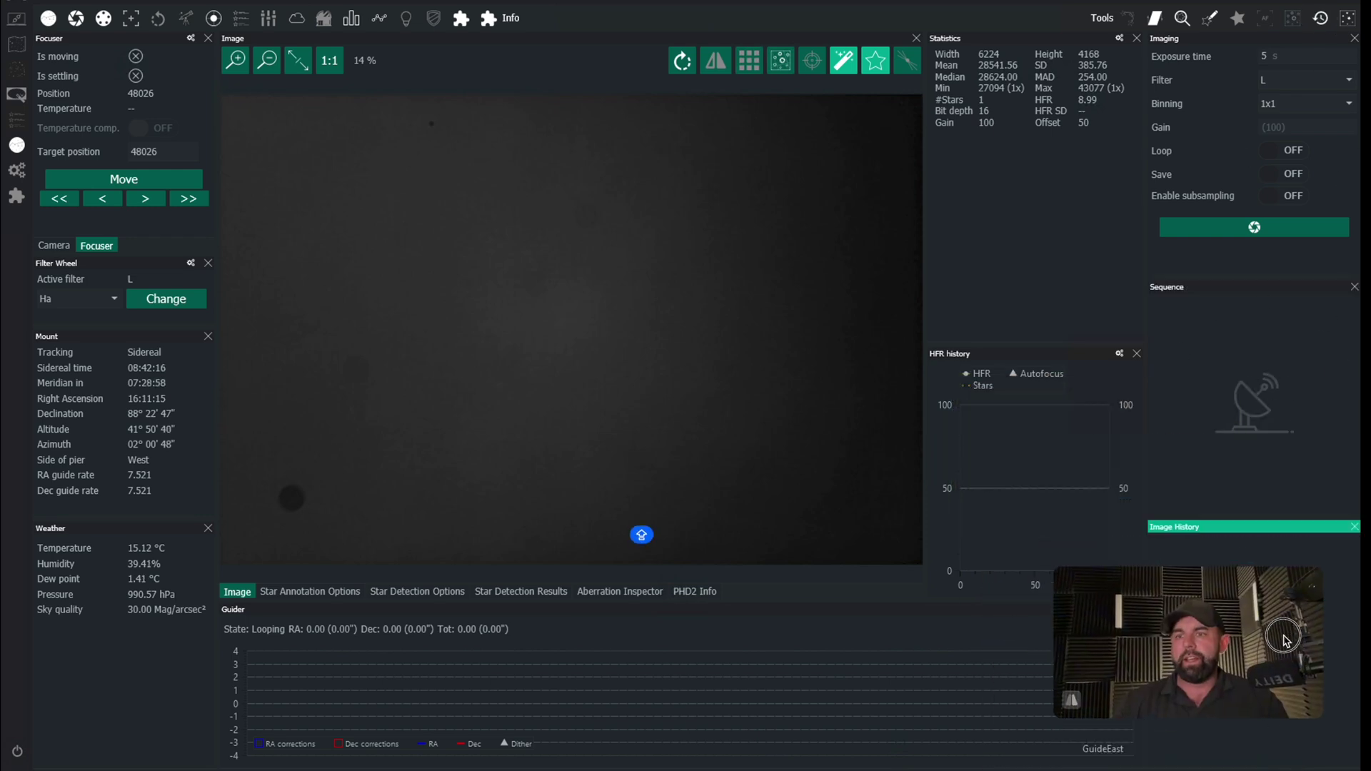
left_click(1264, 18)
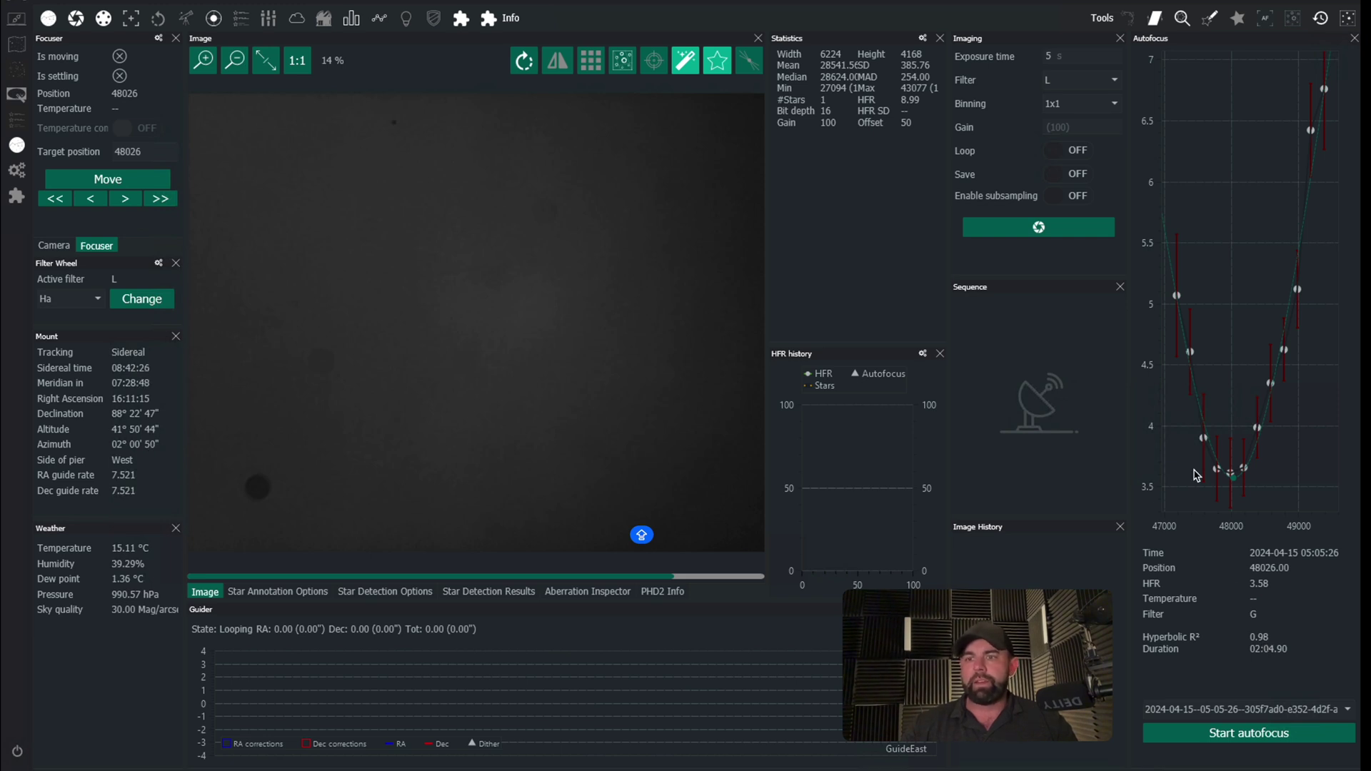
left_click(1246, 708)
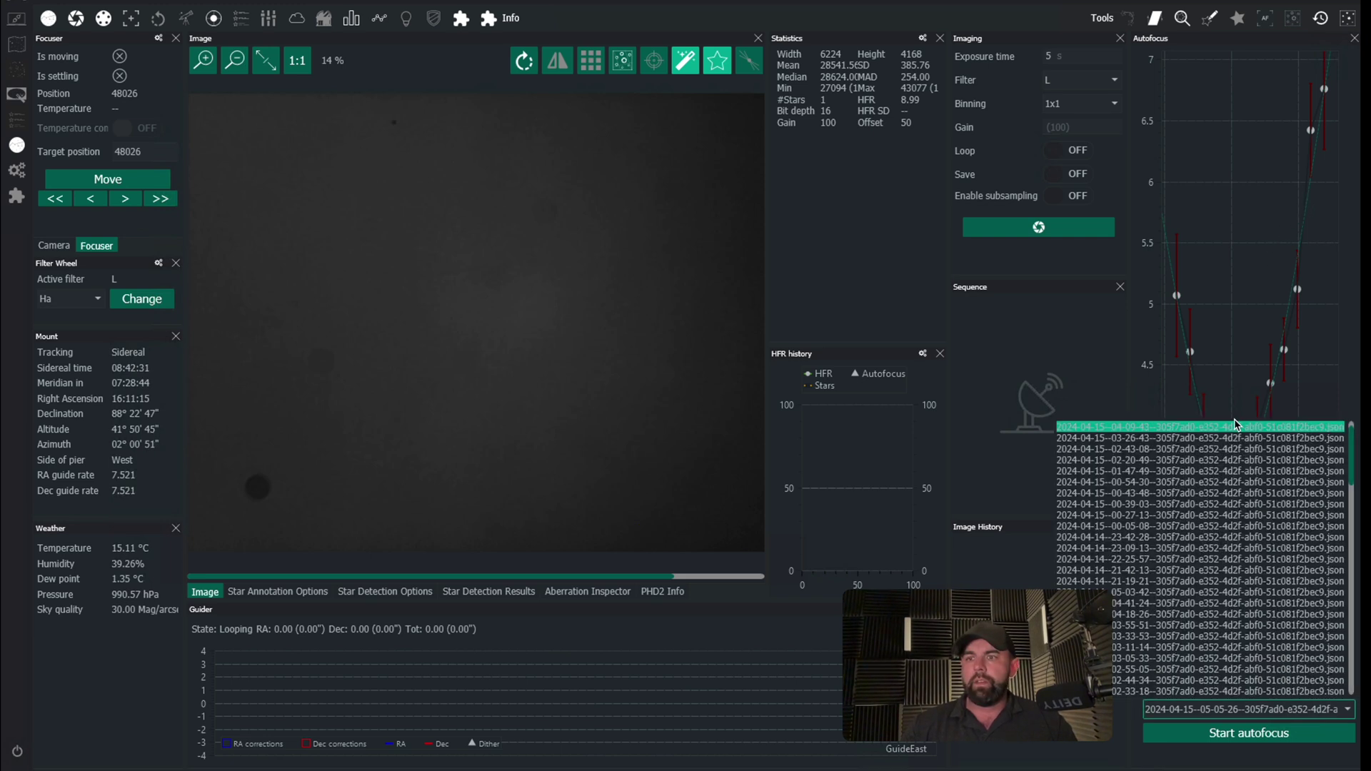
left_click(1234, 439)
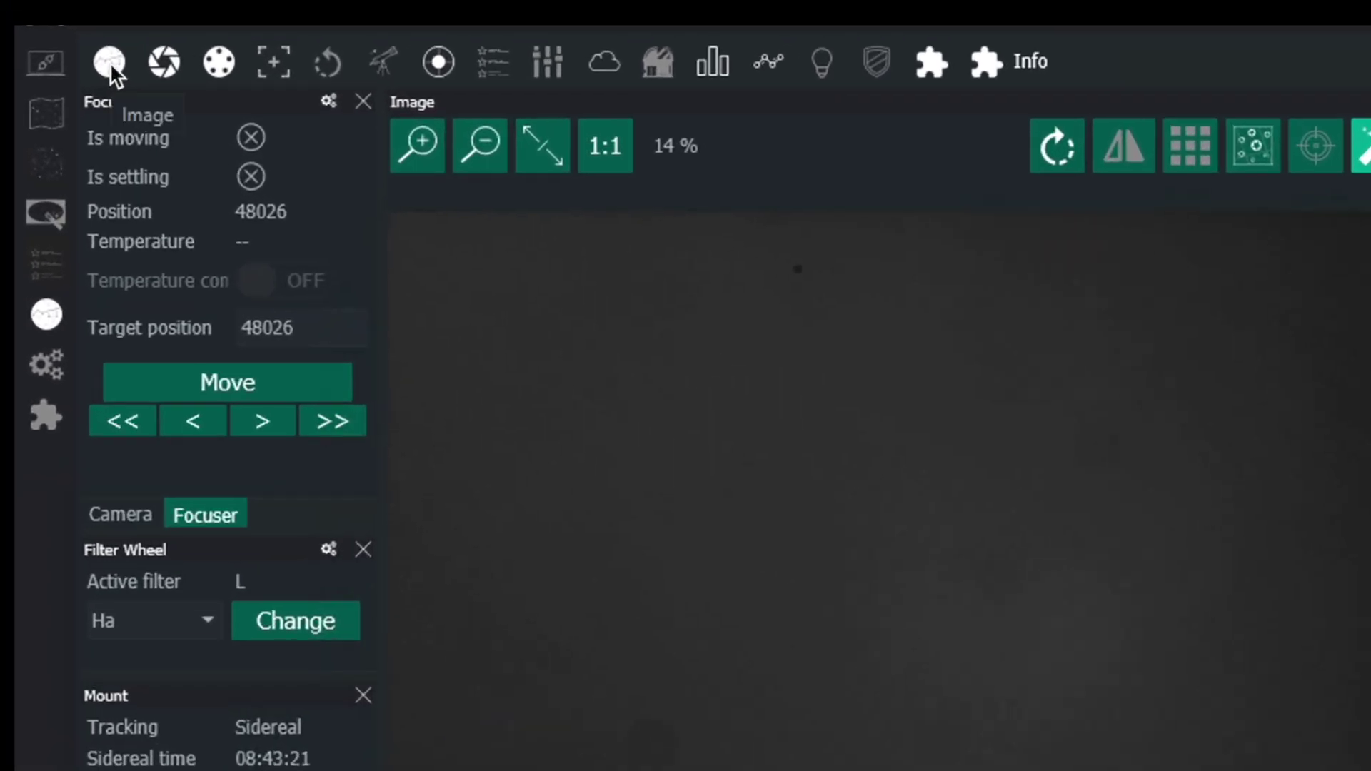
Switch the Image pane off and on, and re-add the Camera pane so it is in front of the Focuser pane.
left_click(110, 62)
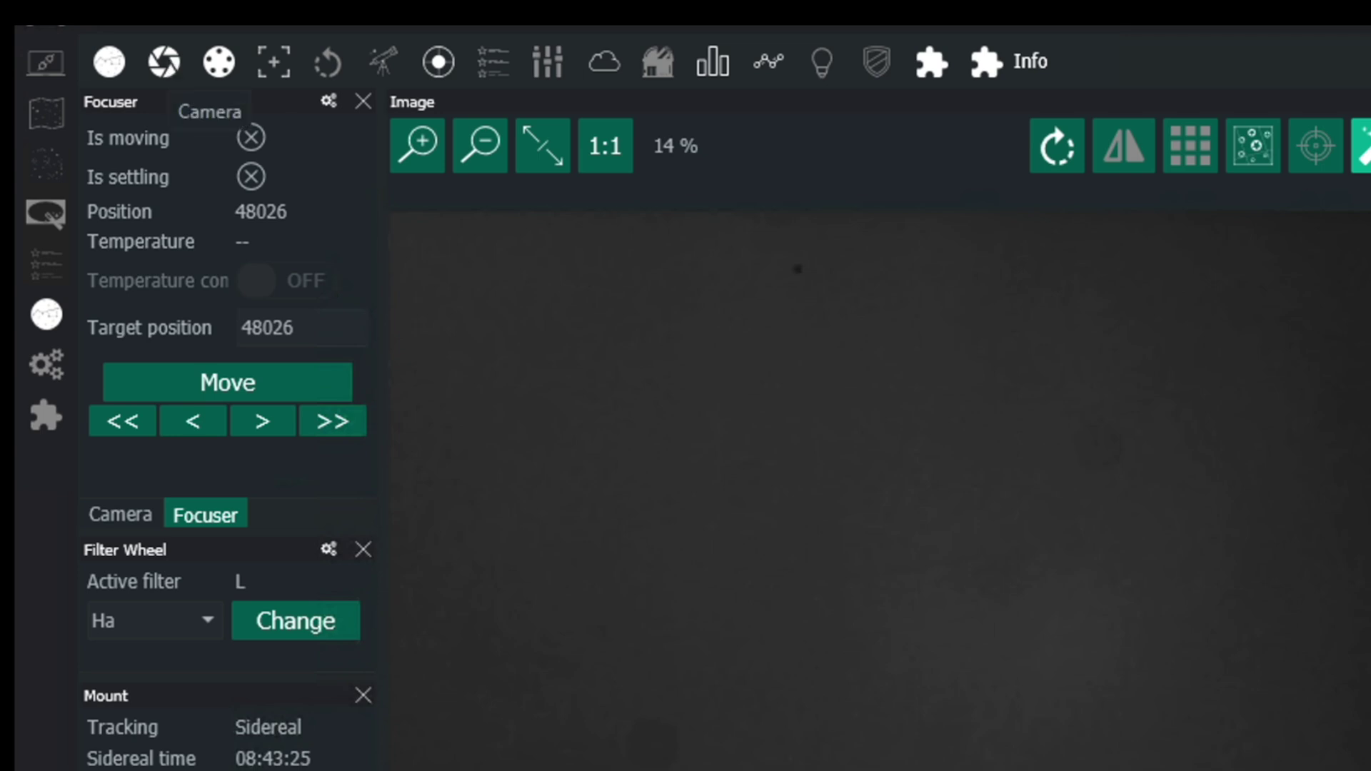
left_click(169, 58)
left_click(168, 58)
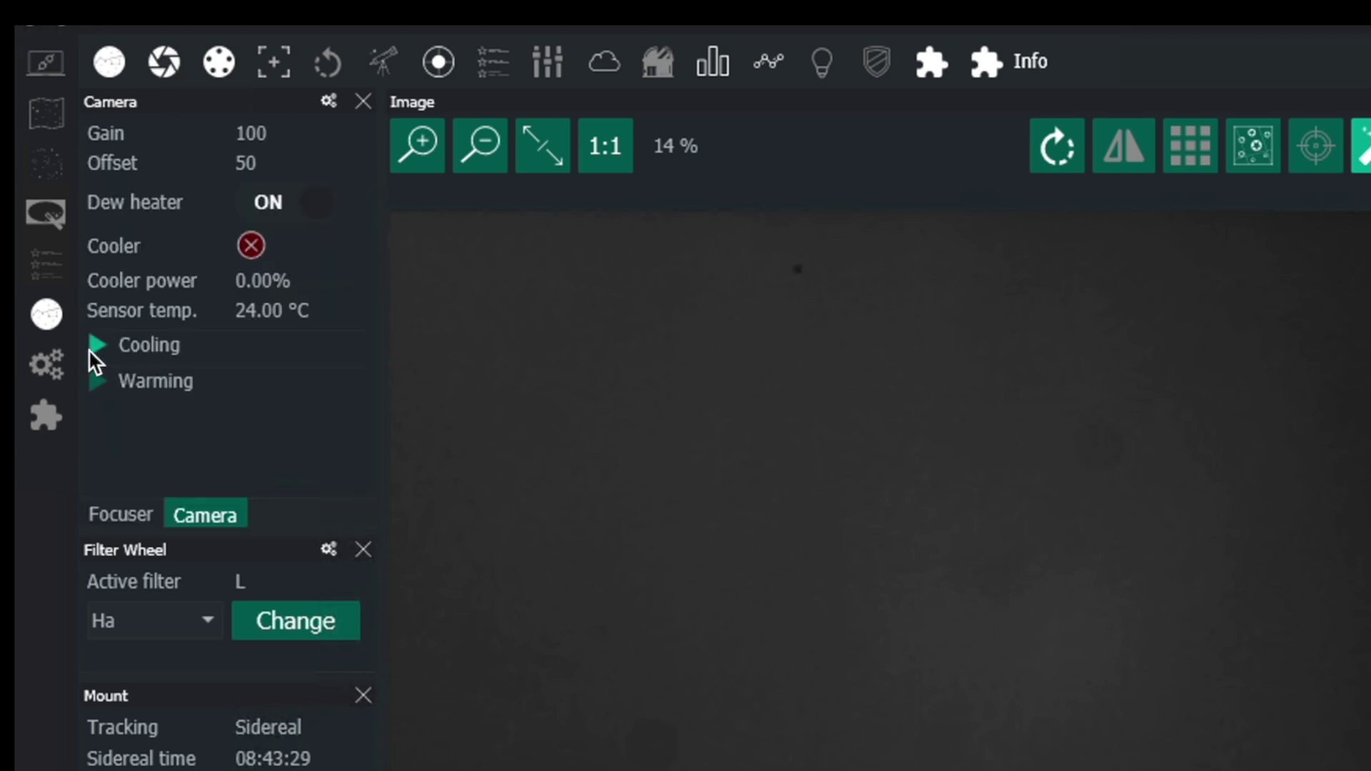
Start cooling the camera to -10 °C with a 0 min duration, and check its temperature control on the camera equipment page.
left_click(90, 350)
left_click(298, 477)
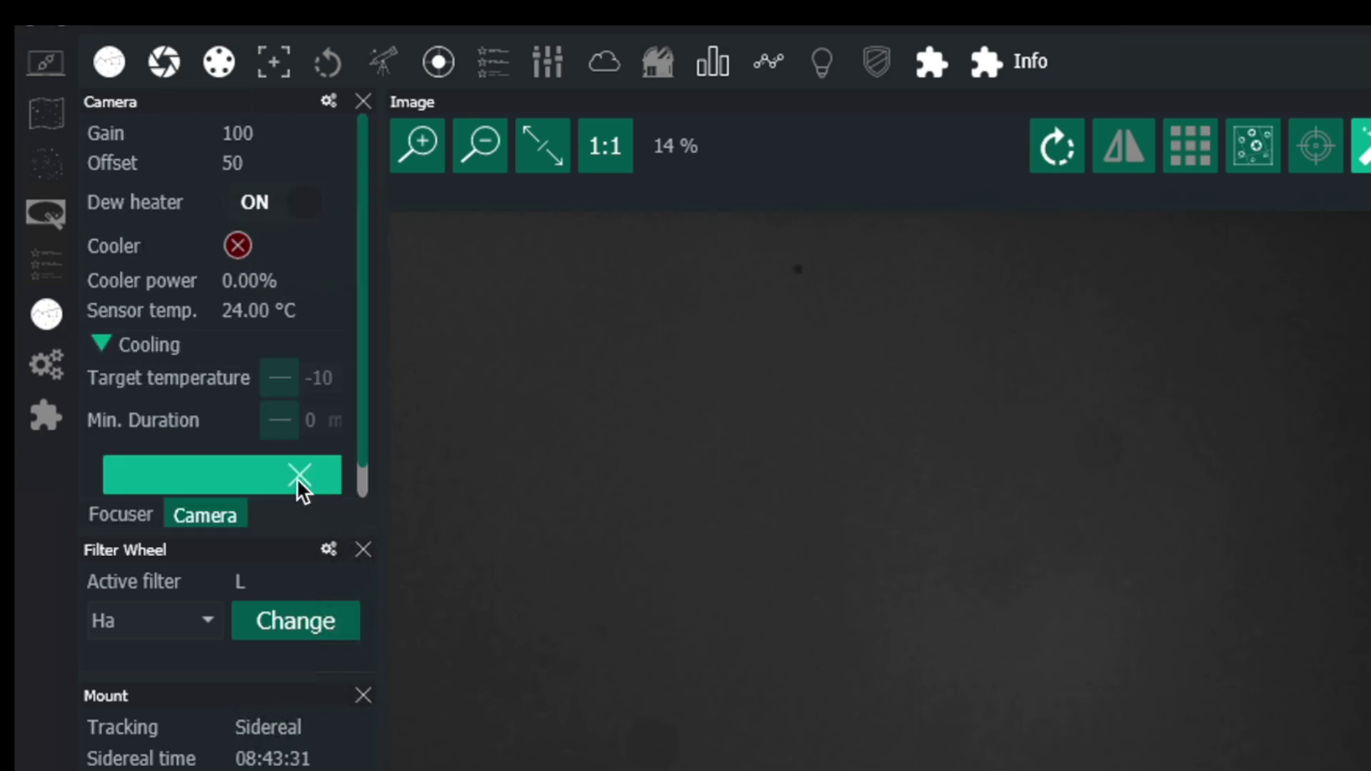
left_click(43, 70)
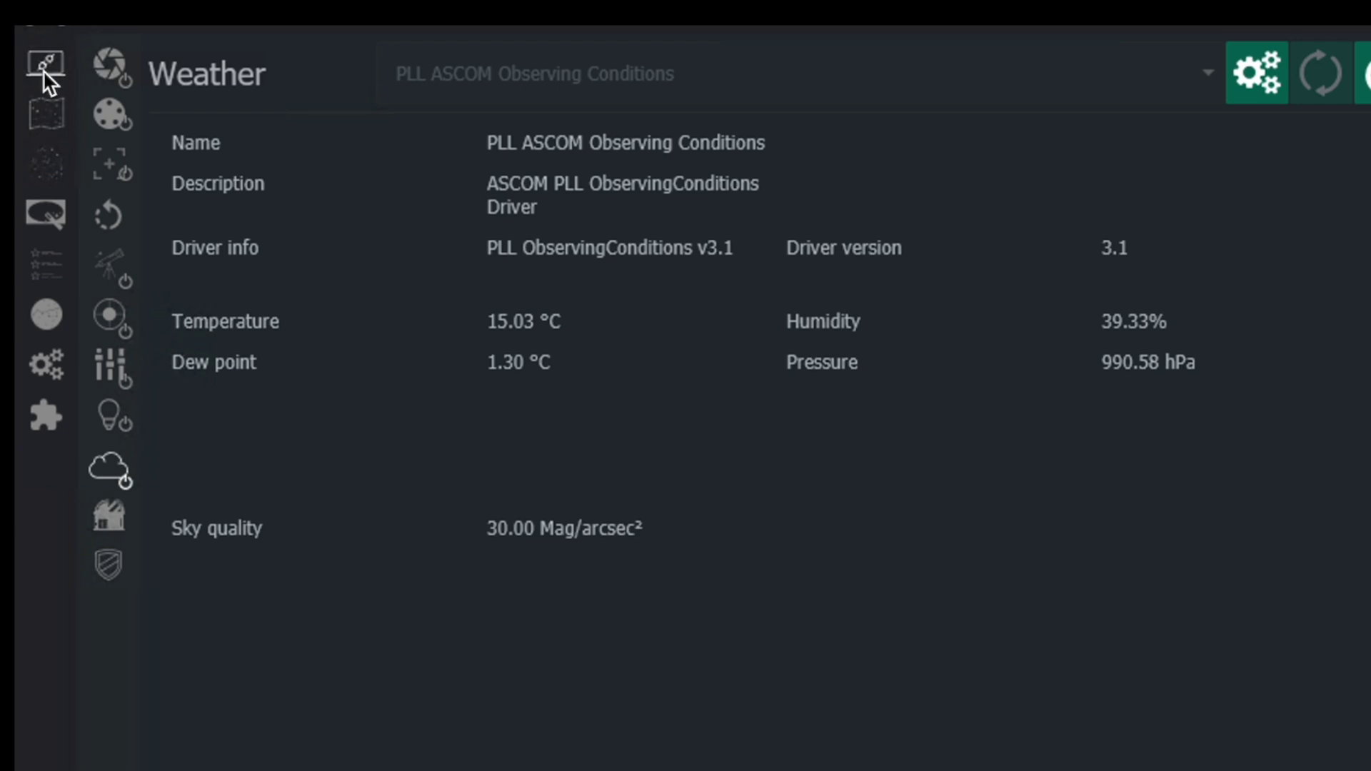
left_click(114, 73)
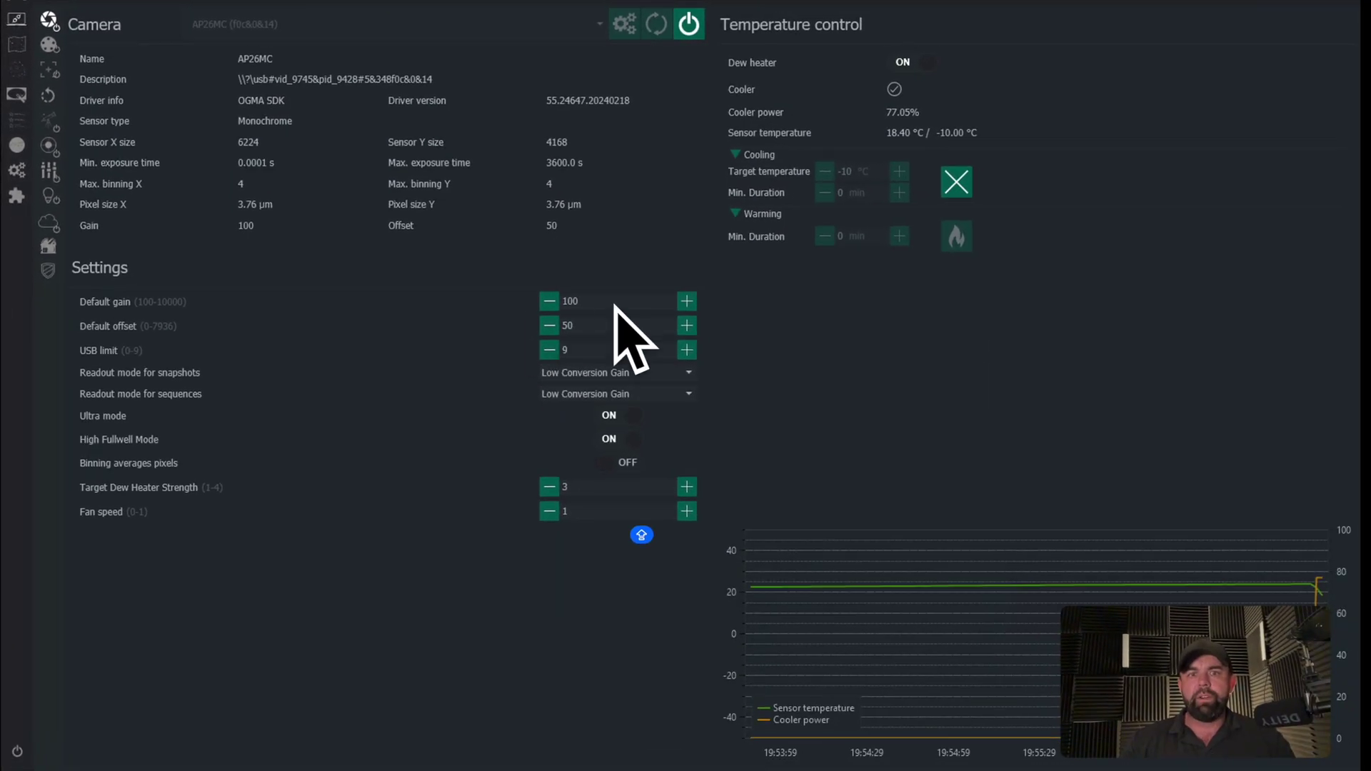
Return to the imaging workspace with the Camera pane hidden, and switch the Filter Wheel pane off and back on.
left_click(50, 46)
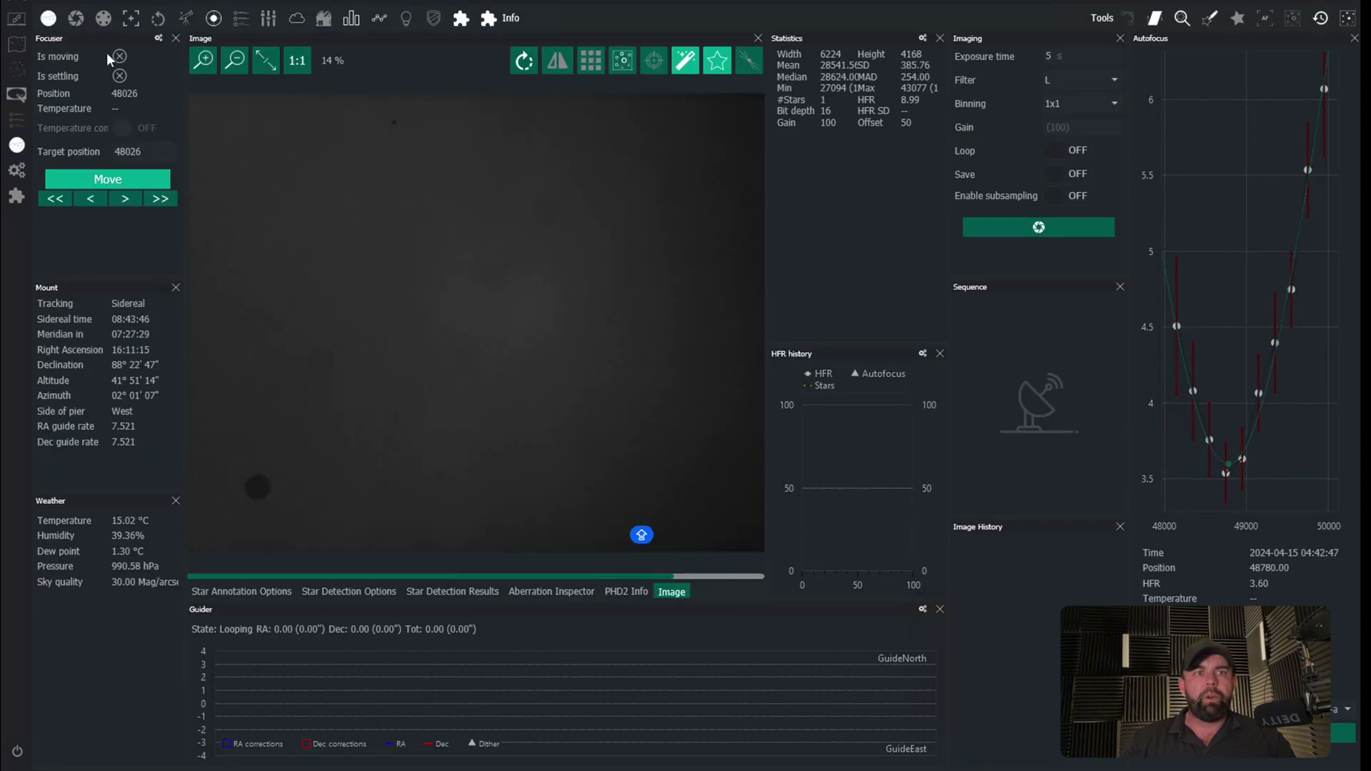
left_click(103, 18)
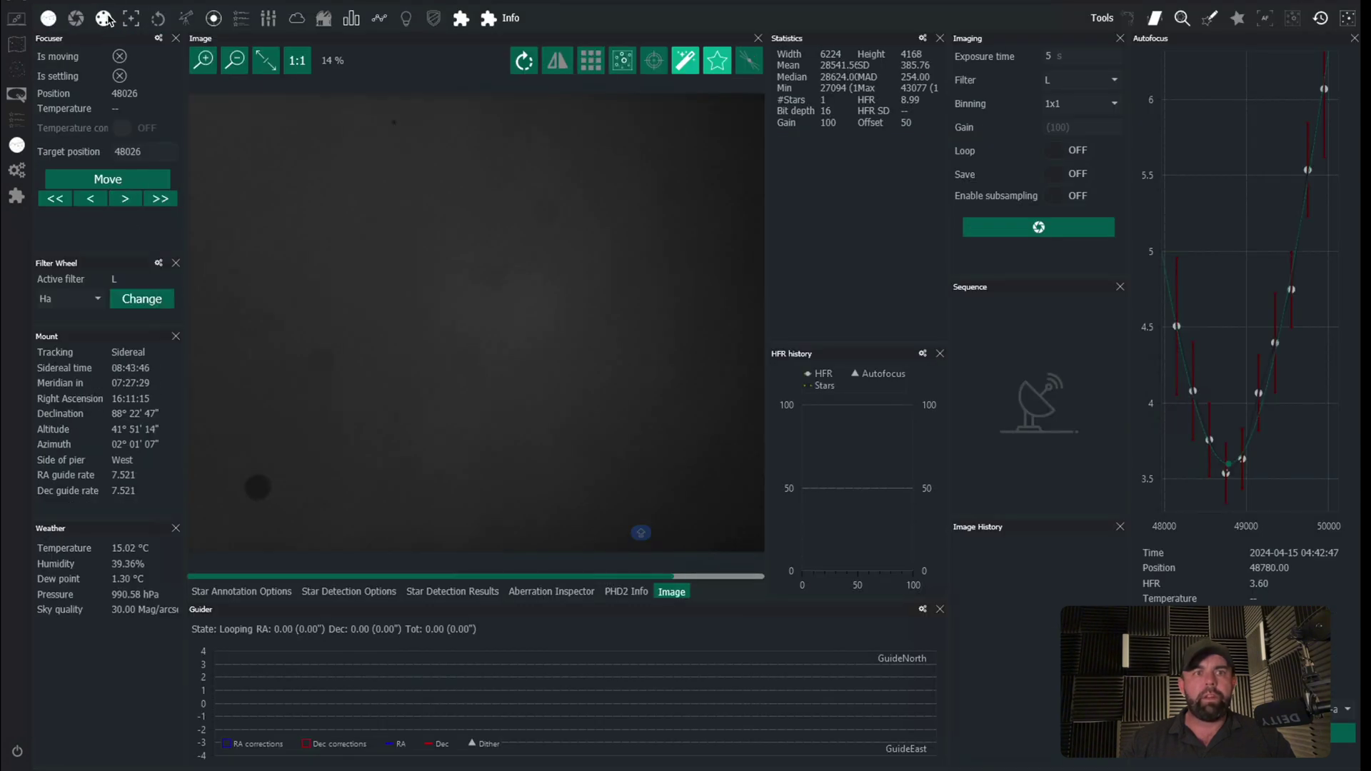
Check the available filters in the Filter Wheel pane and on the filter wheel equipment page, and return to the imaging workspace.
left_click(94, 299)
left_click(97, 300)
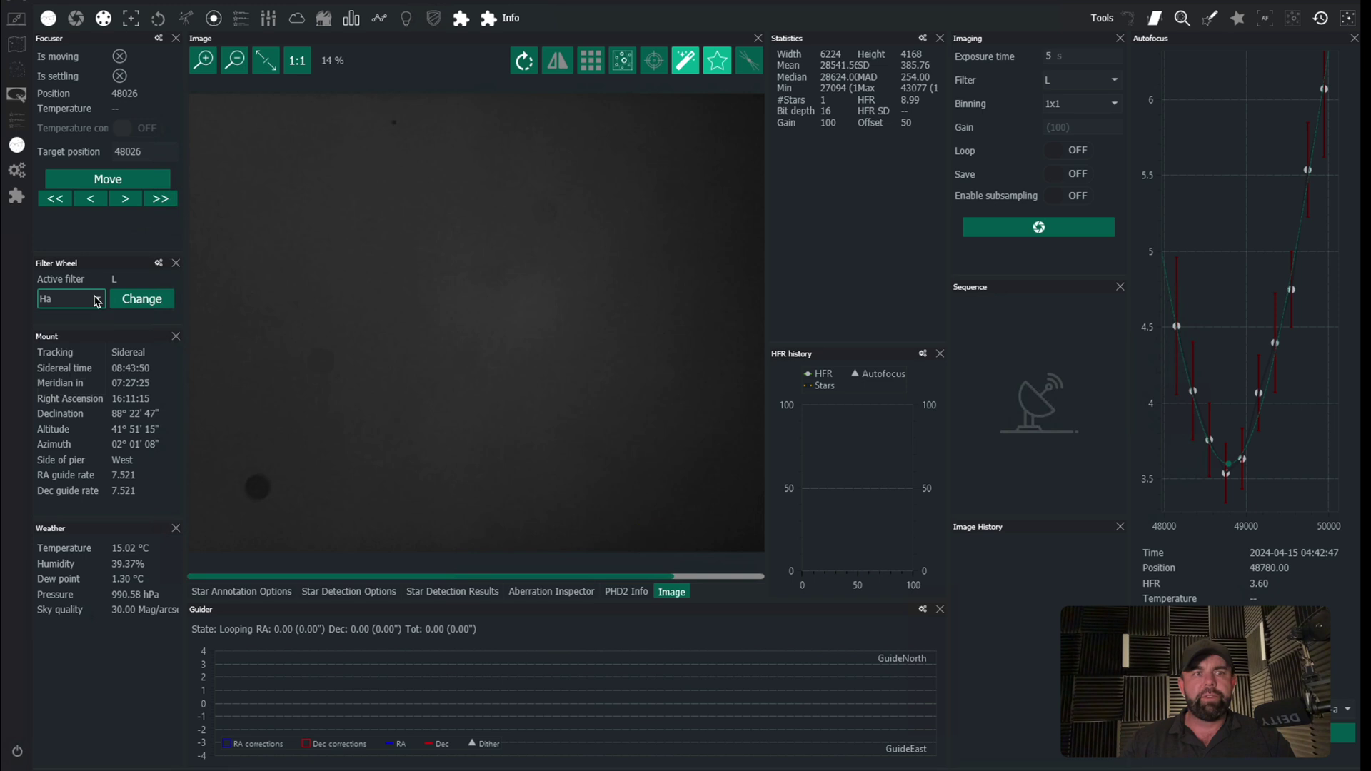
left_click(16, 21)
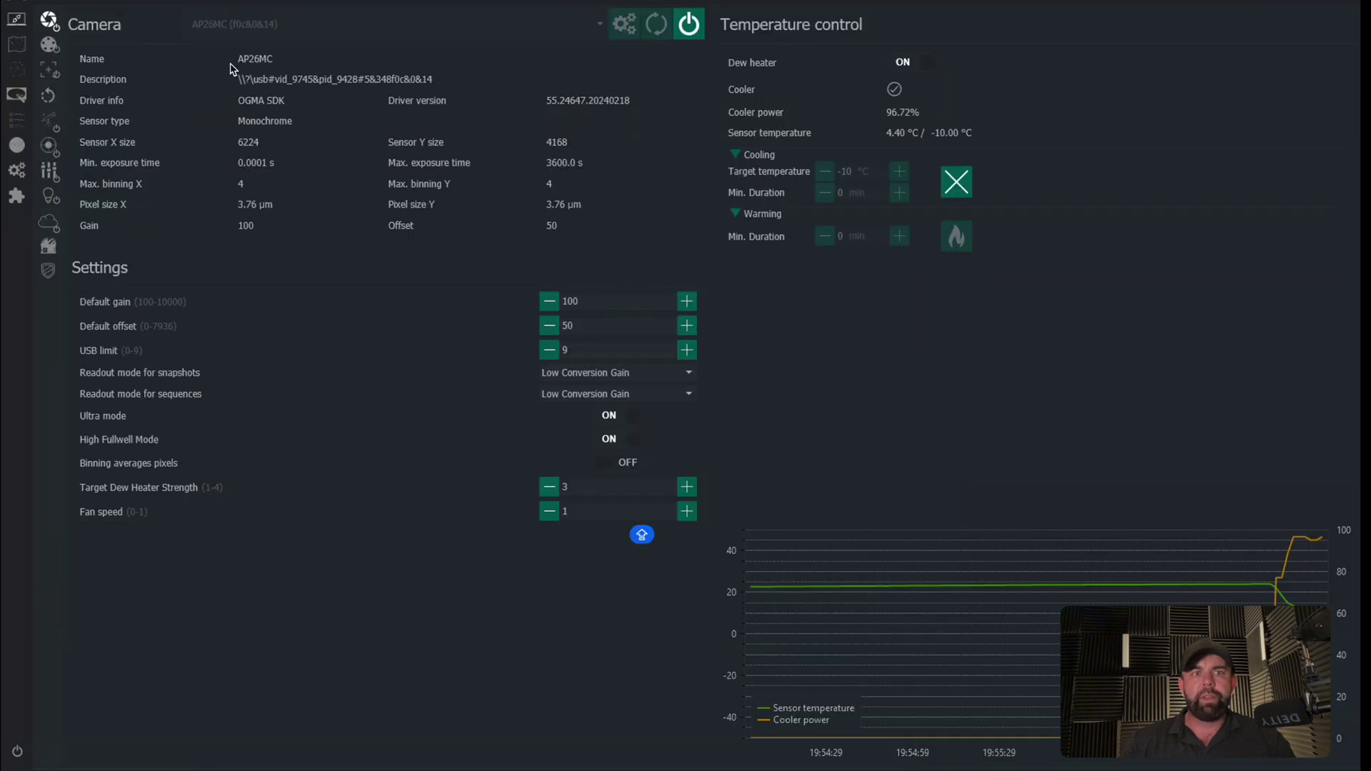
left_click(50, 46)
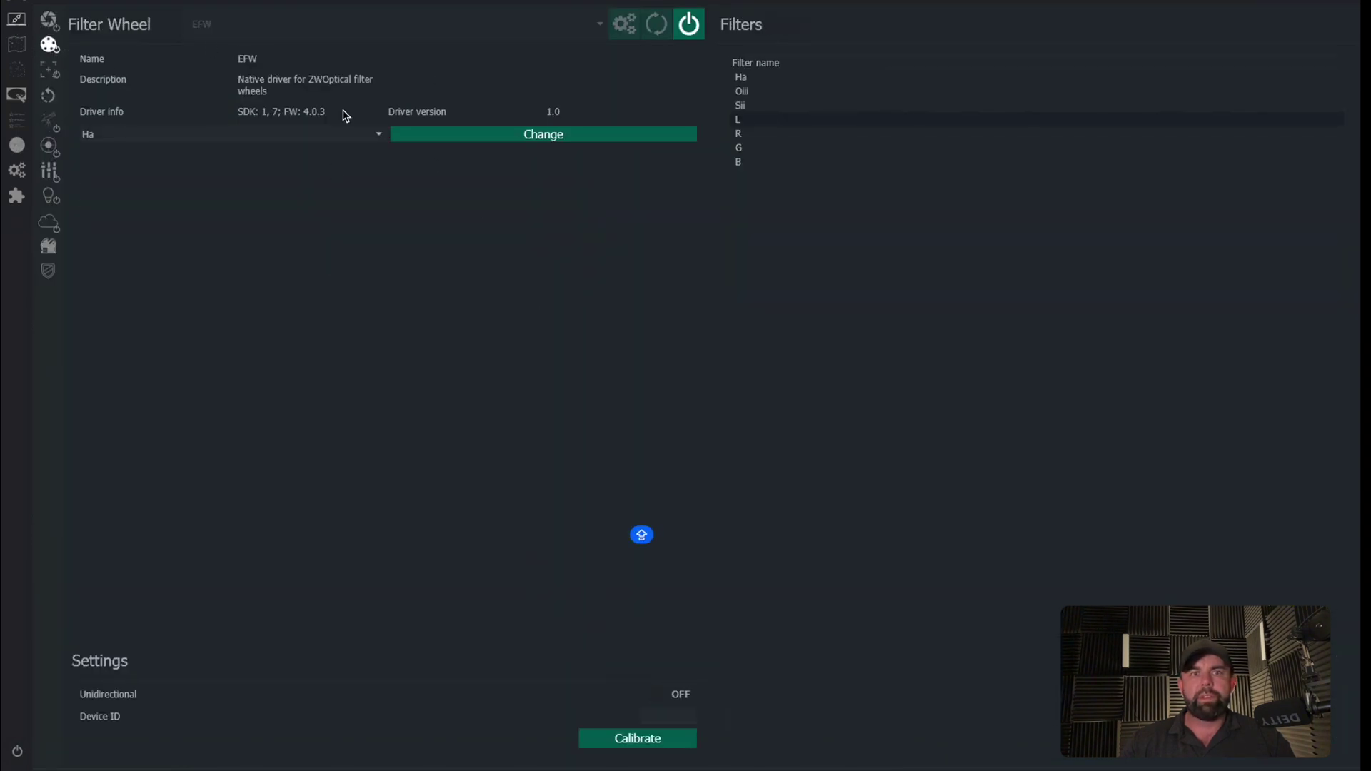
left_click(323, 135)
left_click(324, 134)
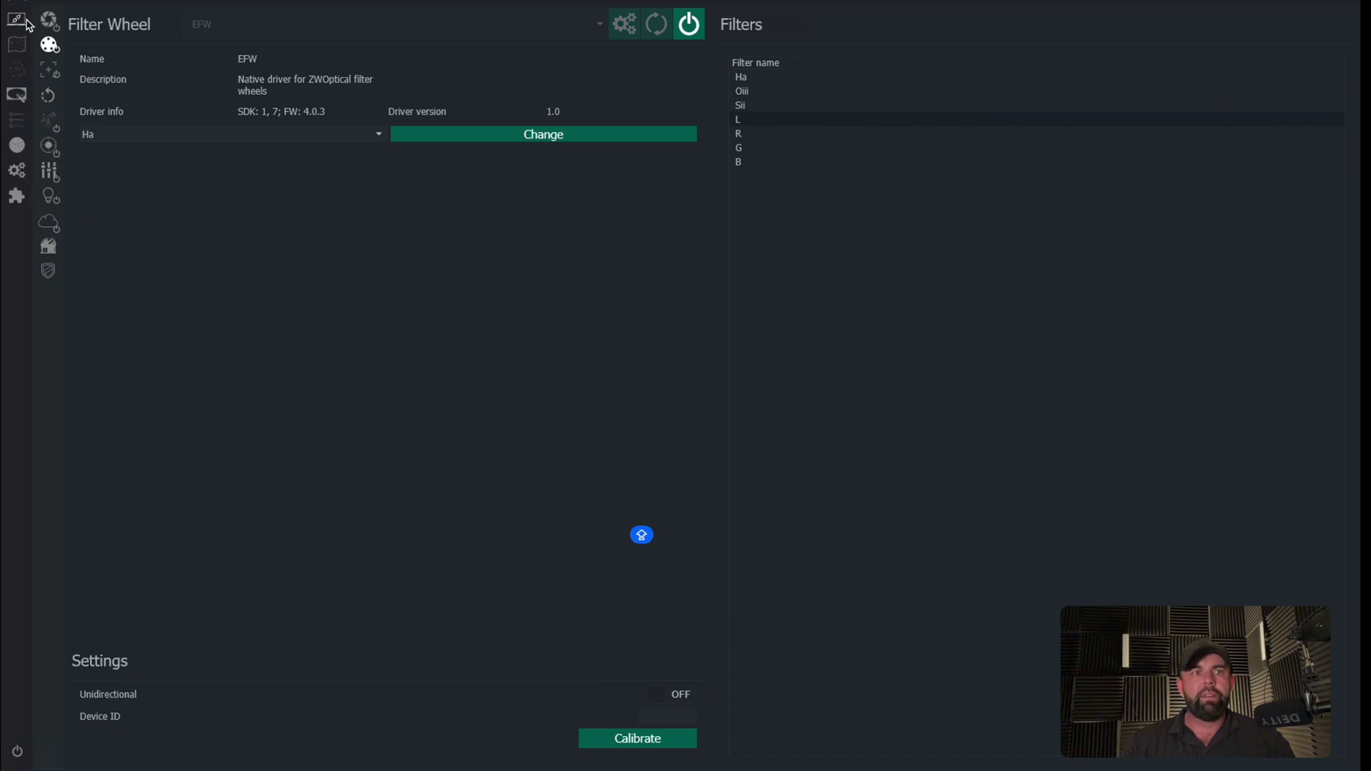
left_click(20, 144)
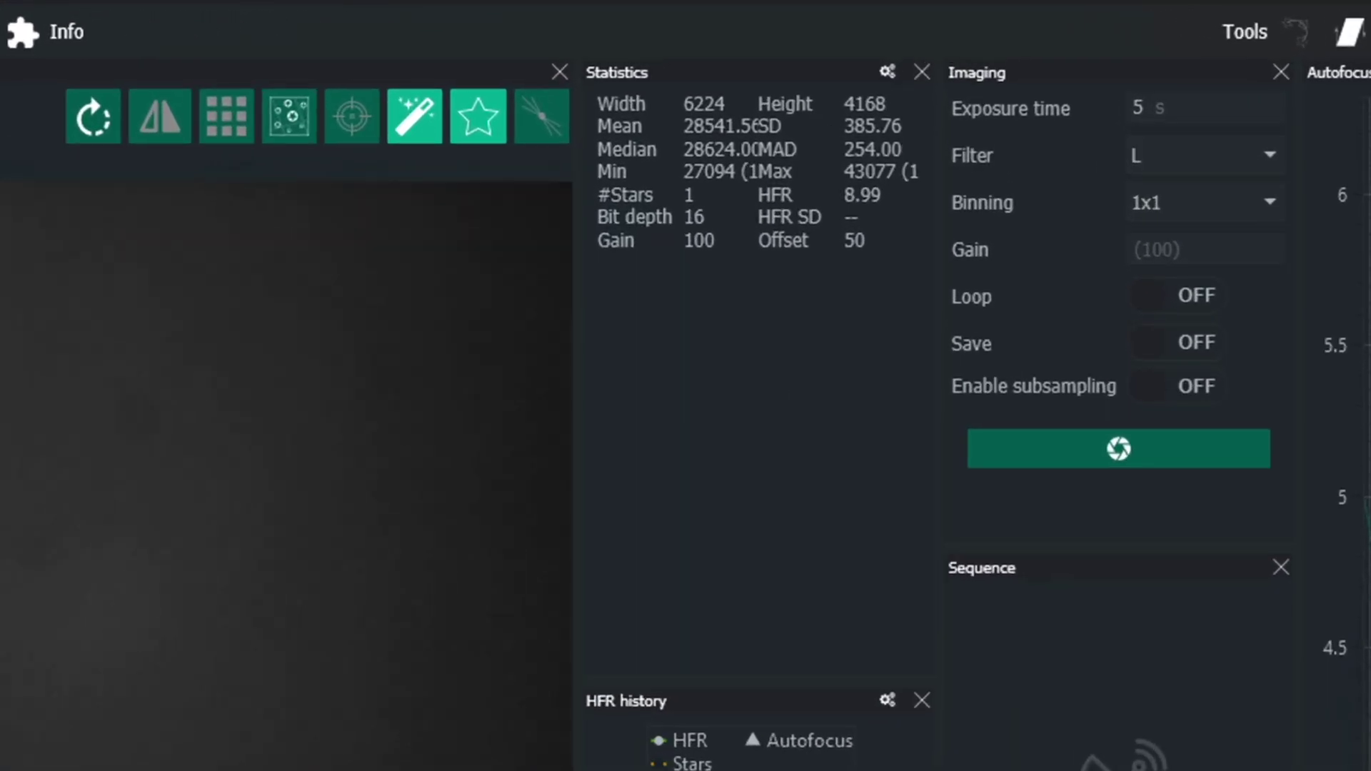
Take a 5 s test exposure with filter L, and take another with the exposure time set to 2 s.
left_click(1132, 461)
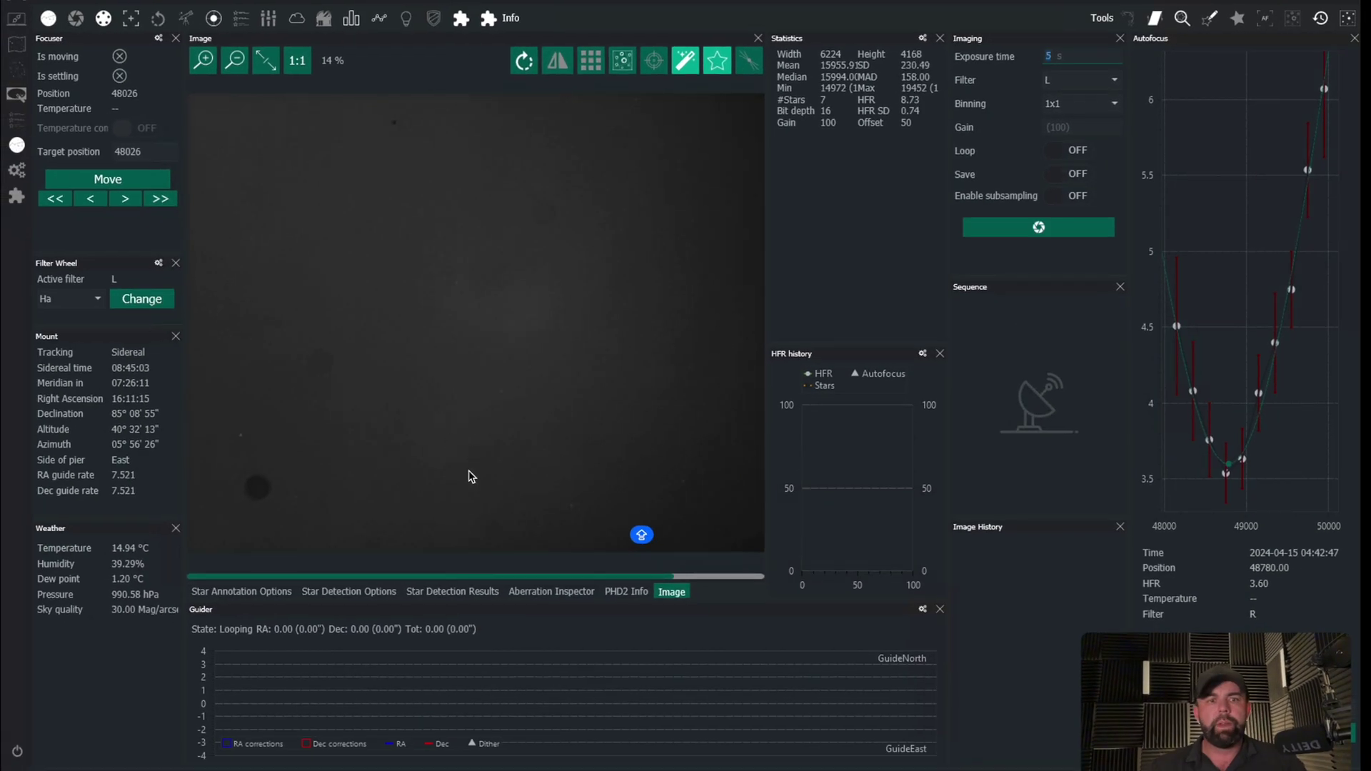
type("2")
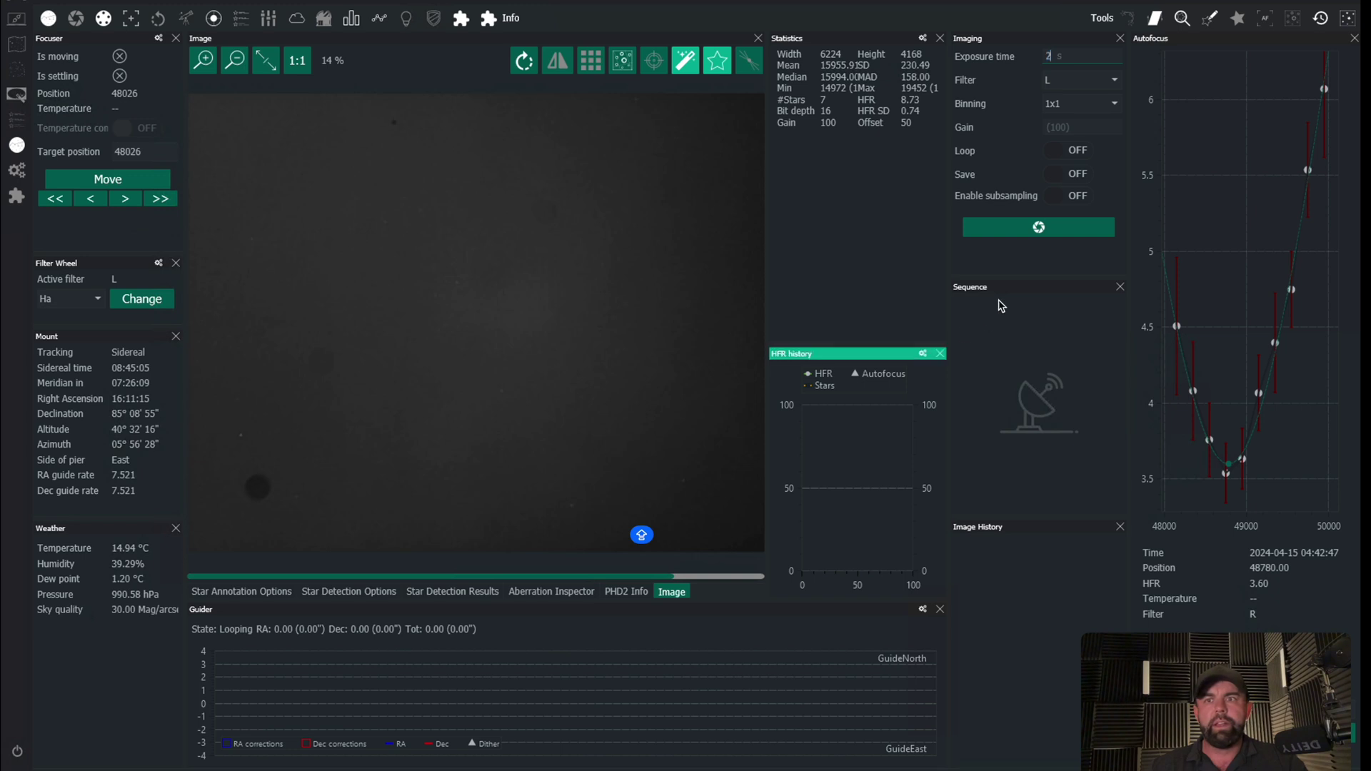
left_click(1020, 226)
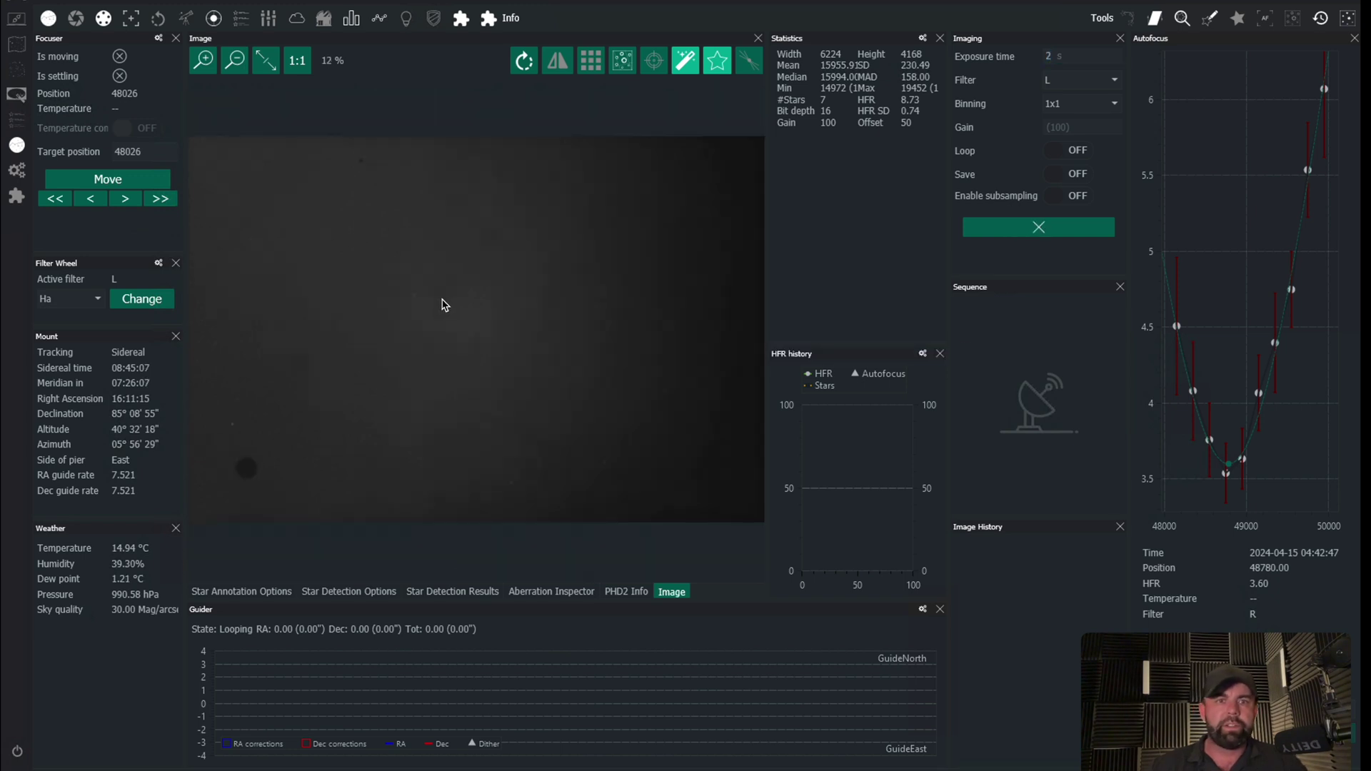
scroll(441, 302, "up", 2)
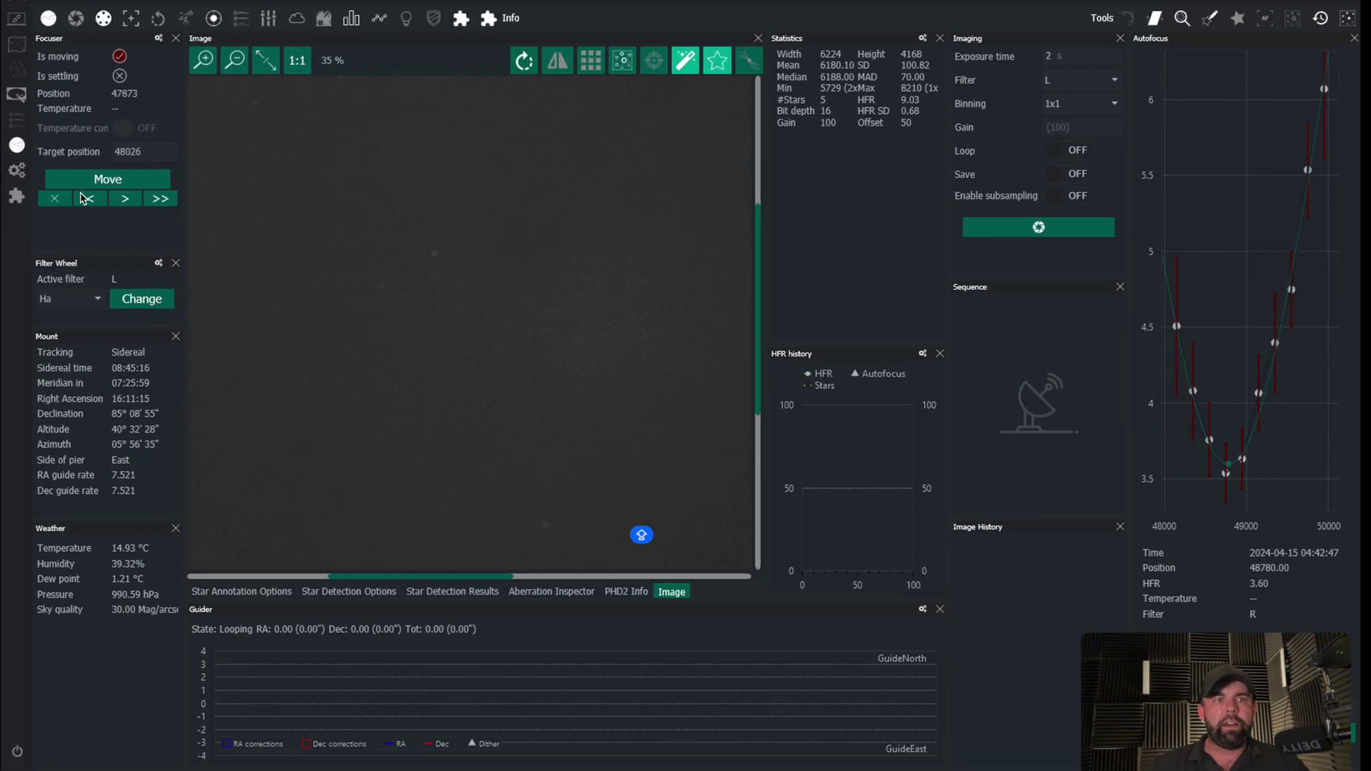
Move the focuser inward by one large step to 47026 and take a 2 s exposure to compare the stars.
left_click(56, 202)
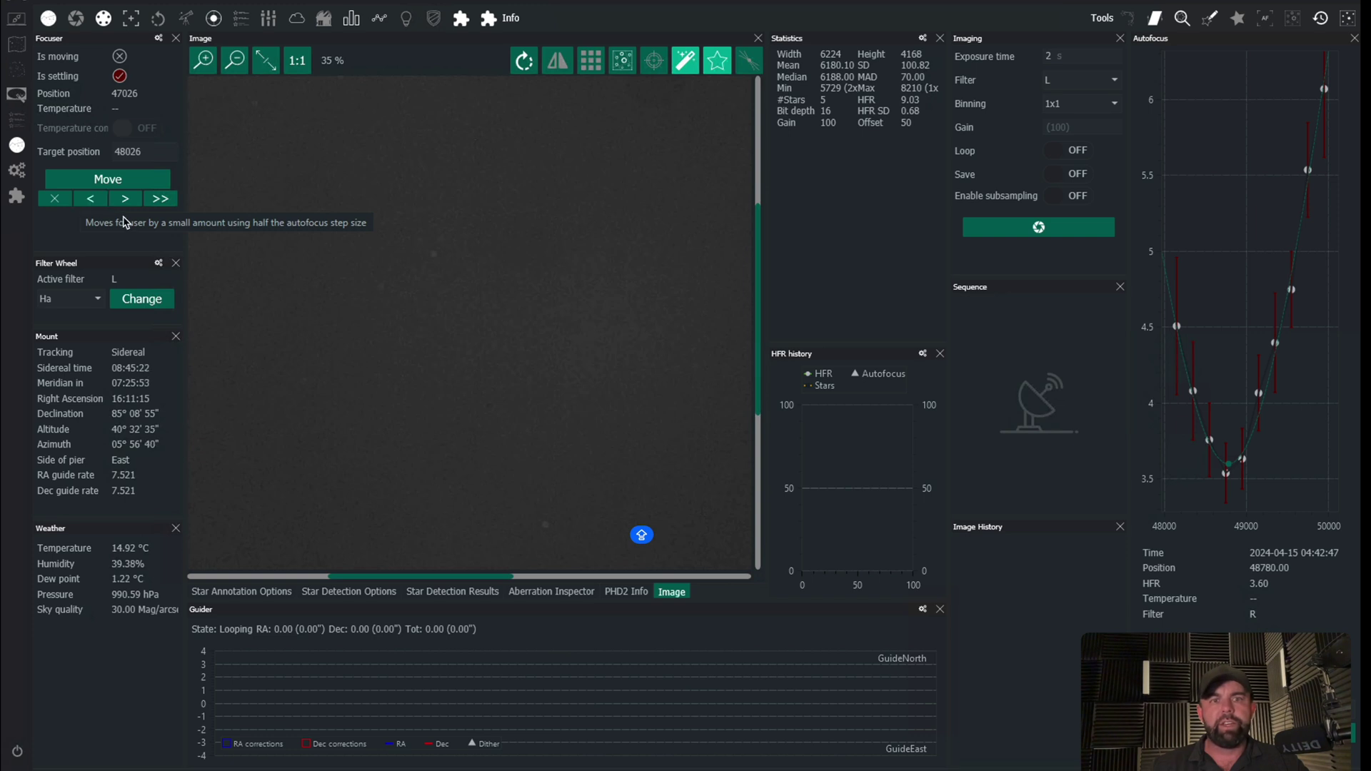
left_click(1056, 227)
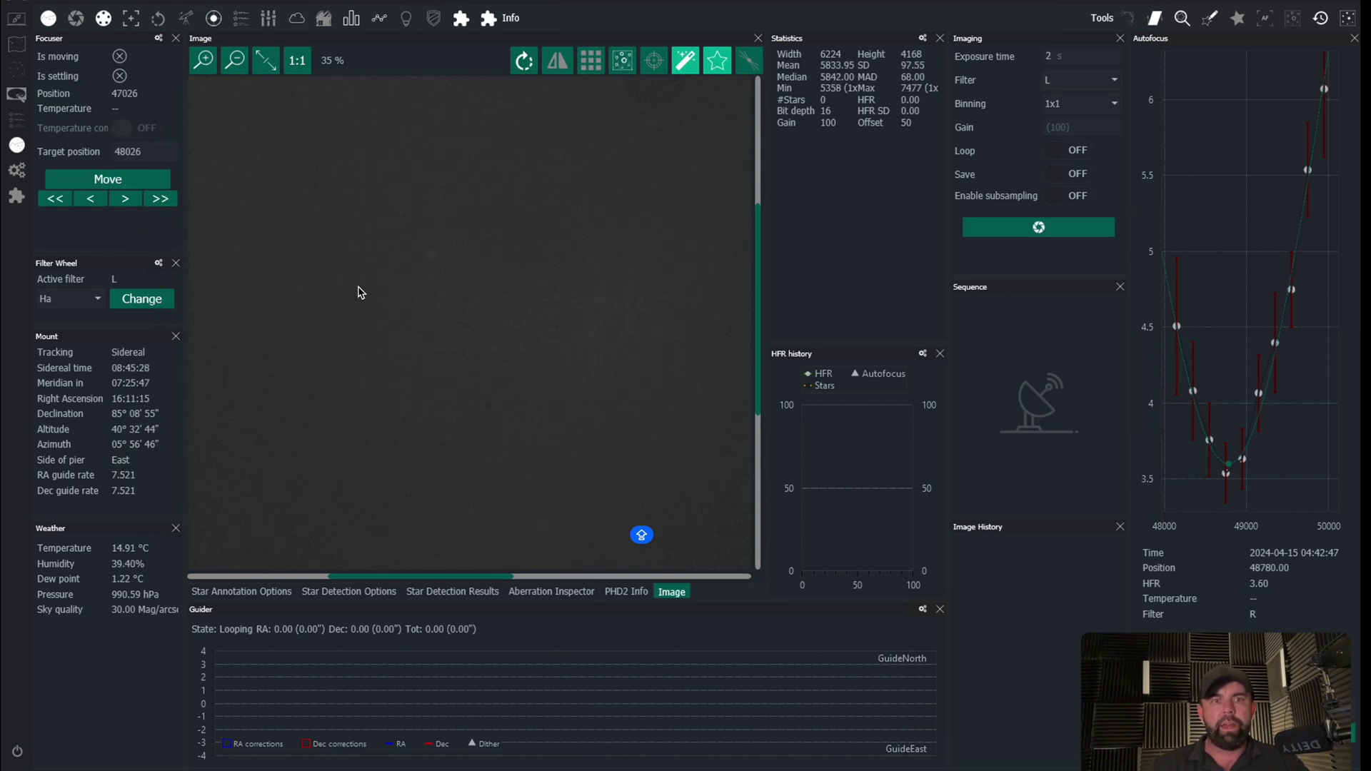
scroll(439, 269, "up", 2)
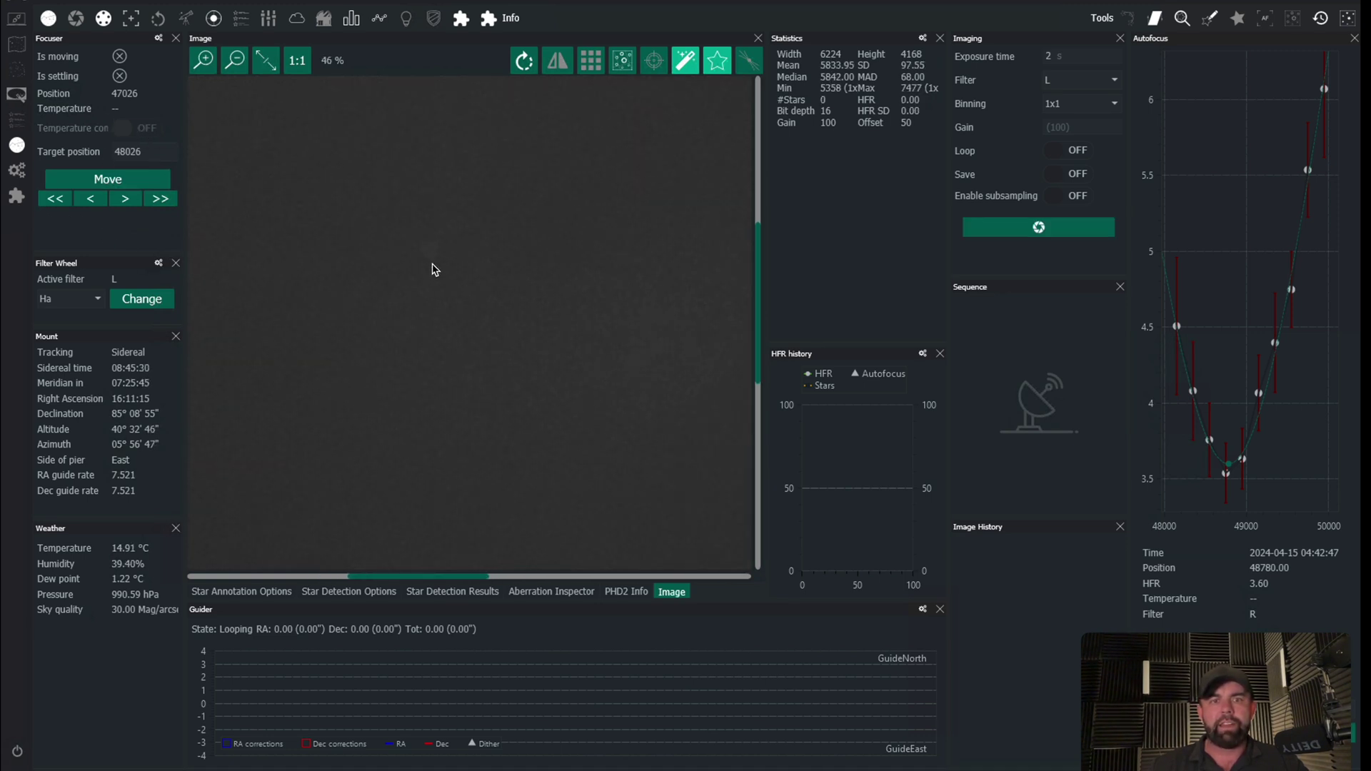
Move the focuser outward to 48026 and on in single small steps to 48226, taking a 2 s exposure at each position.
left_click(160, 199)
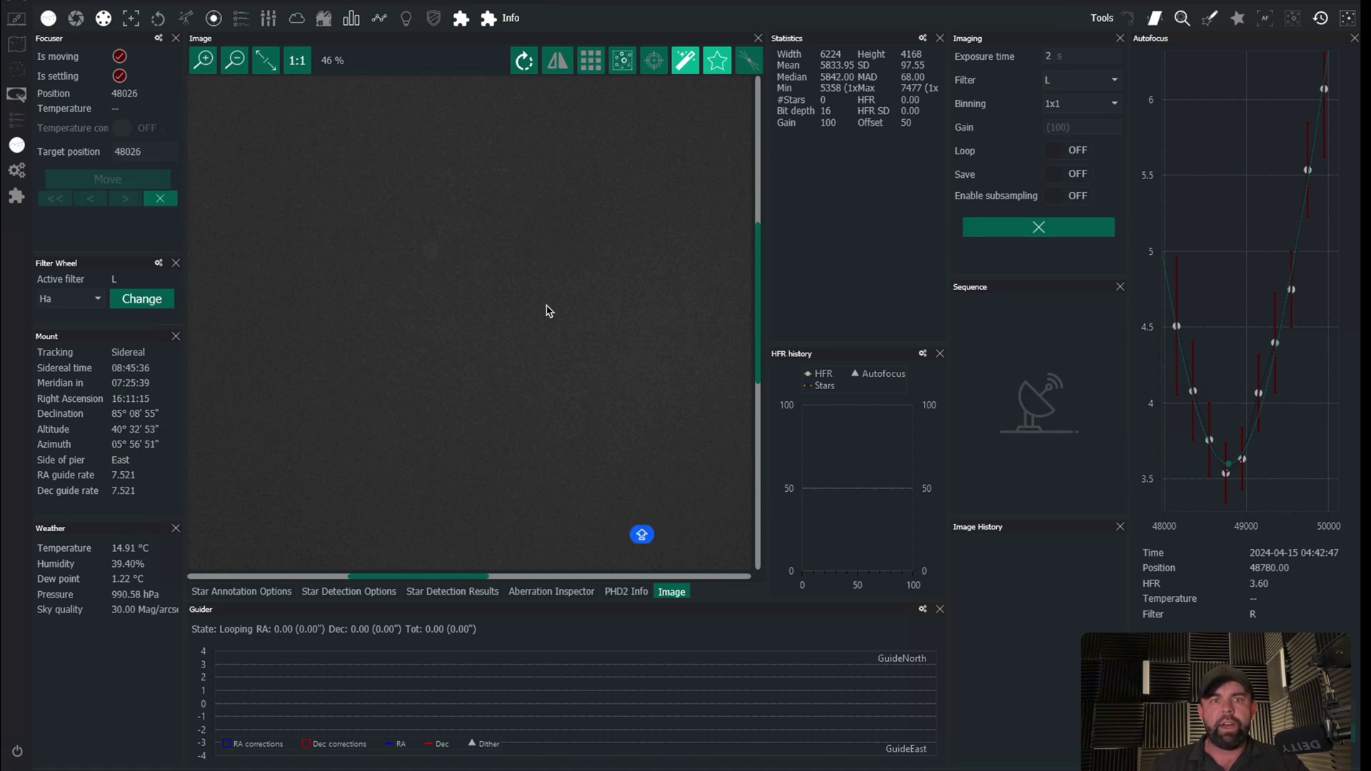
left_click(125, 200)
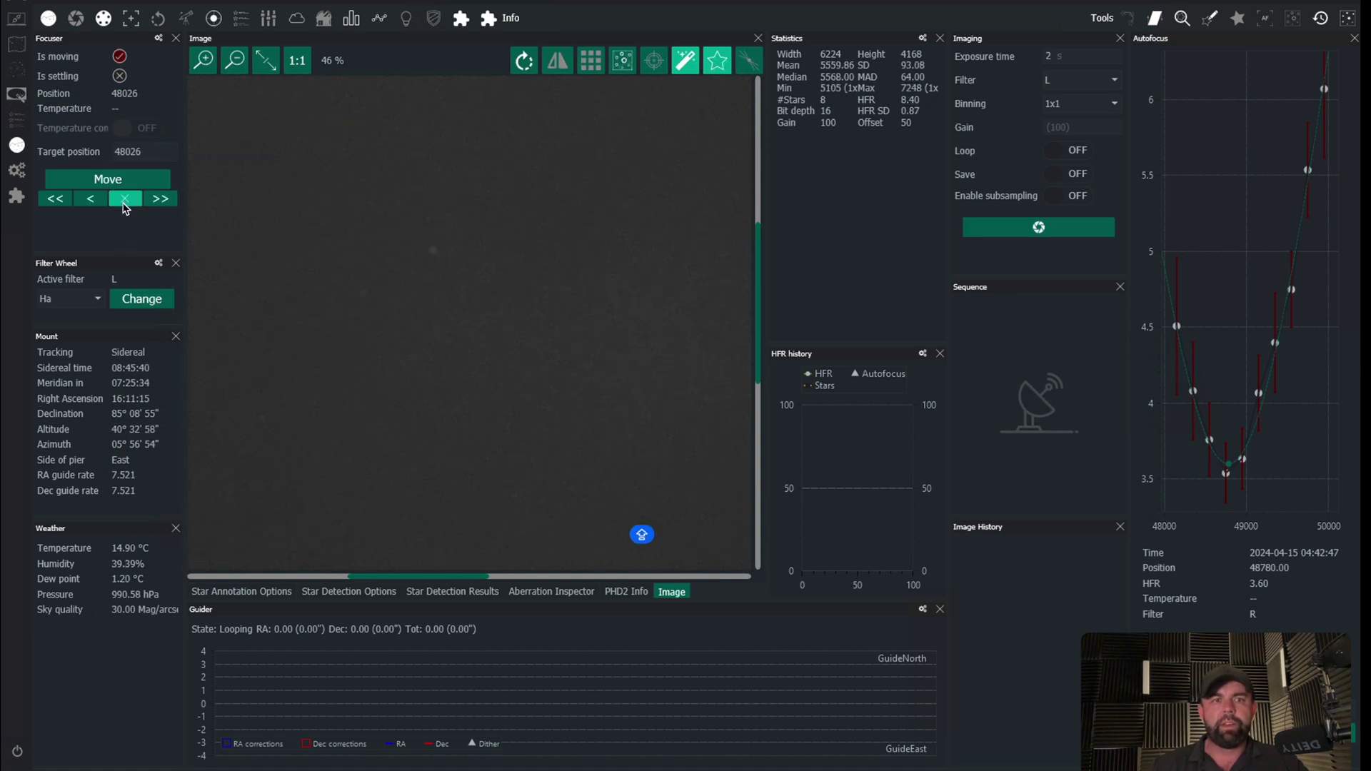
left_click(1068, 237)
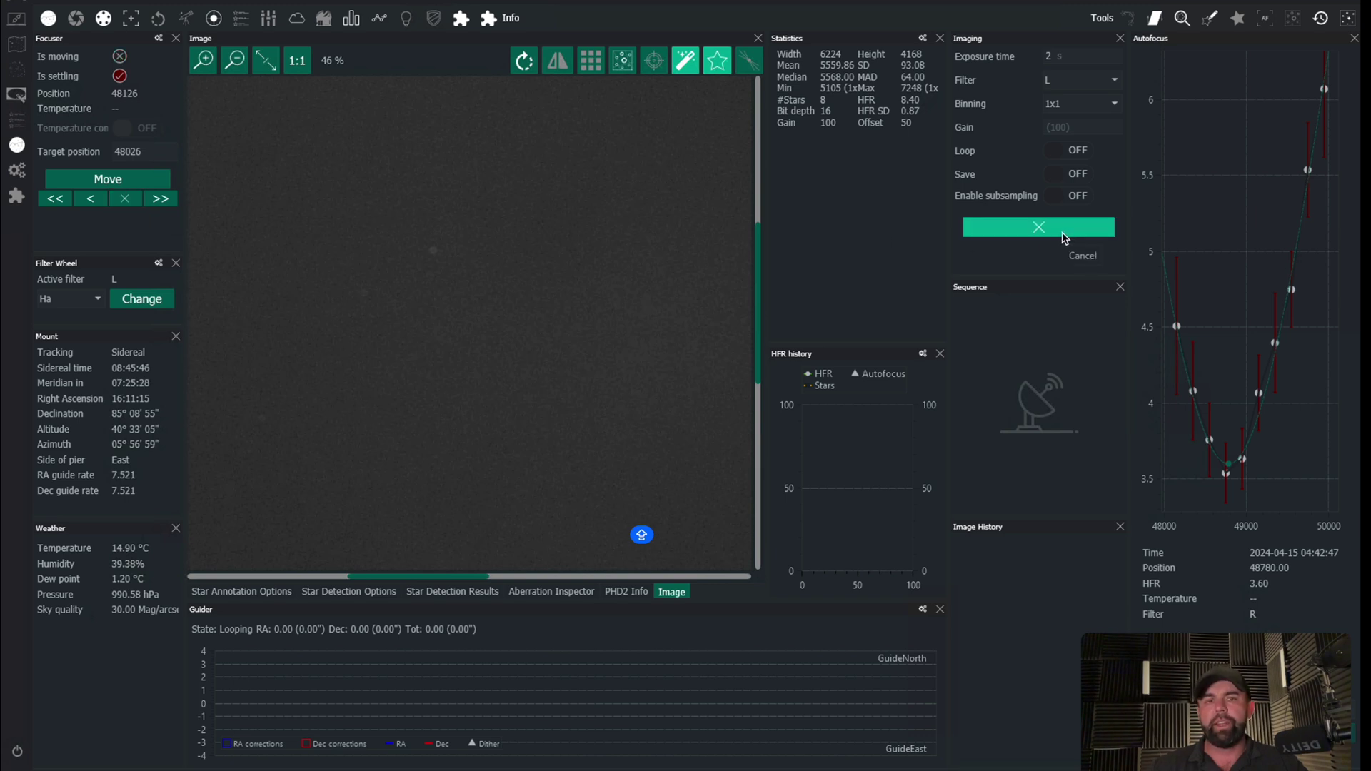
left_click(115, 199)
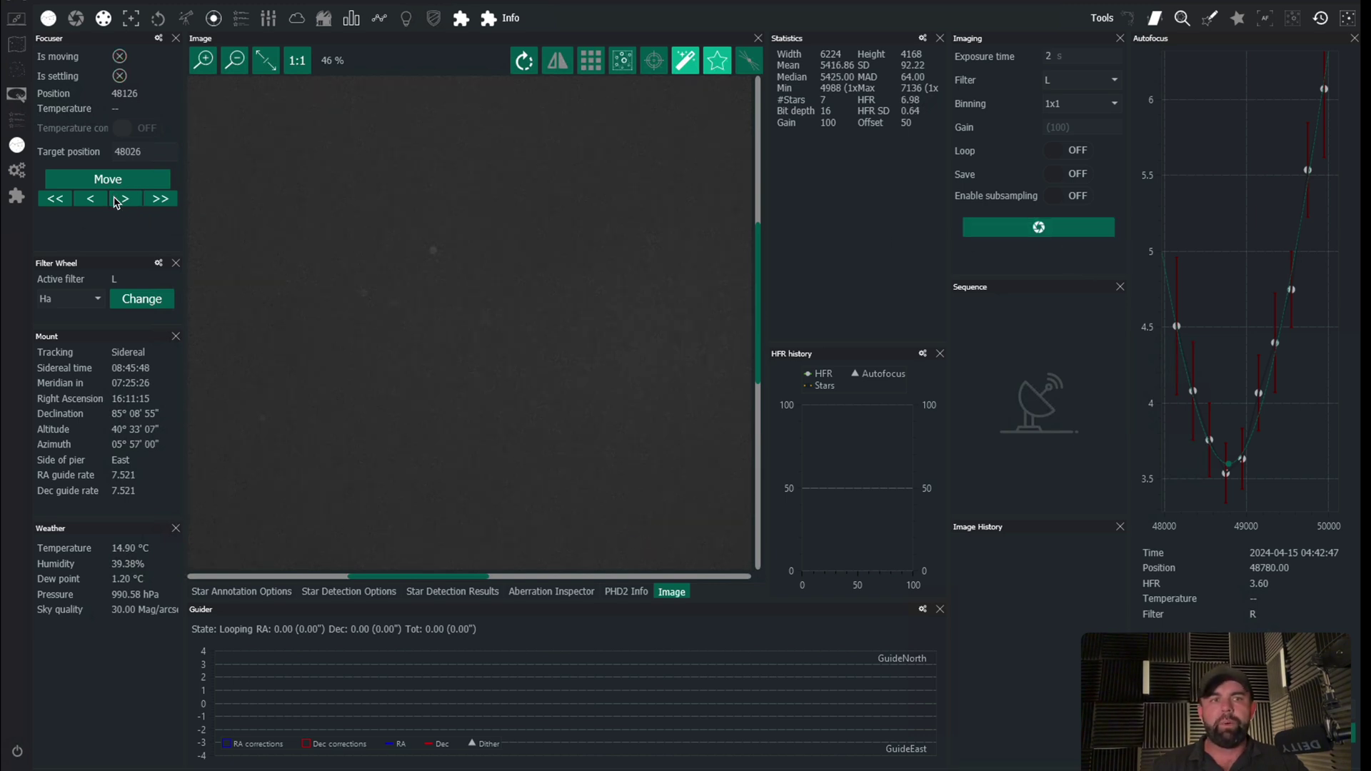
left_click(978, 227)
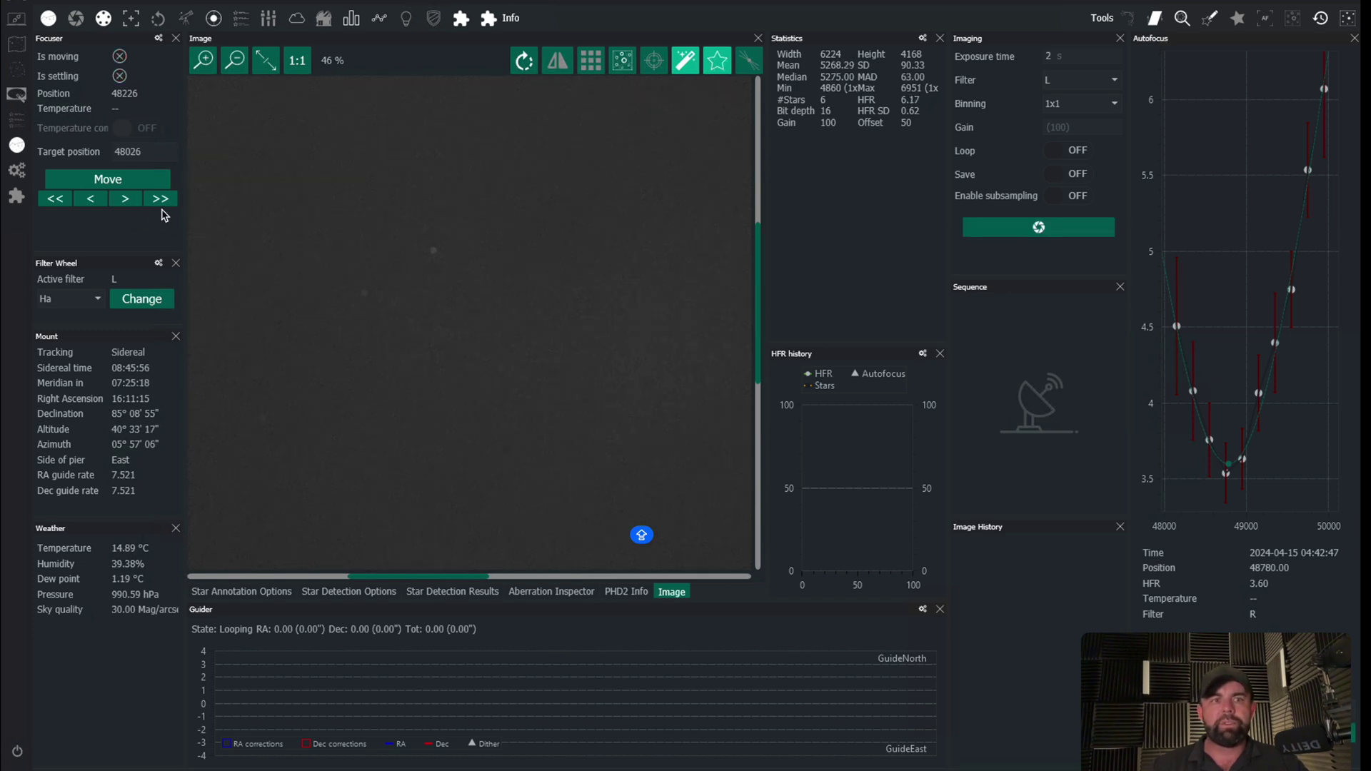
Move the focuser outward by two small steps to 48426 and check the focus with another 2 s exposure.
left_click(122, 203)
left_click(132, 204)
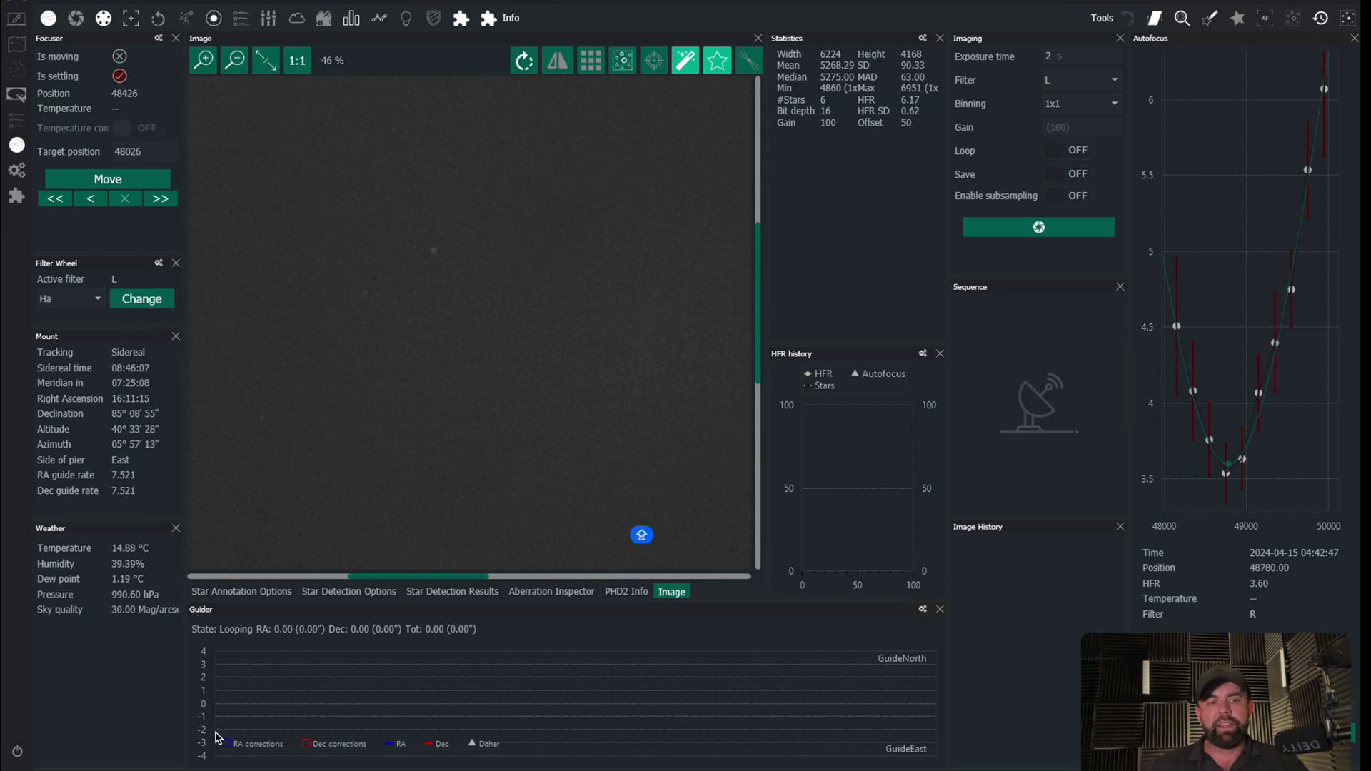
left_click(1038, 228)
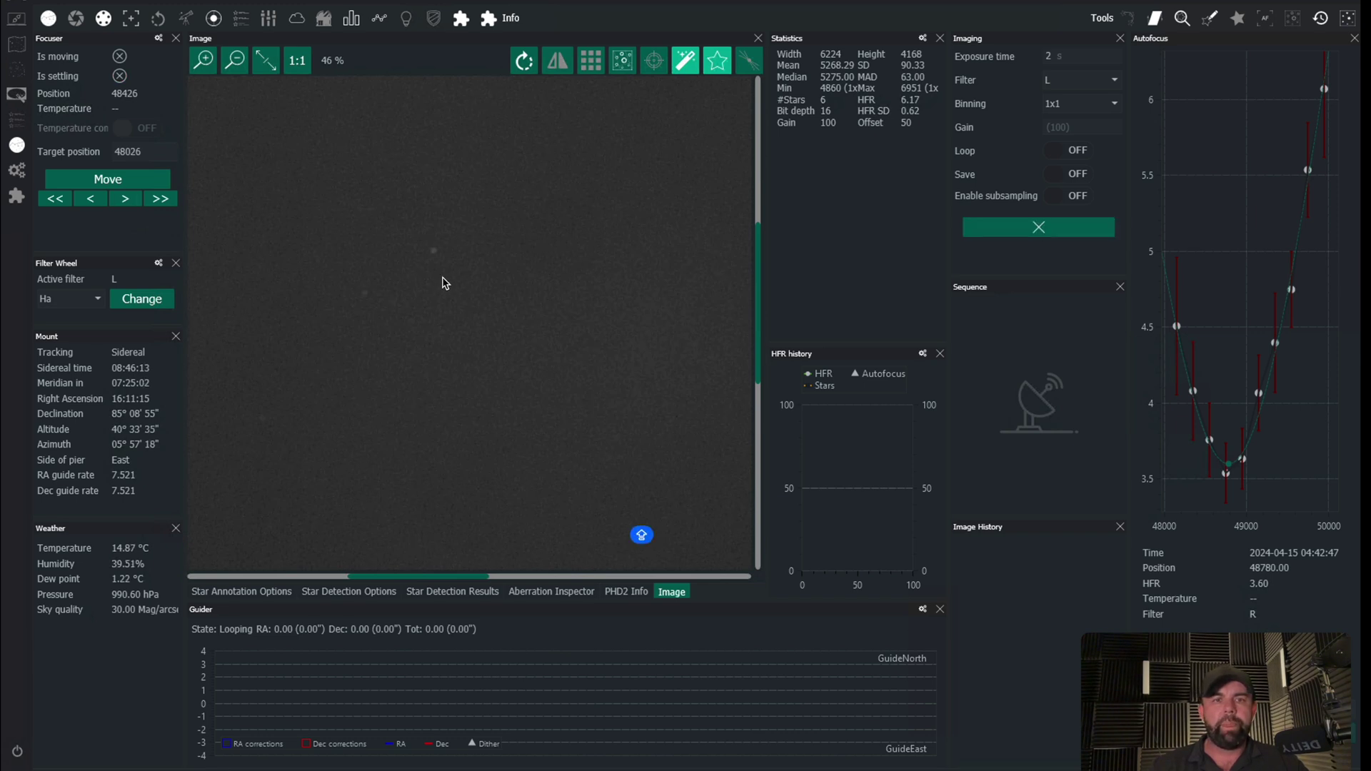
scroll(432, 265, "down", 3)
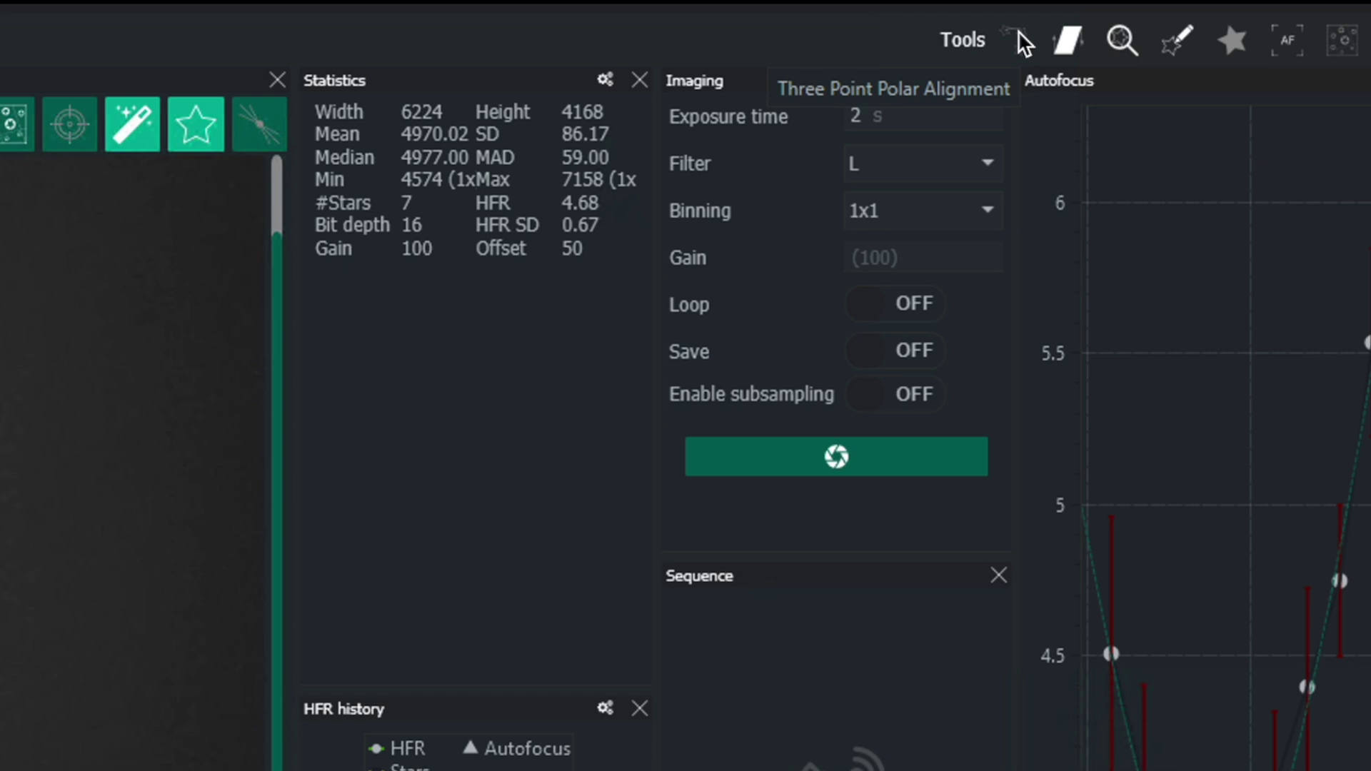
Start a Three Point Polar Alignment from the current position with a telescope move rate of 5 °/s.
left_click(1017, 37)
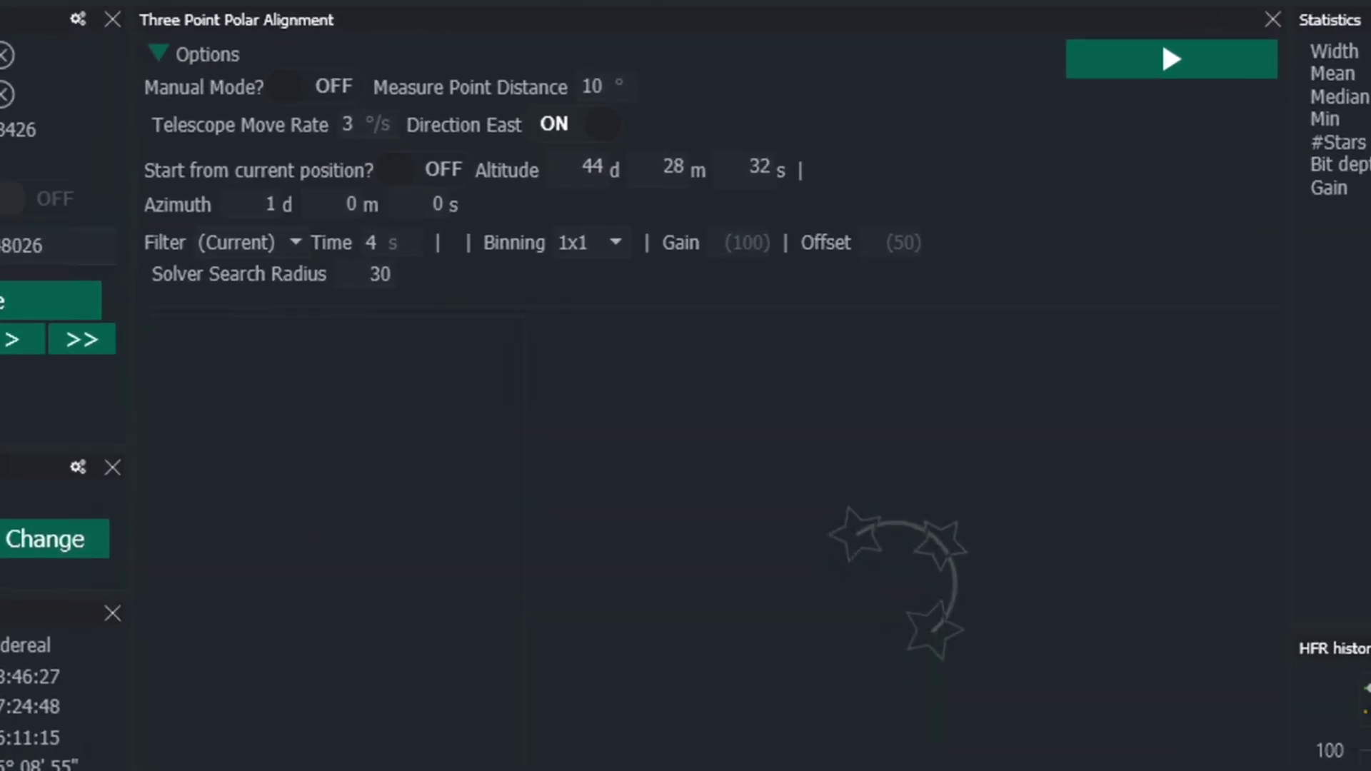
left_click(439, 173)
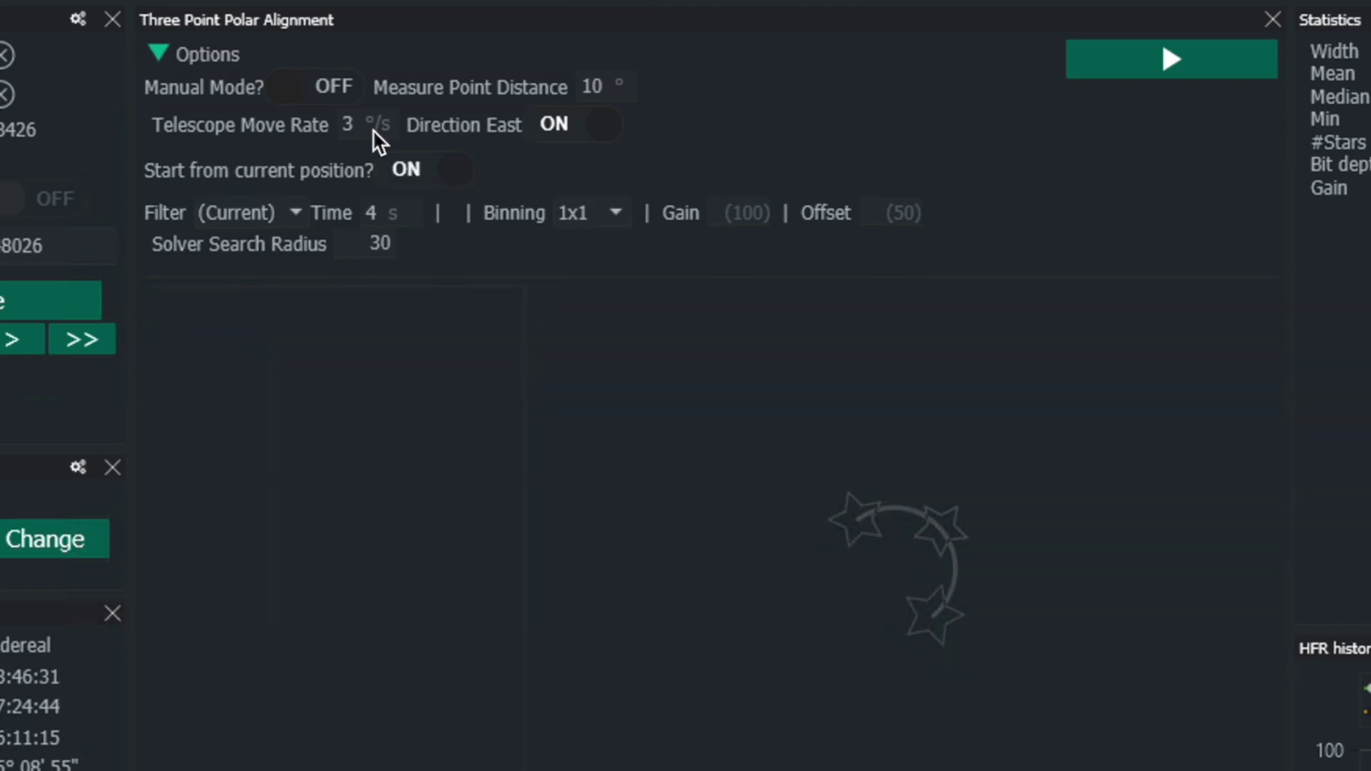
left_click_drag(361, 124, 324, 123)
type("5")
left_click(1156, 57)
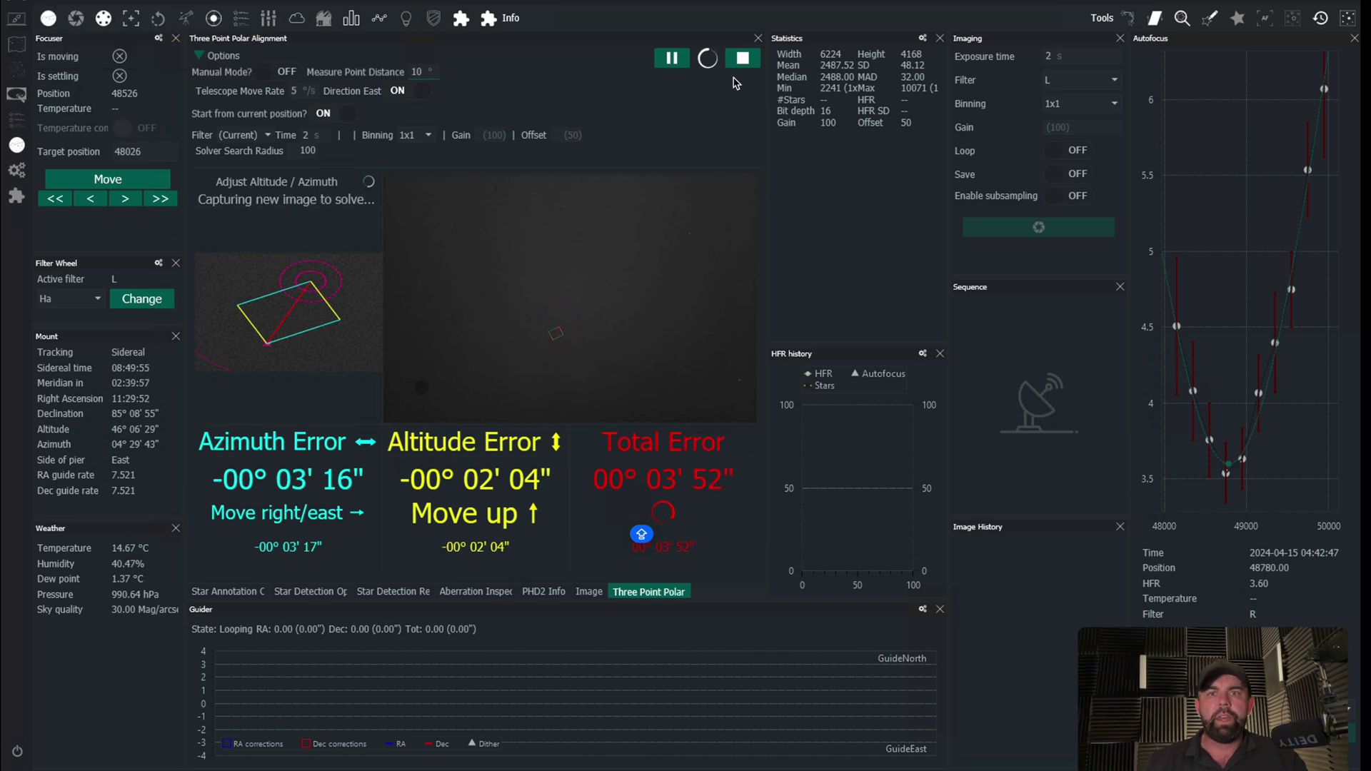
Stop the polar alignment run and close the Three Point Polar Alignment and Autofocus panes.
left_click(742, 62)
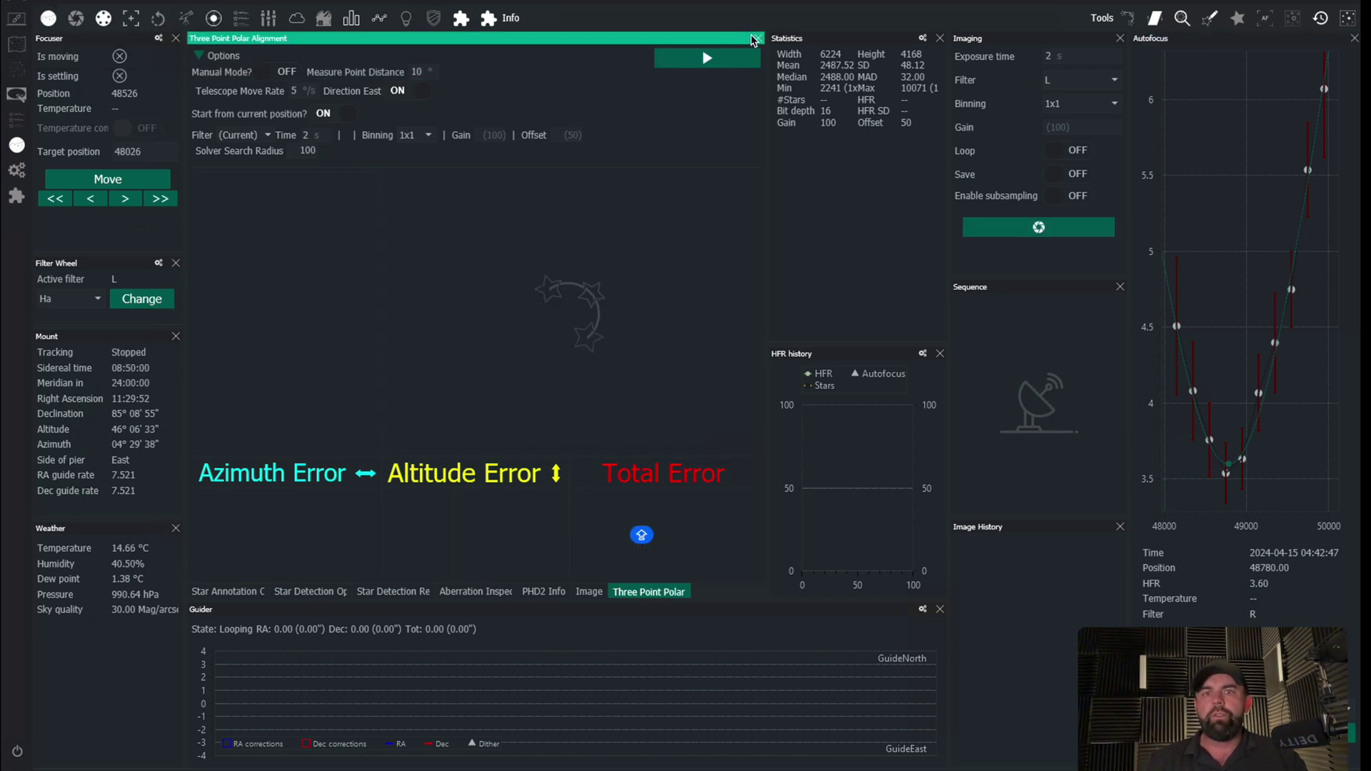
left_click(758, 39)
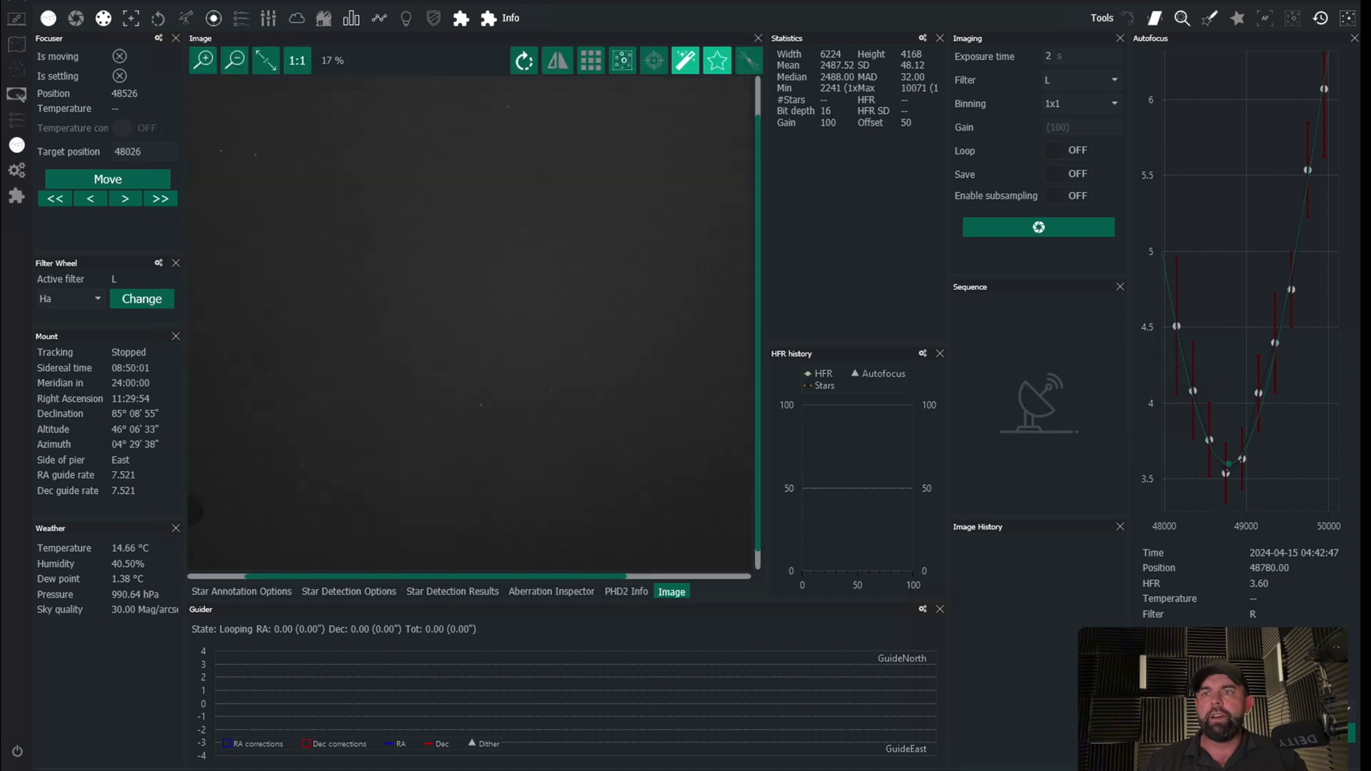
left_click(1354, 39)
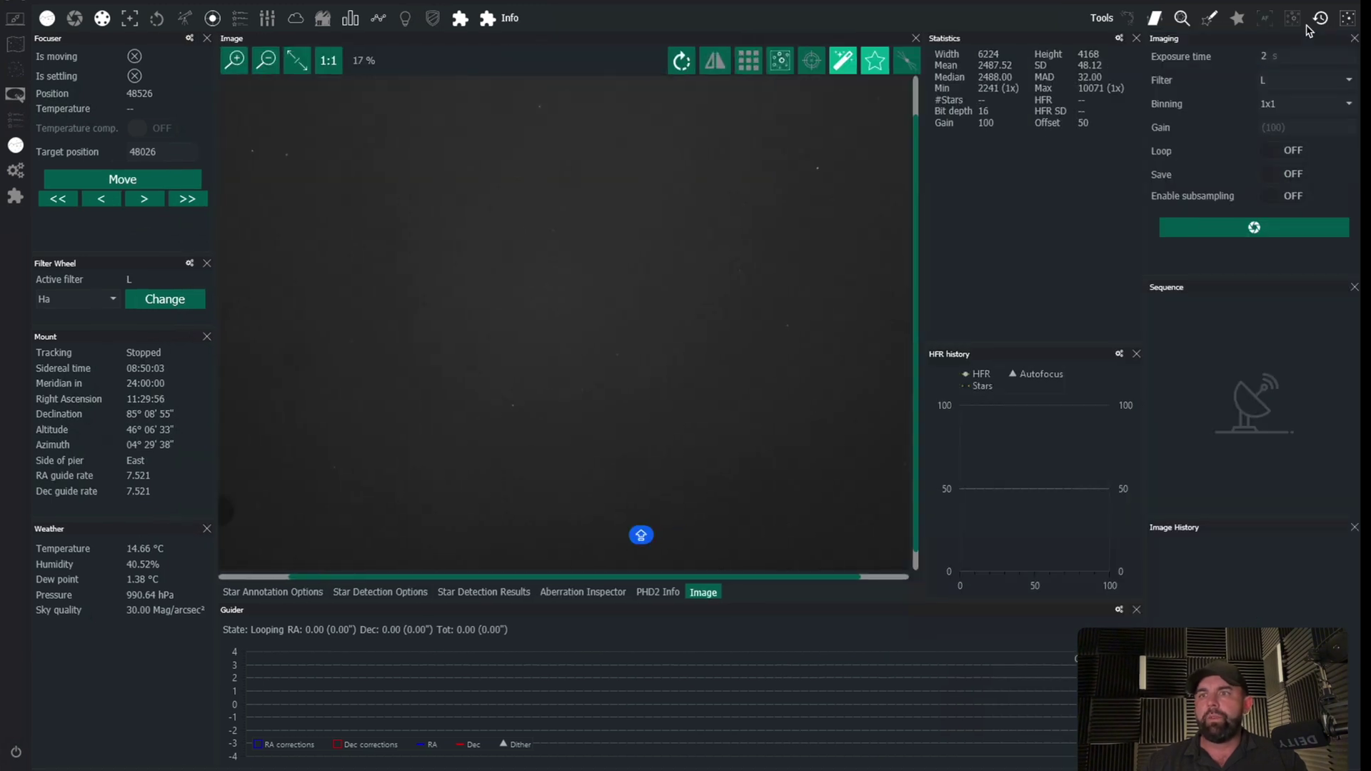
Show the Plate Solving pane, set its exposure time to 2 s, and run a plate solve without sync or reslew.
left_click(1291, 19)
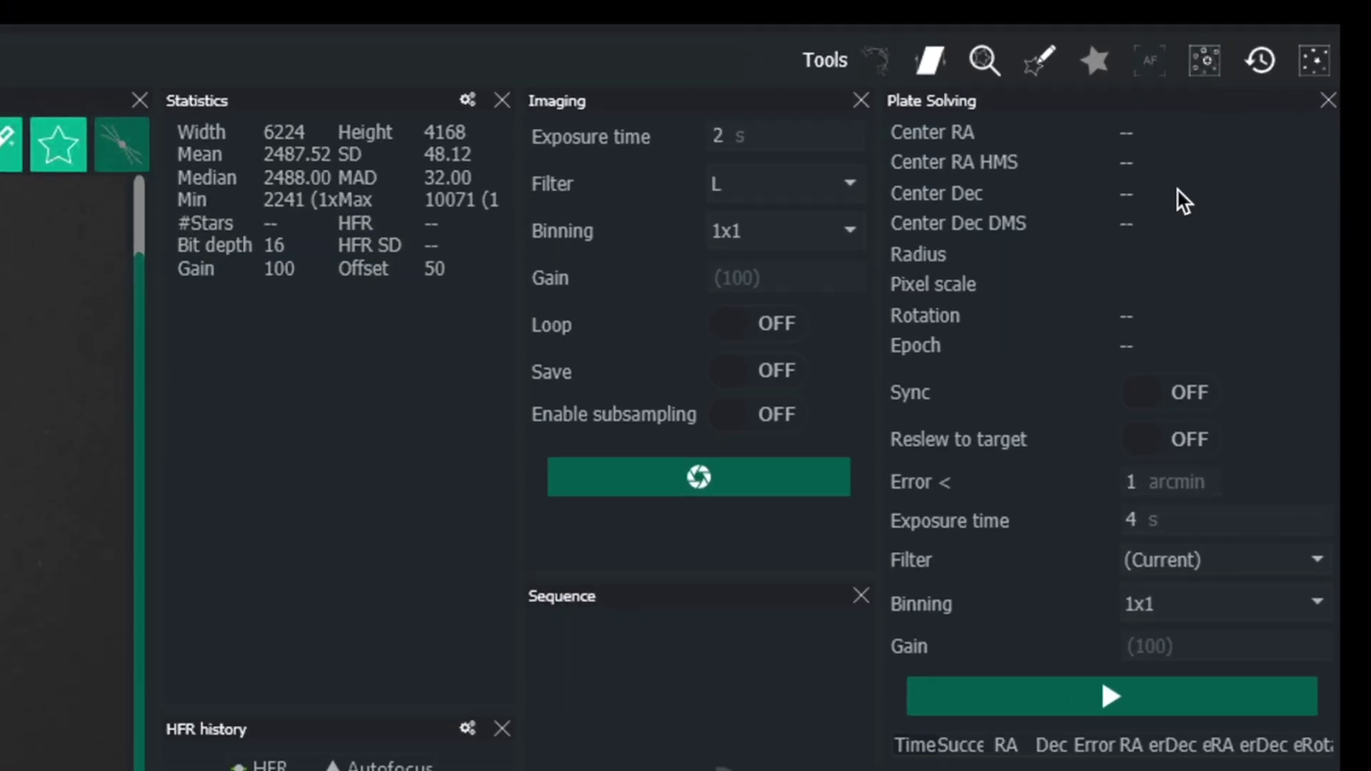
left_click(1179, 511)
type("2")
left_click(1101, 697)
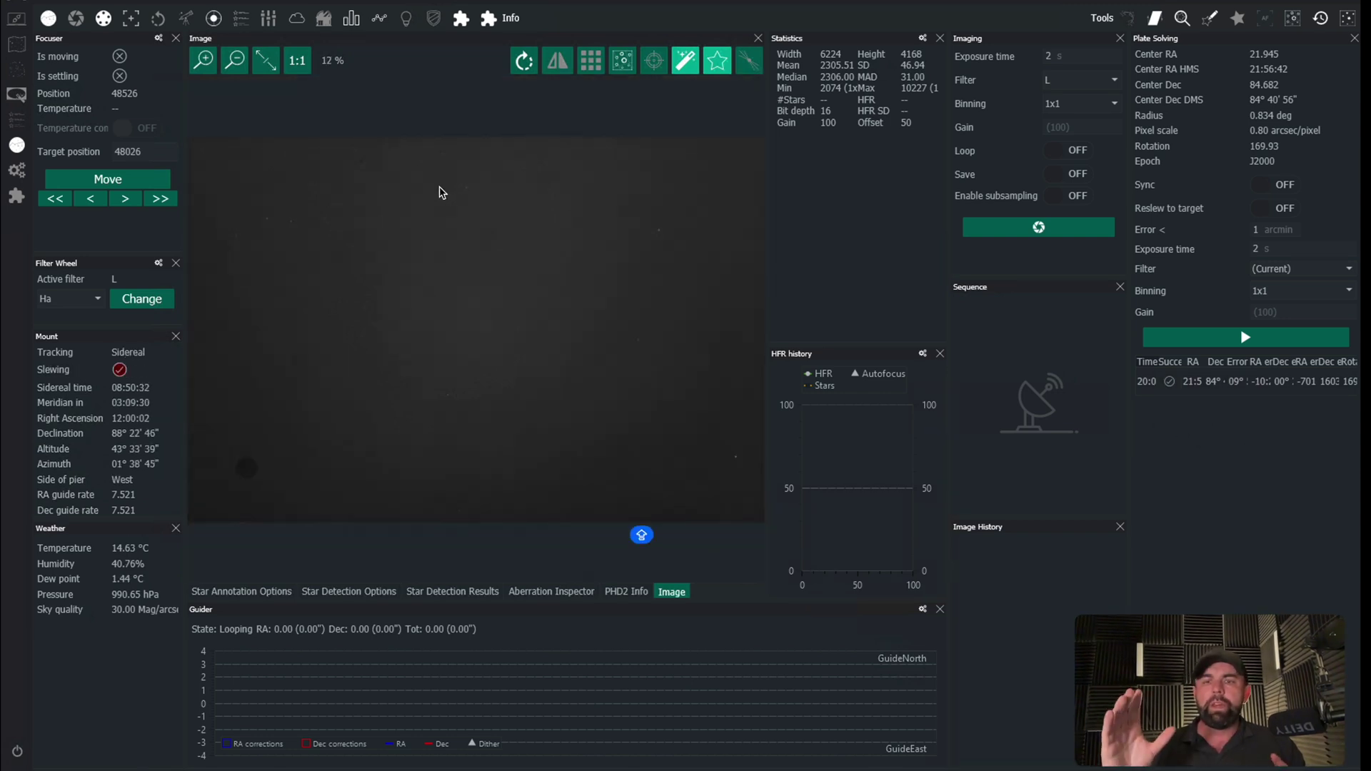
Examine the stars in the plate-solved image up close to judge their focus.
scroll(628, 242, "up", 2)
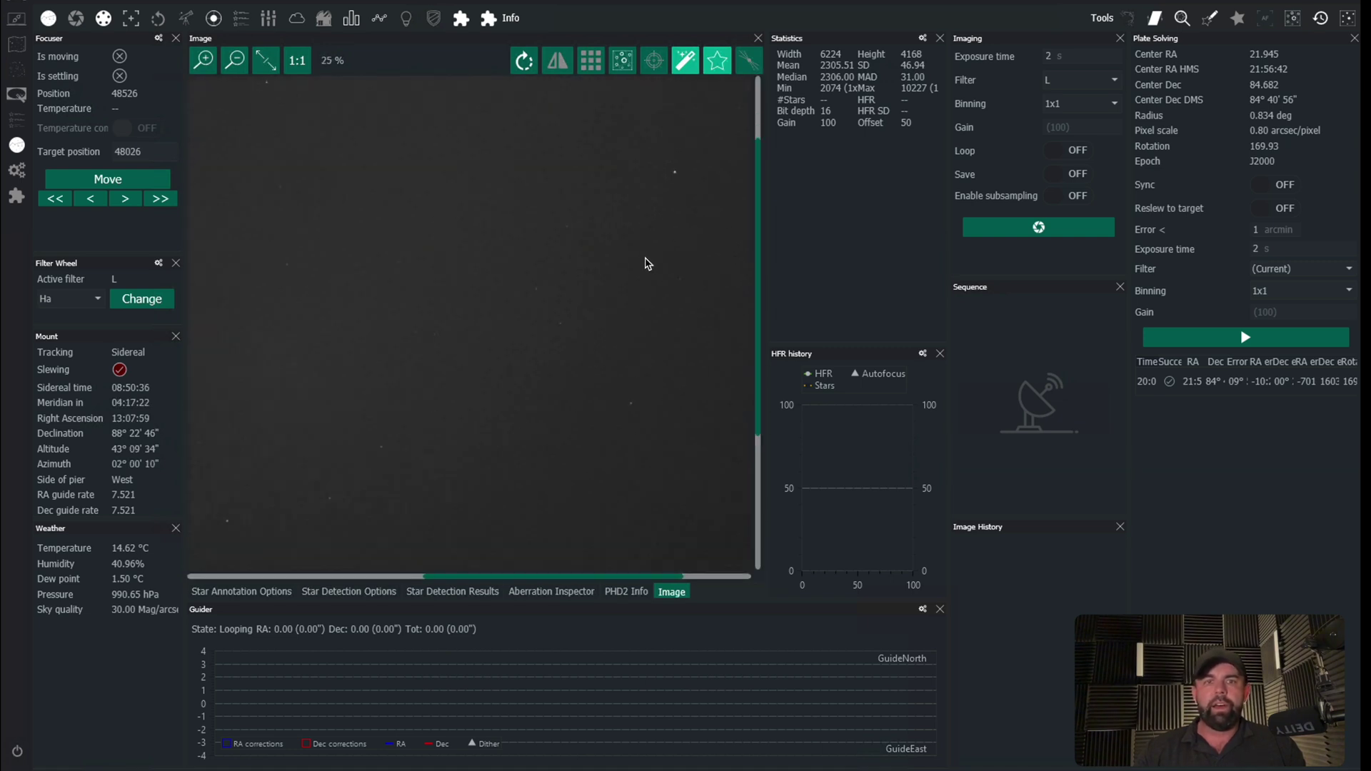
scroll(657, 253, "up", 1)
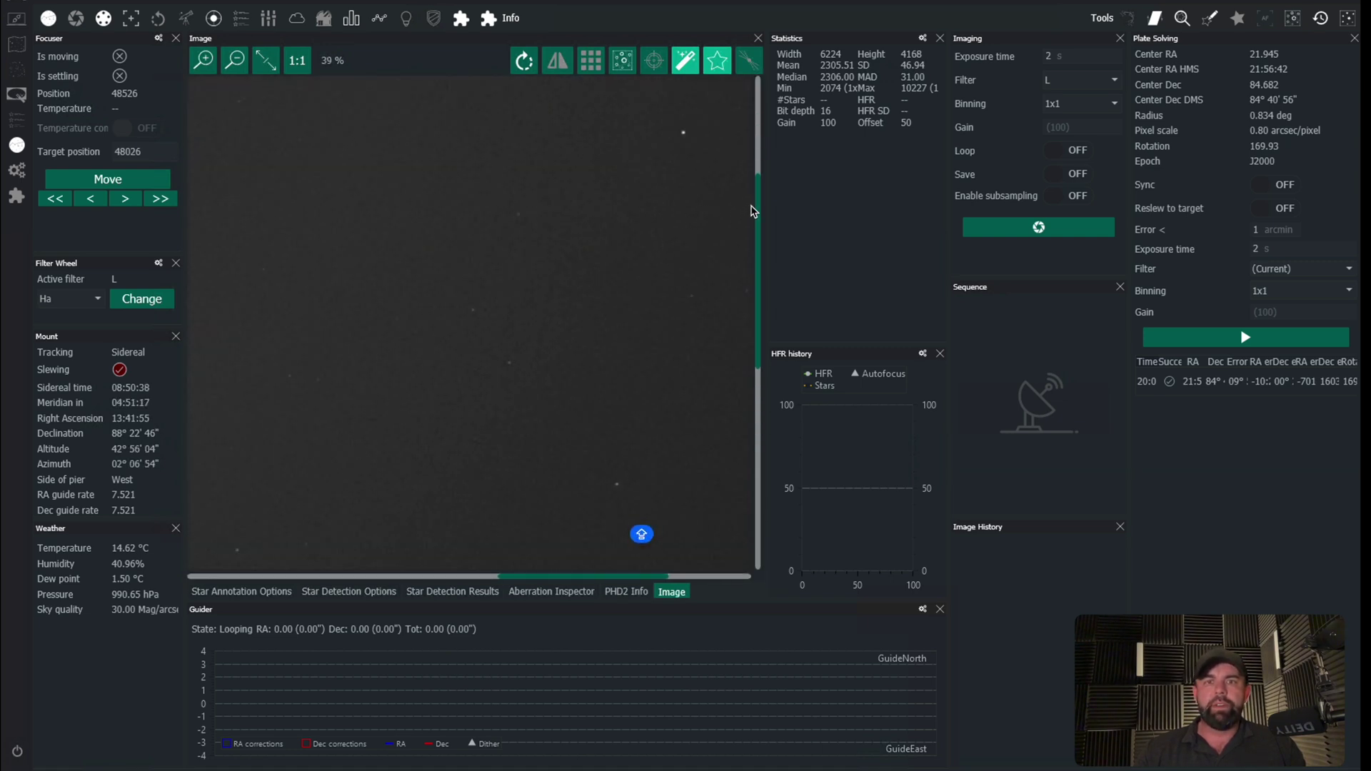
scroll(491, 291, "down", 3)
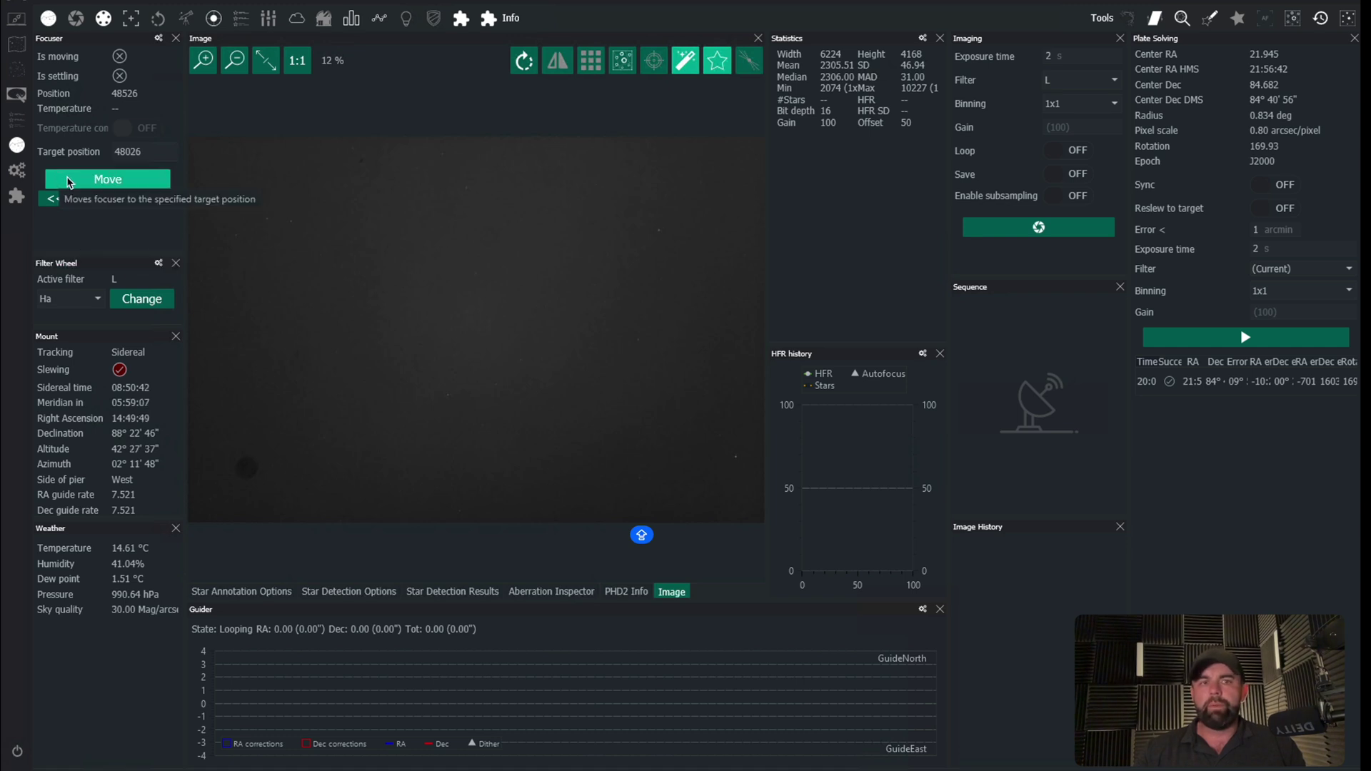
scroll(671, 196, "up", 1)
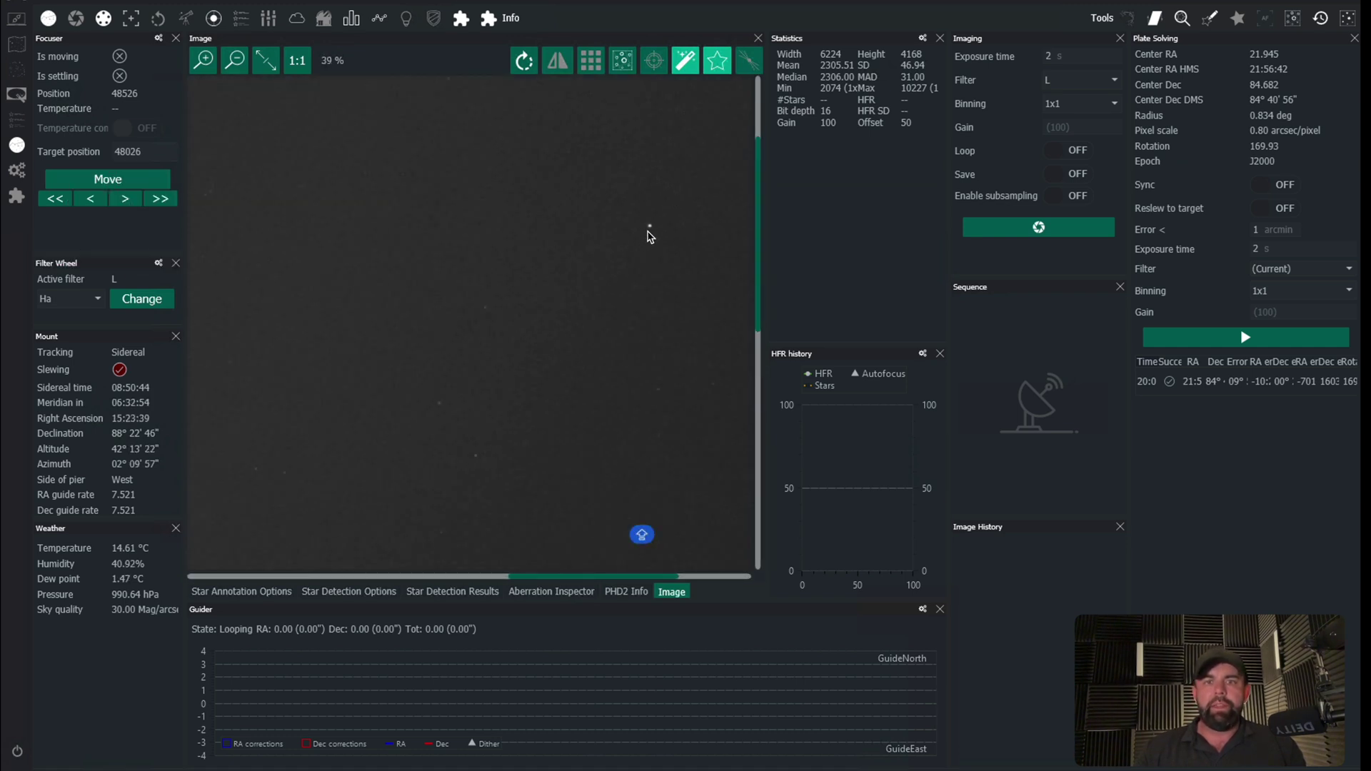
scroll(654, 261, "up", 1)
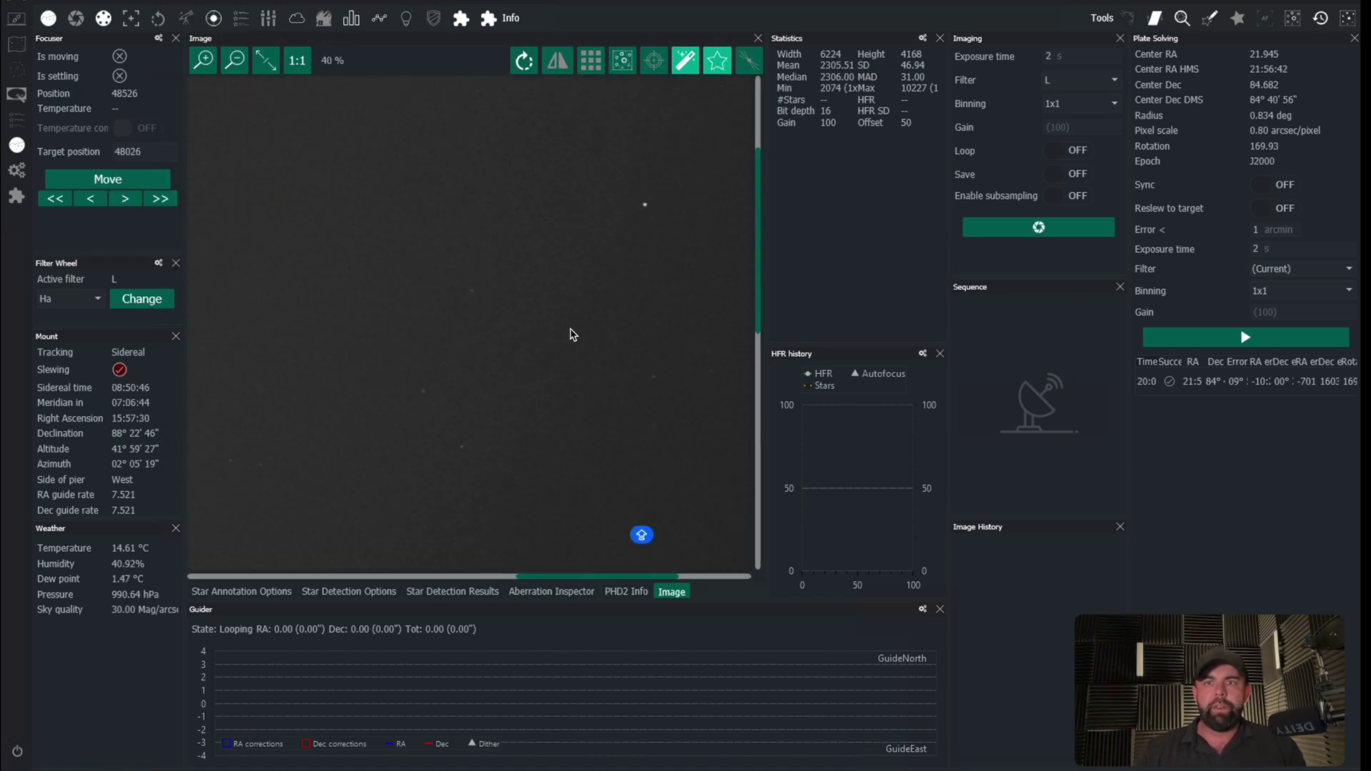
scroll(474, 278, "down", 2)
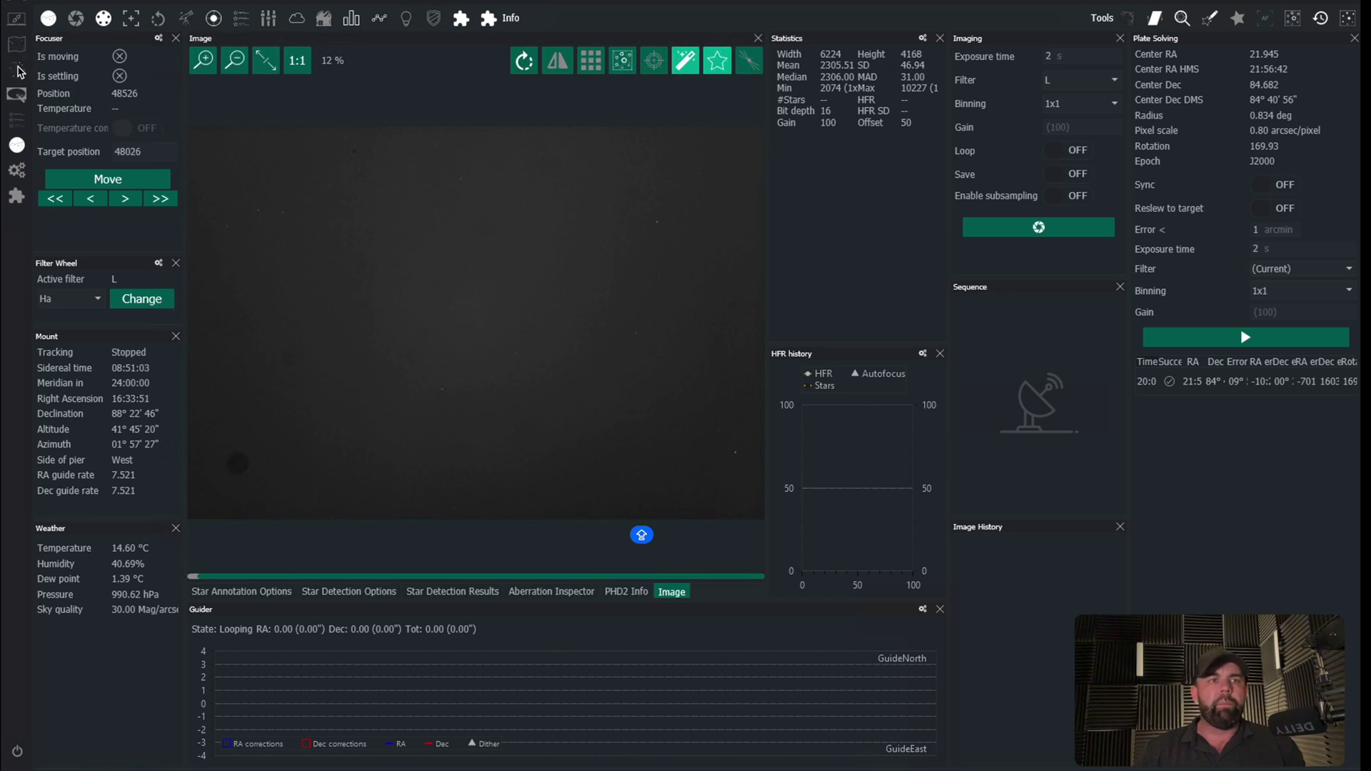
In the framing assistant, look up M 101 by name and use it as the framing target.
left_click(18, 48)
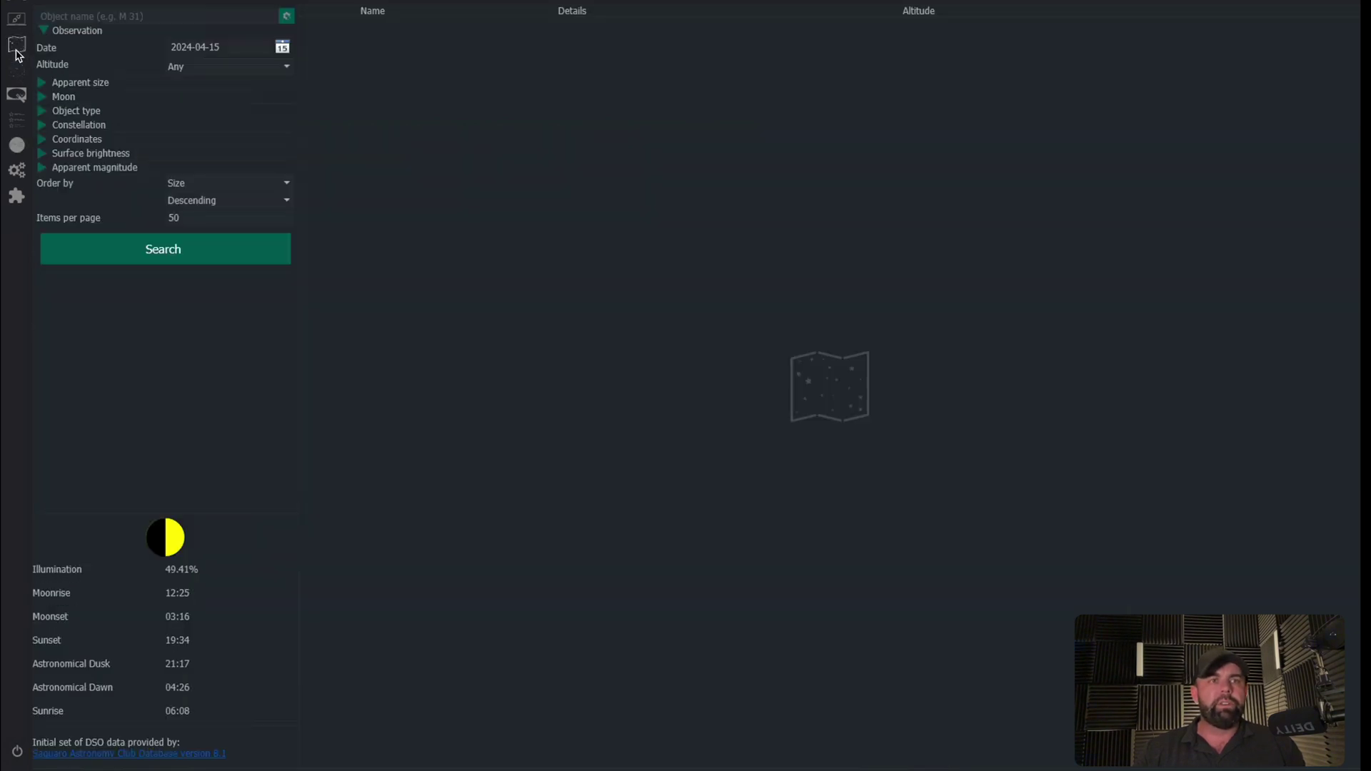
left_click(17, 93)
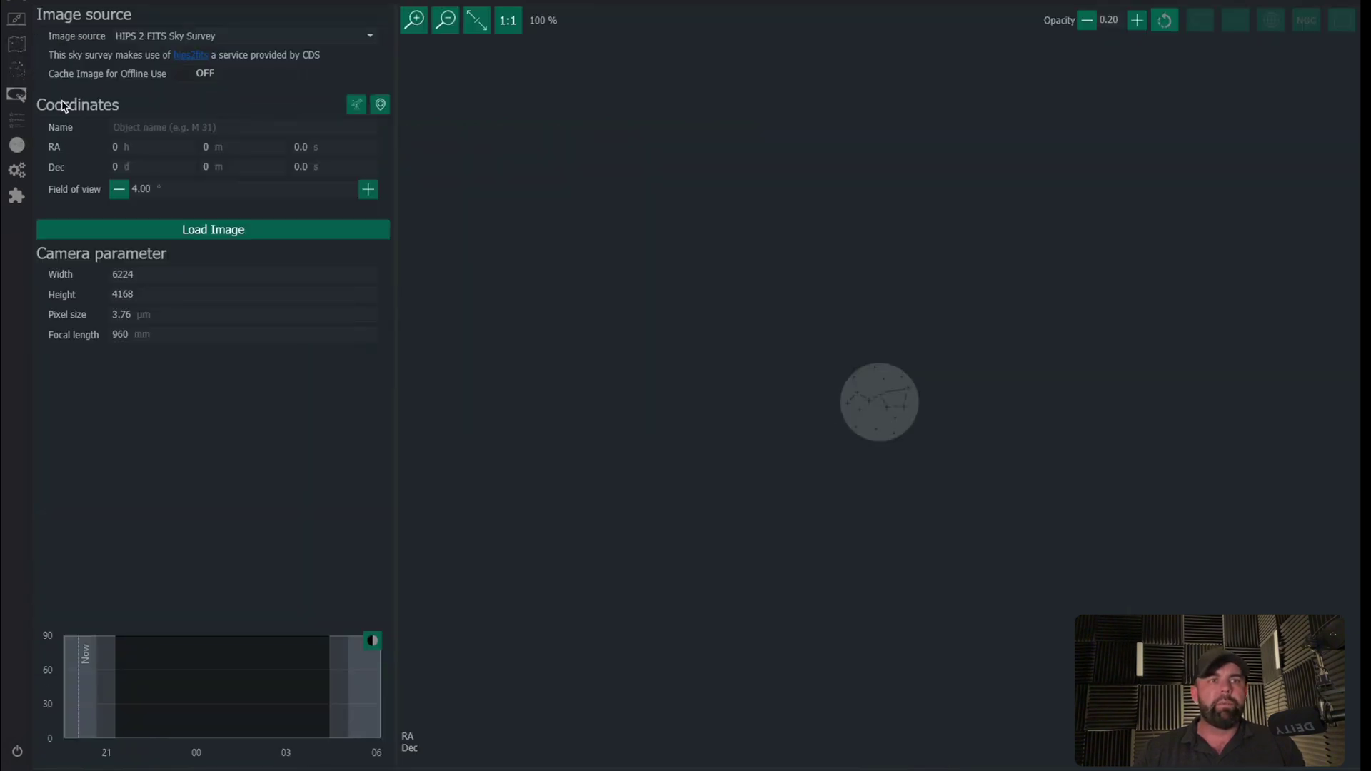
left_click(151, 132)
type("m")
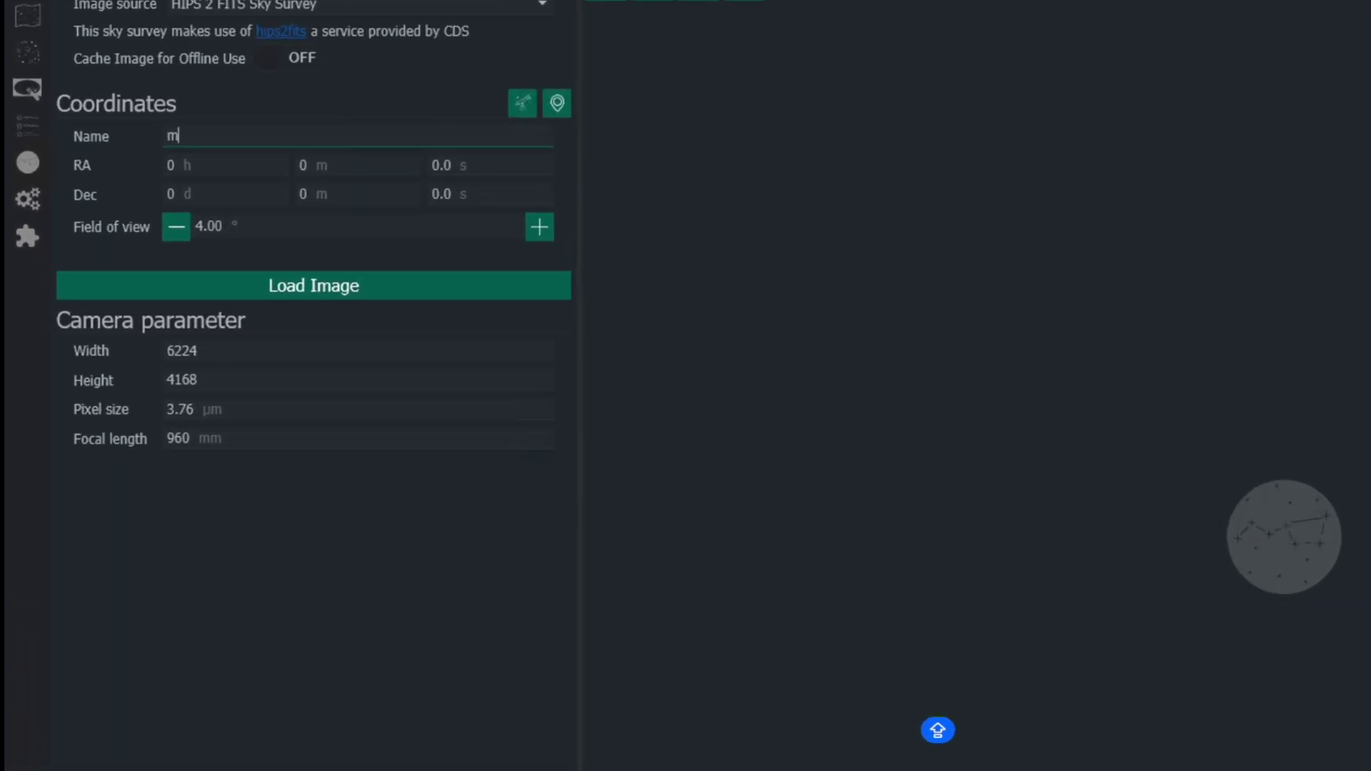
type("101")
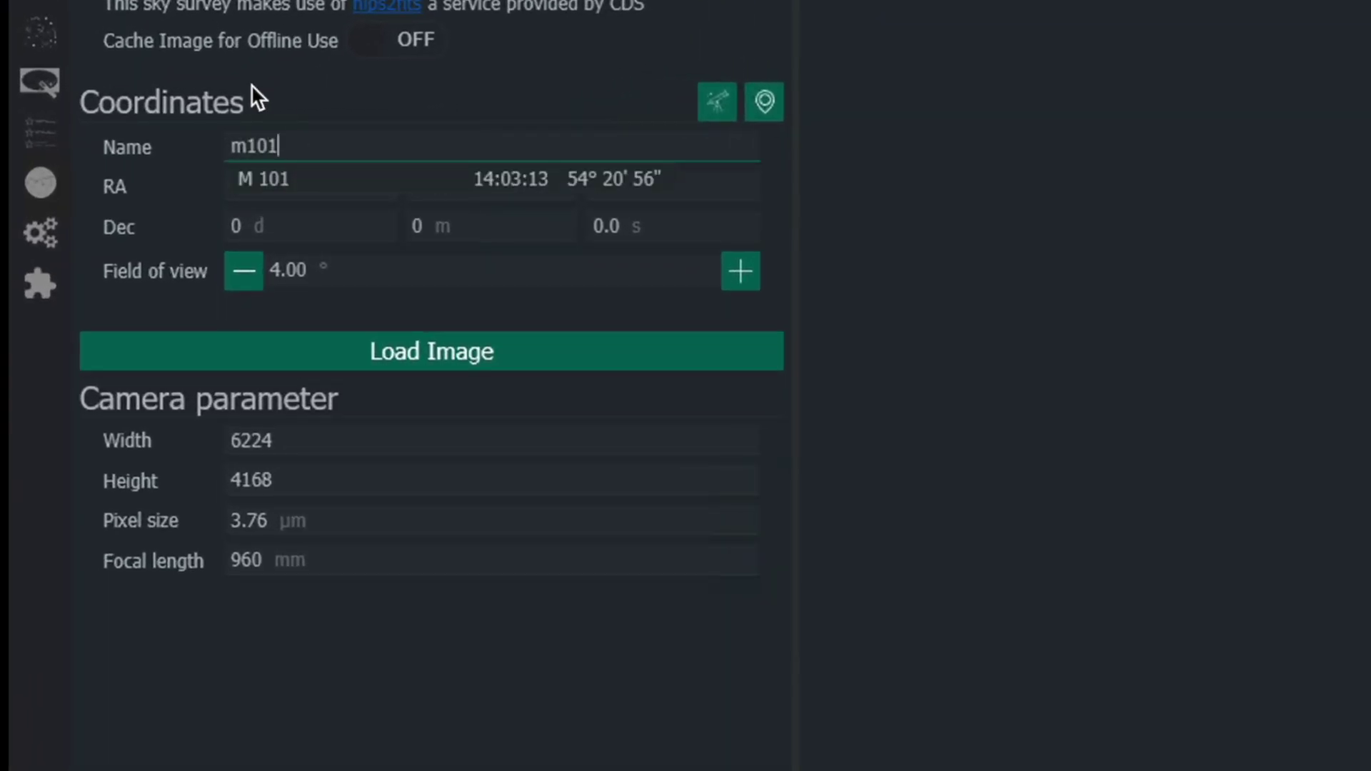
left_click(309, 175)
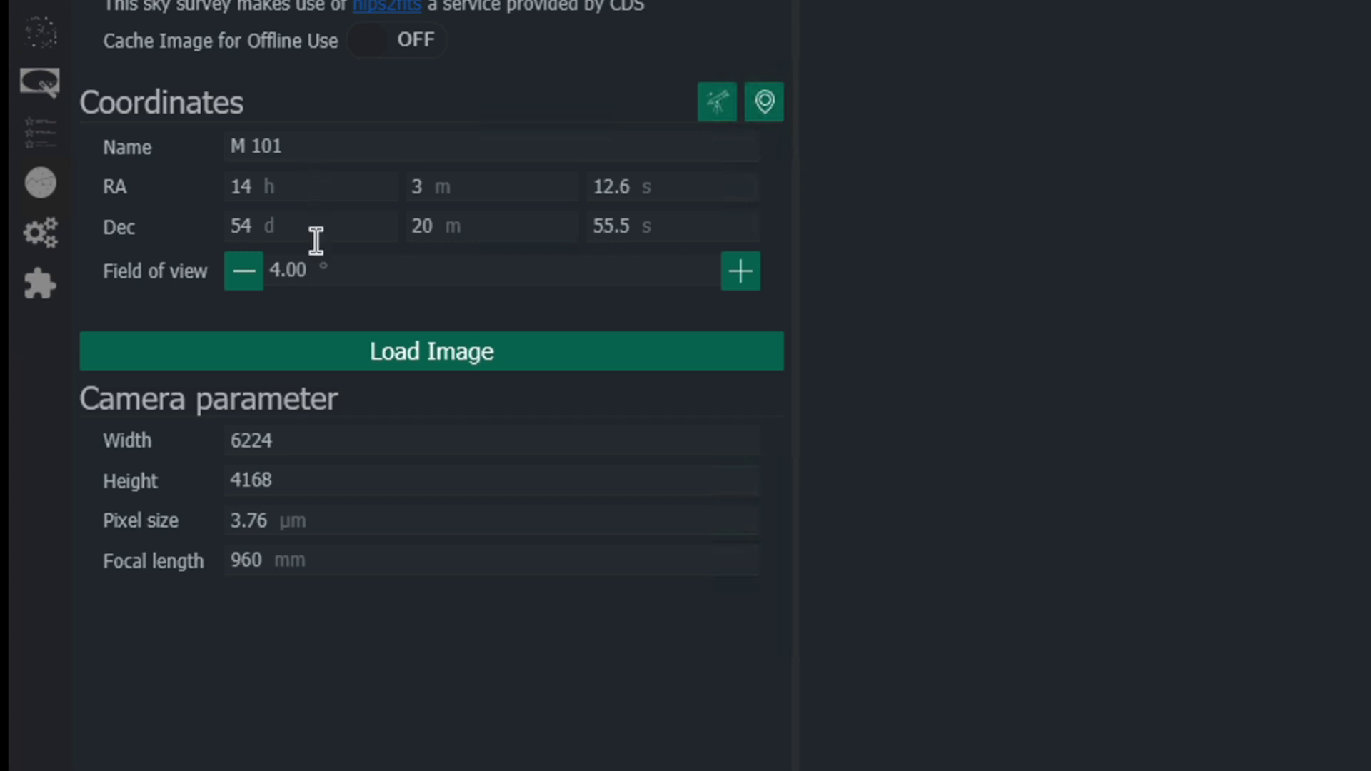
left_click(287, 147)
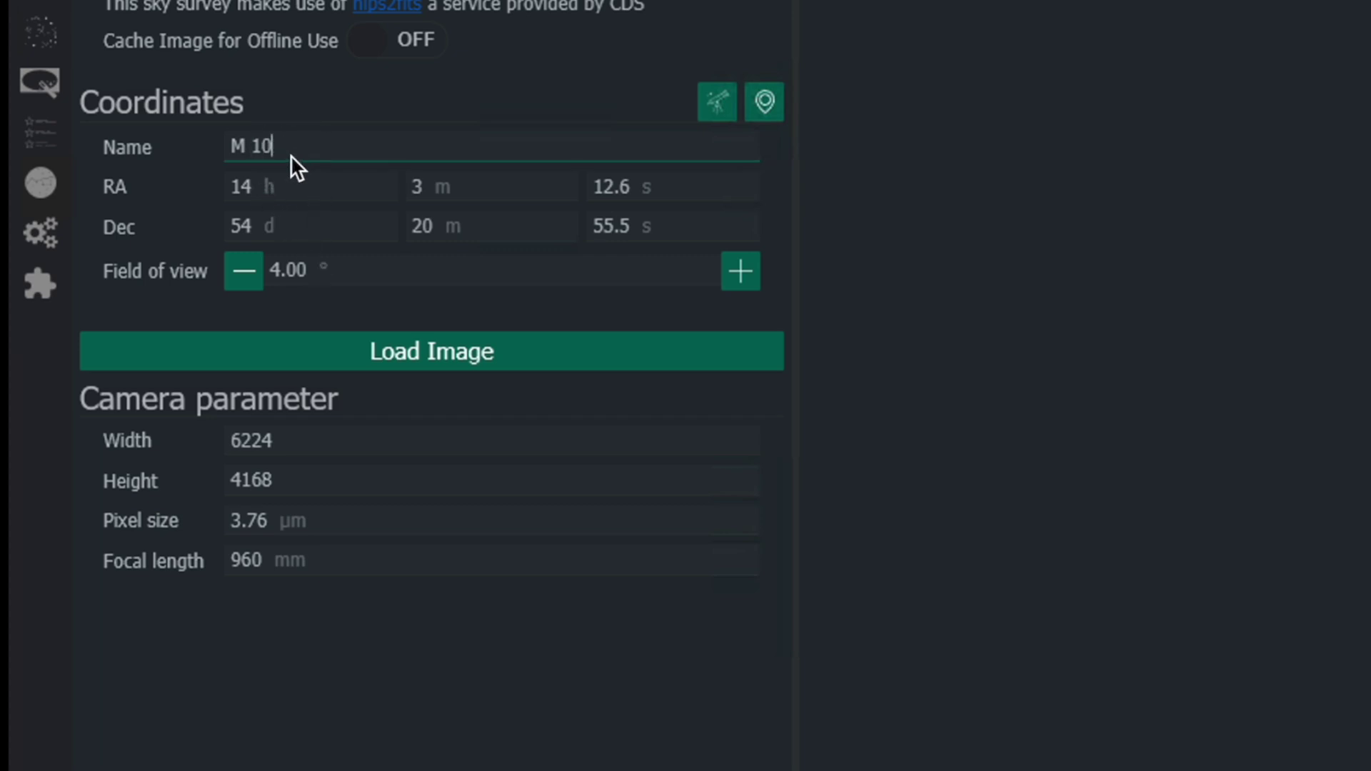
left_click(307, 377)
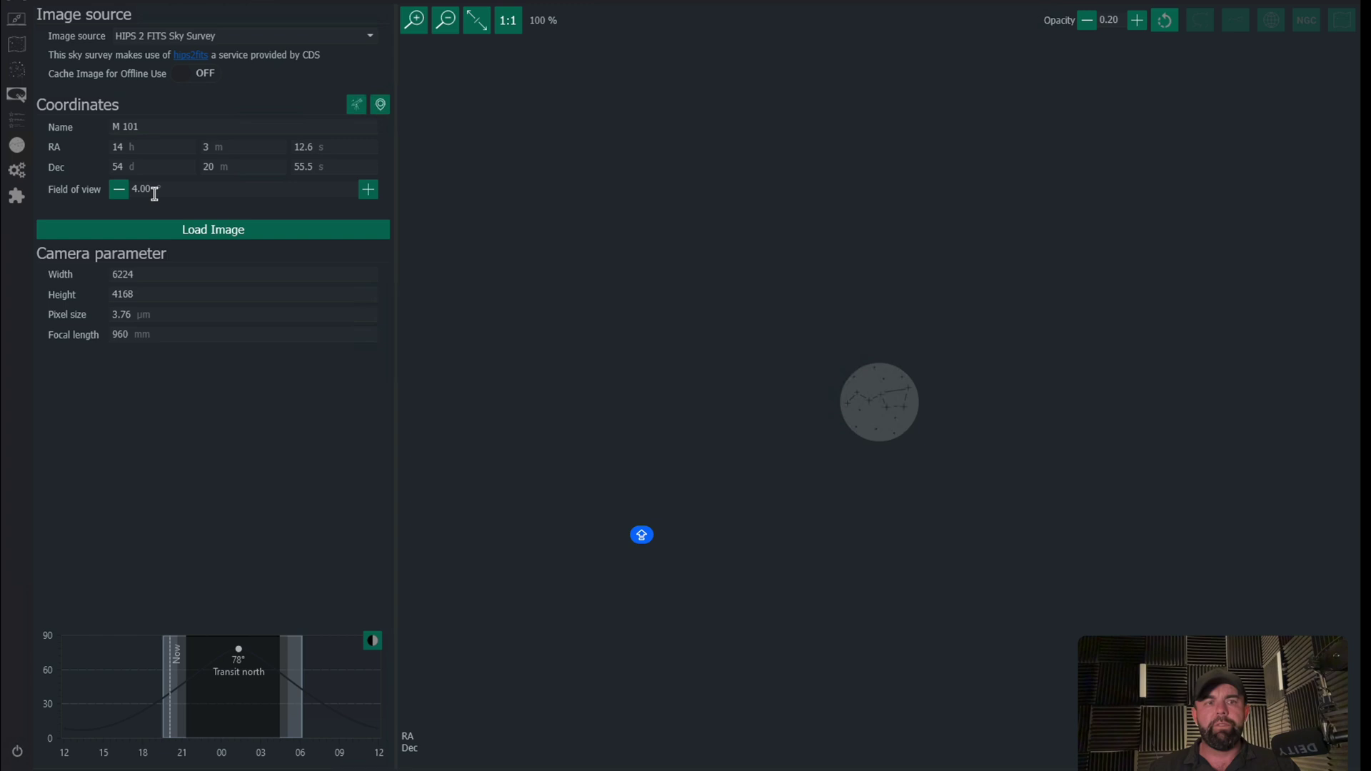
Load the M 101 survey image, frame the galaxy at a rotation of 348.78°, and slew and center on it.
left_click(279, 236)
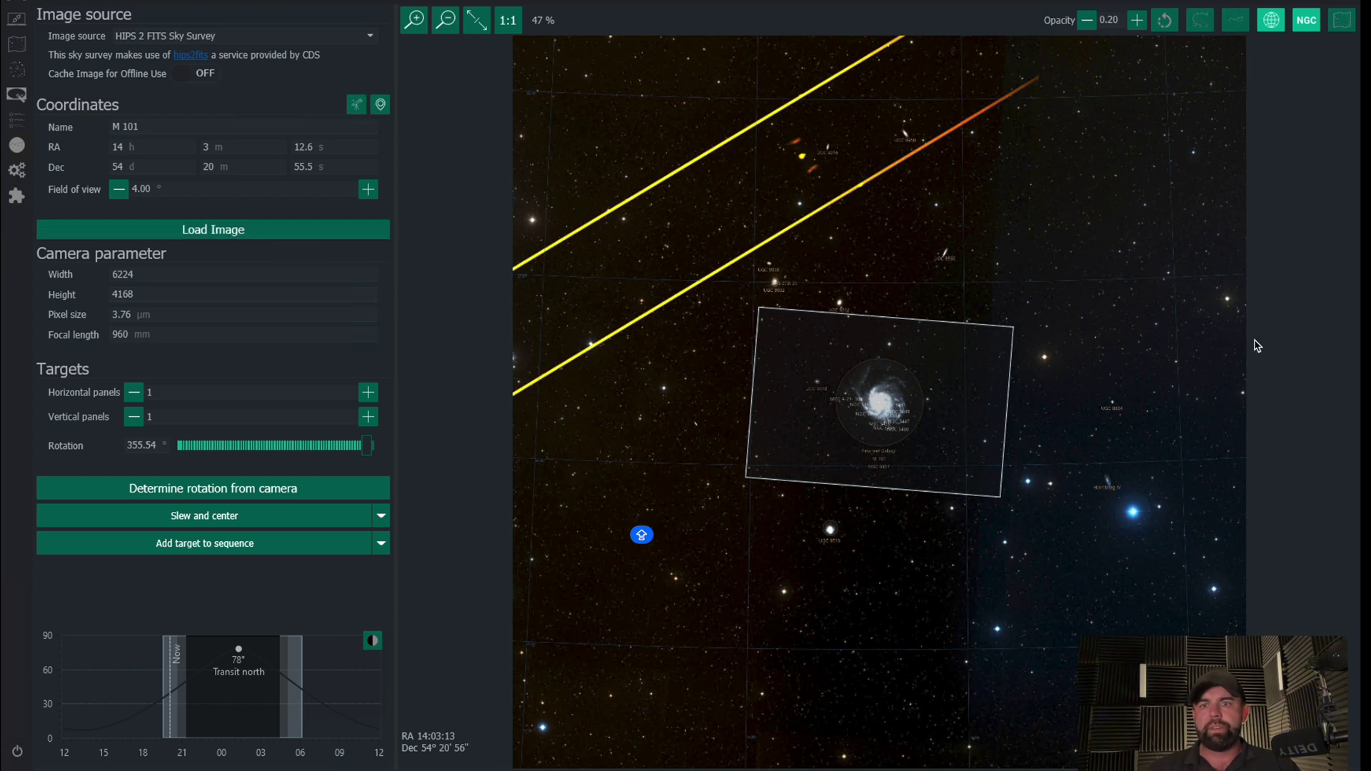
left_click_drag(867, 427, 864, 425)
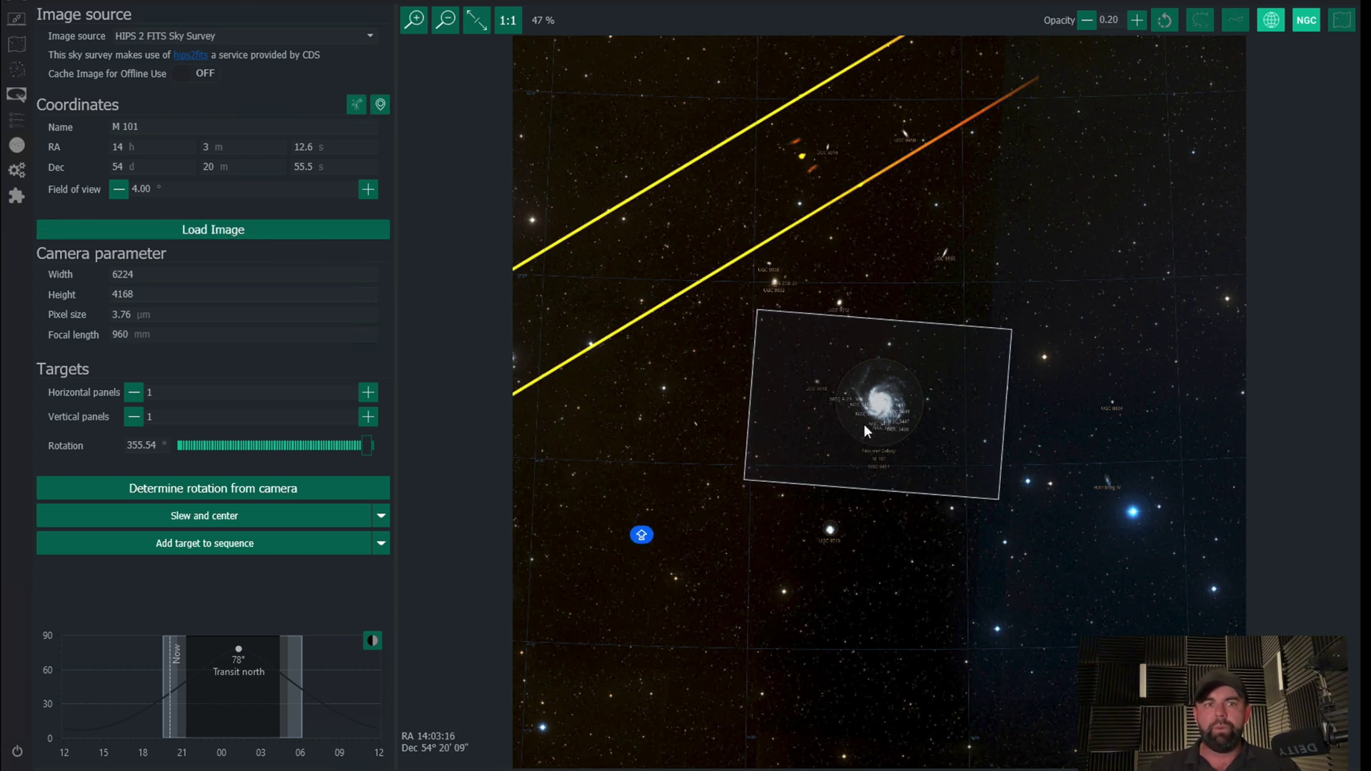
left_click(226, 514)
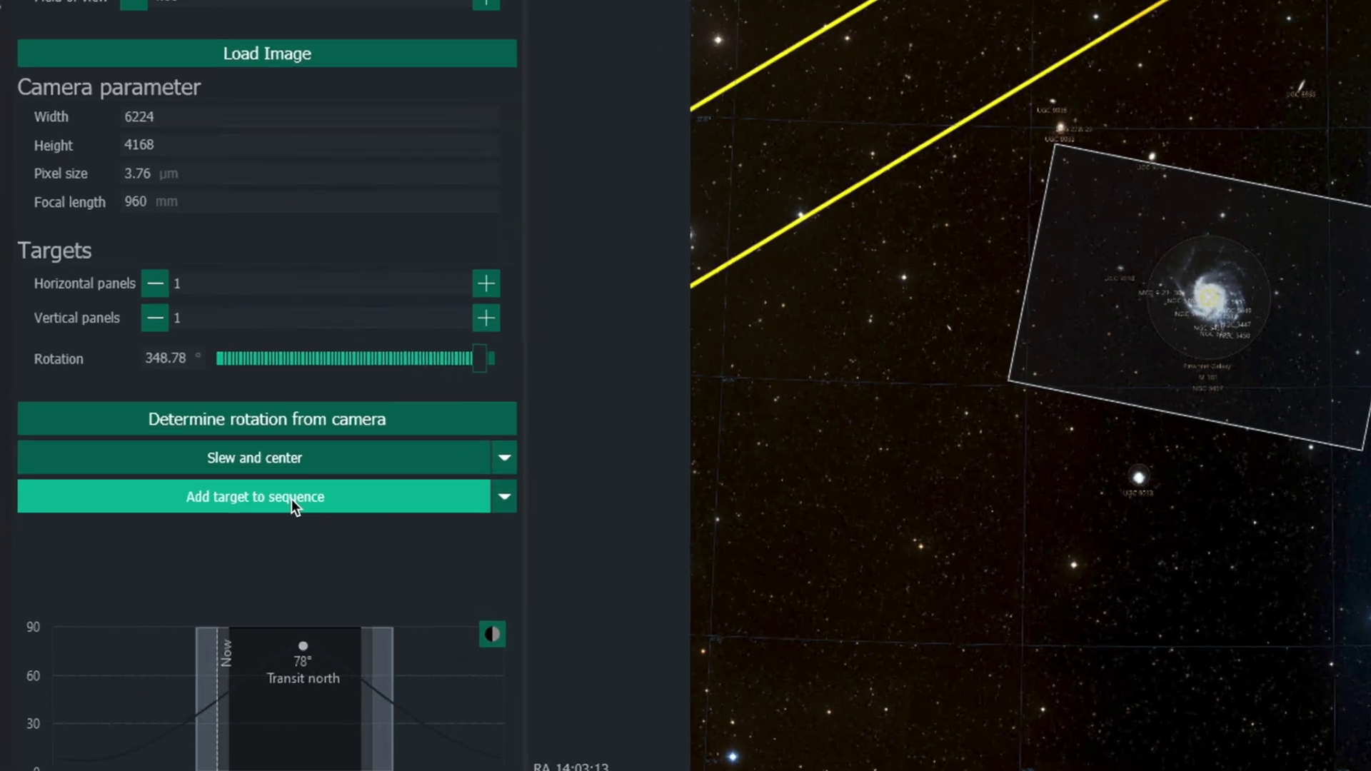
Bring up the Sequencer template choices for adding the framed M 101 target to a sequence.
left_click(232, 546)
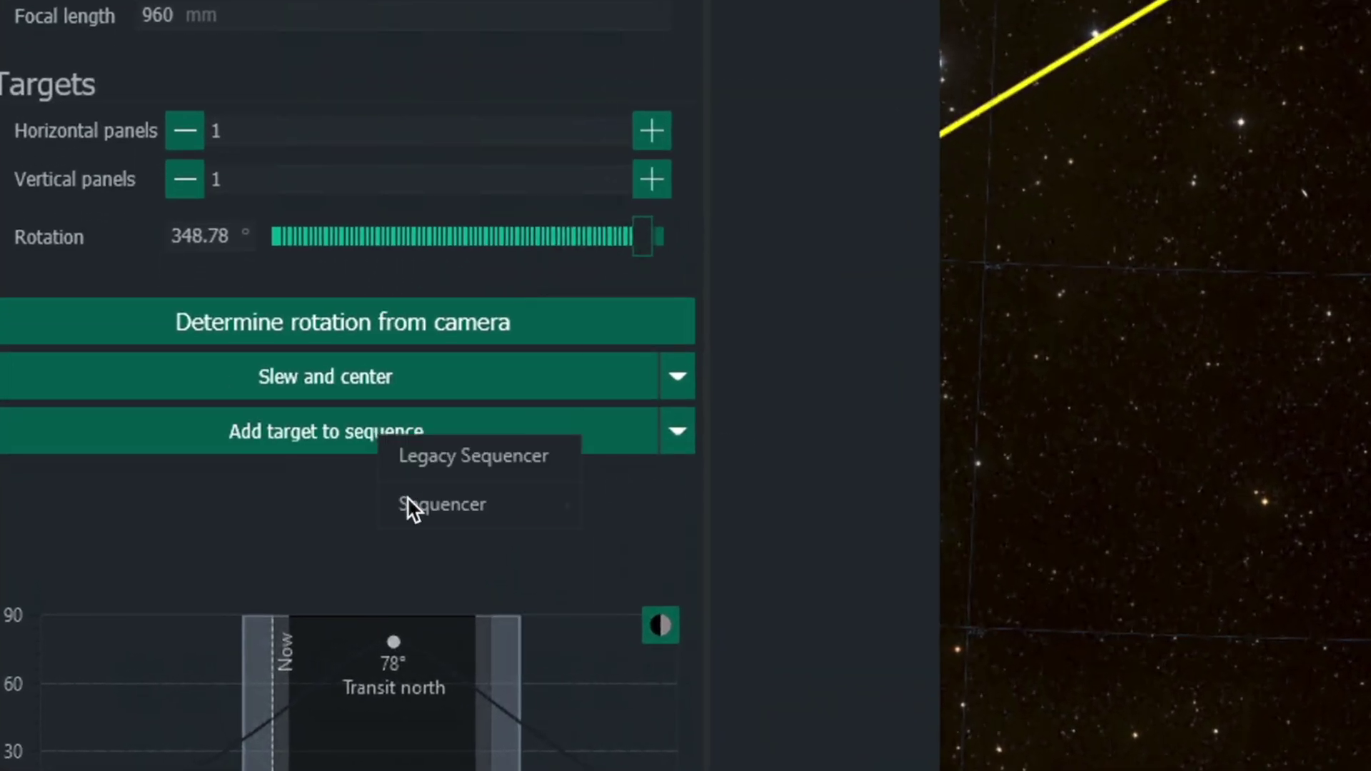
mouse_move(410, 500)
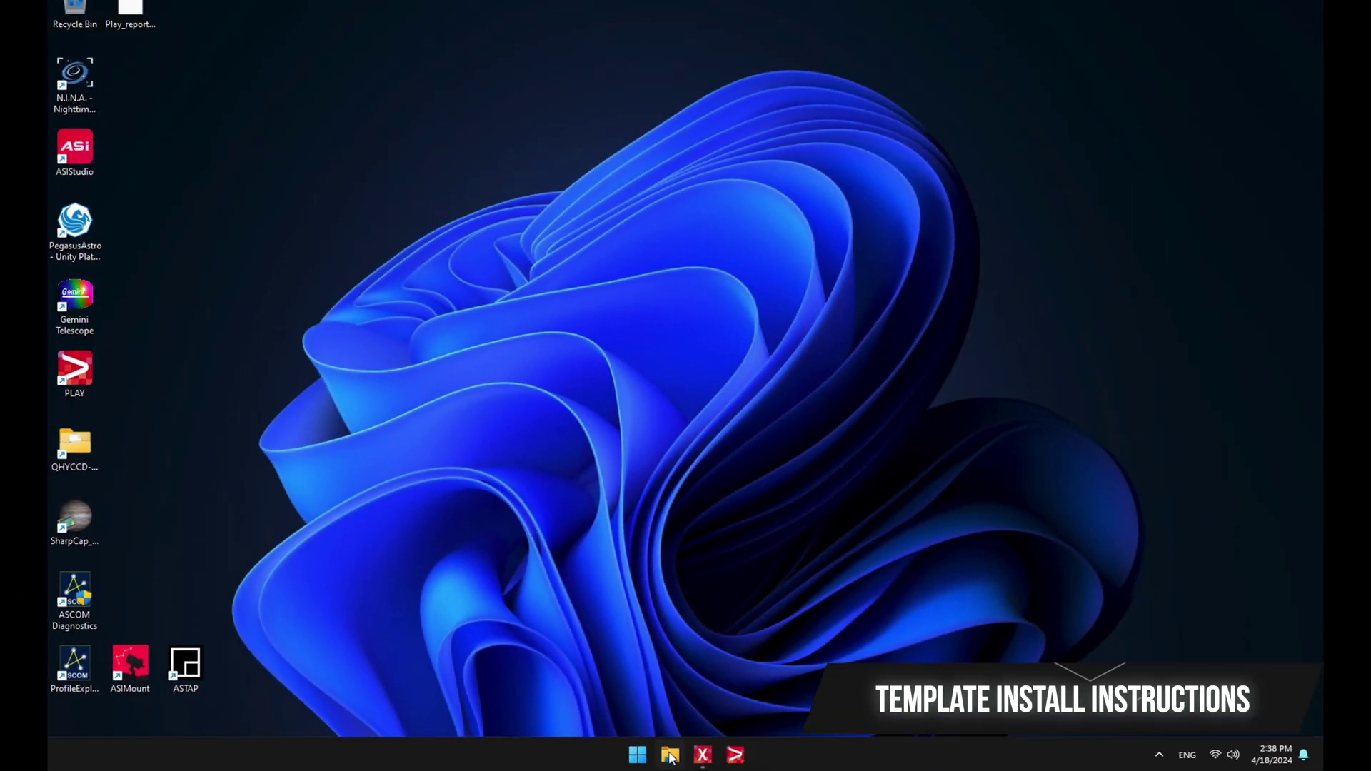
Switch to File Explorer and show the Templates folder inside Documents > N.I.N.A.
left_click(669, 756)
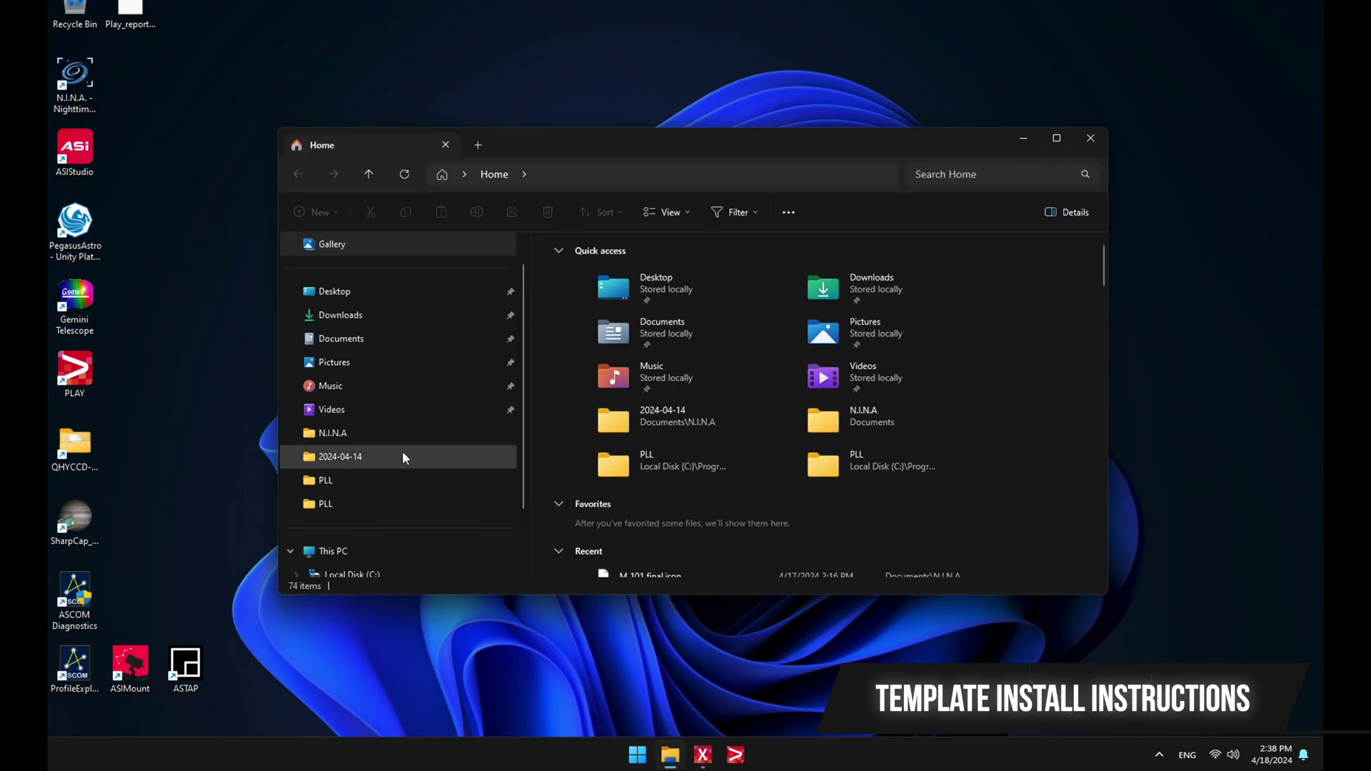
left_click(367, 428)
double_click(588, 494)
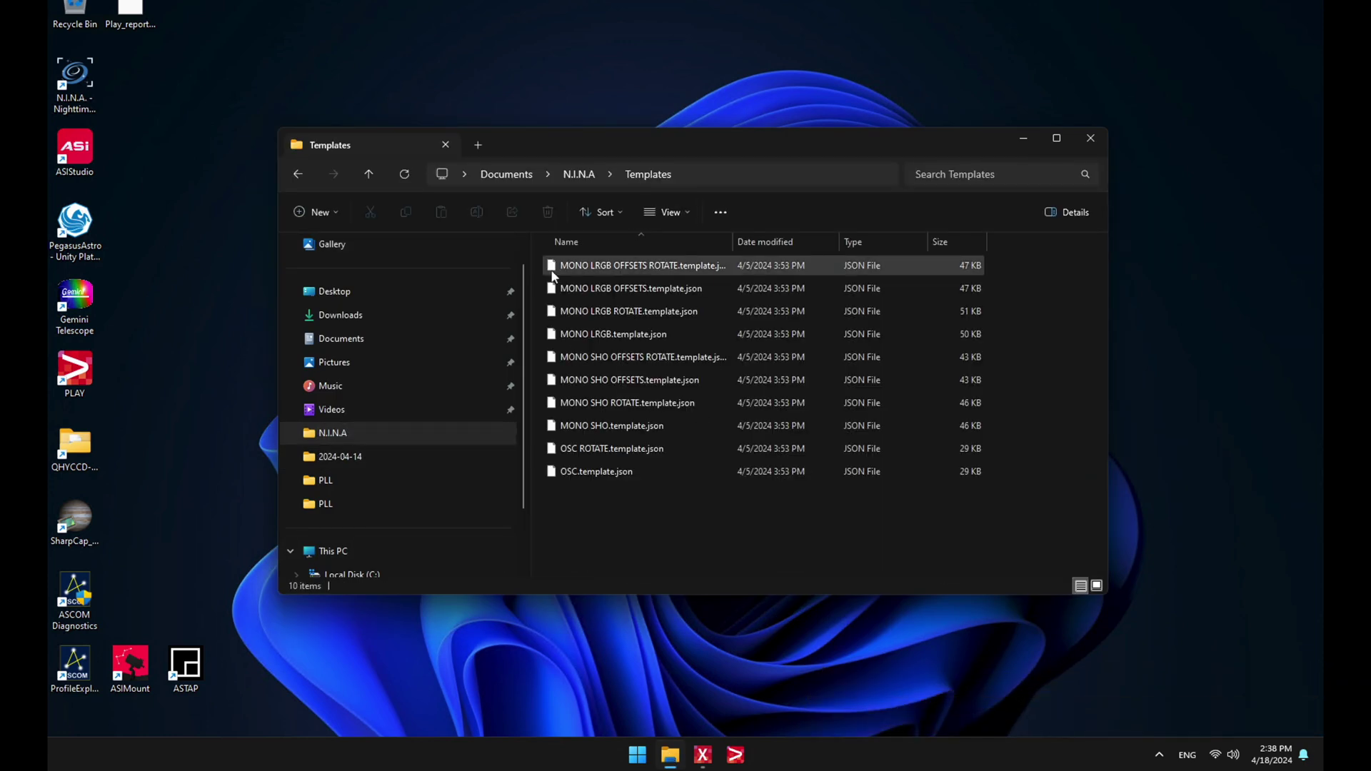
scroll(483, 349, "down", 1)
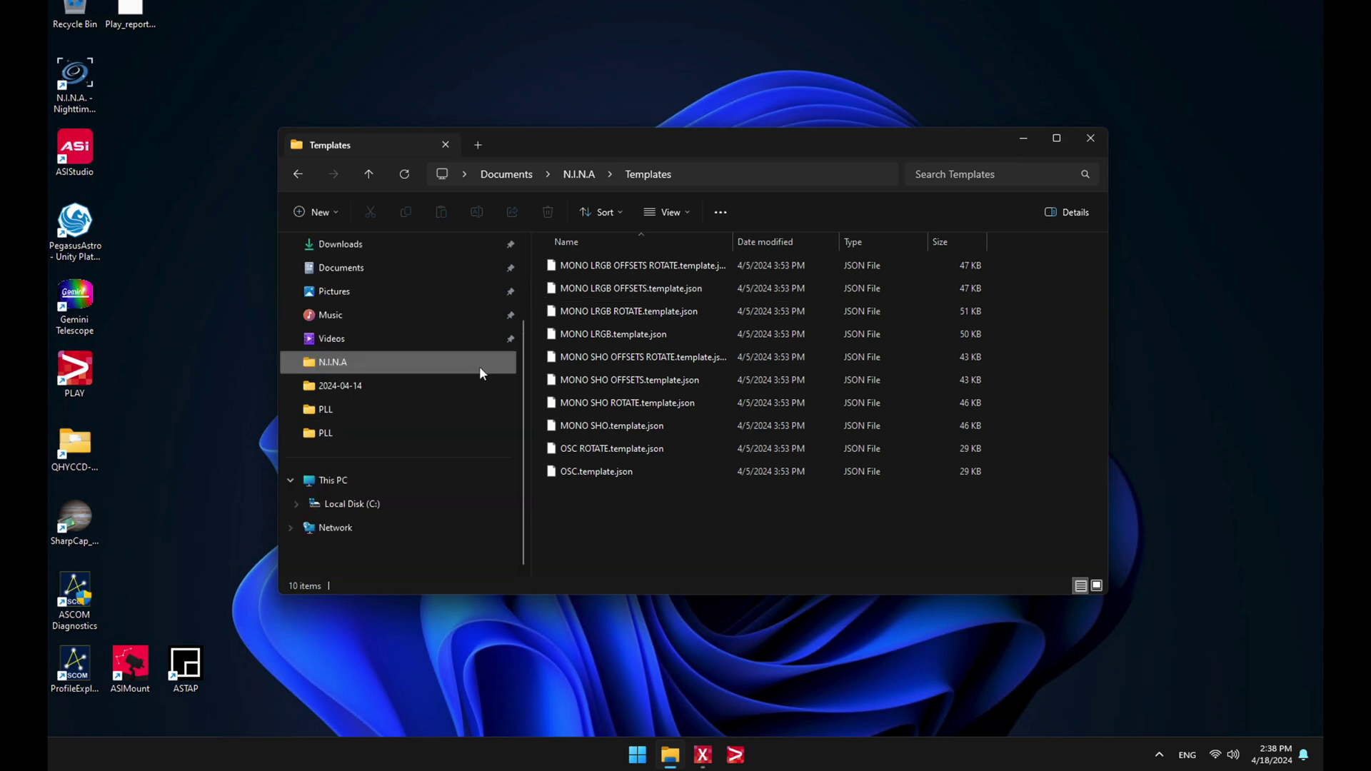
scroll(471, 362, "up", 2)
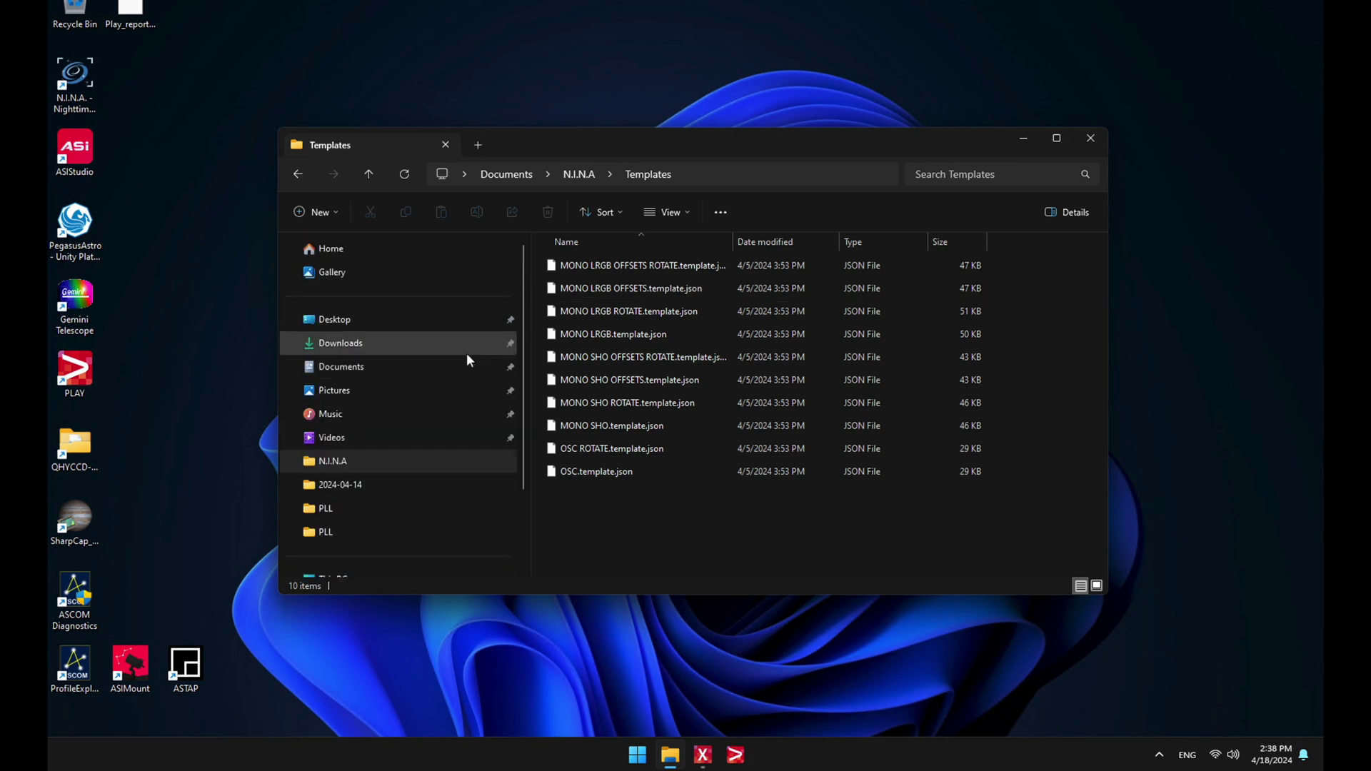
Browse the Downloads folder's contents, and return to the Templates folder of N.I.N.A.
left_click(392, 344)
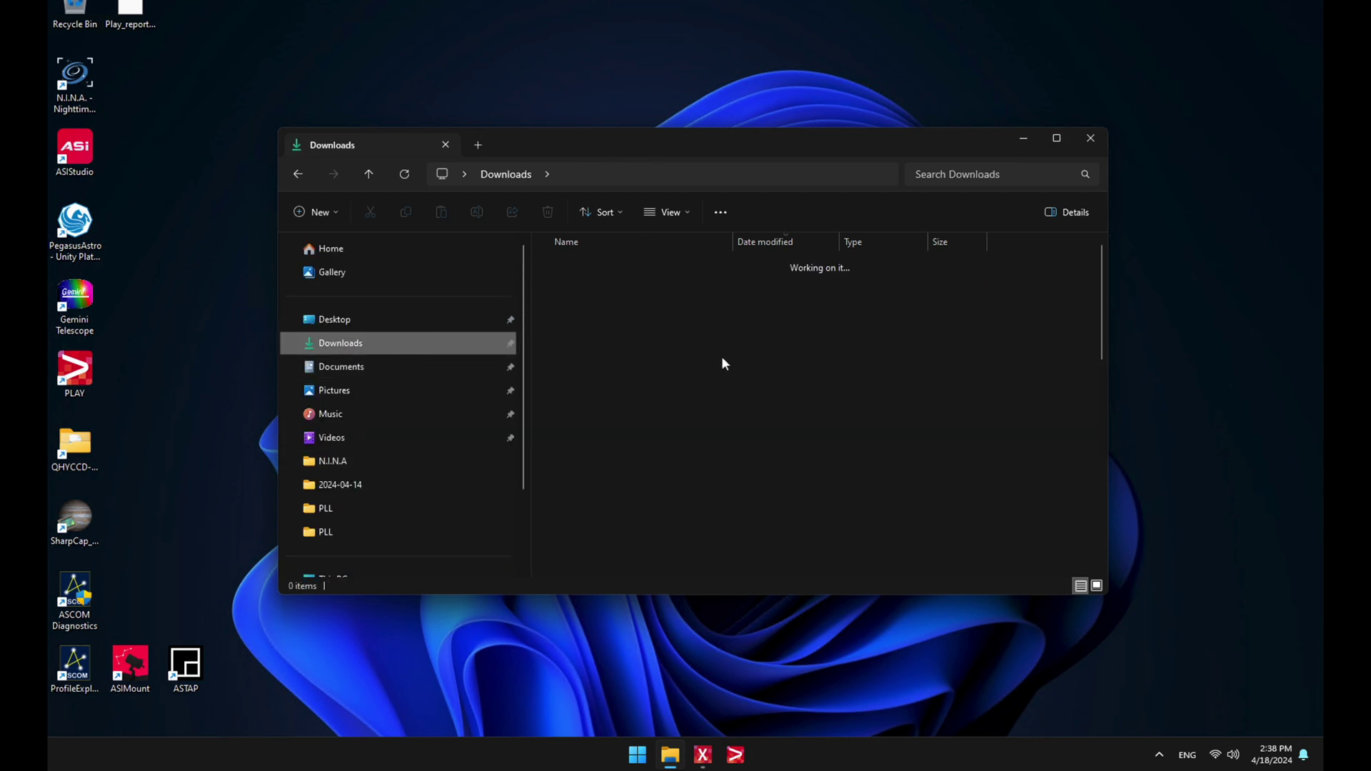
scroll(735, 469, "down", 7)
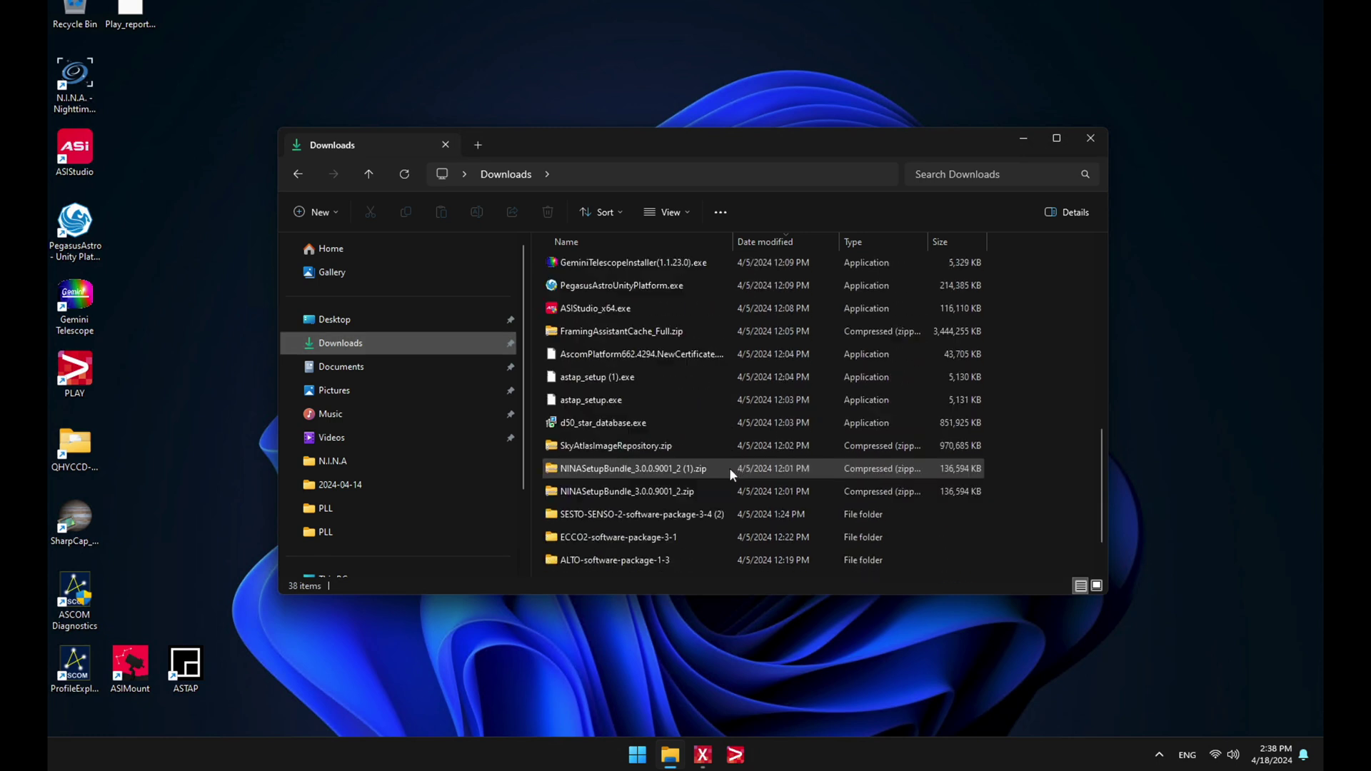
scroll(659, 465, "down", 1)
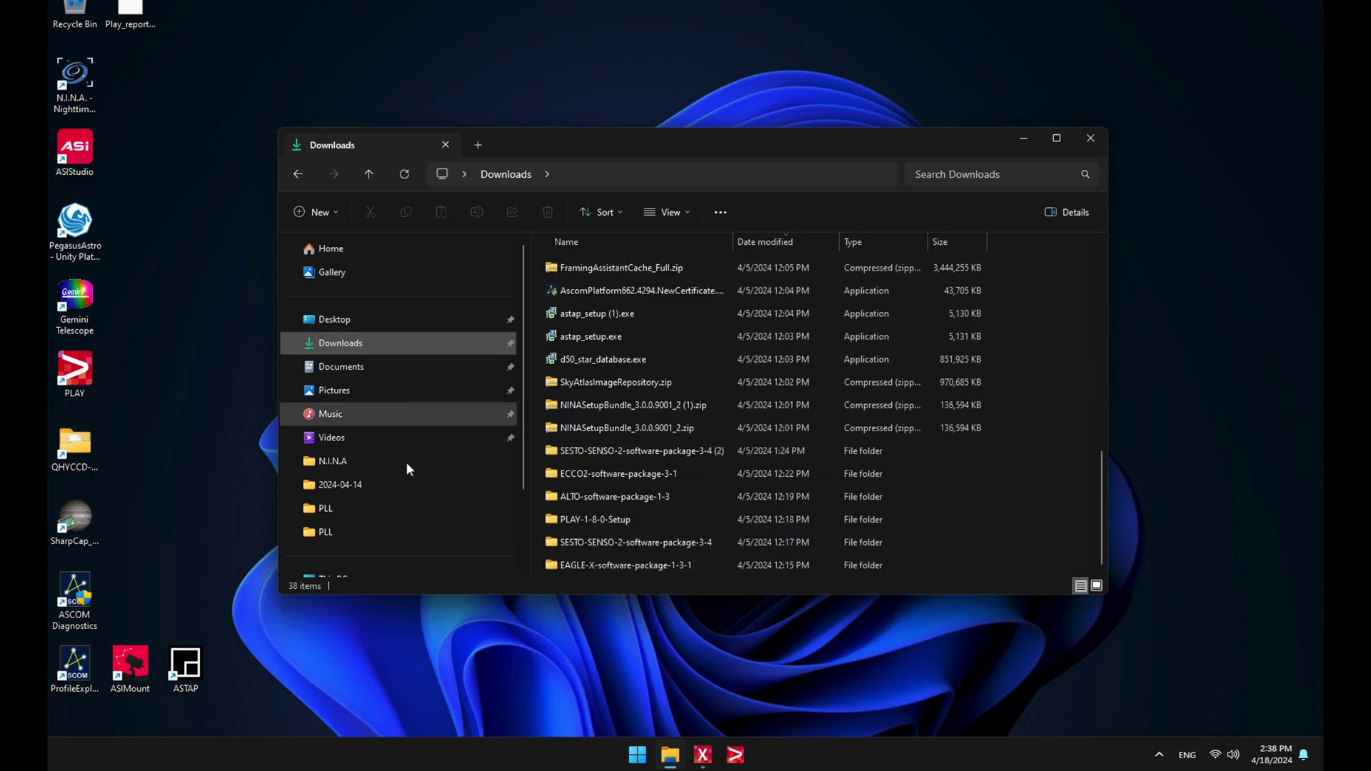
left_click(384, 469)
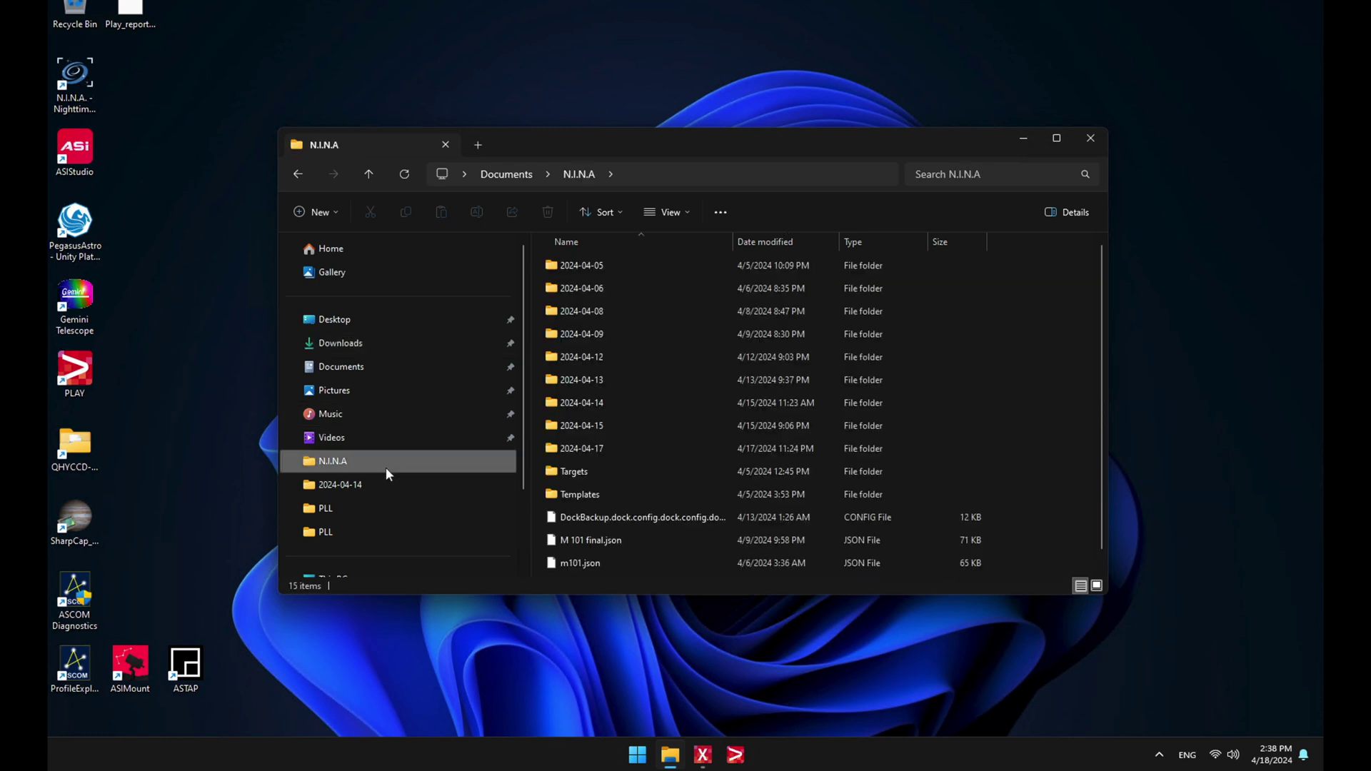
double_click(598, 490)
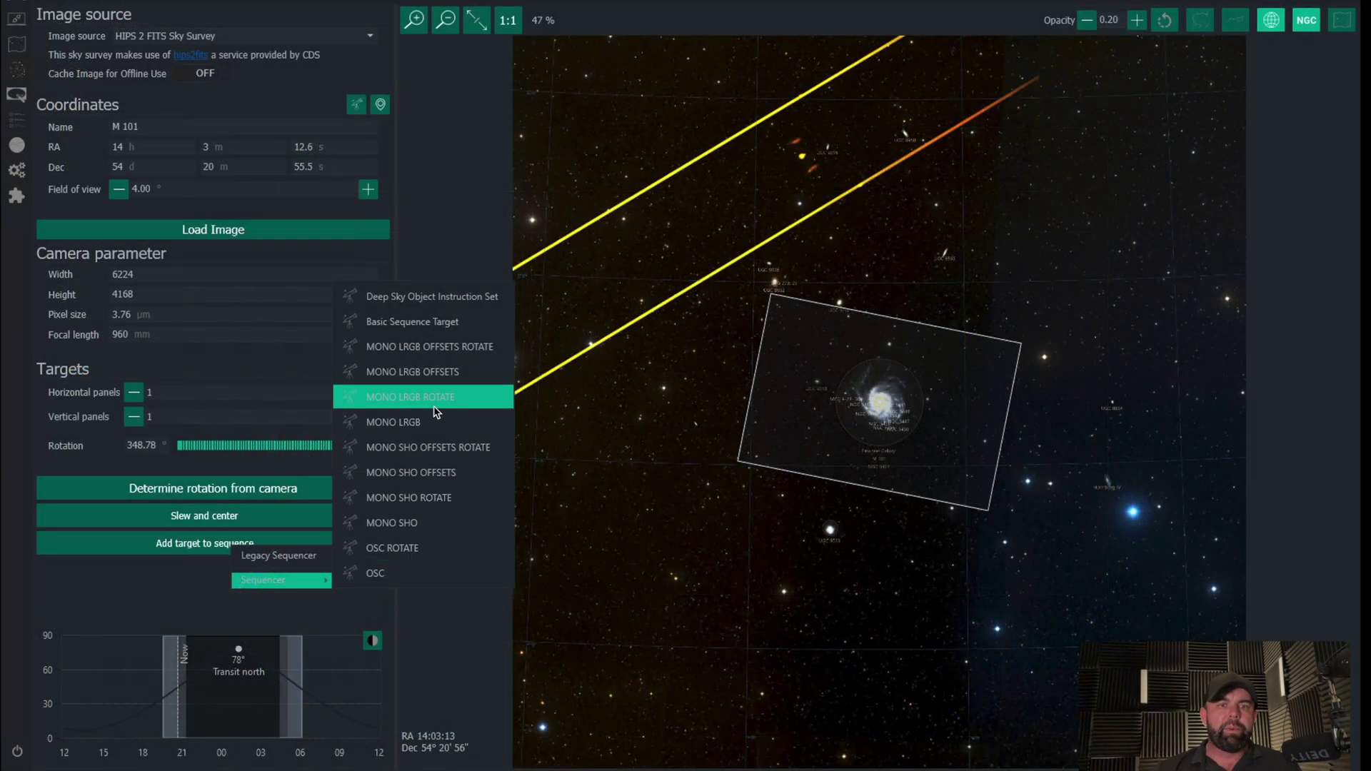
Switch back to N.I.N.A. and add M 101 to the Sequencer using the MONO LRGB ROTATE template.
left_click(438, 397)
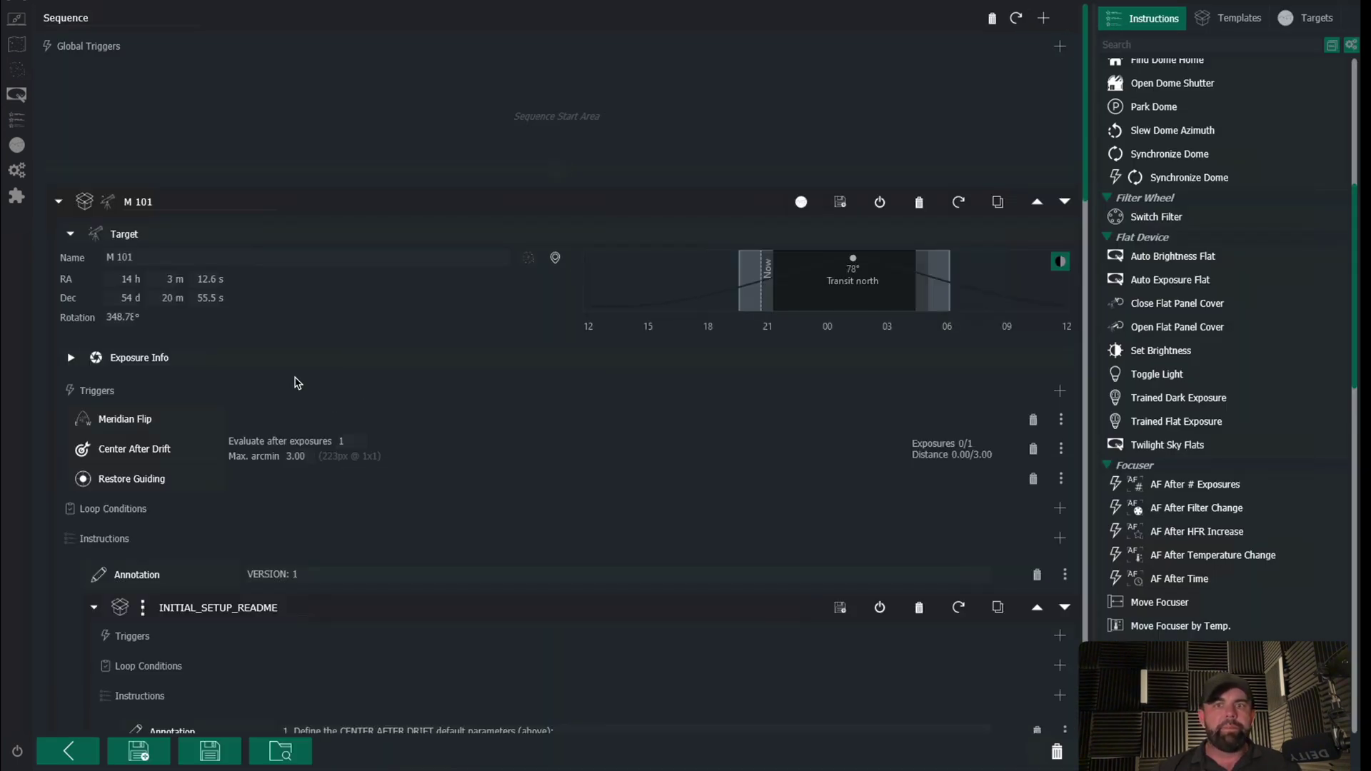
scroll(572, 309, "down", 3)
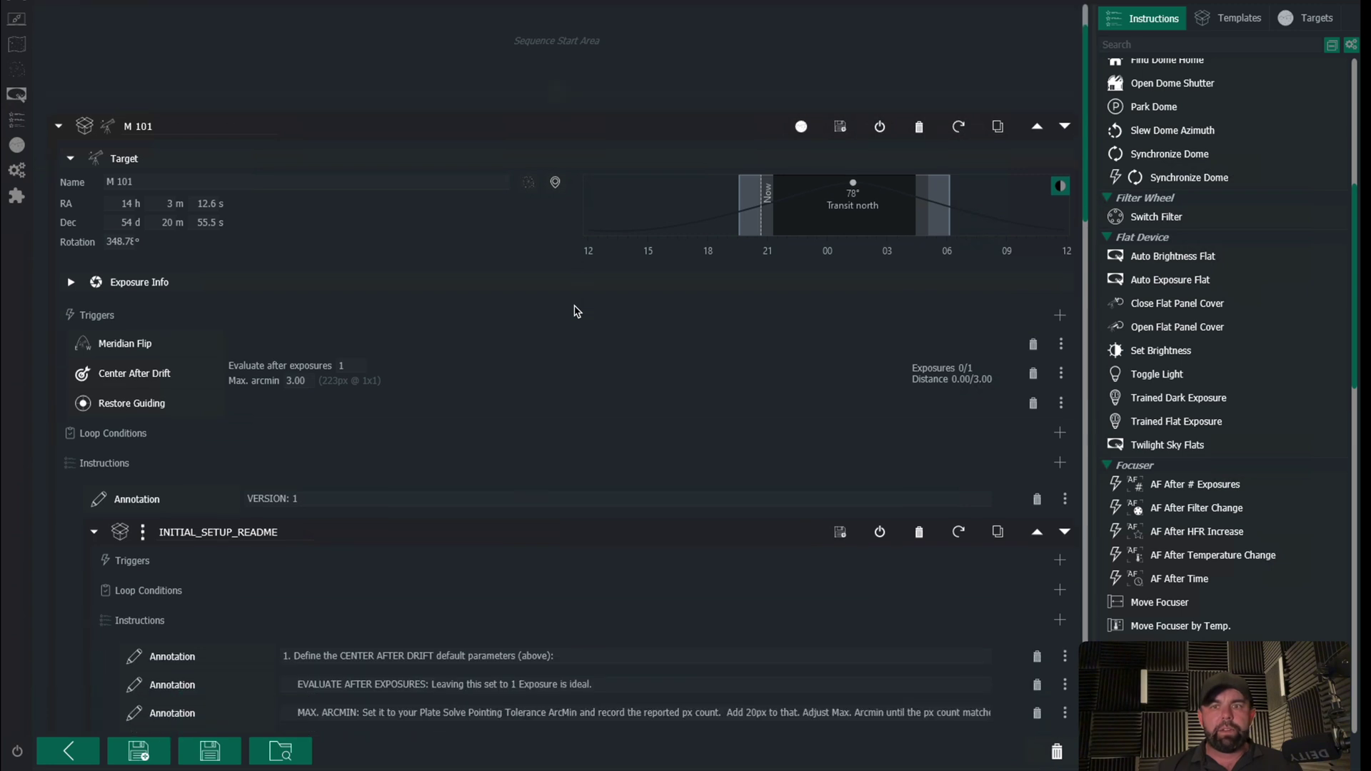
Set the maximum drift of the Center After Drift trigger to 1 arcmin.
scroll(577, 310, "up", 3)
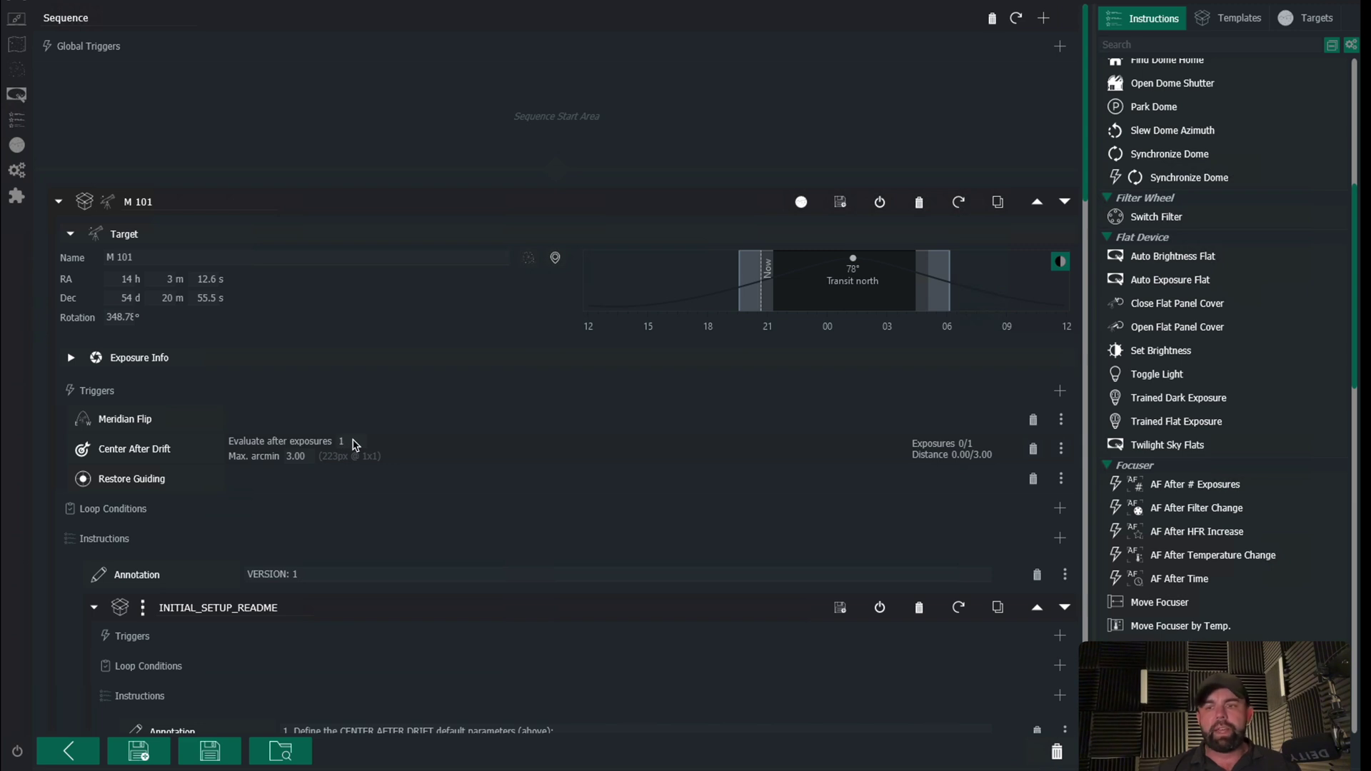
double_click(294, 457)
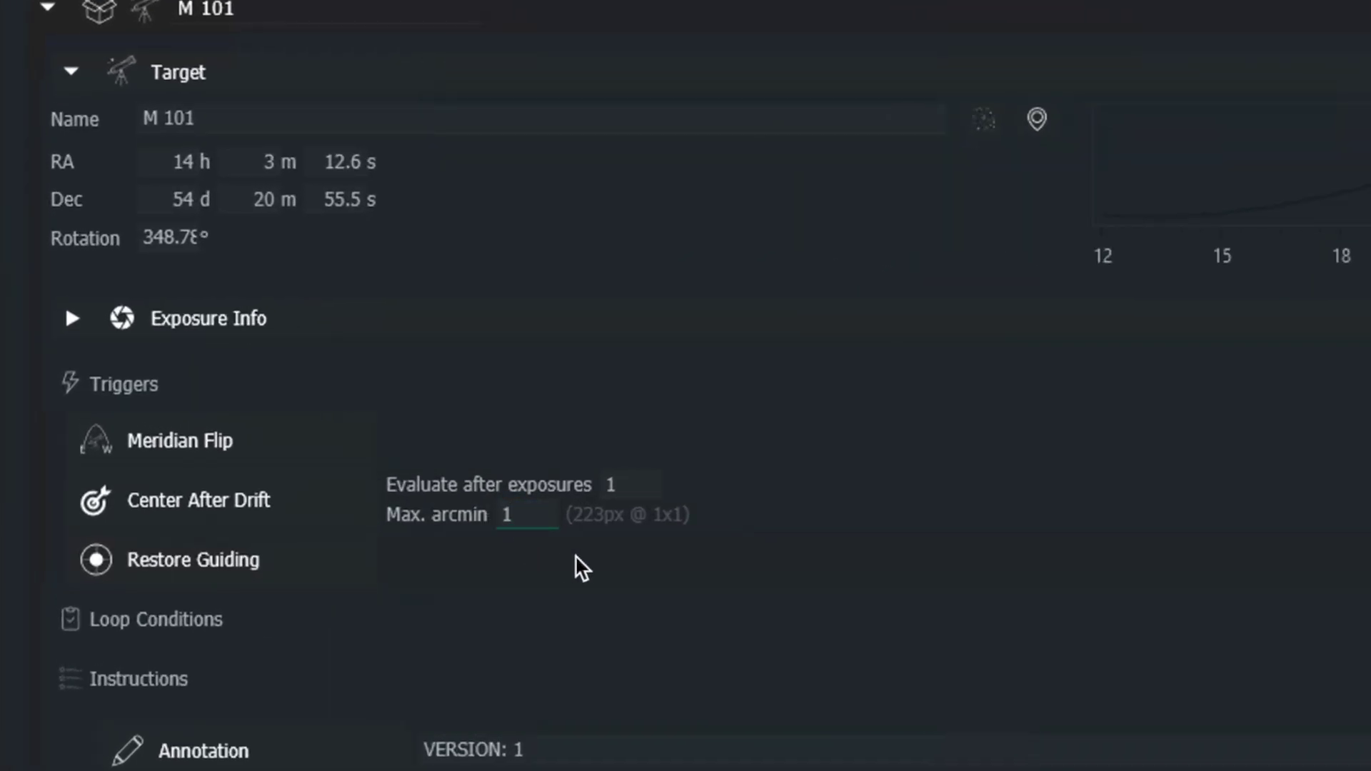
type("1")
Read the setup notes and delete the INITIAL_SETUP_README and SEQUENCE_USAGE_README containers from the M 101 sequence.
scroll(739, 548, "down", 3)
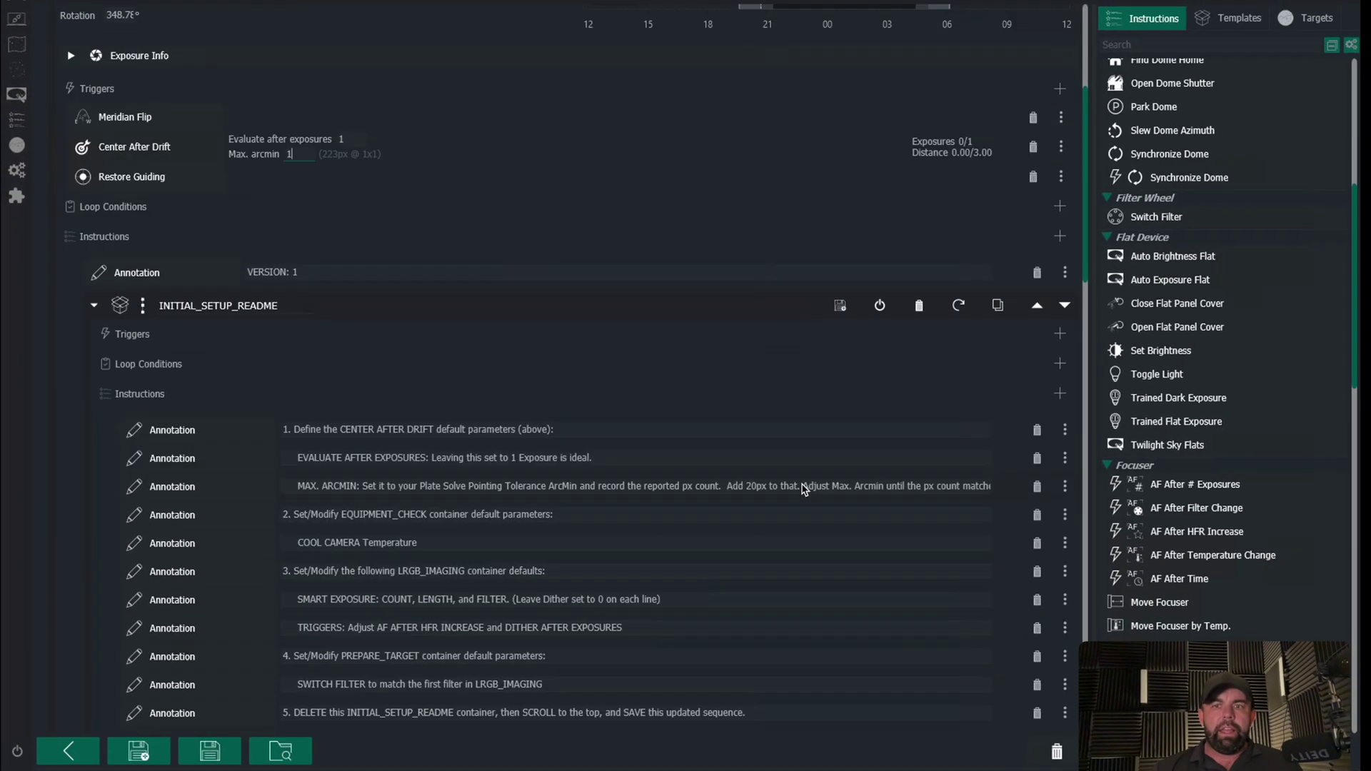
scroll(817, 435, "up", 1)
scroll(816, 435, "down", 4)
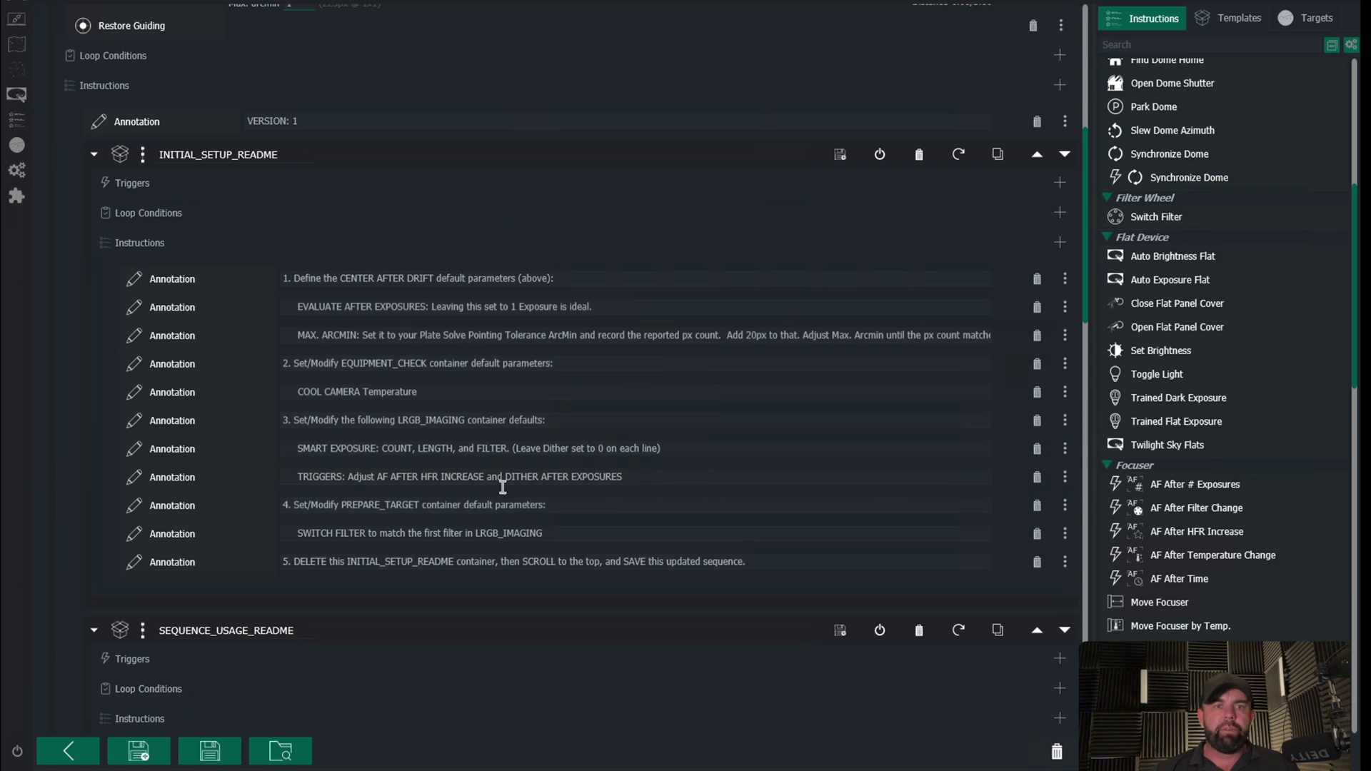
left_click(918, 155)
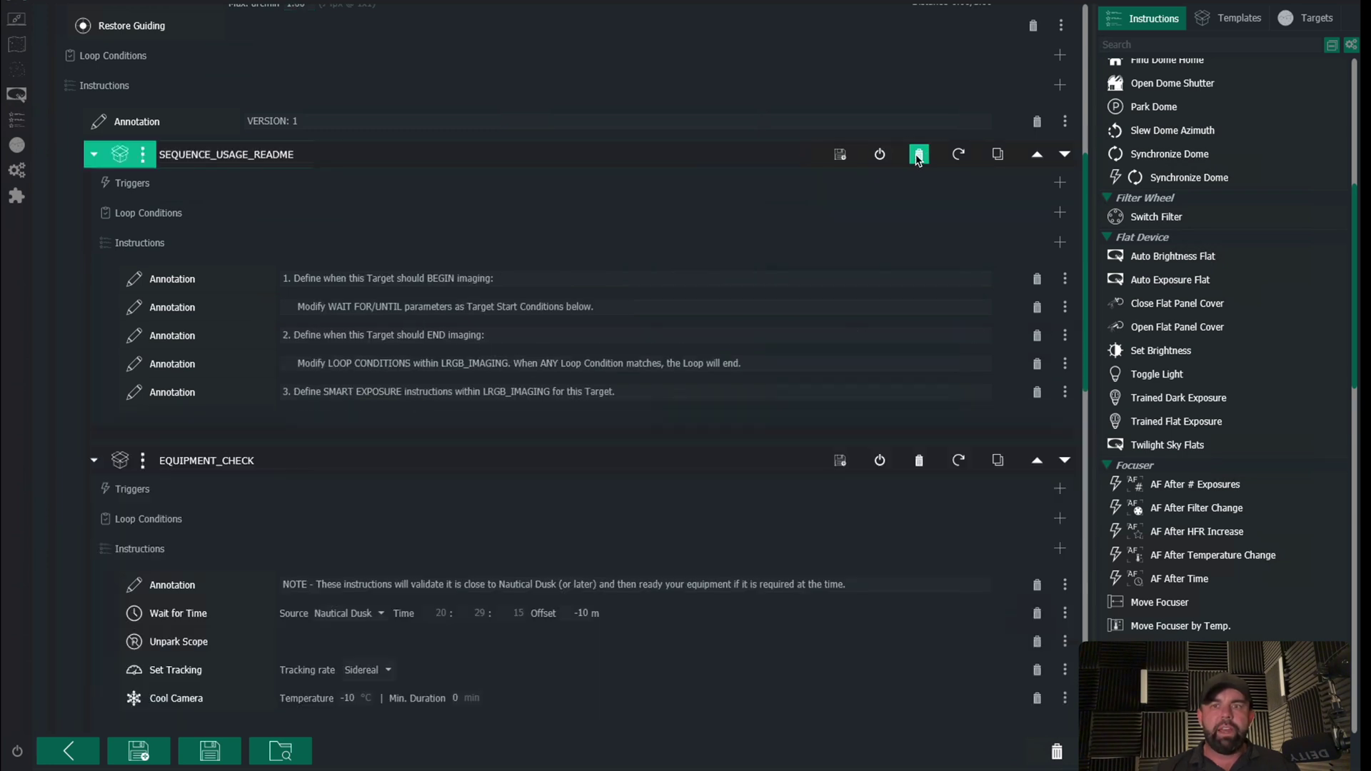
left_click(918, 155)
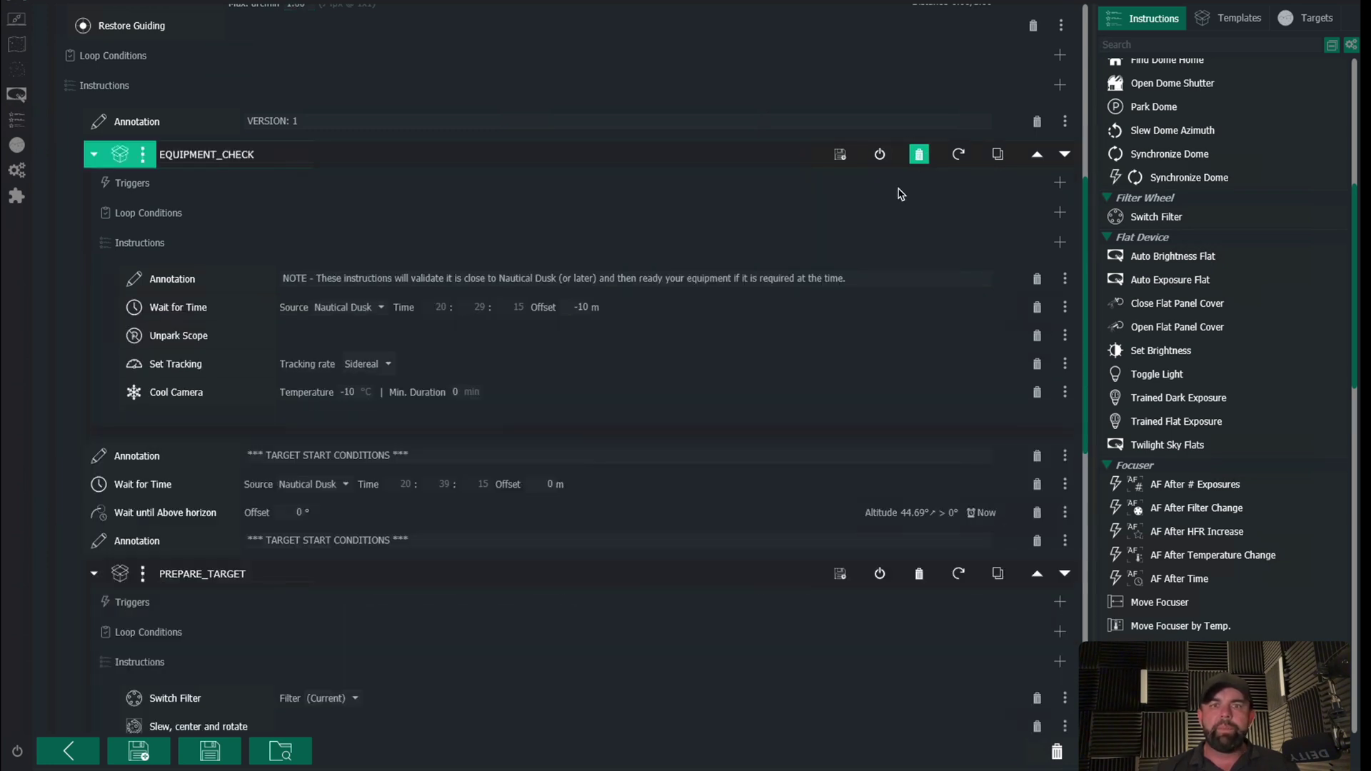
Review the M 101 triggers, the EQUIPMENT_CHECK instructions, and the target start conditions.
scroll(828, 240, "up", 4)
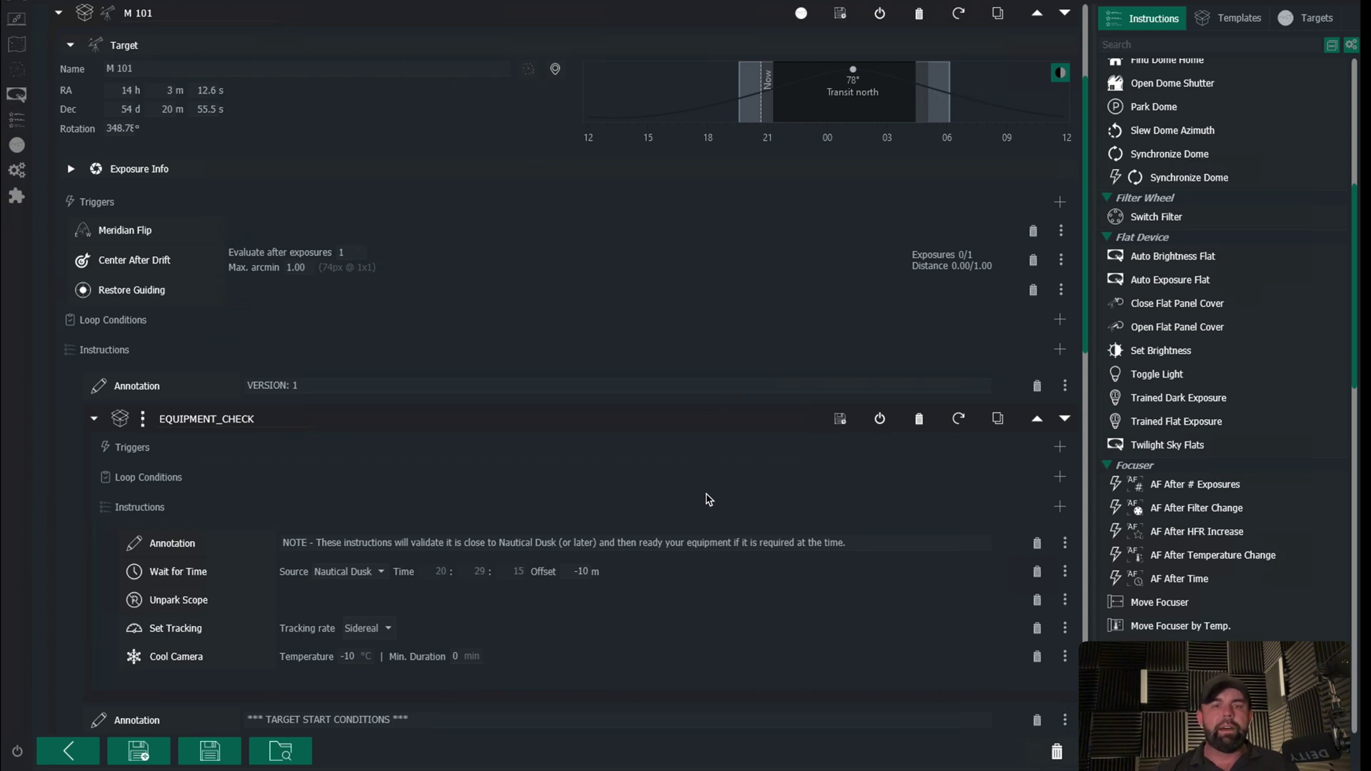
scroll(704, 491, "down", 2)
scroll(614, 485, "down", 2)
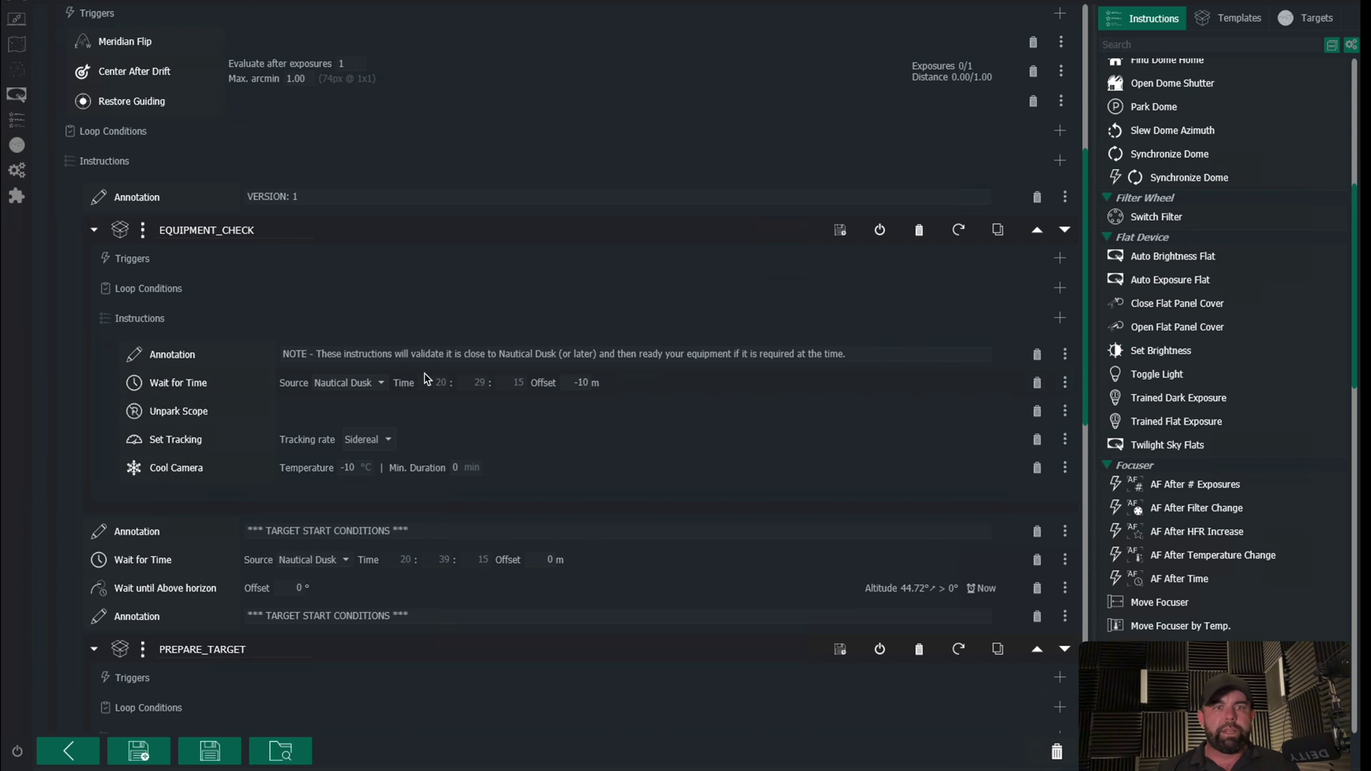
scroll(369, 300, "up", 3)
scroll(369, 317, "down", 3)
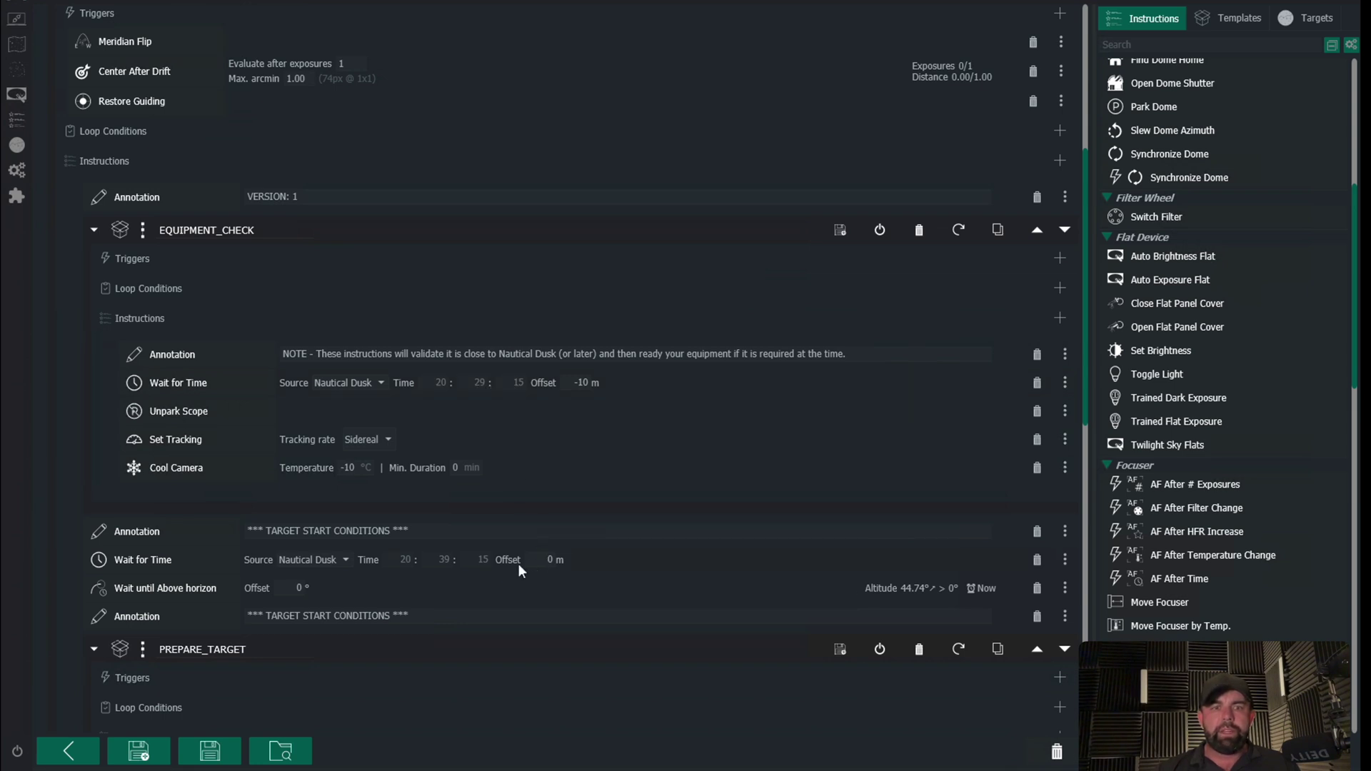
Set the Switch Filter instruction in the PREPARE_TARGET container to the L filter.
scroll(431, 533, "down", 3)
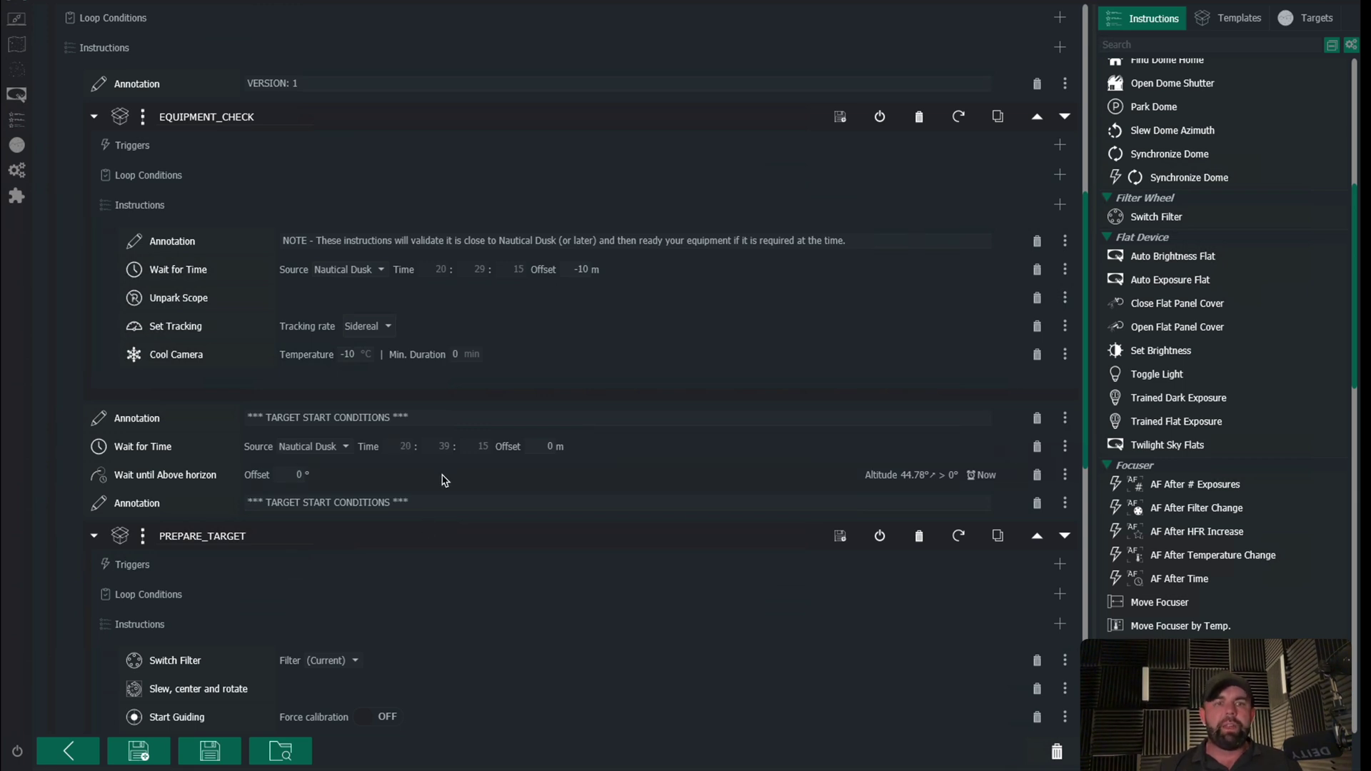
scroll(478, 617, "down", 3)
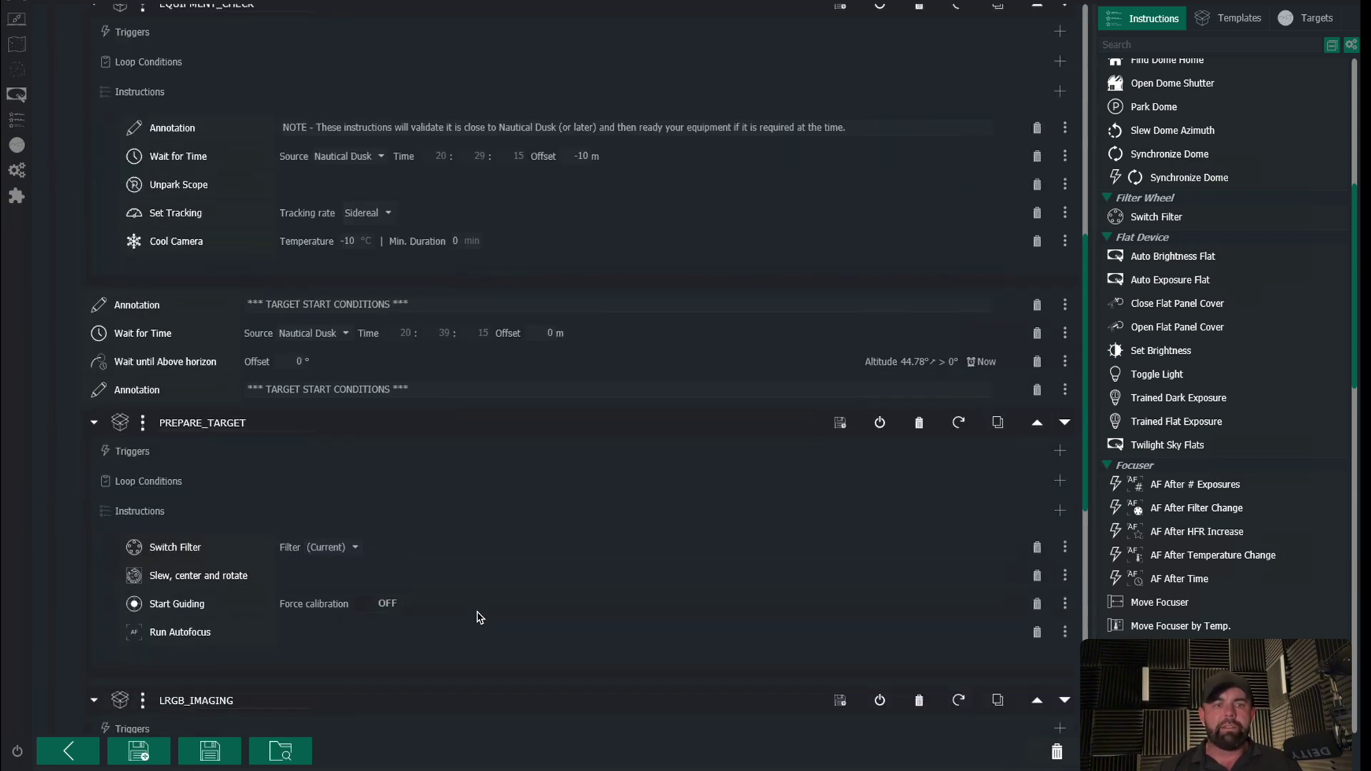
left_click(315, 406)
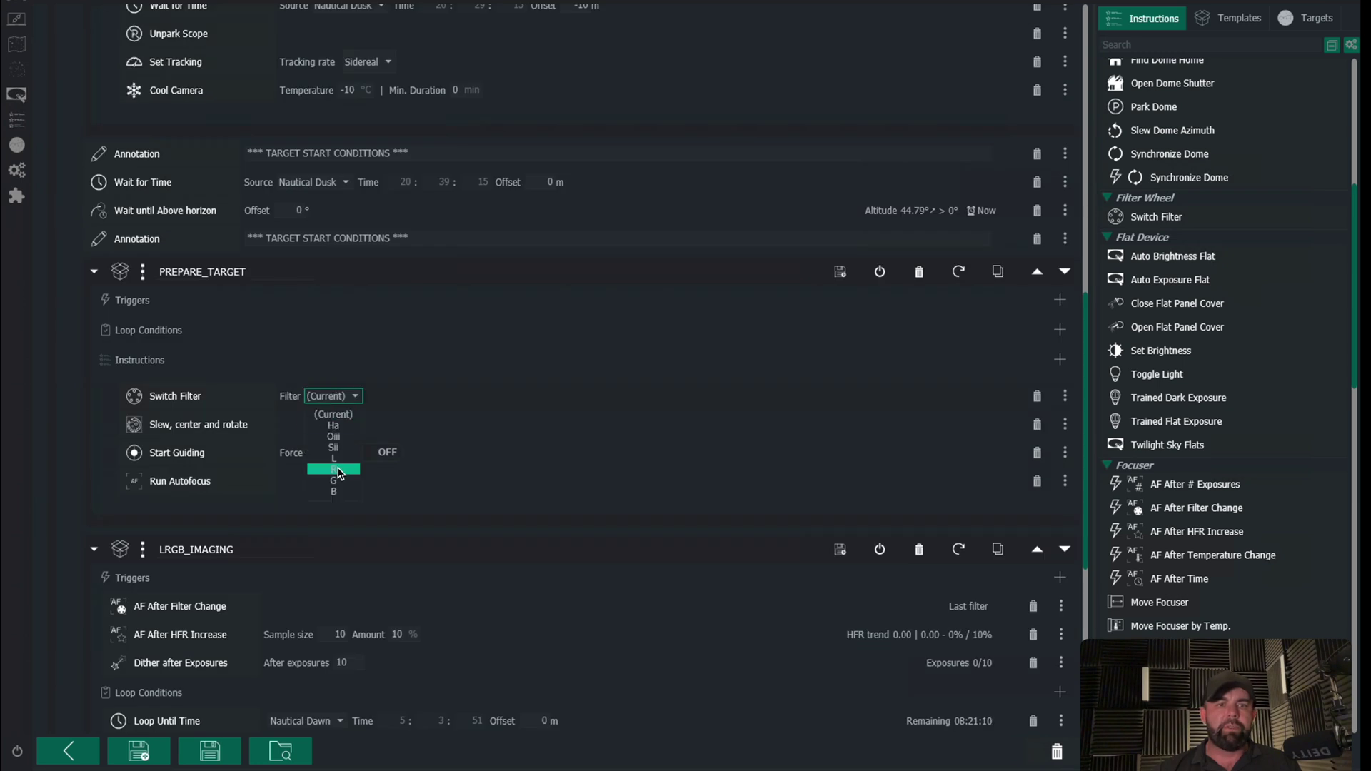
left_click(332, 451)
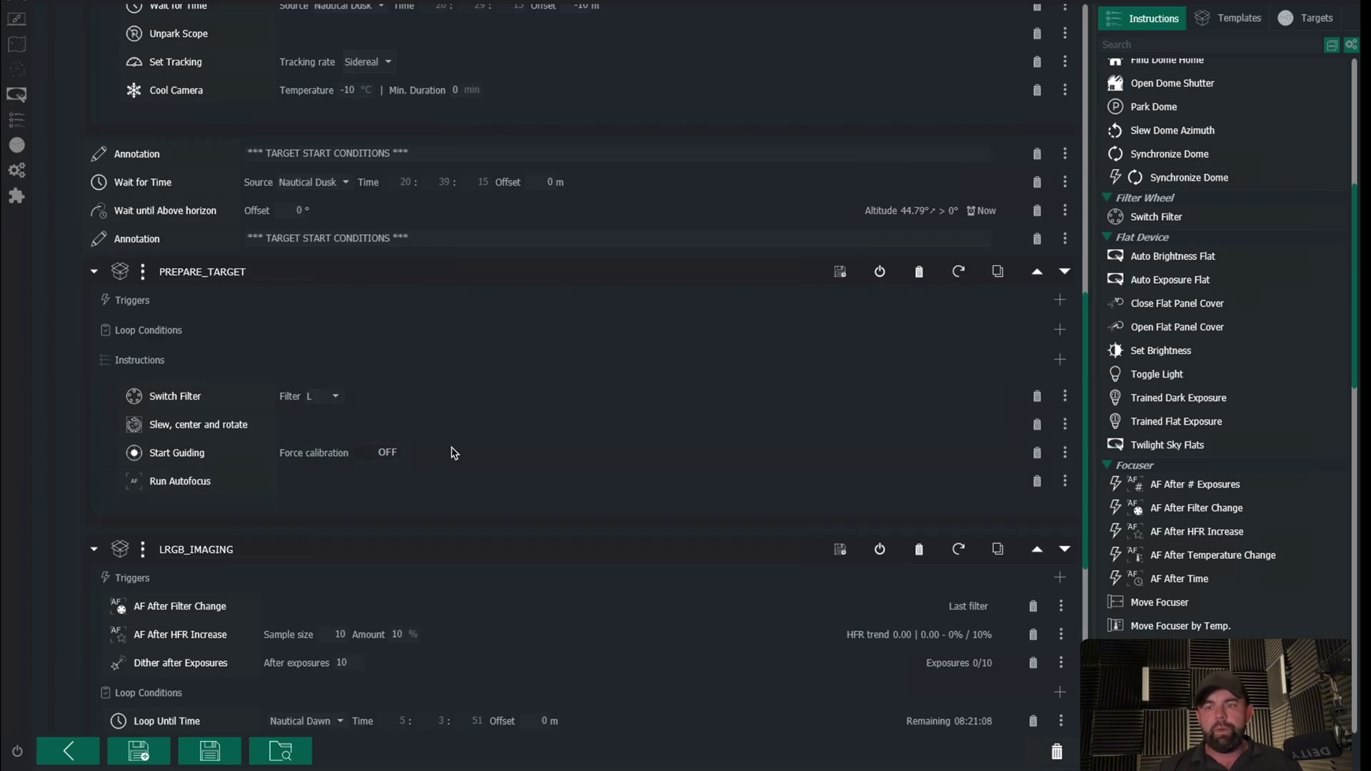
Set the sample size of the AF After HFR Increase trigger in LRGB_IMAGING to 6.
scroll(446, 450, "down", 2)
scroll(451, 450, "down", 2)
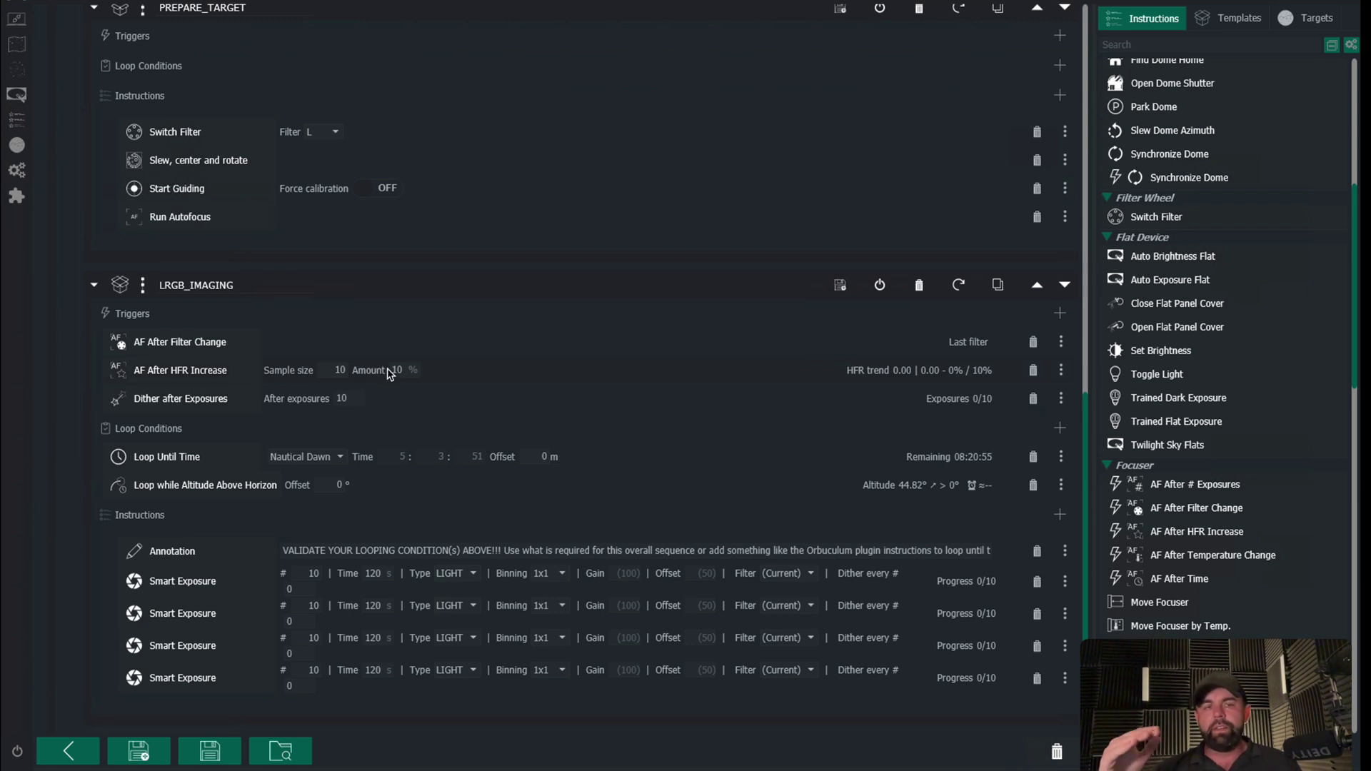
left_click(333, 371)
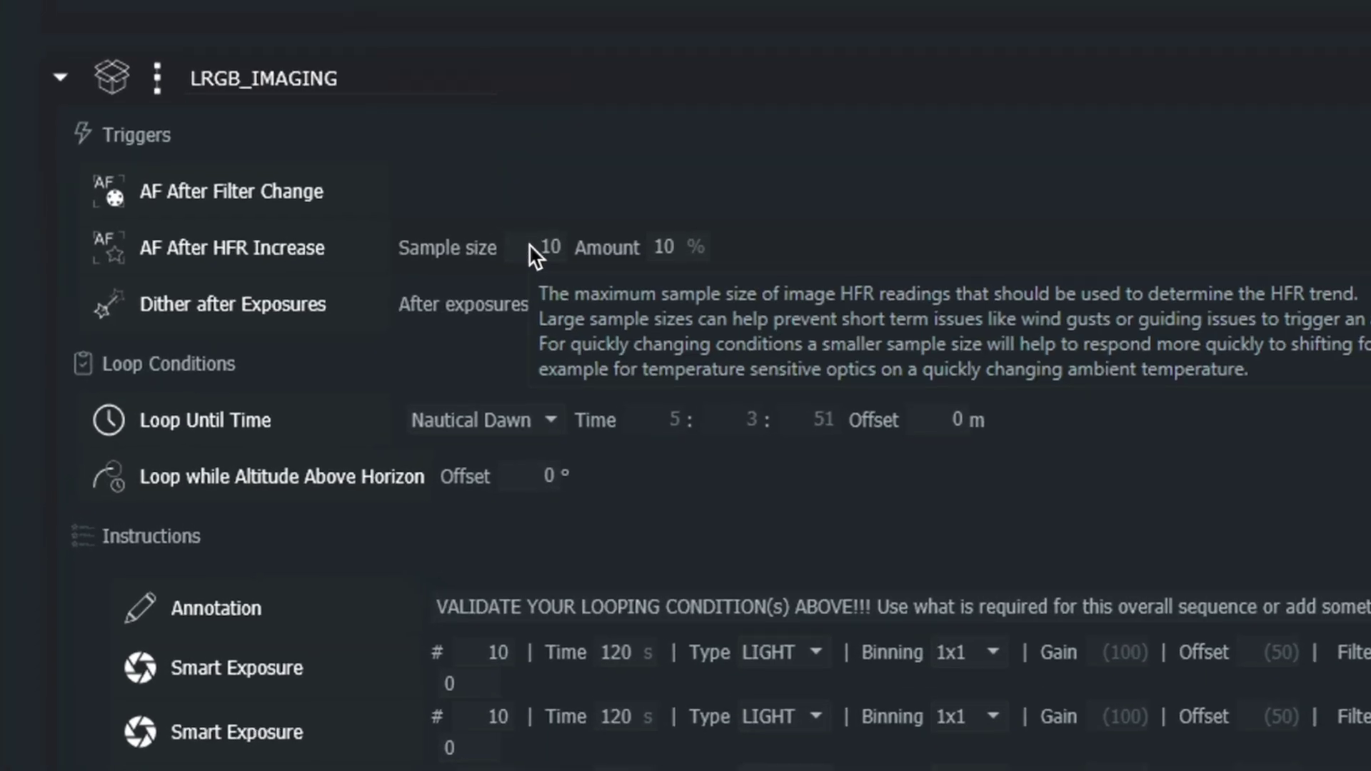
double_click(564, 247)
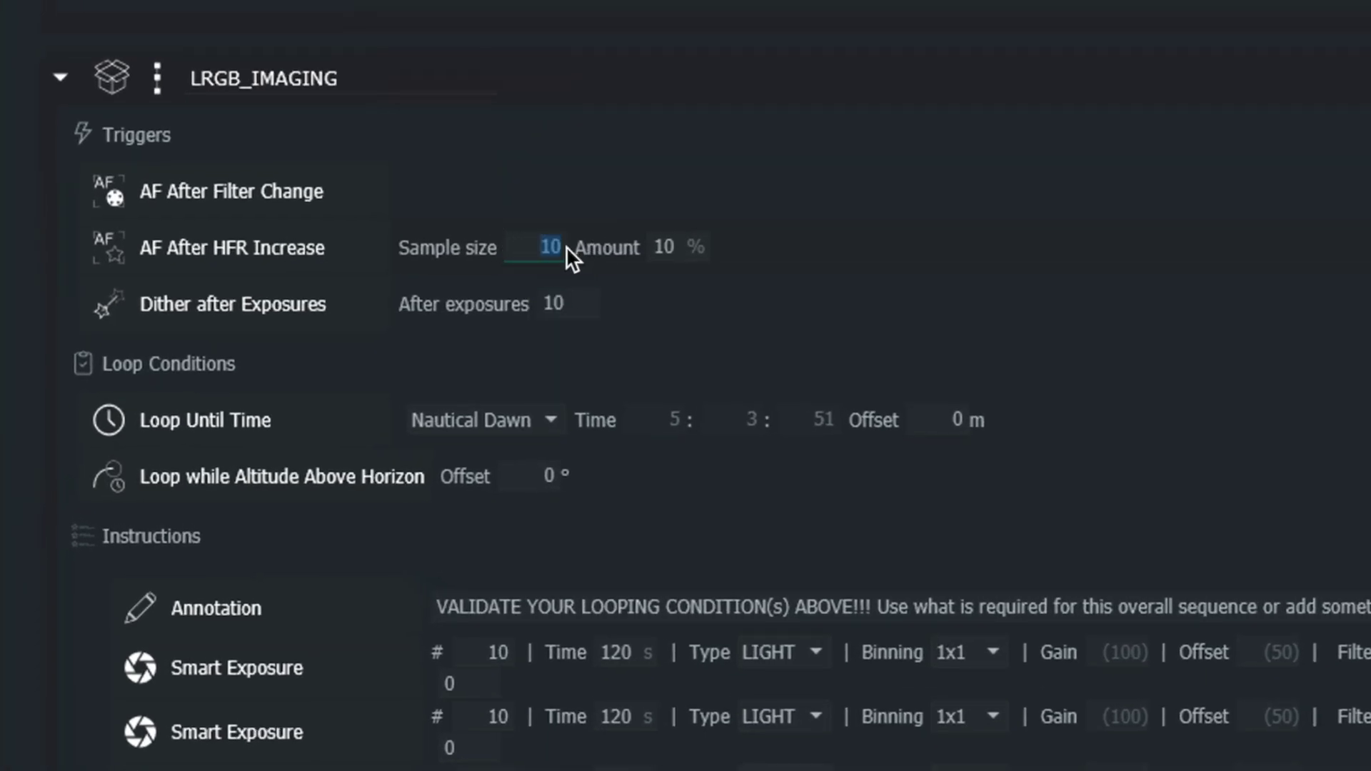
type("5")
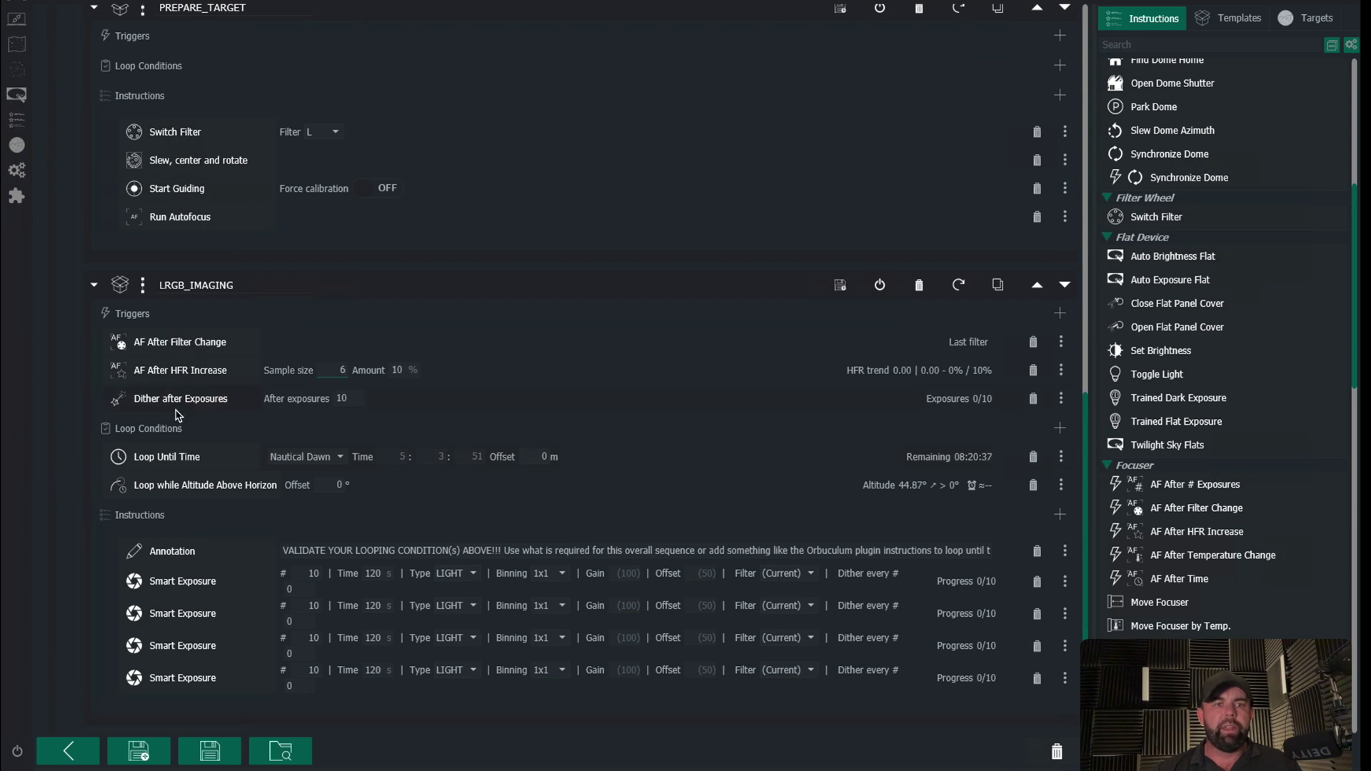
Set the Dither after Exposures trigger in LRGB_IMAGING to 6 exposures.
left_click(338, 400)
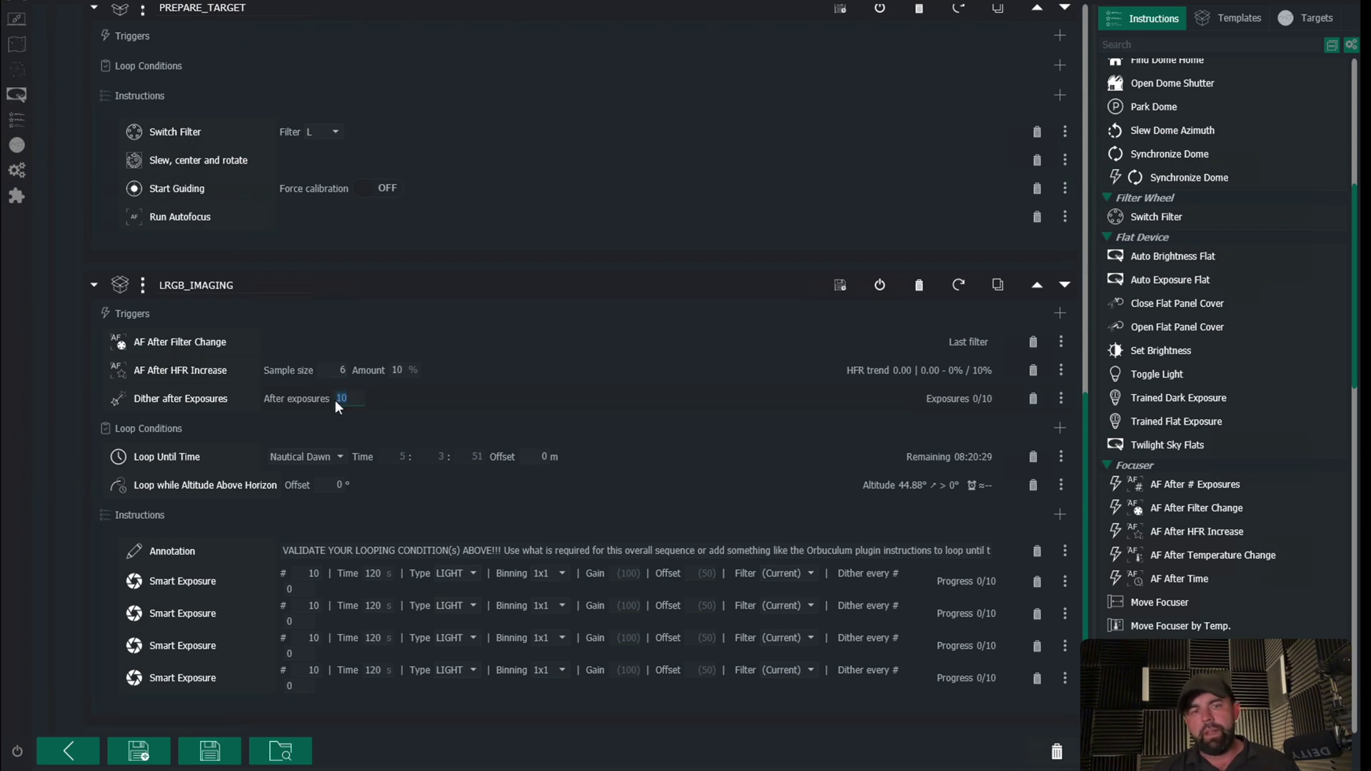
type("5")
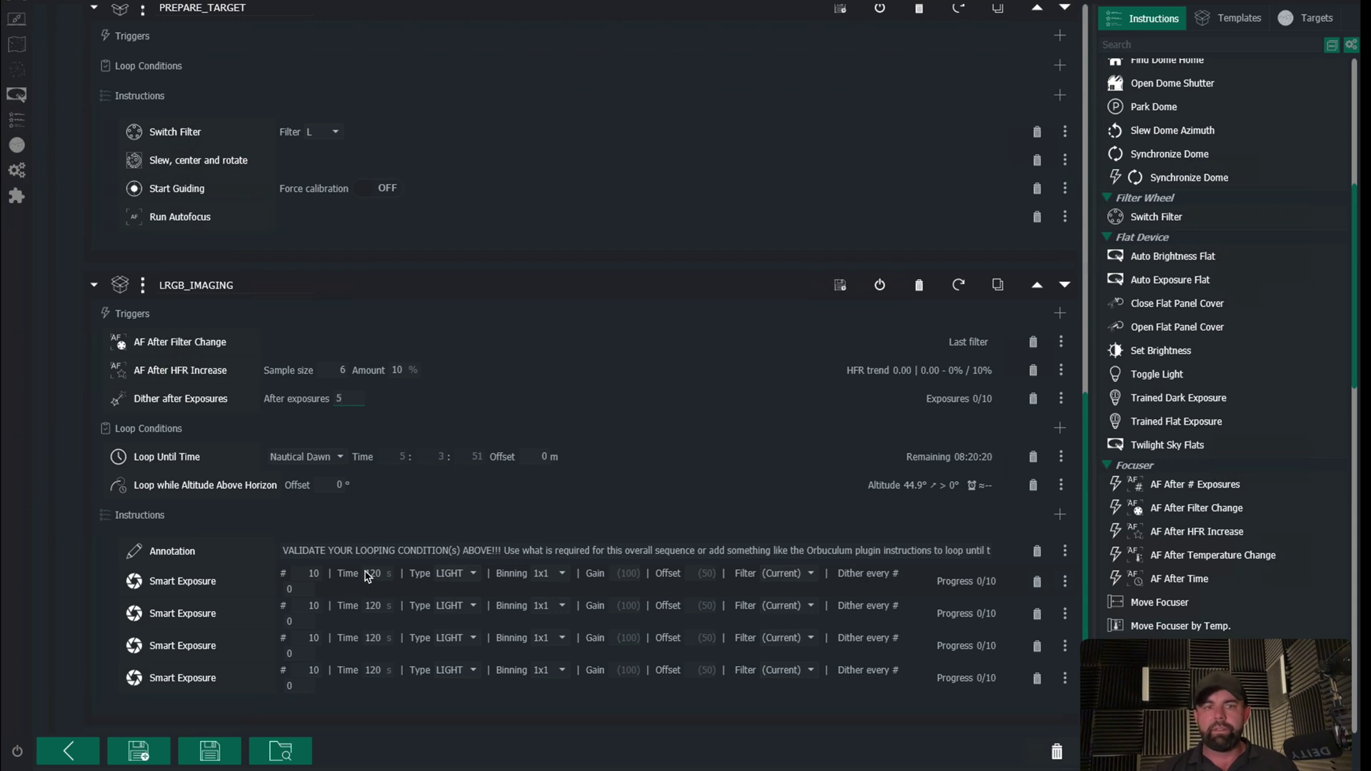
left_click(326, 398)
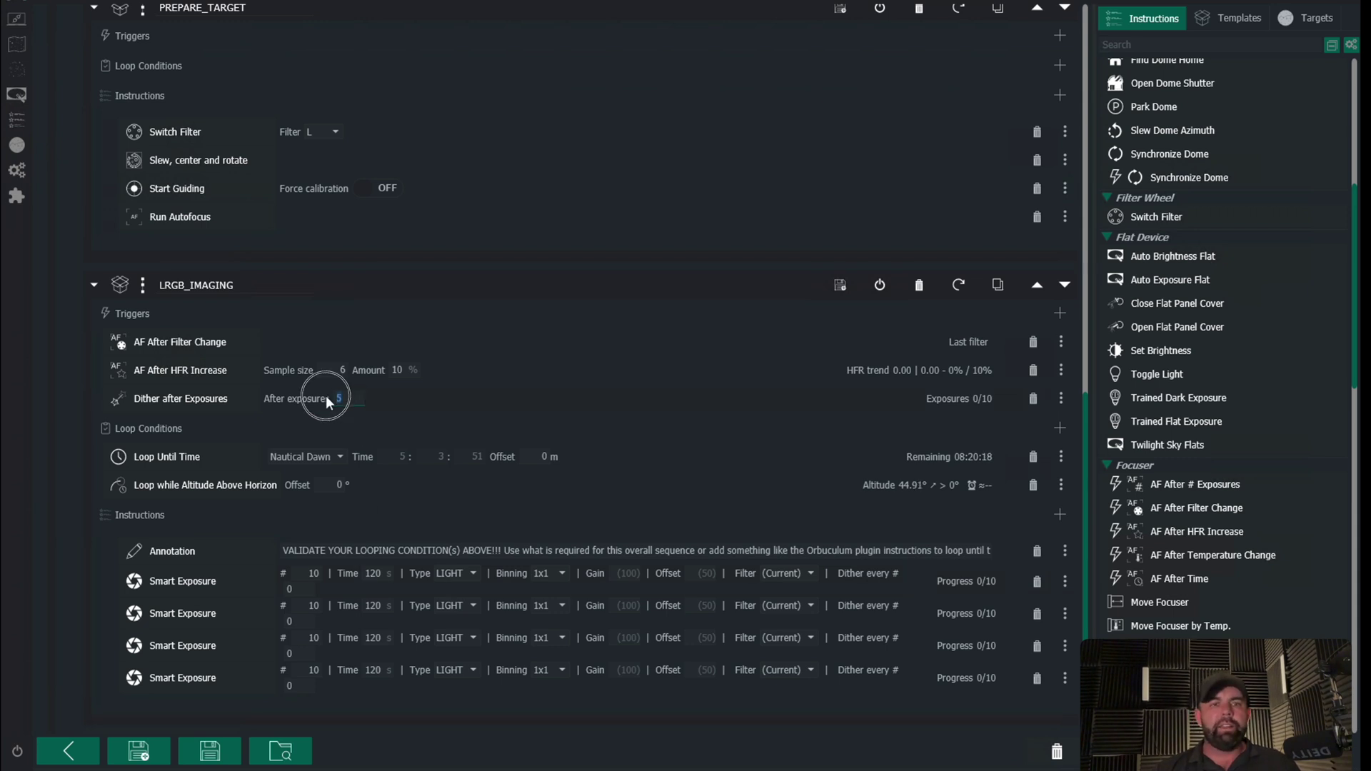
type("6")
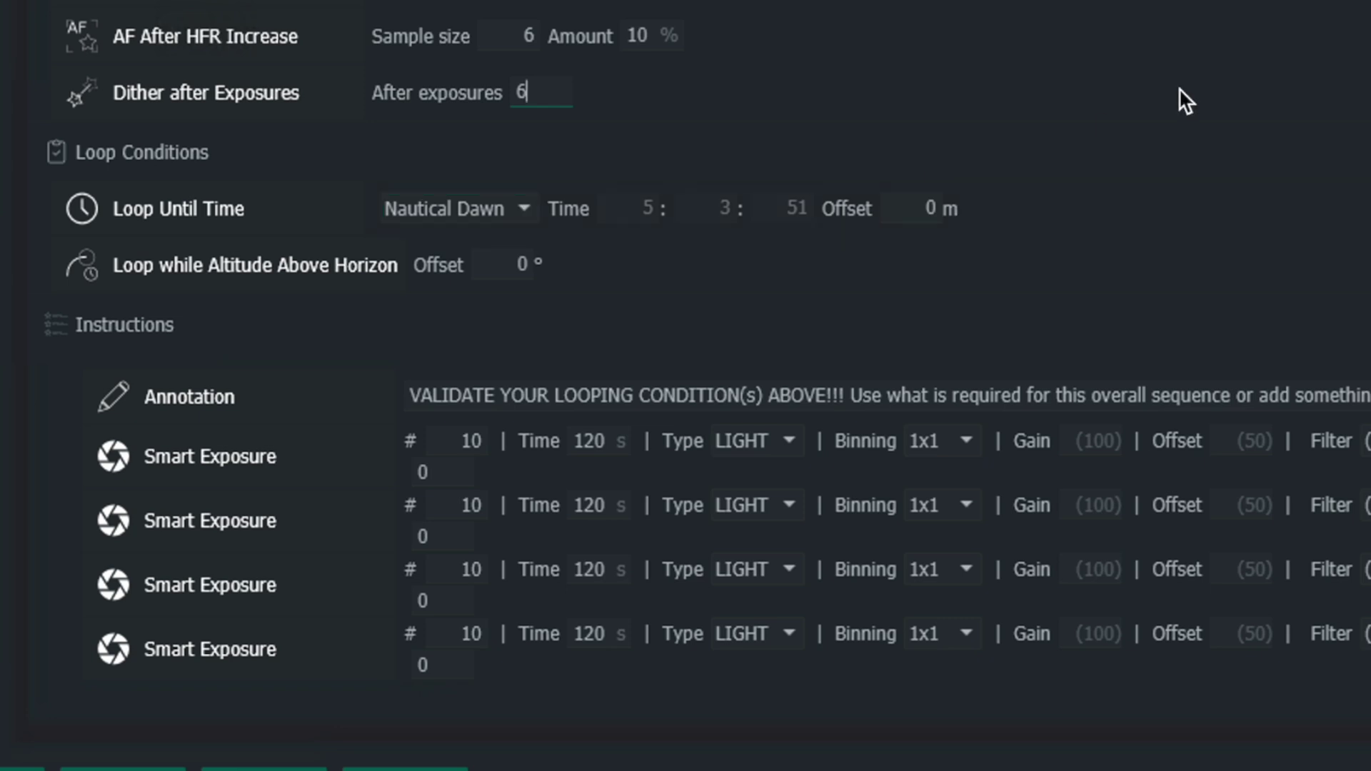
Set the number of exposures to 15 for each of the four Smart Exposure instructions in LRGB_IMAGING.
scroll(1185, 96, "up", 3)
scroll(735, 362, "up", 10)
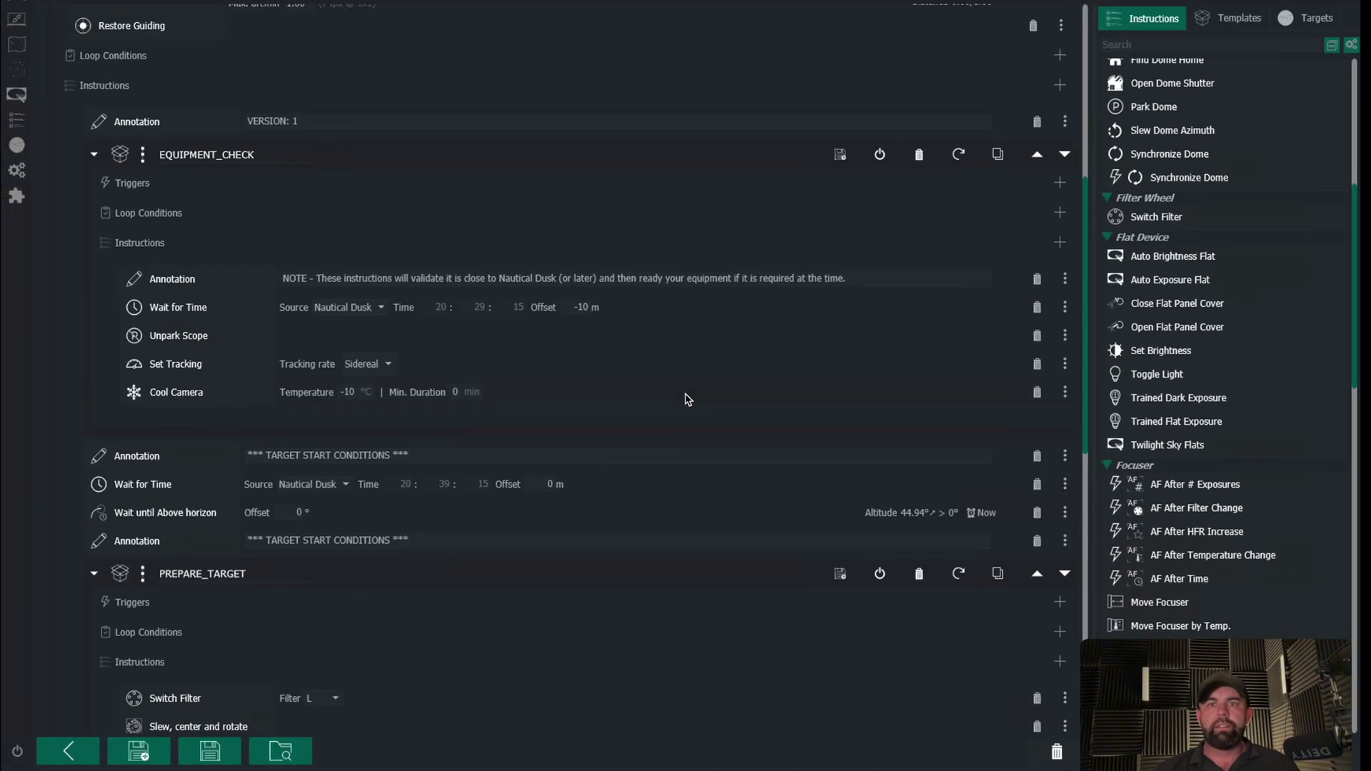
mouse_move(773, 276)
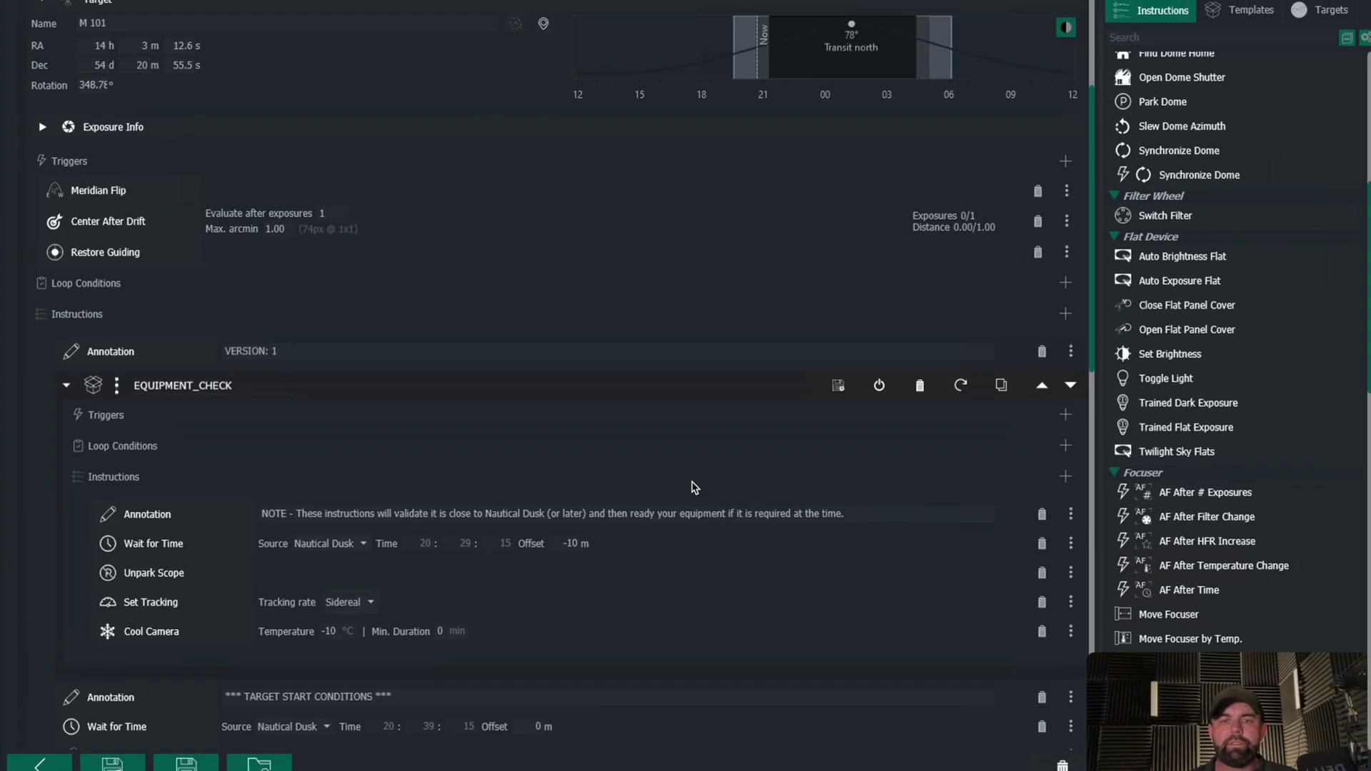
scroll(550, 468, "down", 15)
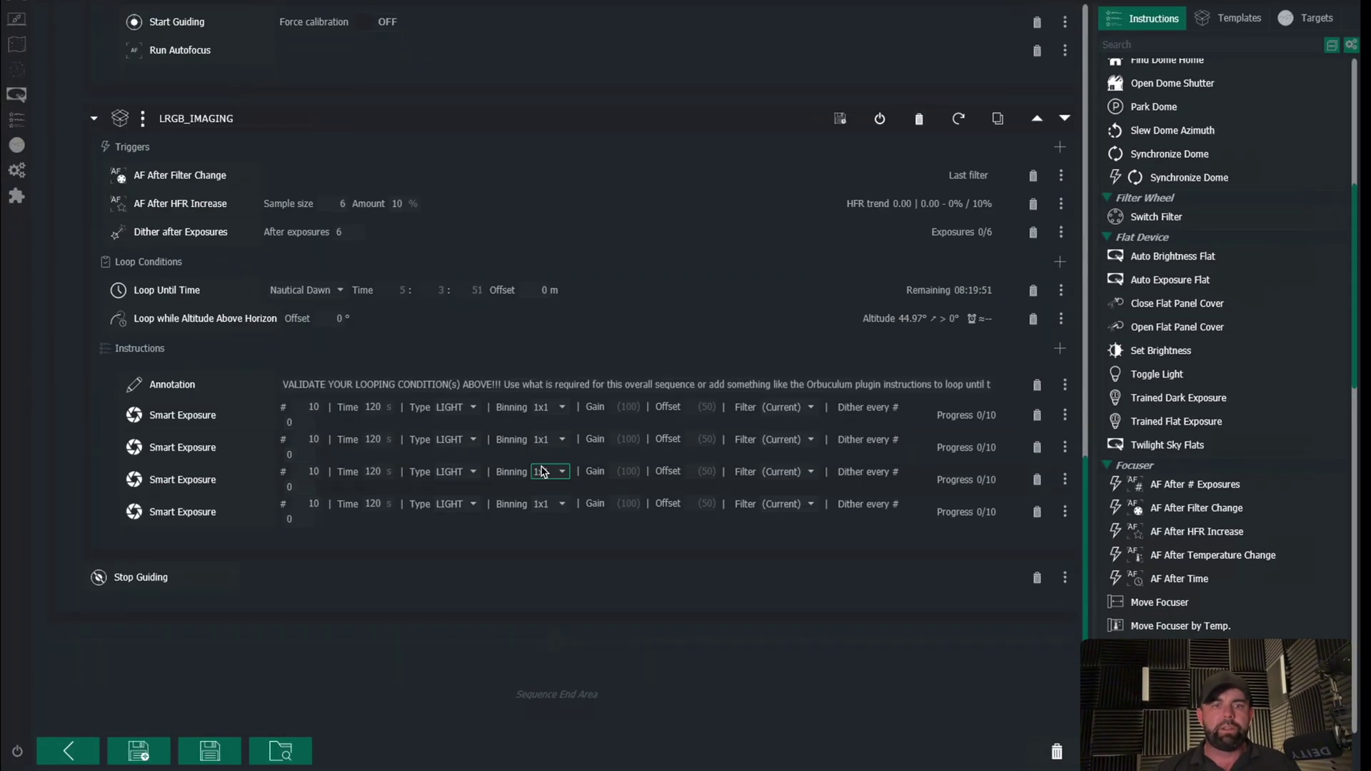
double_click(312, 410)
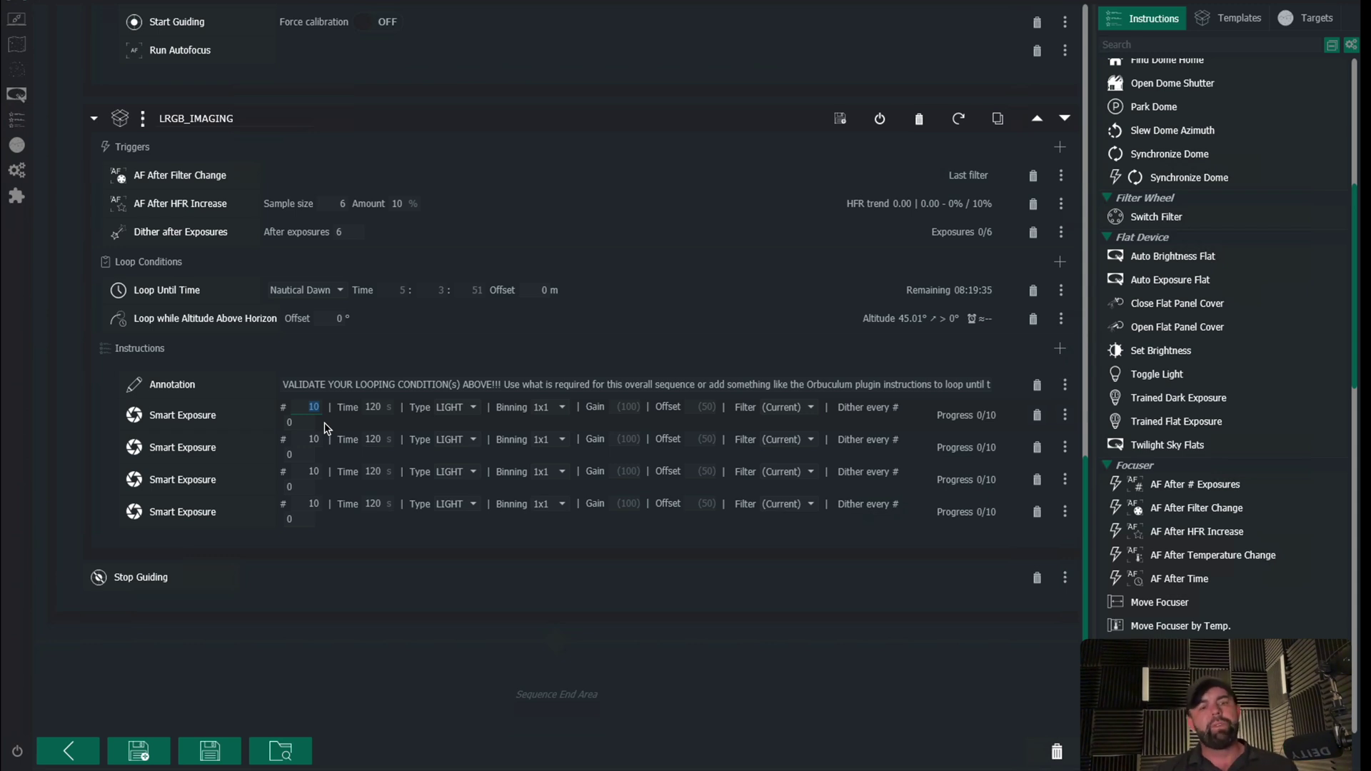
type("15")
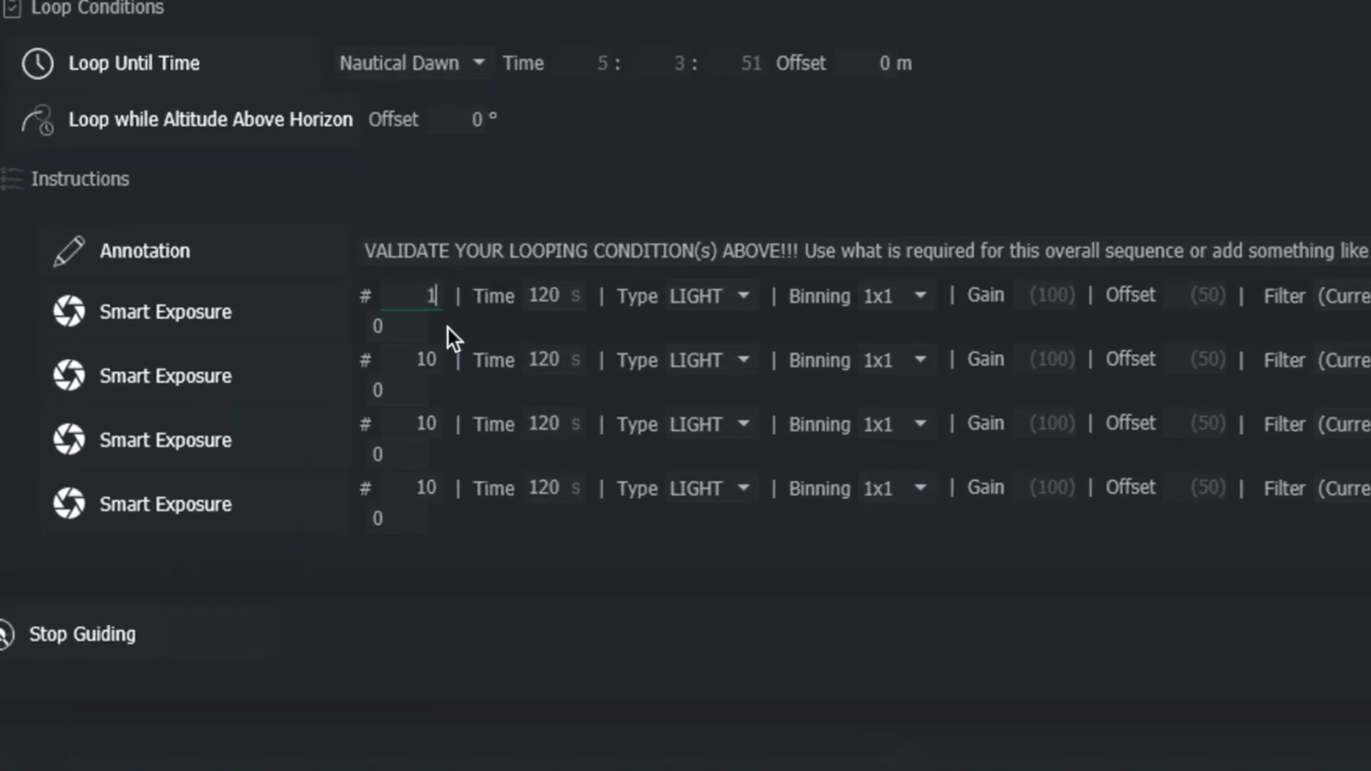
left_click(431, 359)
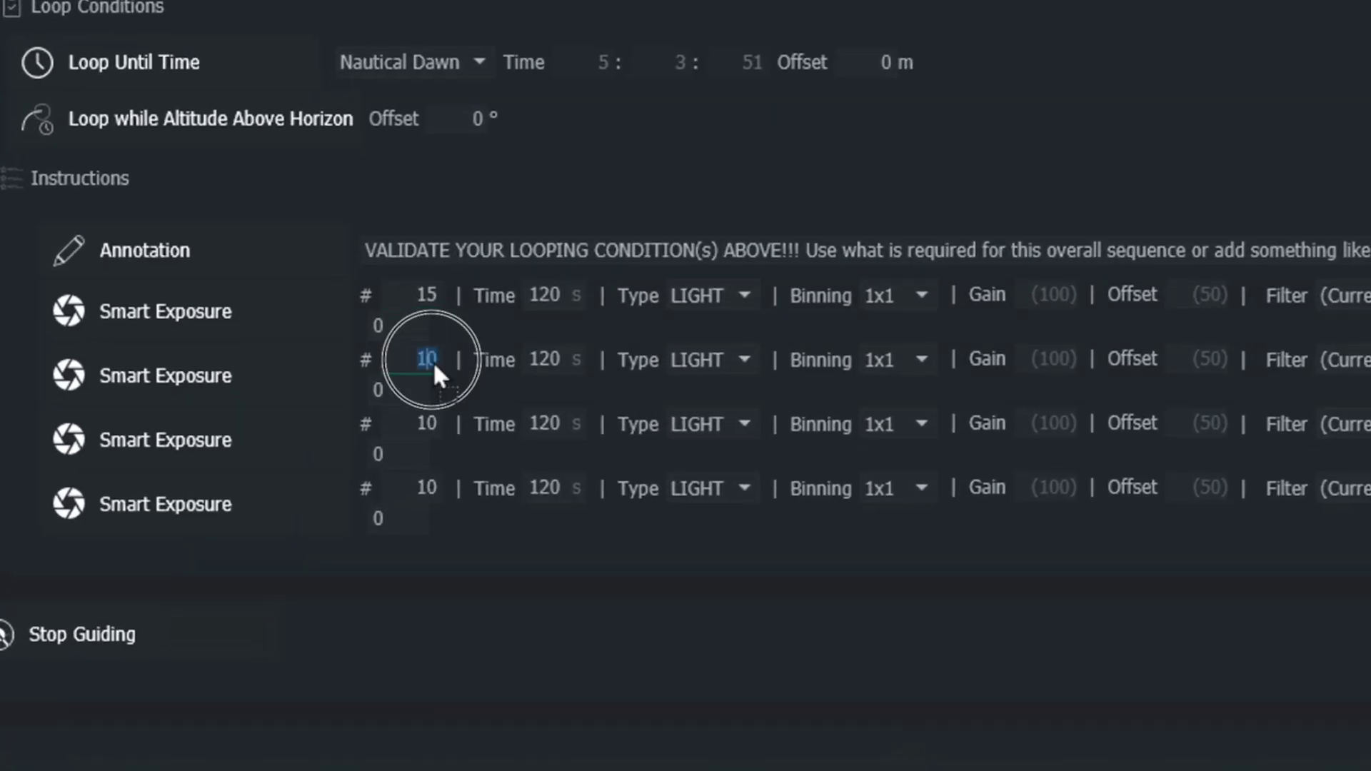
double_click(434, 363)
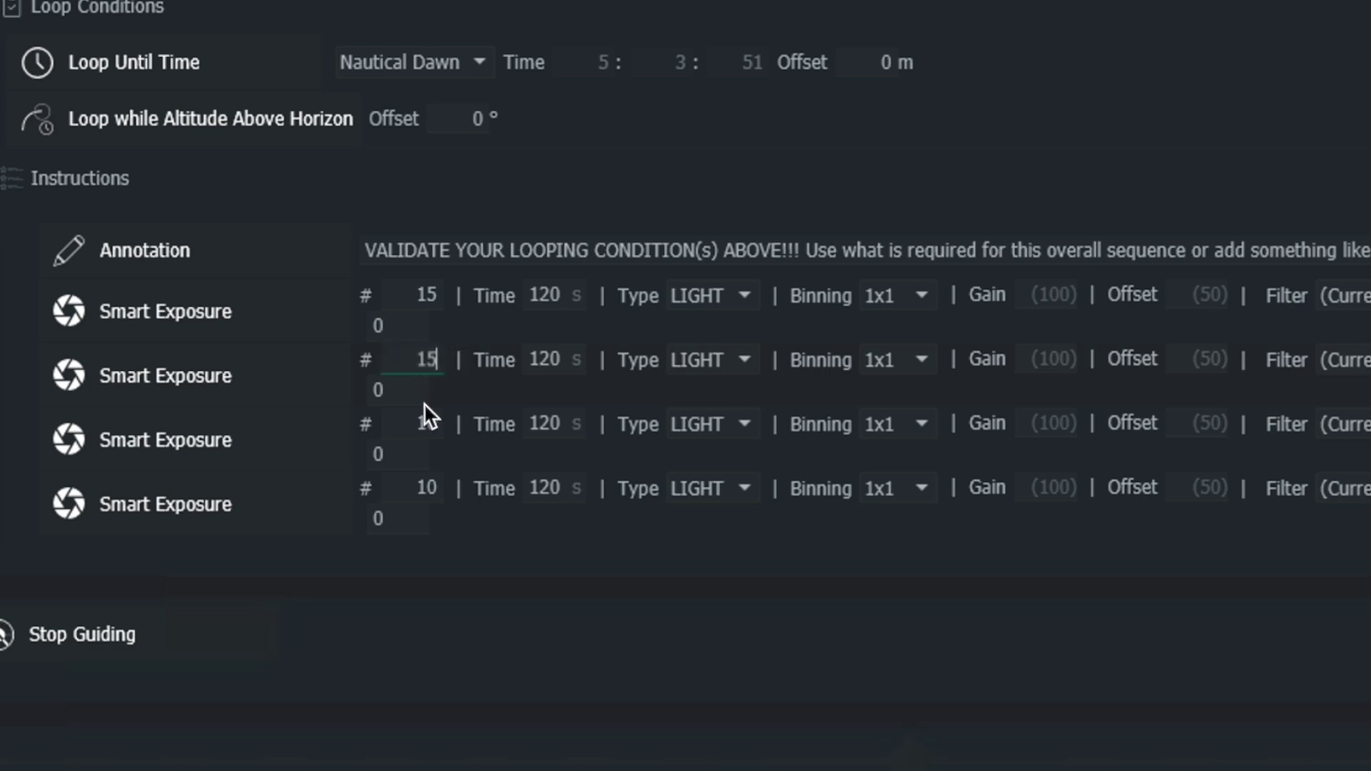
double_click(425, 424)
type("15")
left_click(387, 492)
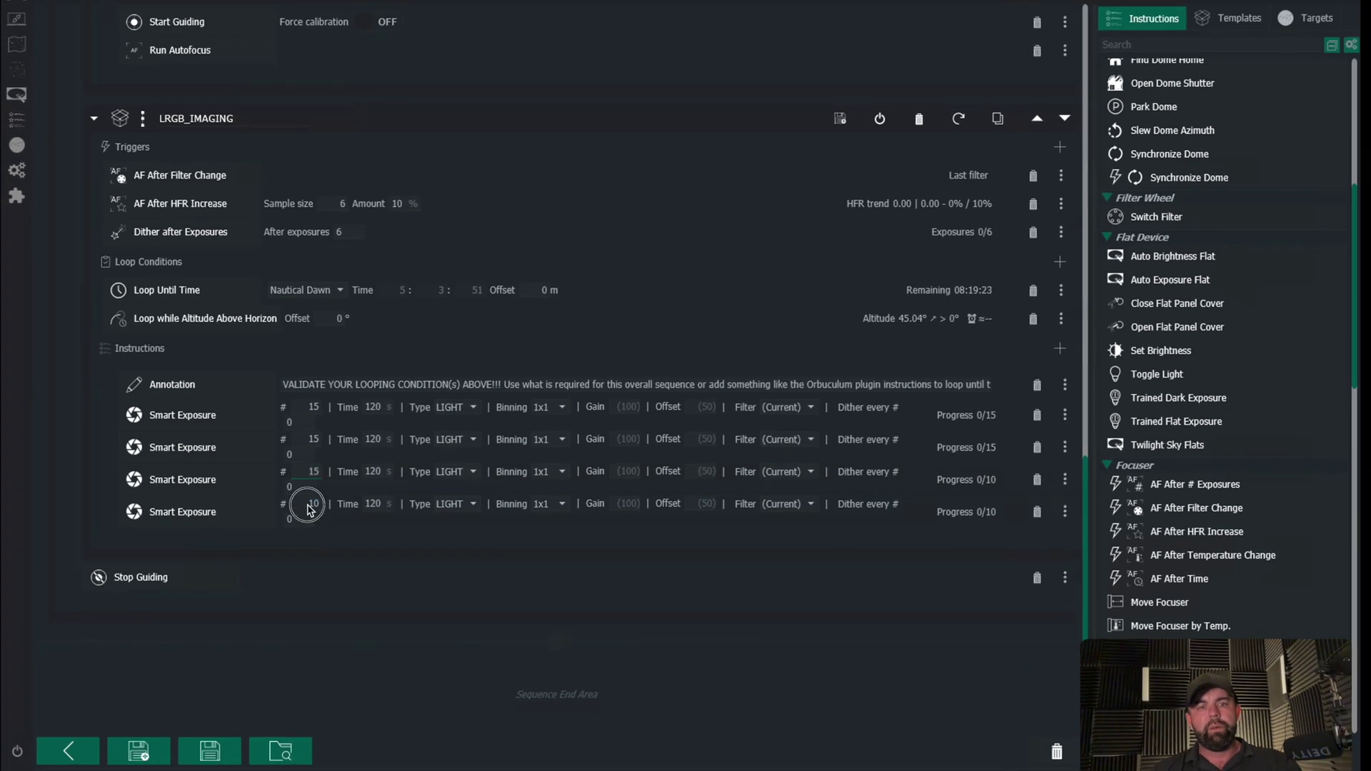
type("15")
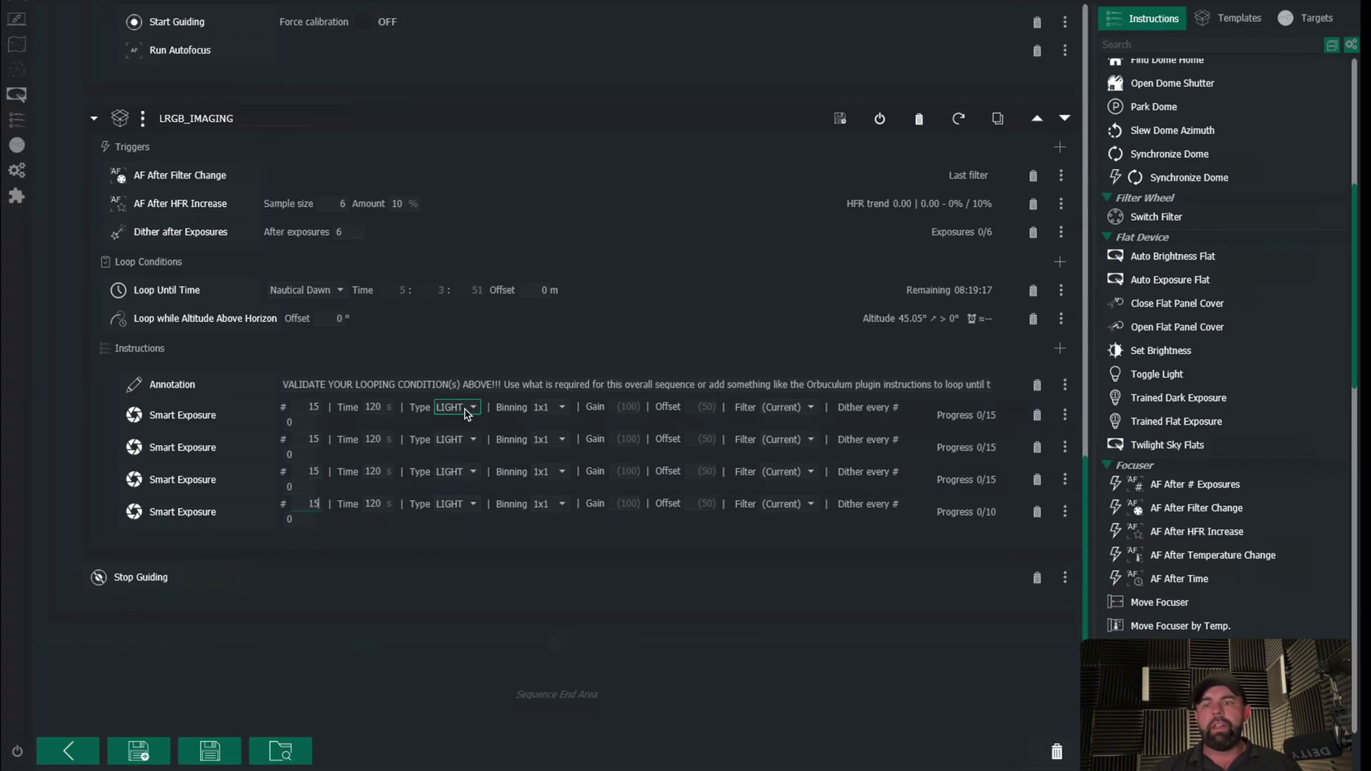
Assign the filters L, R, G and B in order to the four Smart Exposure instructions in LRGB_IMAGING.
left_click(799, 408)
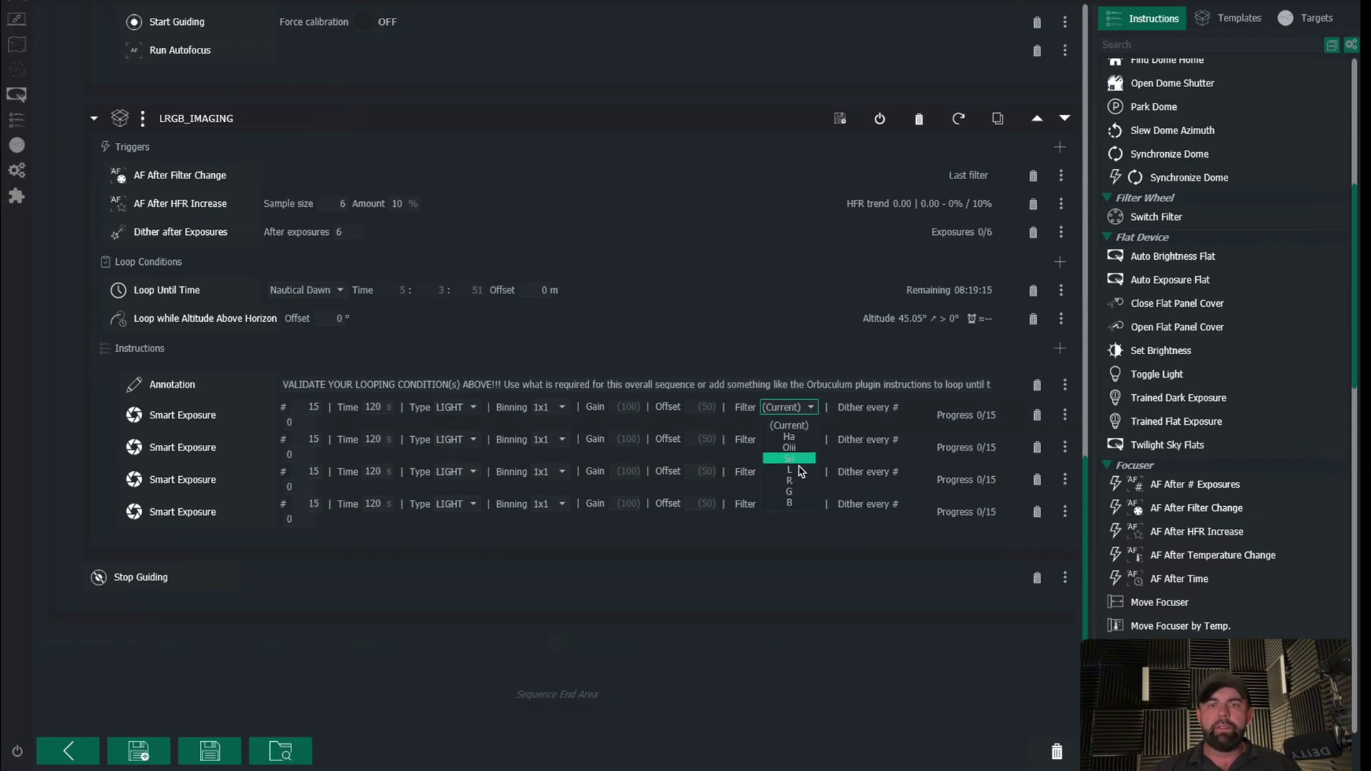
left_click(789, 470)
left_click(789, 440)
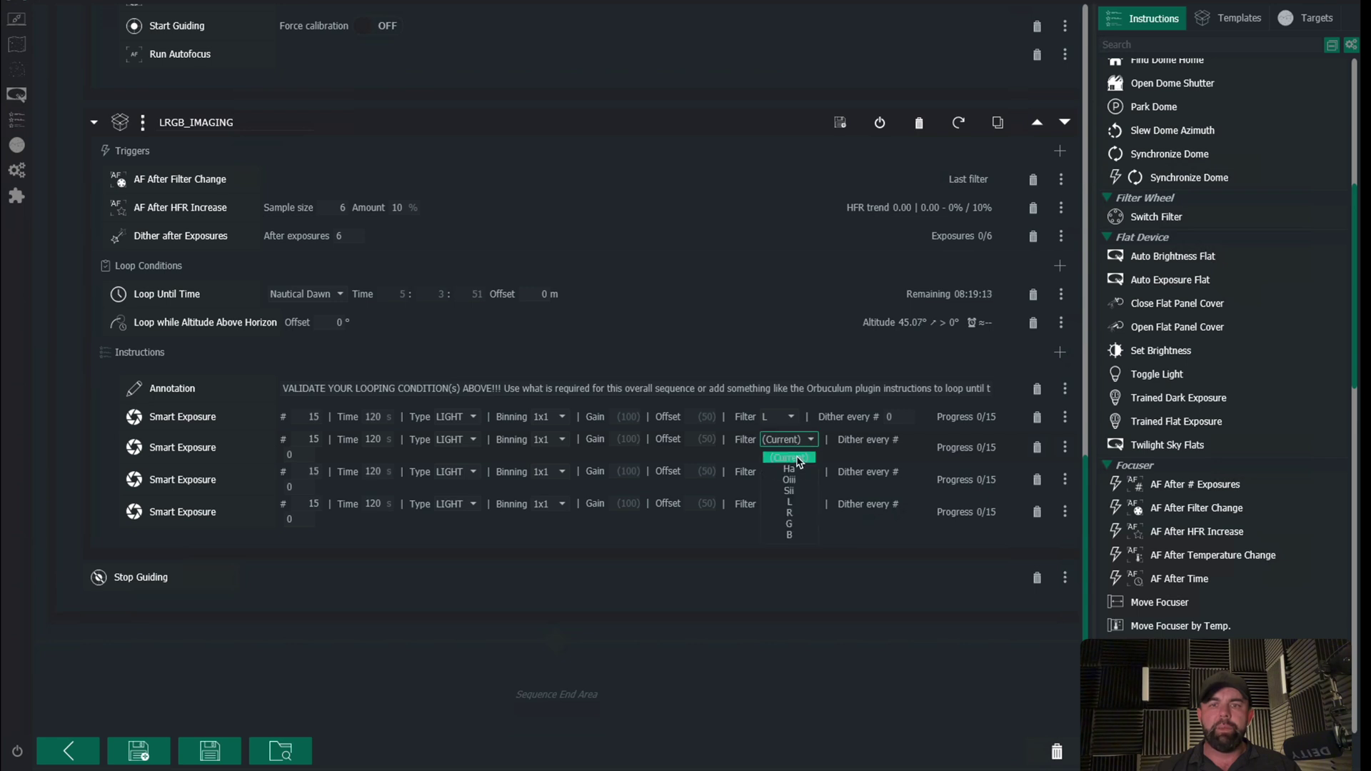
left_click(799, 512)
left_click(793, 472)
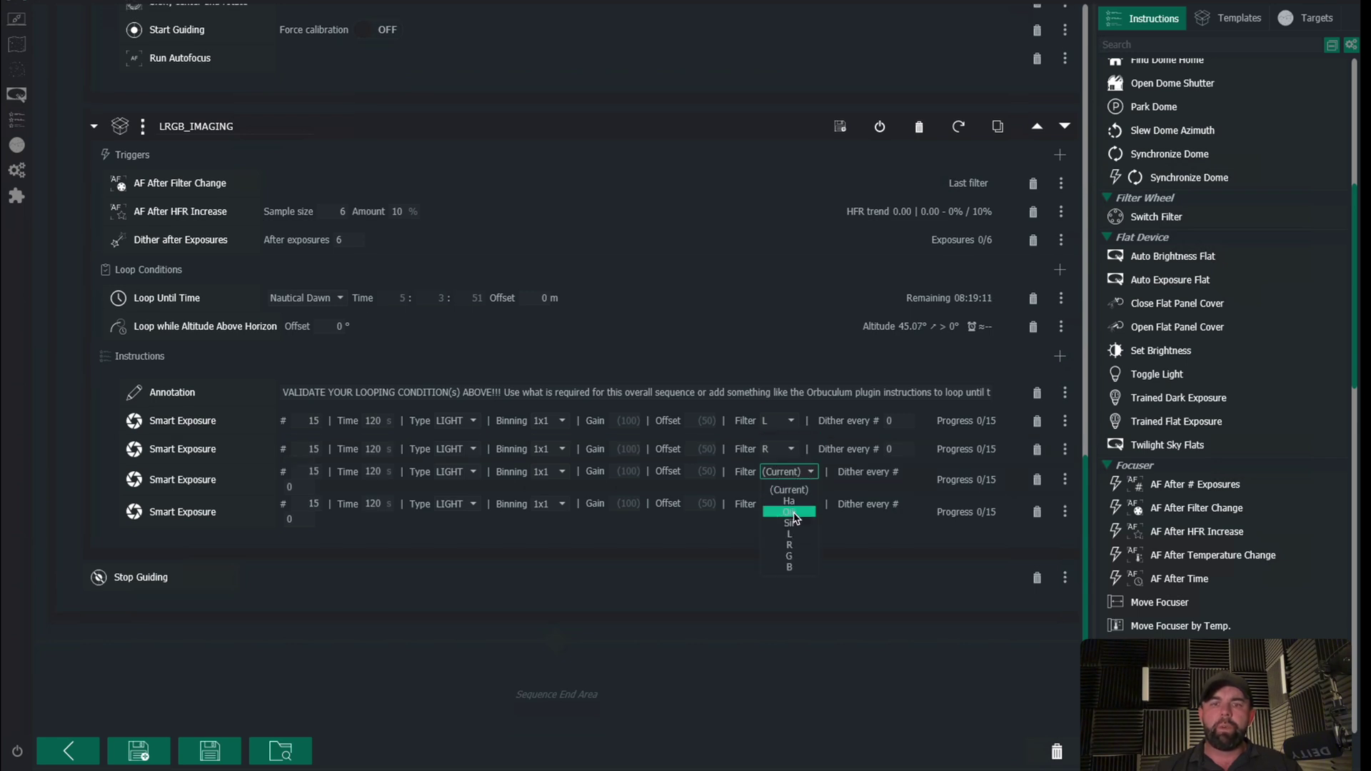
left_click(798, 555)
left_click(789, 502)
left_click(805, 604)
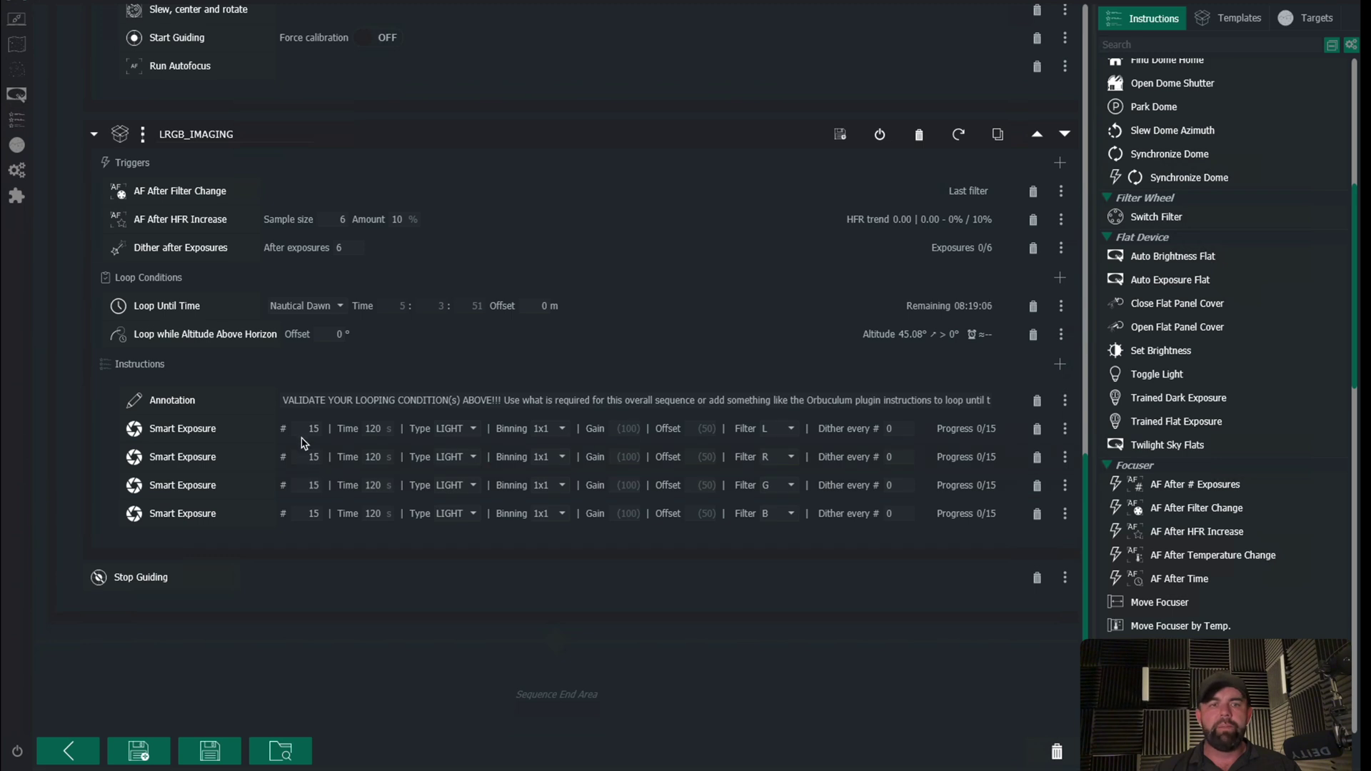
left_click_drag(303, 435, 317, 433)
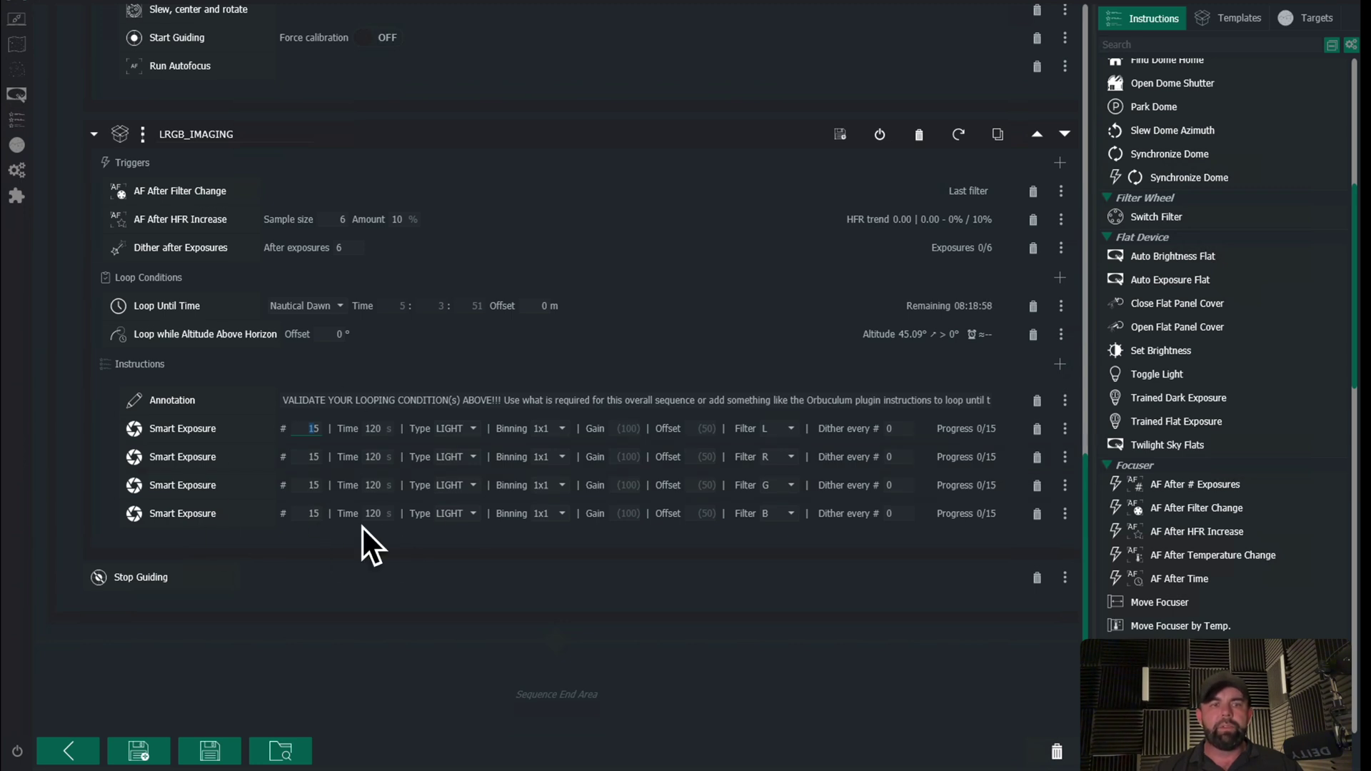
left_click(300, 461)
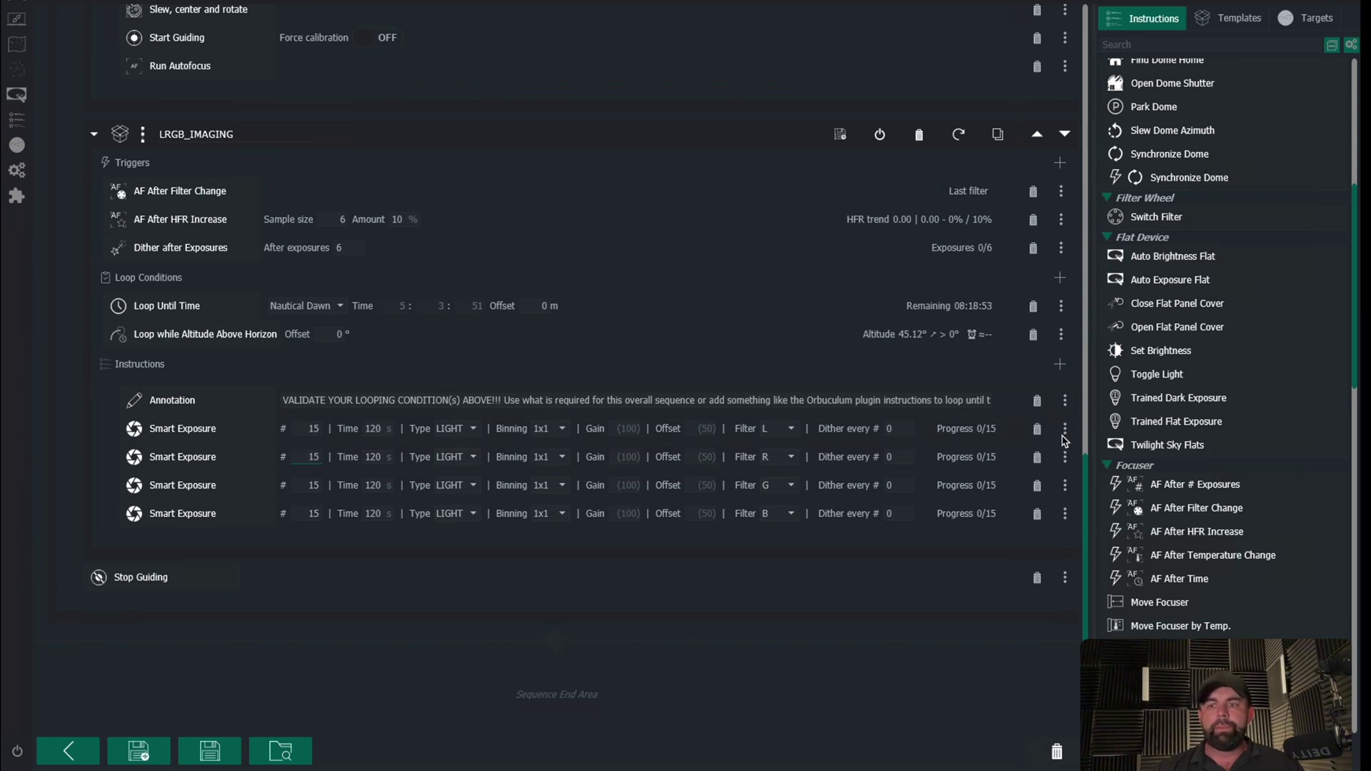
Add a Find home instruction directly after Stop Guiding at the end of the M 101 sequence.
scroll(1199, 319, "down", 15)
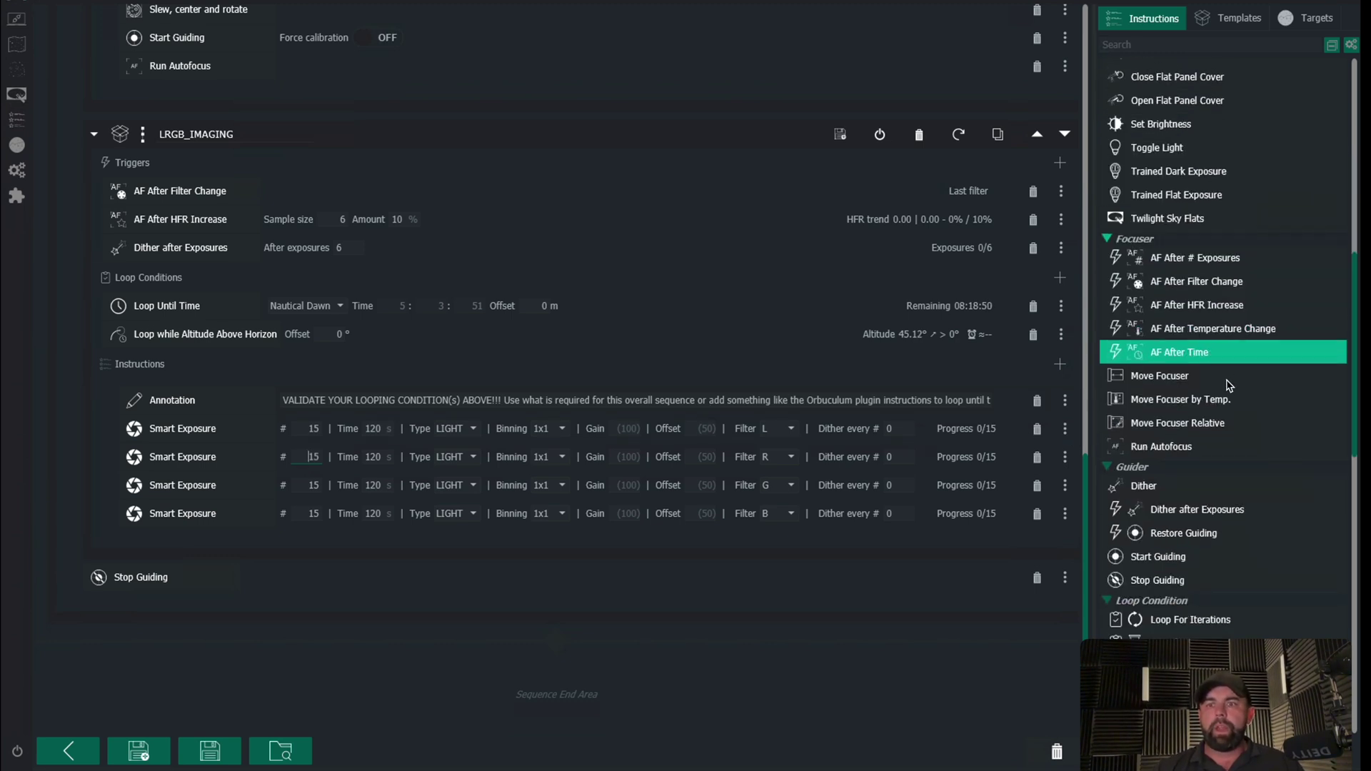
scroll(1231, 416, "down", 2)
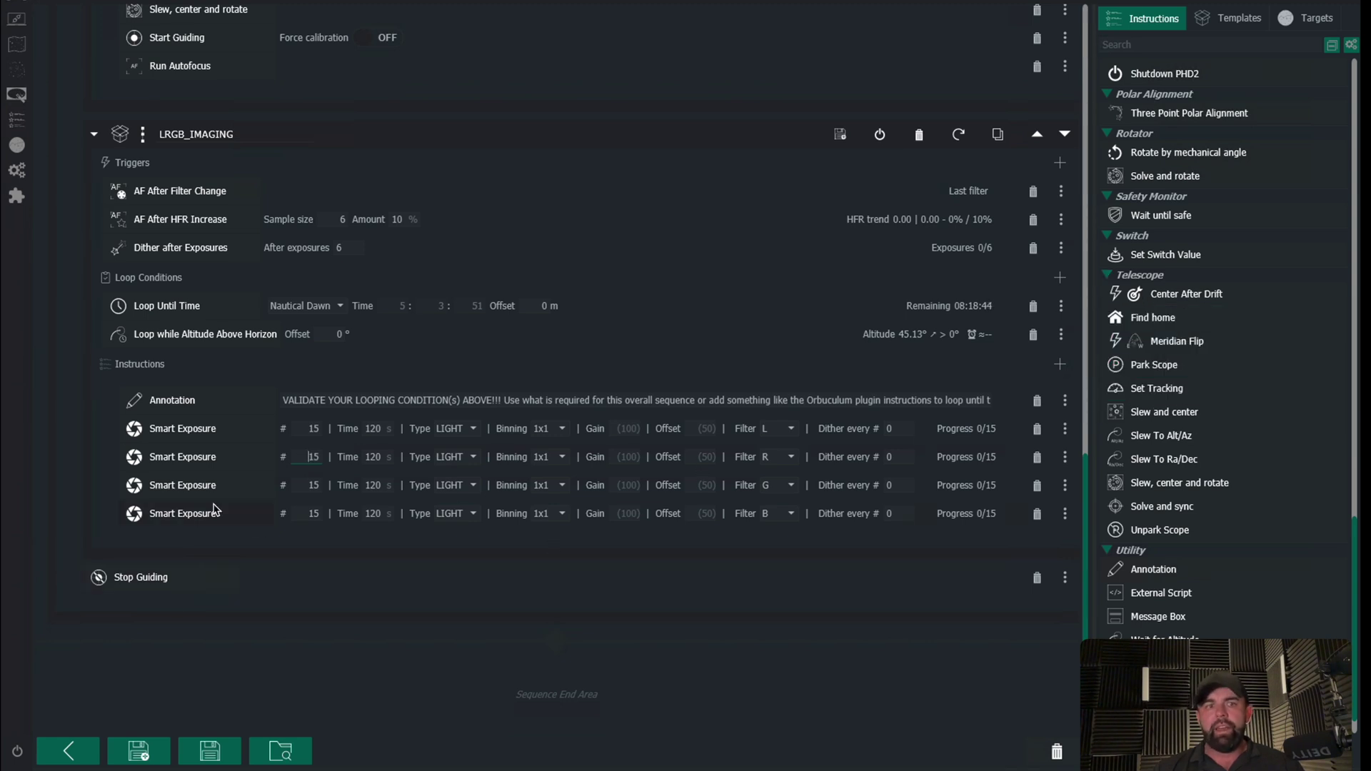
scroll(841, 143, "up", 10)
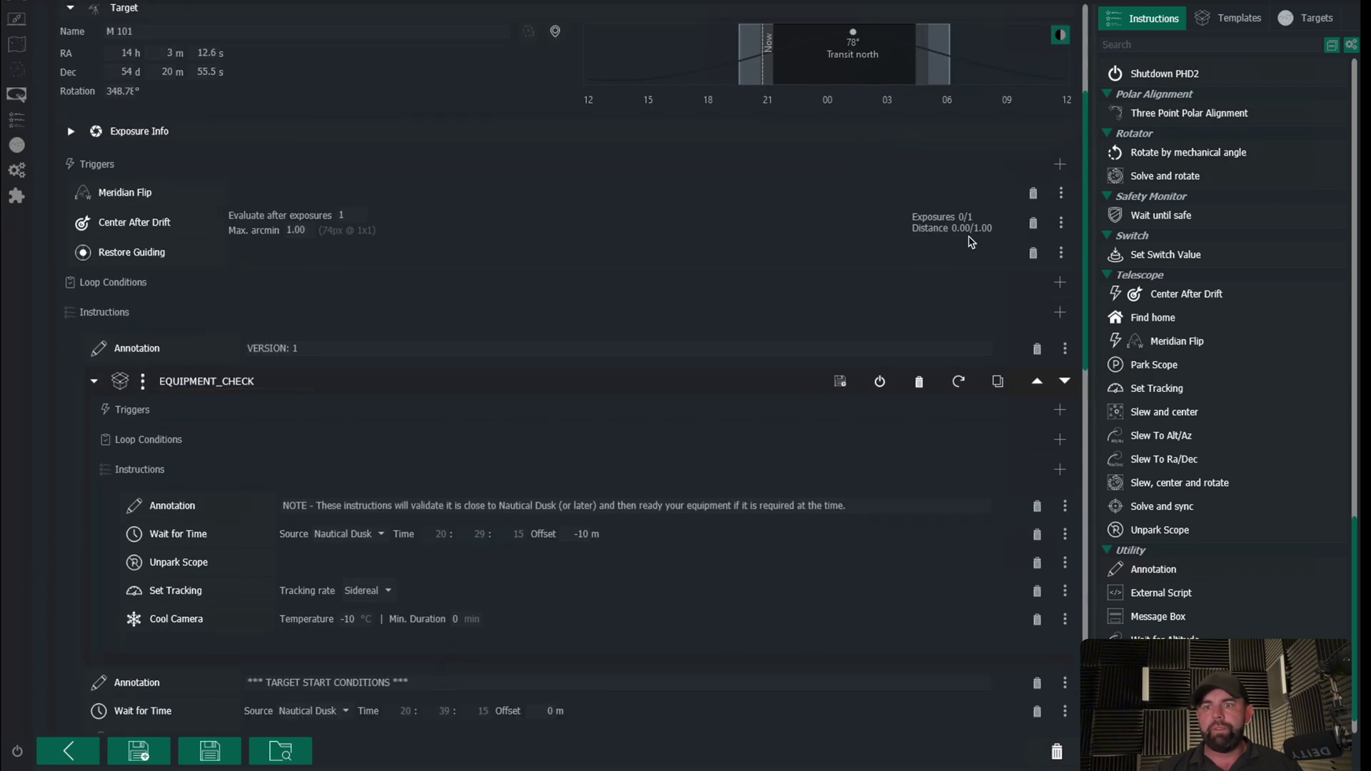
scroll(970, 242, "down", 10)
scroll(965, 256, "down", 2)
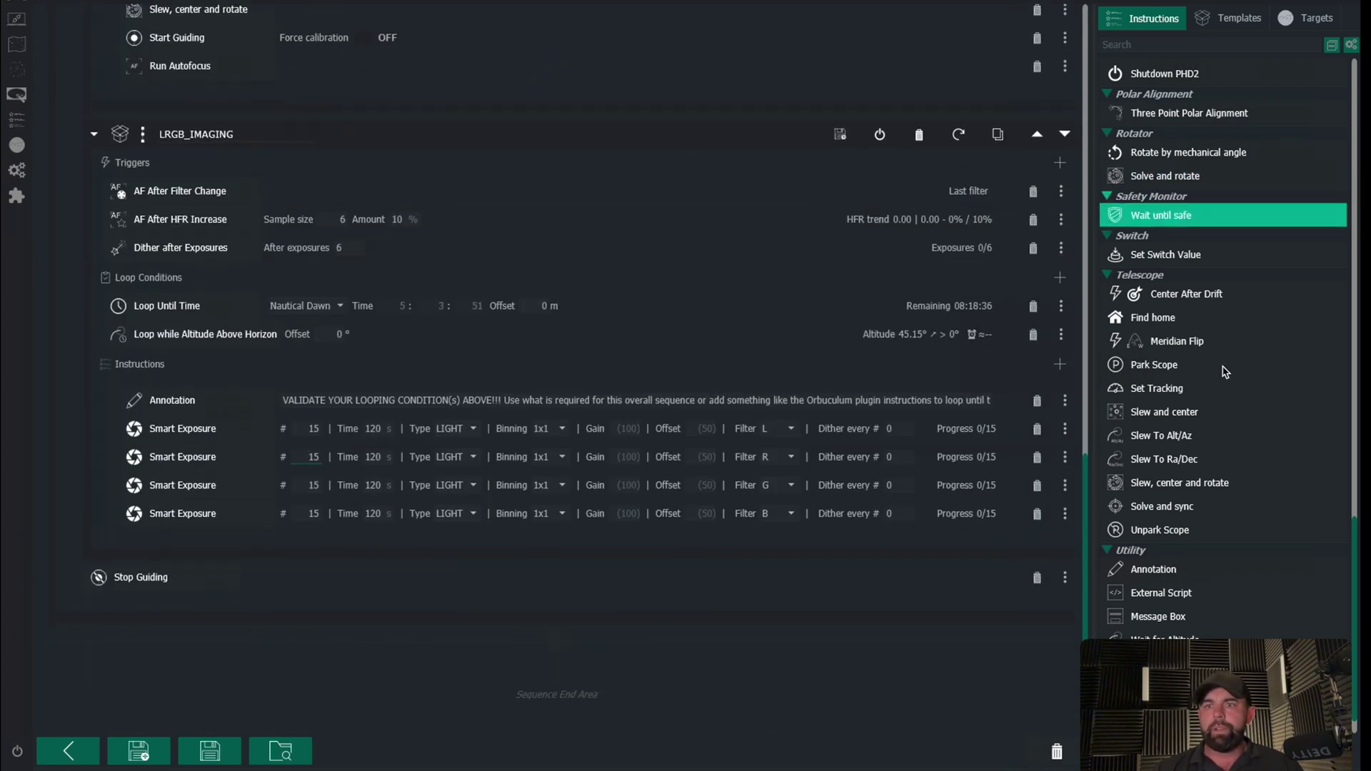
left_click_drag(1199, 317, 170, 600)
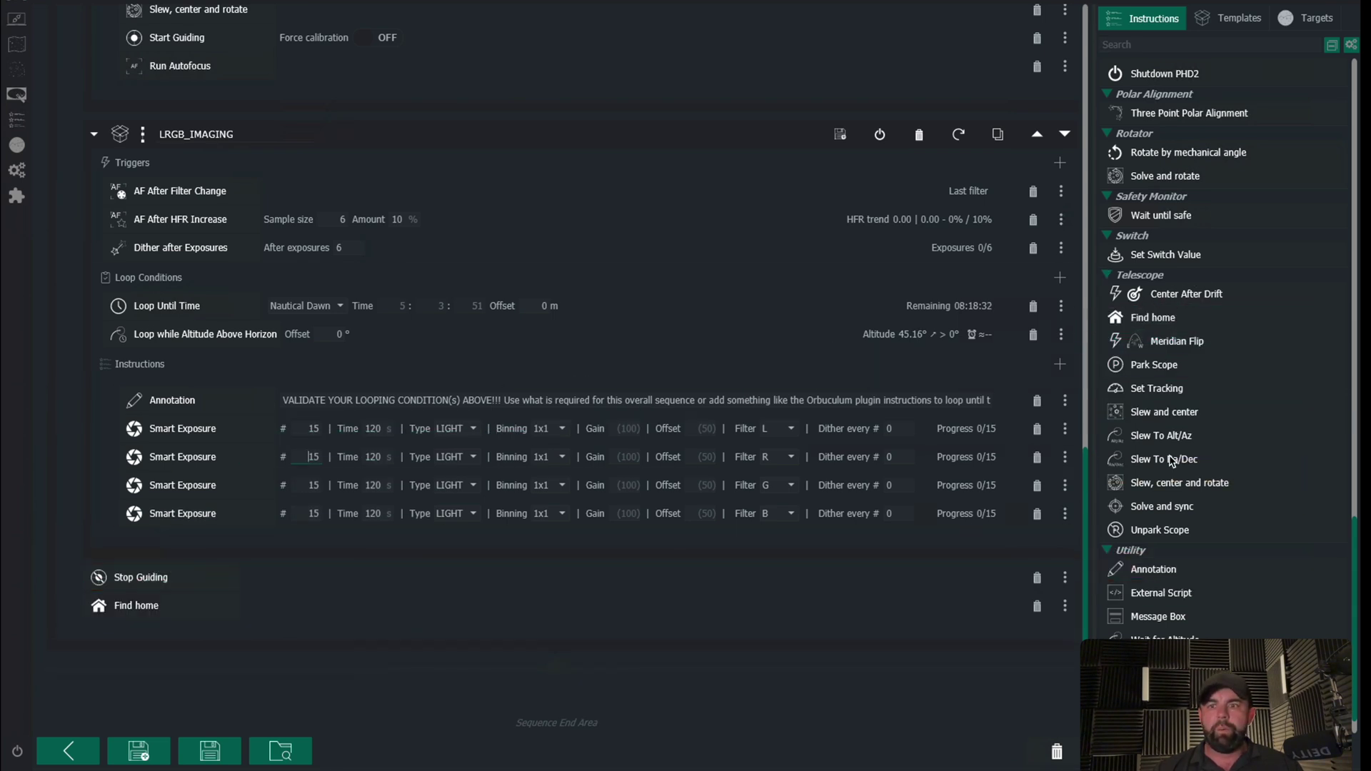
scroll(1198, 306, "up", 5)
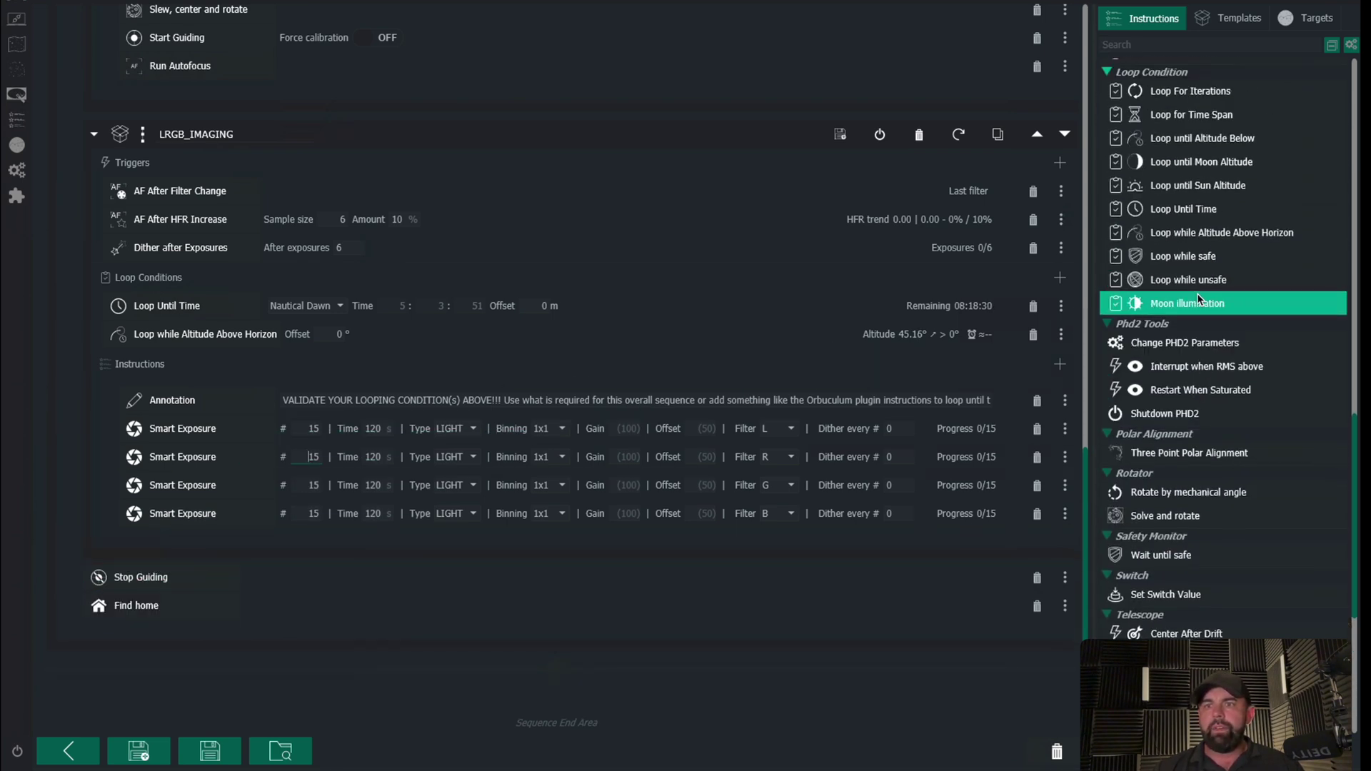
scroll(1199, 304, "up", 5)
scroll(1207, 350, "down", 7)
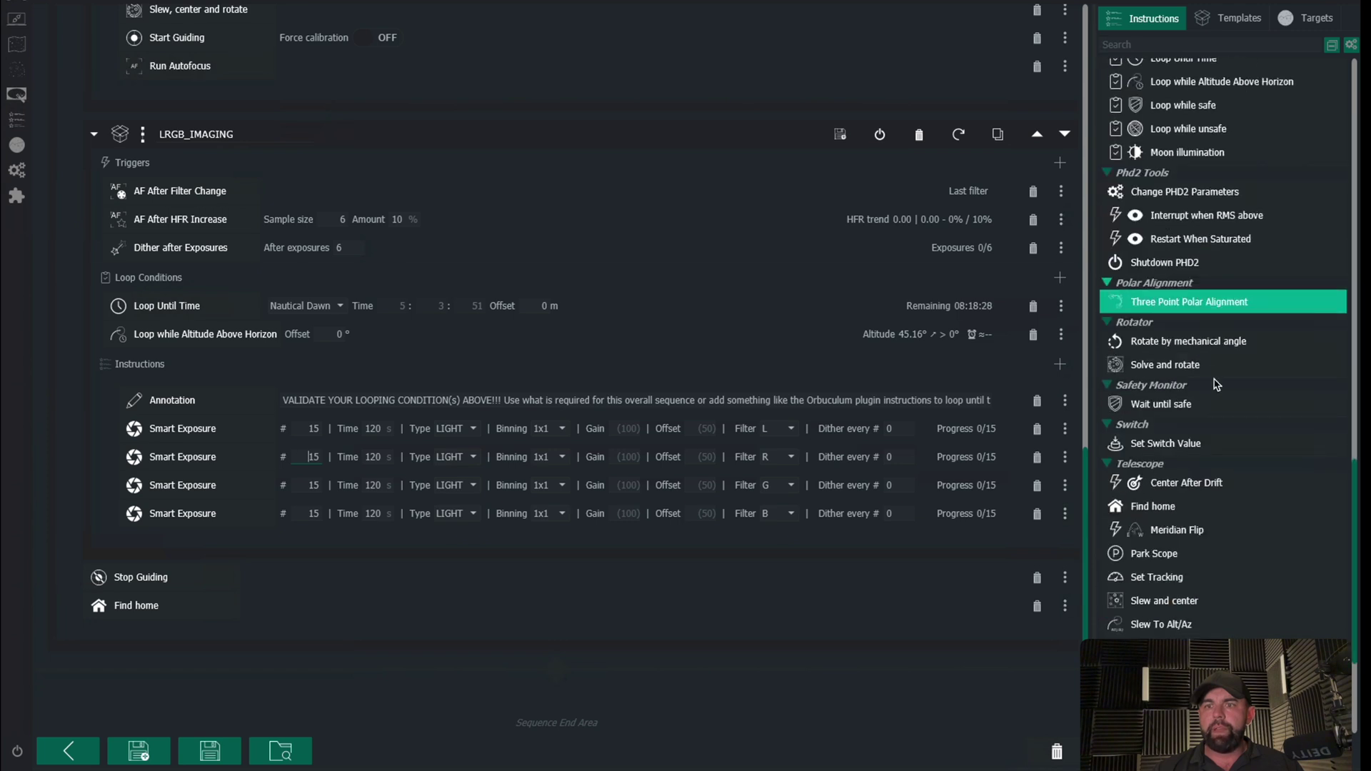
scroll(1207, 355, "up", 10)
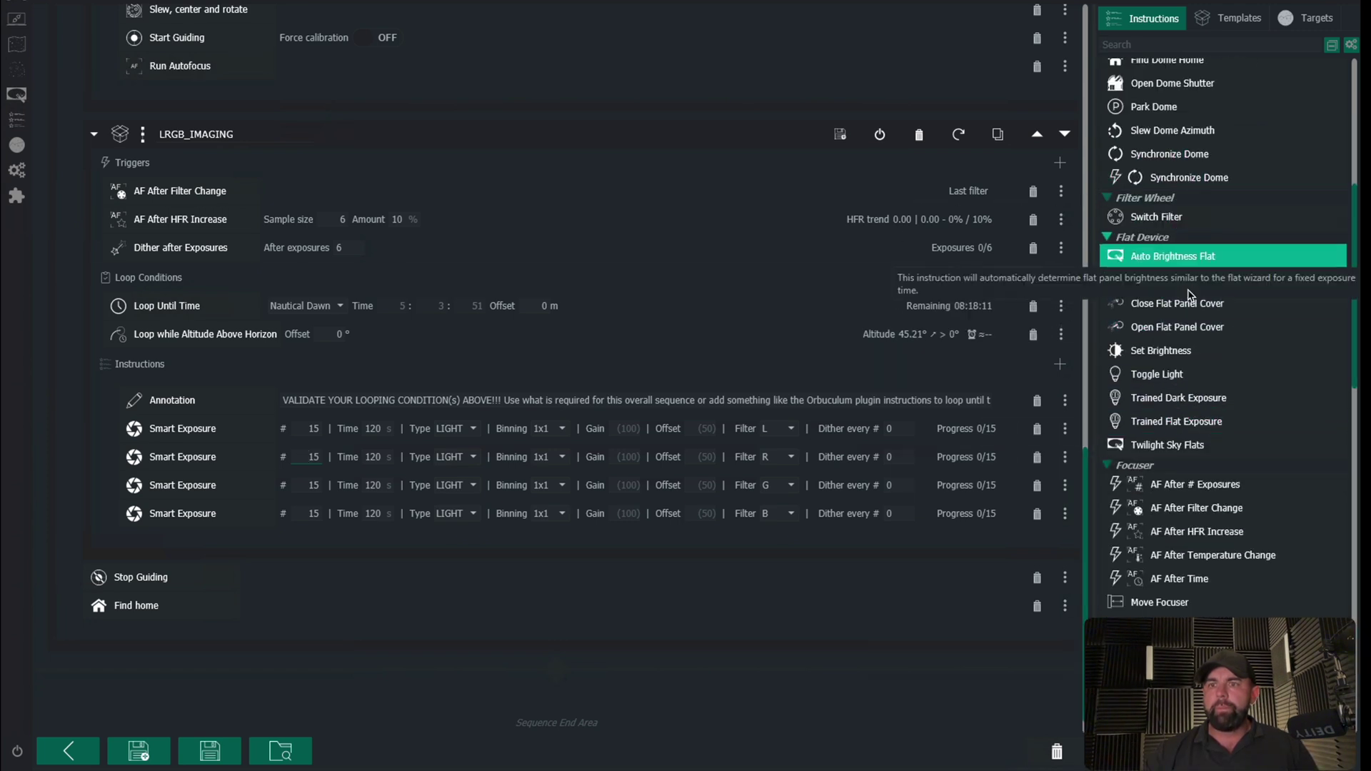
Add a Close Flat Panel Cover instruction directly after Find home at the end of the M 101 sequence.
mouse_move(1190, 304)
left_mouse_down()
mouse_move(474, 537)
mouse_move(95, 634)
mouse_move(145, 634)
left_mouse_up()
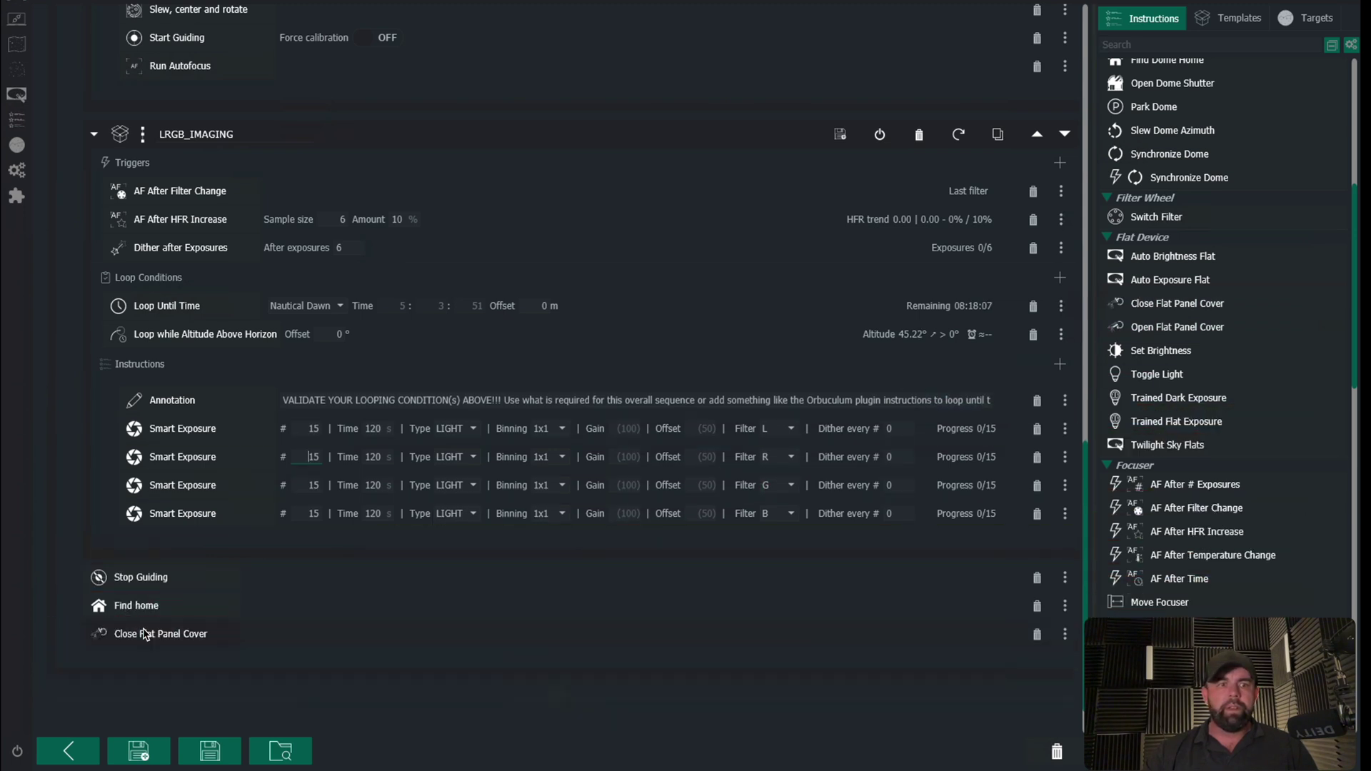
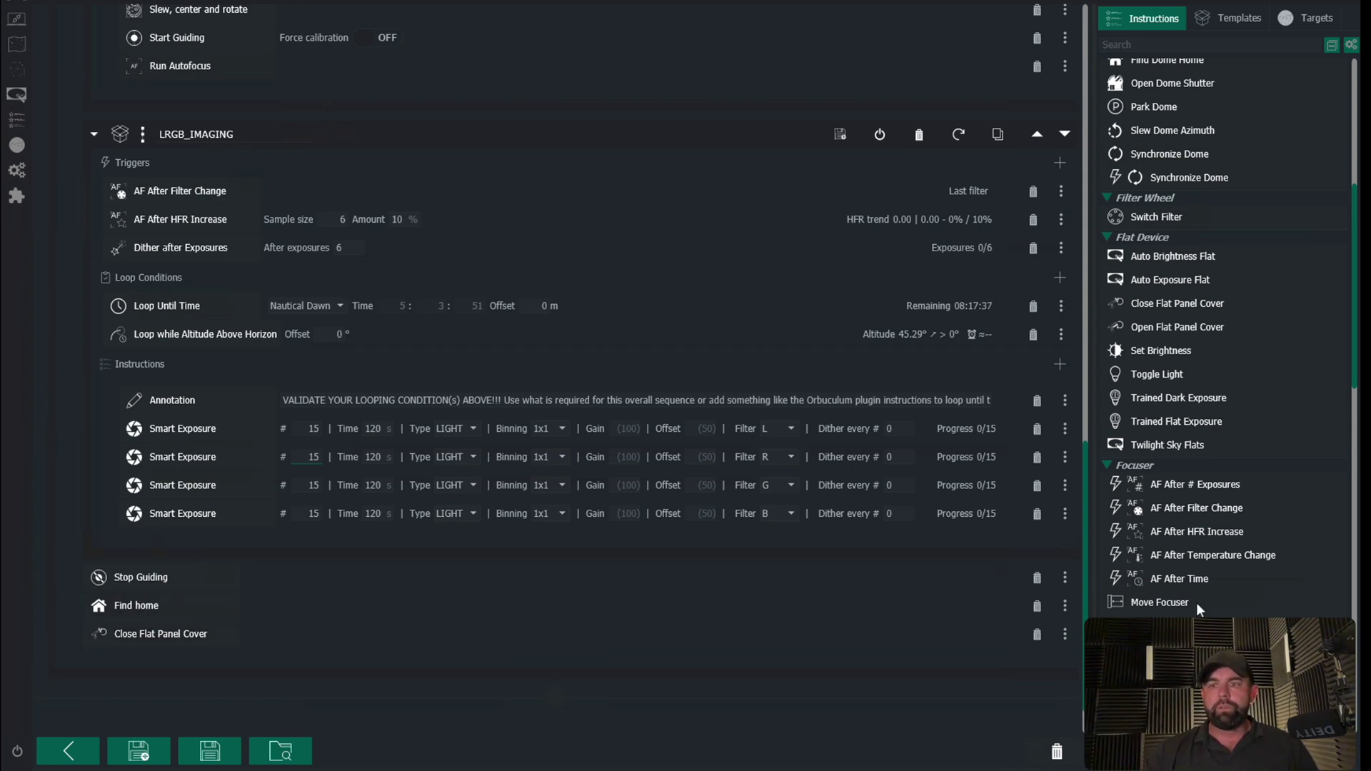
scroll(1218, 581, "down", 2)
scroll(1219, 516, "down", 3)
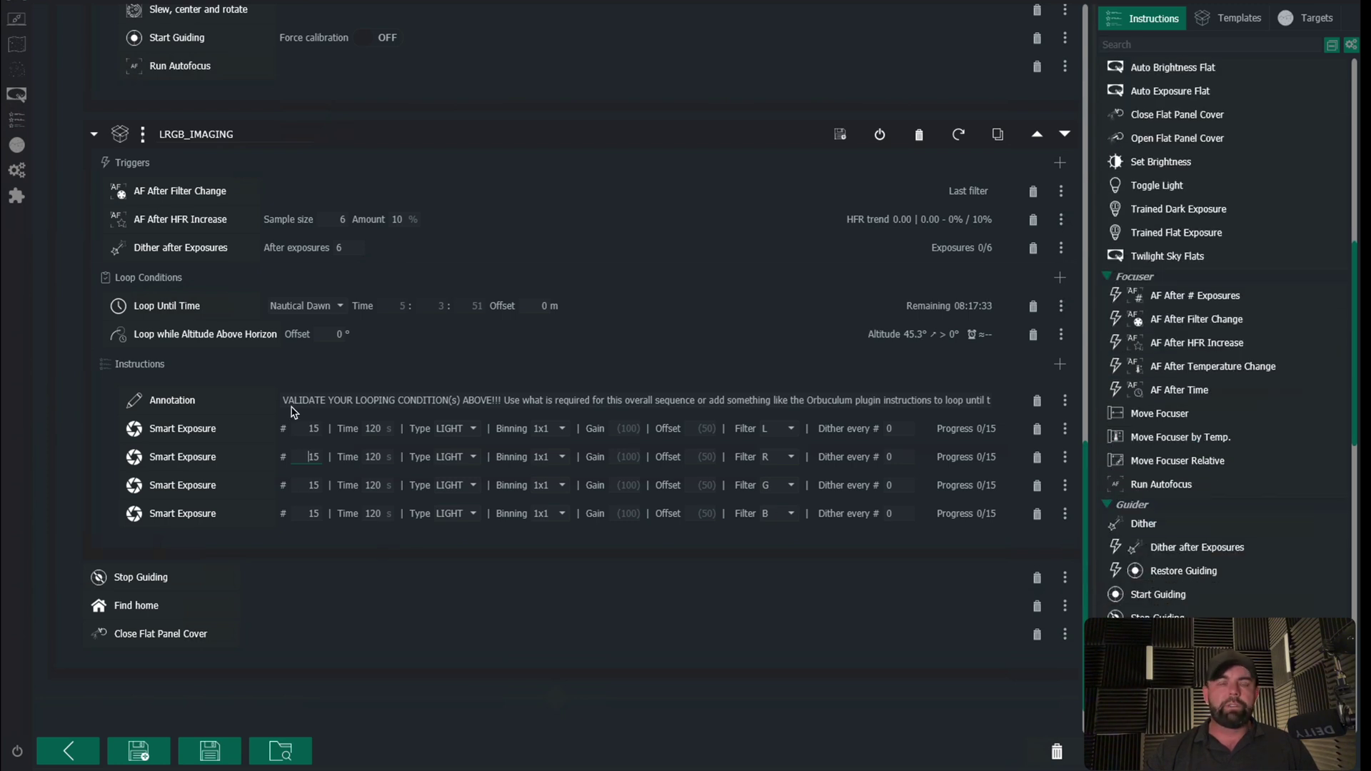
Review the whole M 101 sequence, from the target's triggers to its end instructions, and look through the remaining available instructions.
scroll(543, 424, "up", 12)
scroll(542, 423, "up", 4)
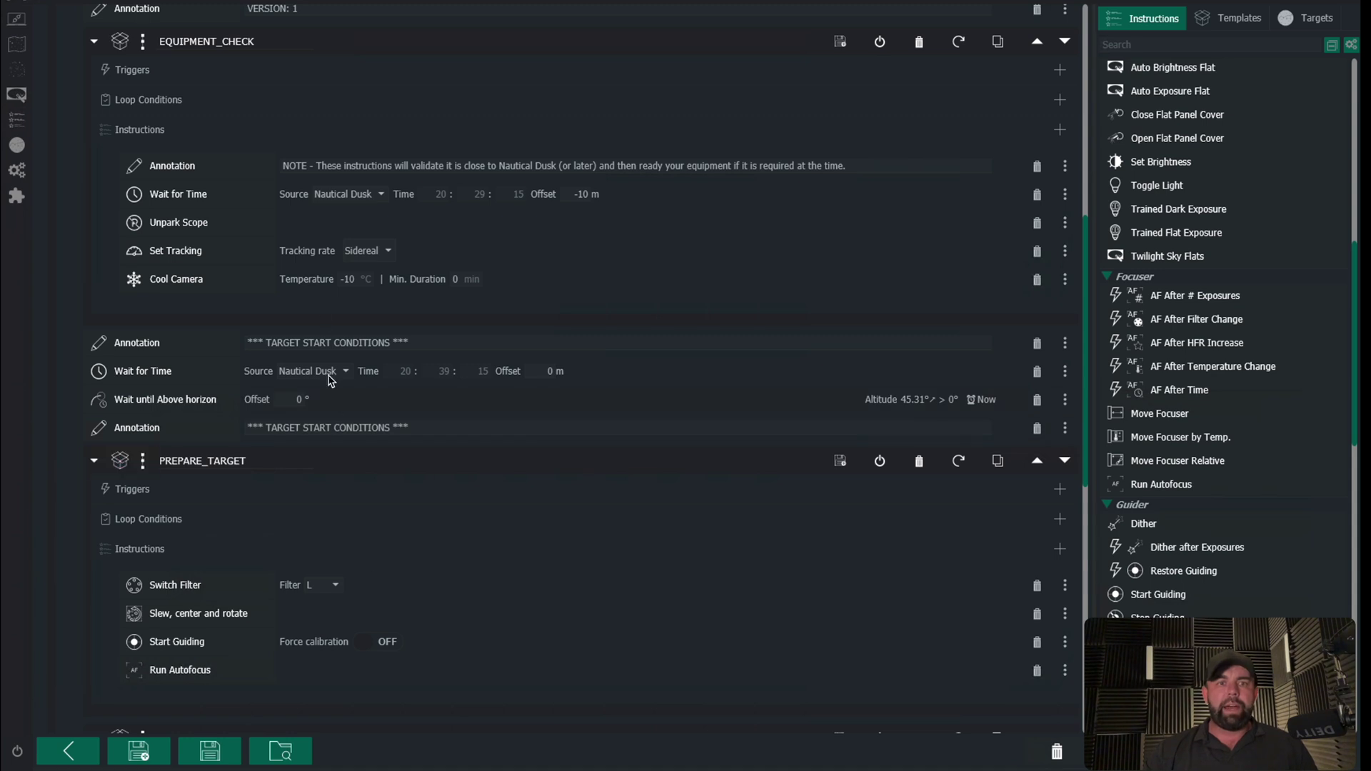
scroll(359, 266, "up", 6)
scroll(359, 266, "up", 4)
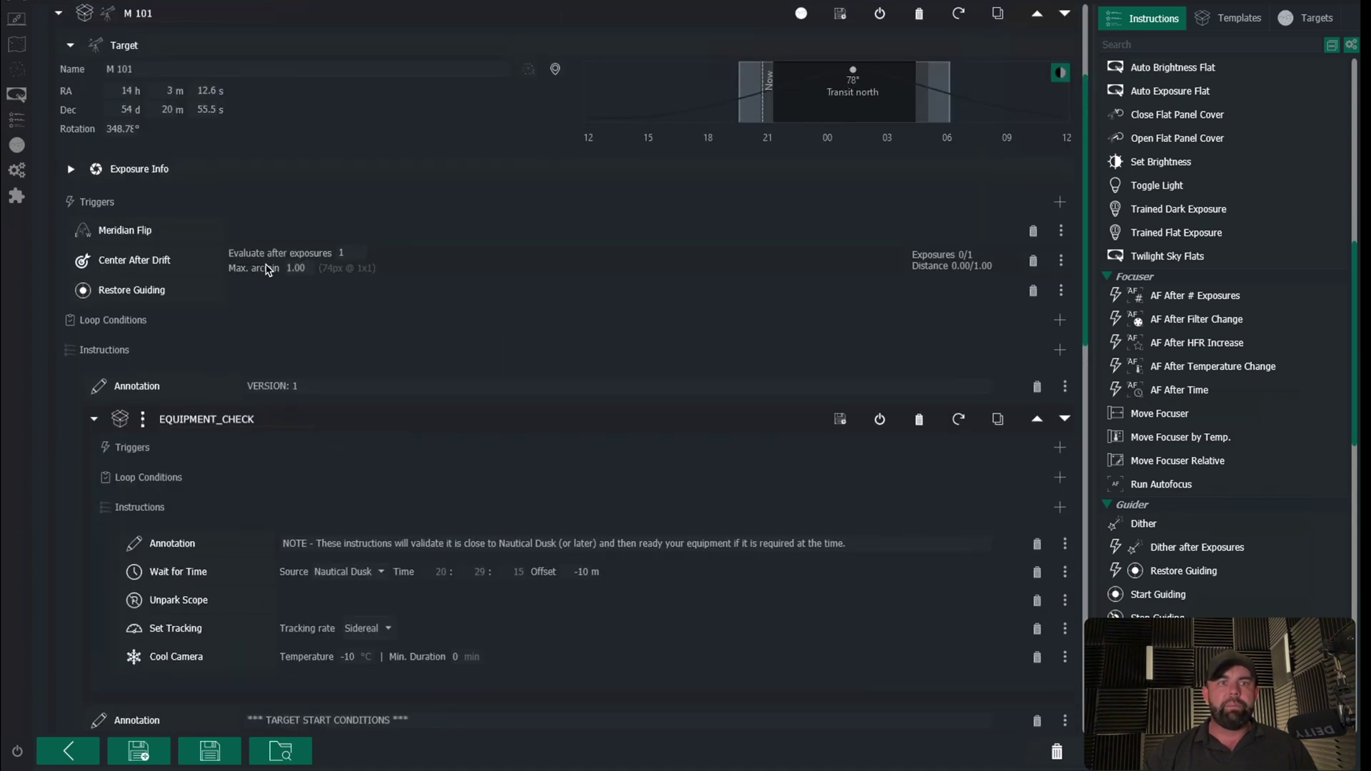
scroll(457, 457, "down", 18)
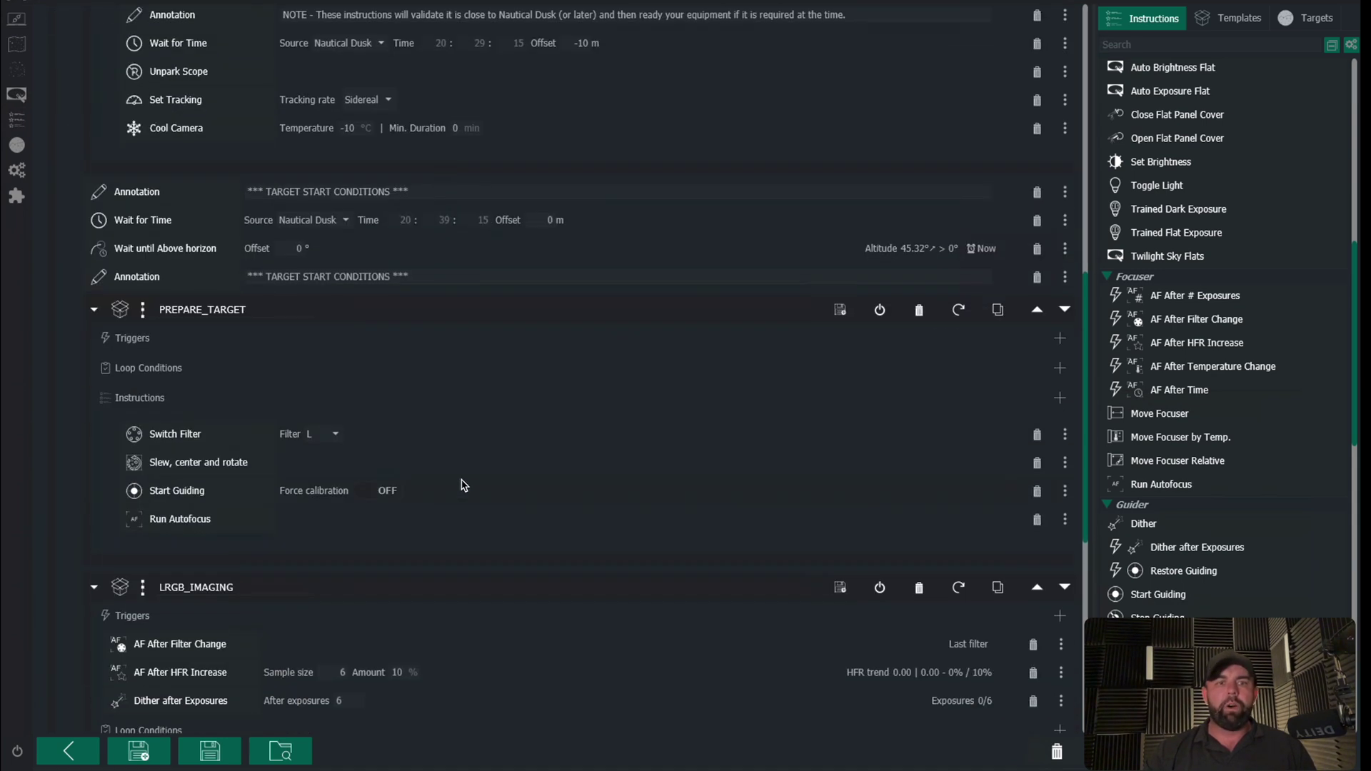
scroll(462, 486, "down", 5)
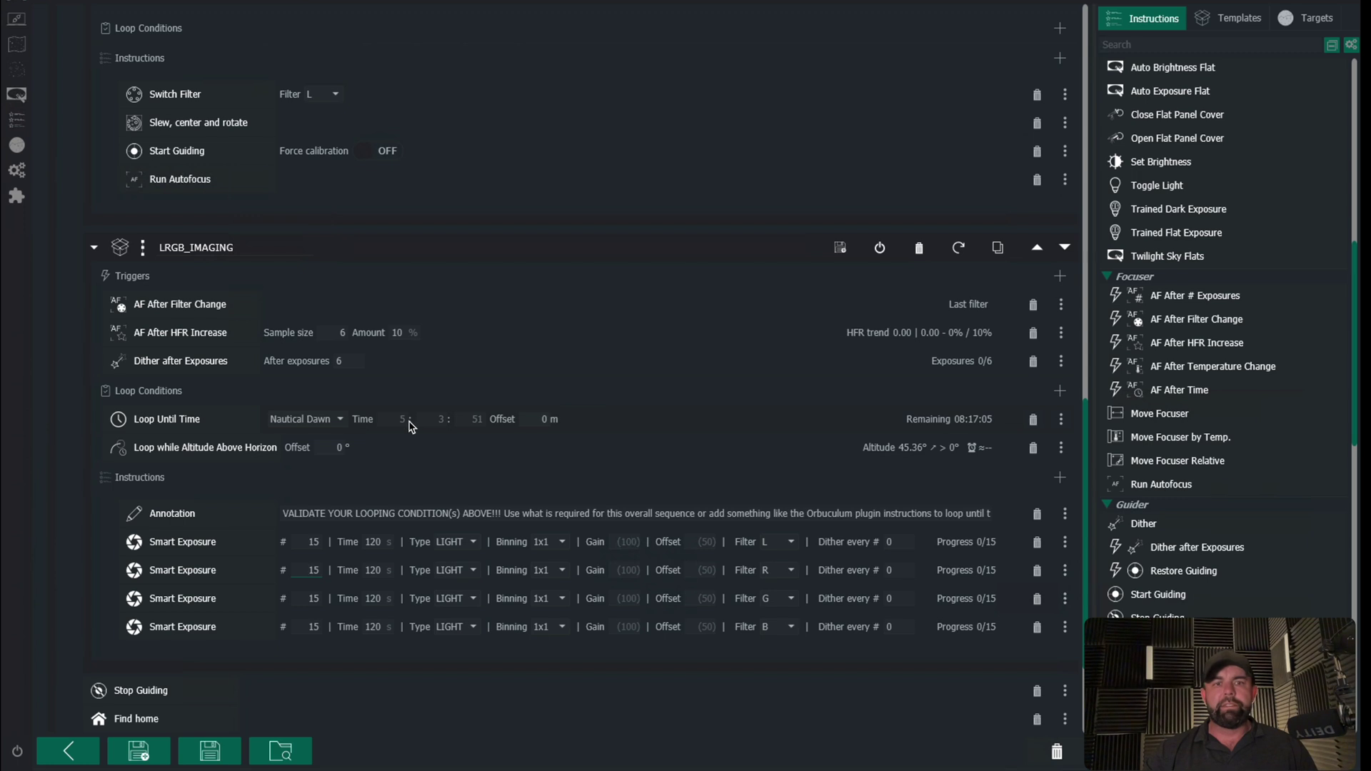
scroll(514, 430, "down", 3)
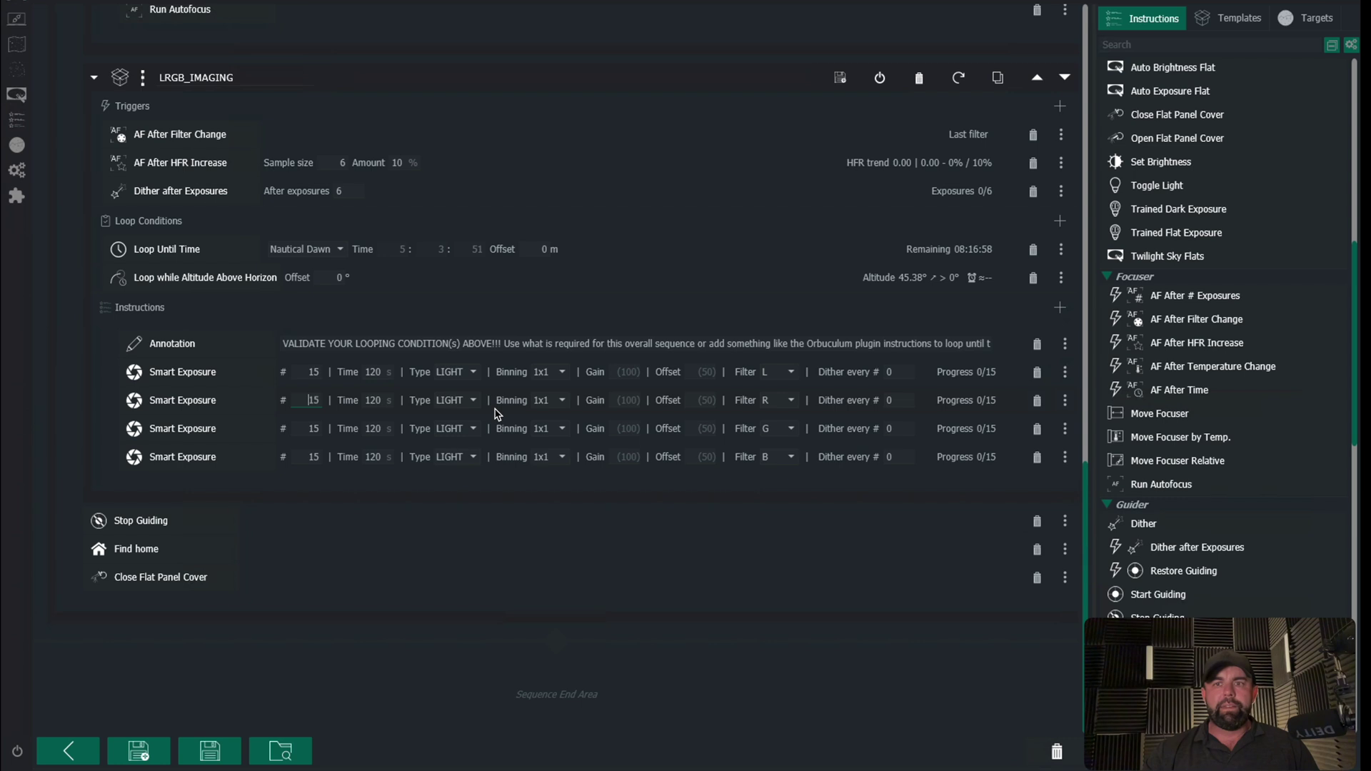
scroll(1213, 411, "down", 6)
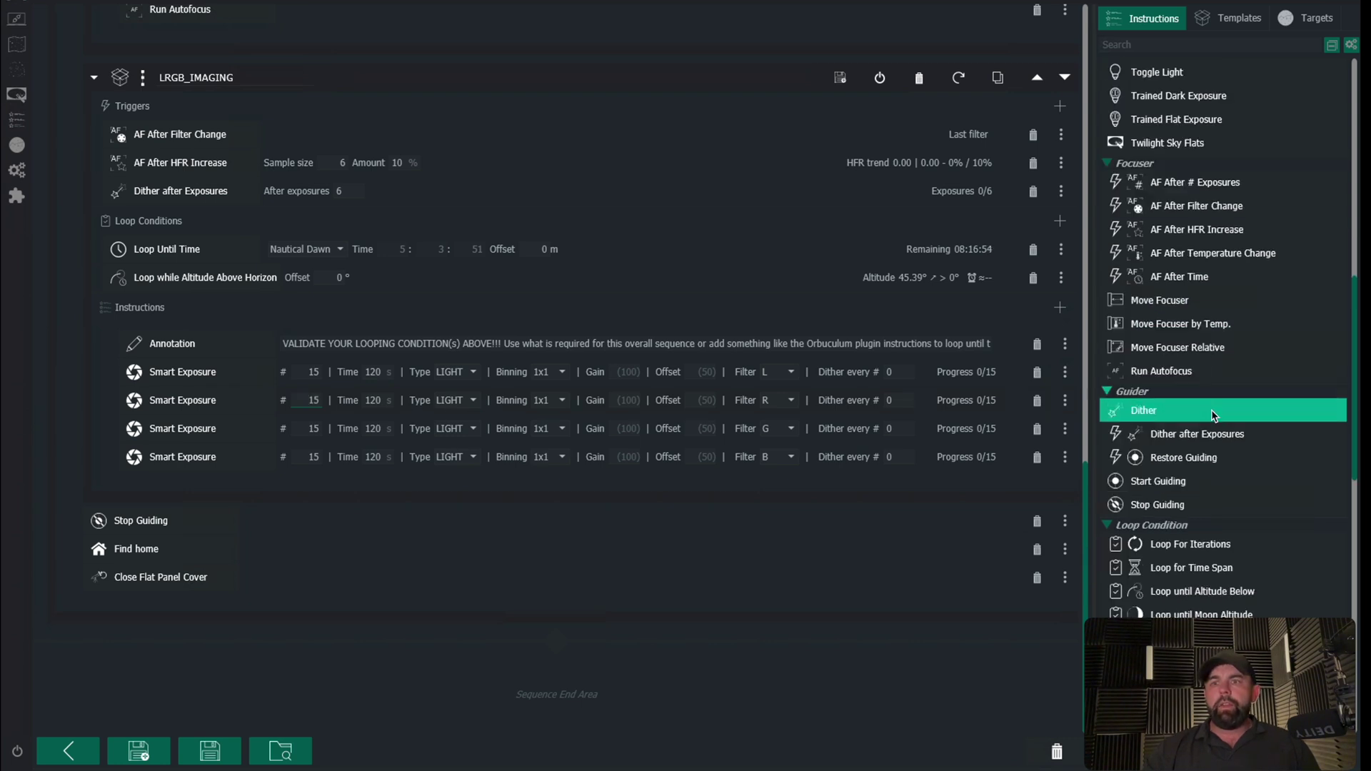
scroll(1212, 418, "down", 3)
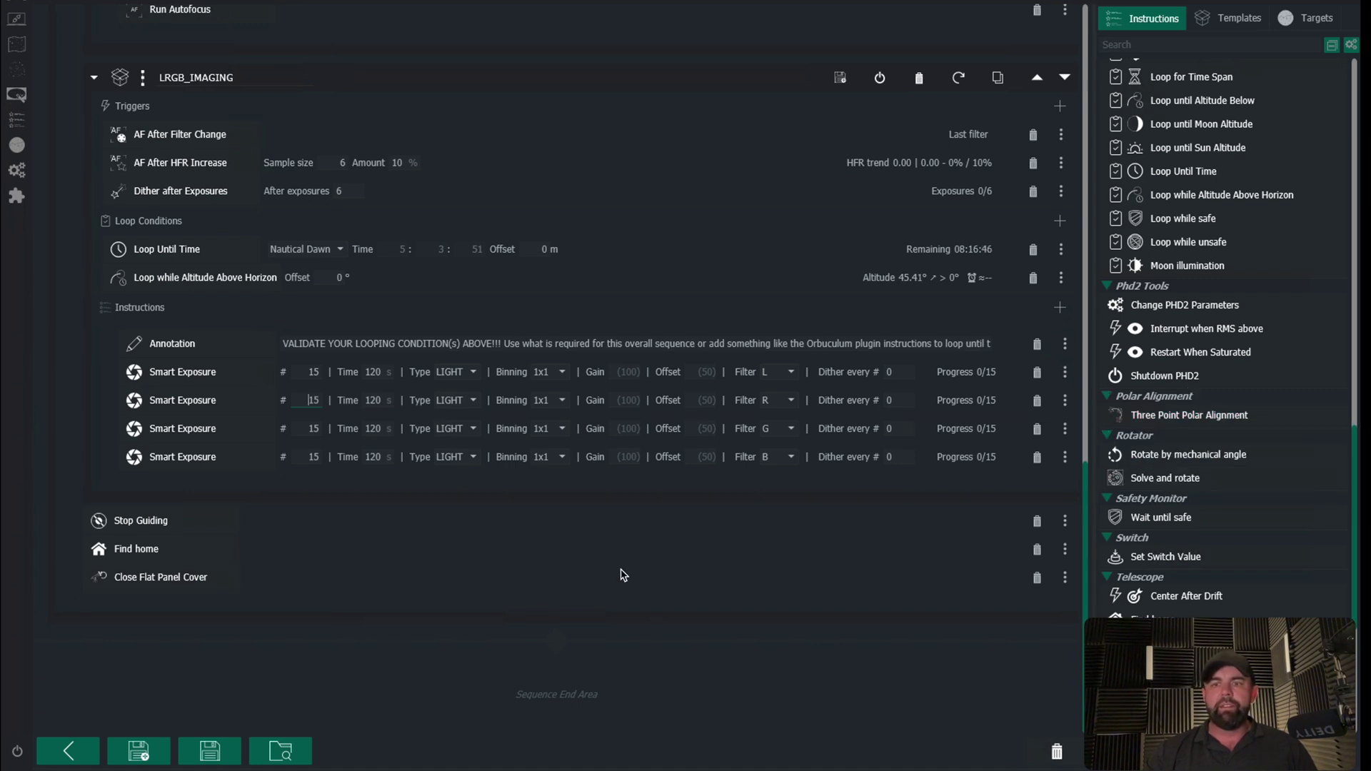
scroll(1185, 513, "down", 3)
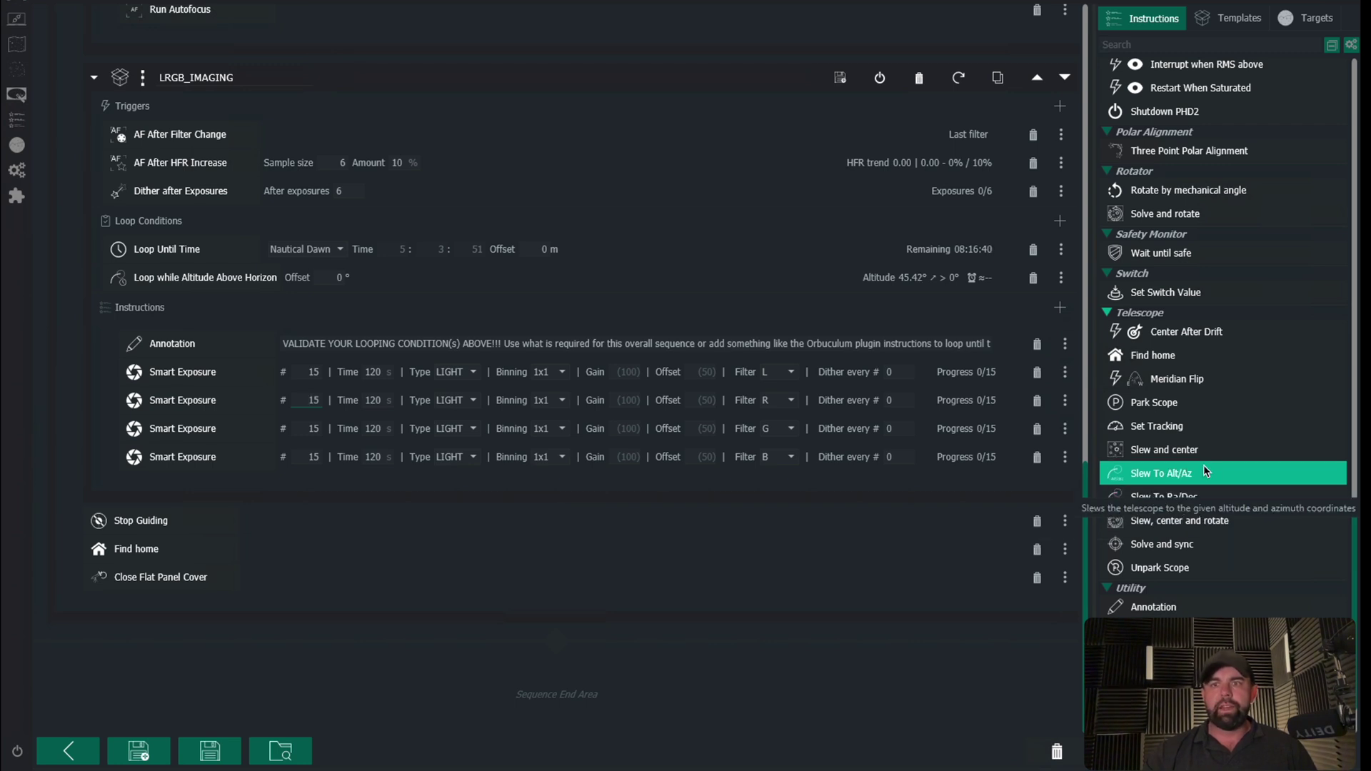
scroll(512, 366, "up", 15)
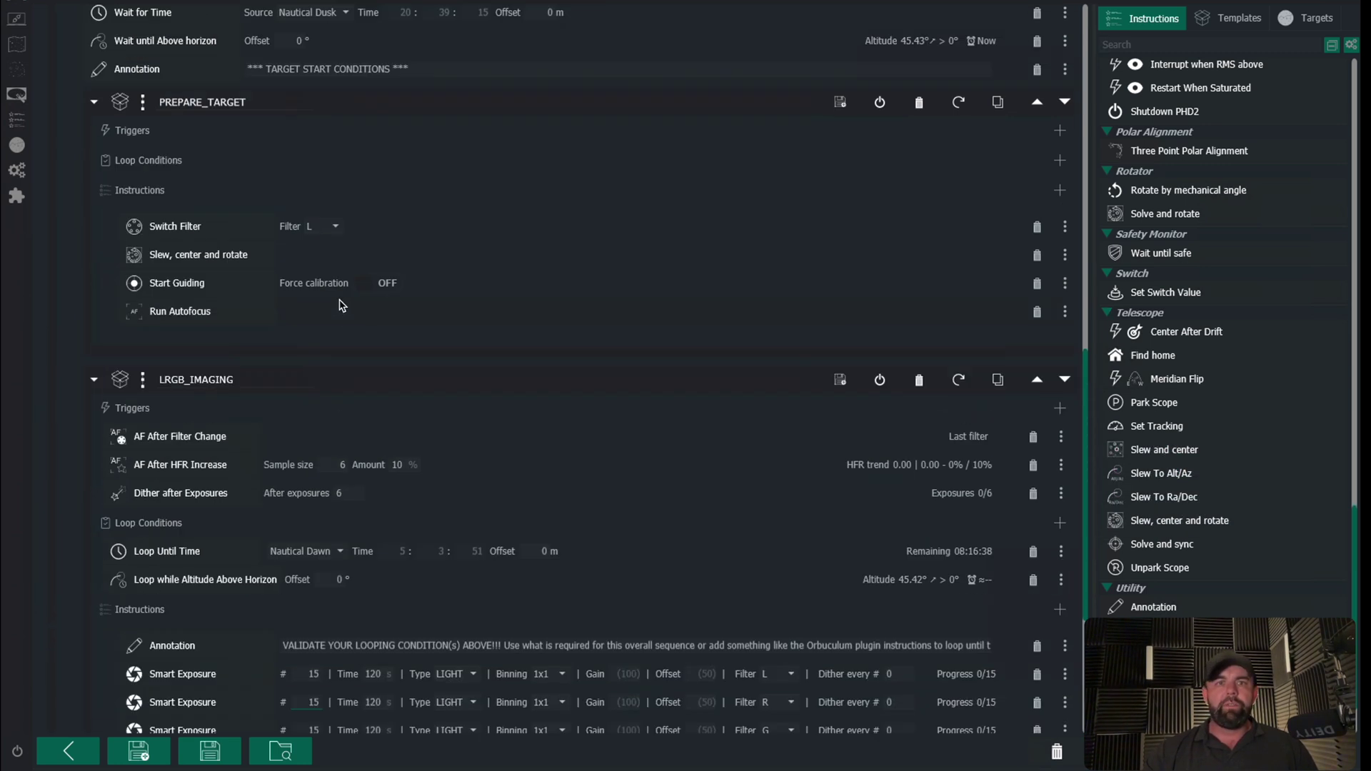
scroll(405, 274, "up", 3)
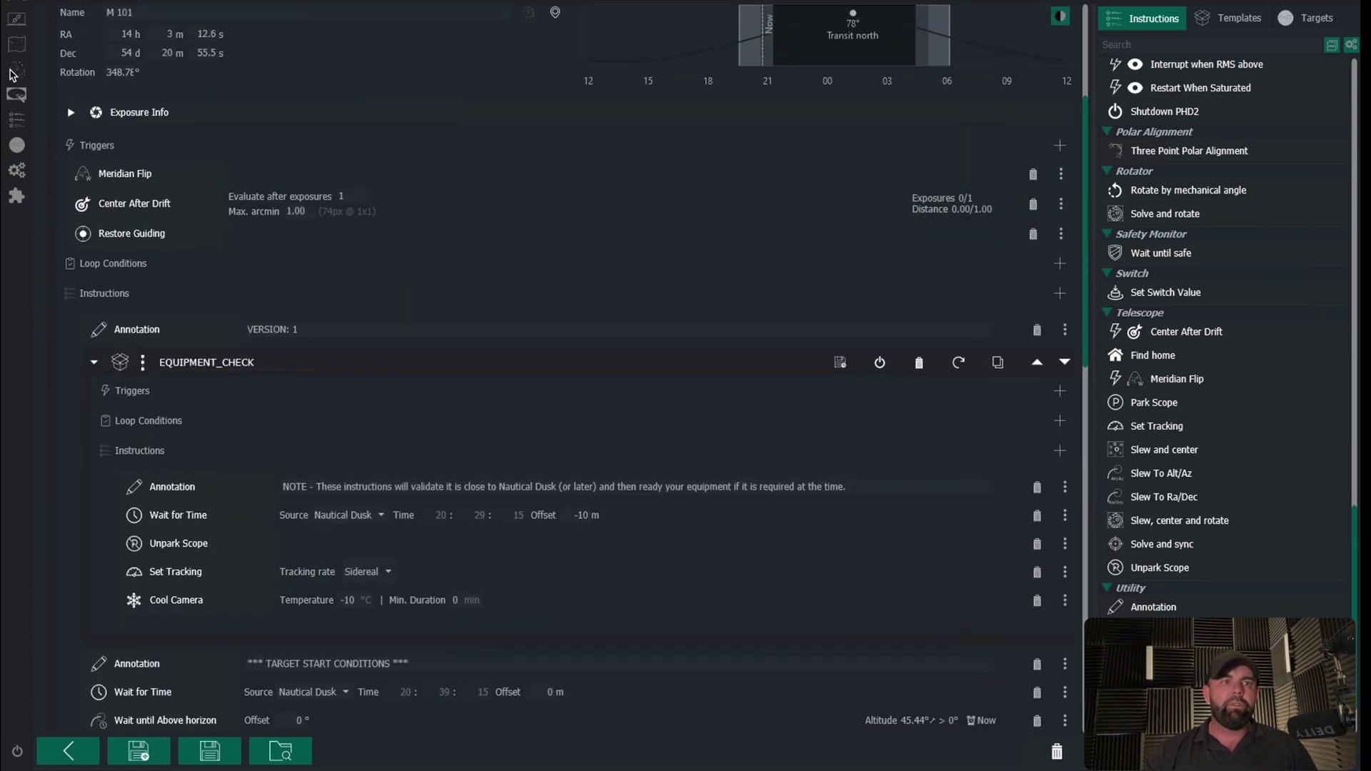
Load the sky survey image of NGC 6888 for framing, and frame the nebula at 290° rotation, shifting the frame slightly off centre.
left_click(11, 75)
left_click(169, 133)
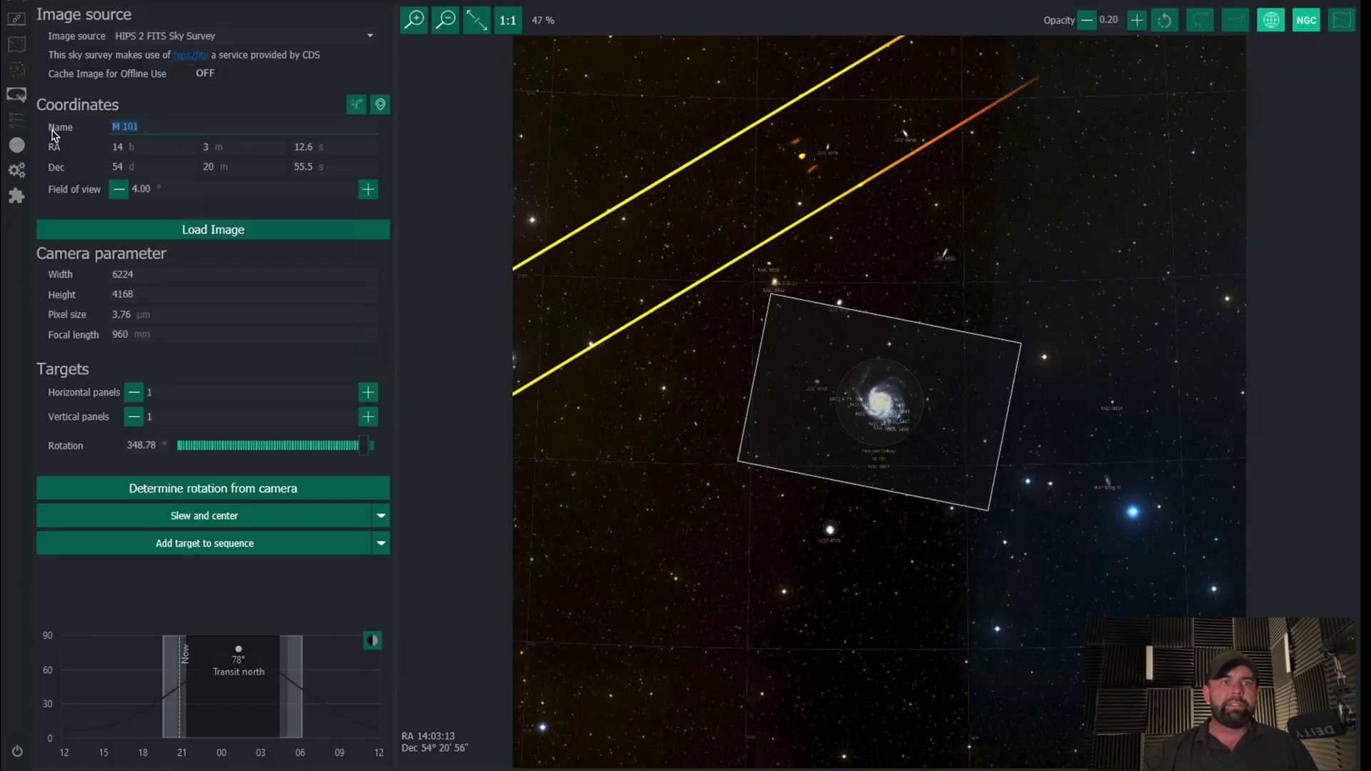
left_click(123, 148)
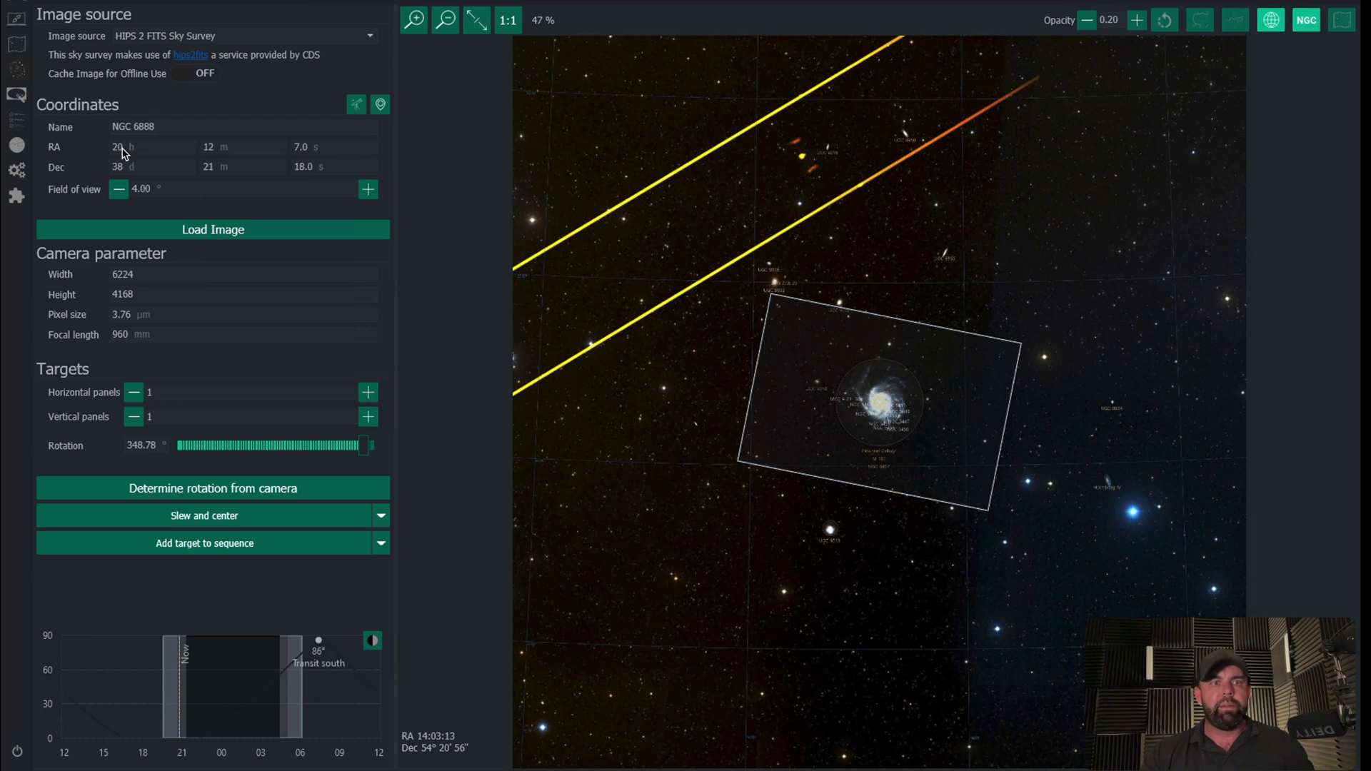
left_click(170, 229)
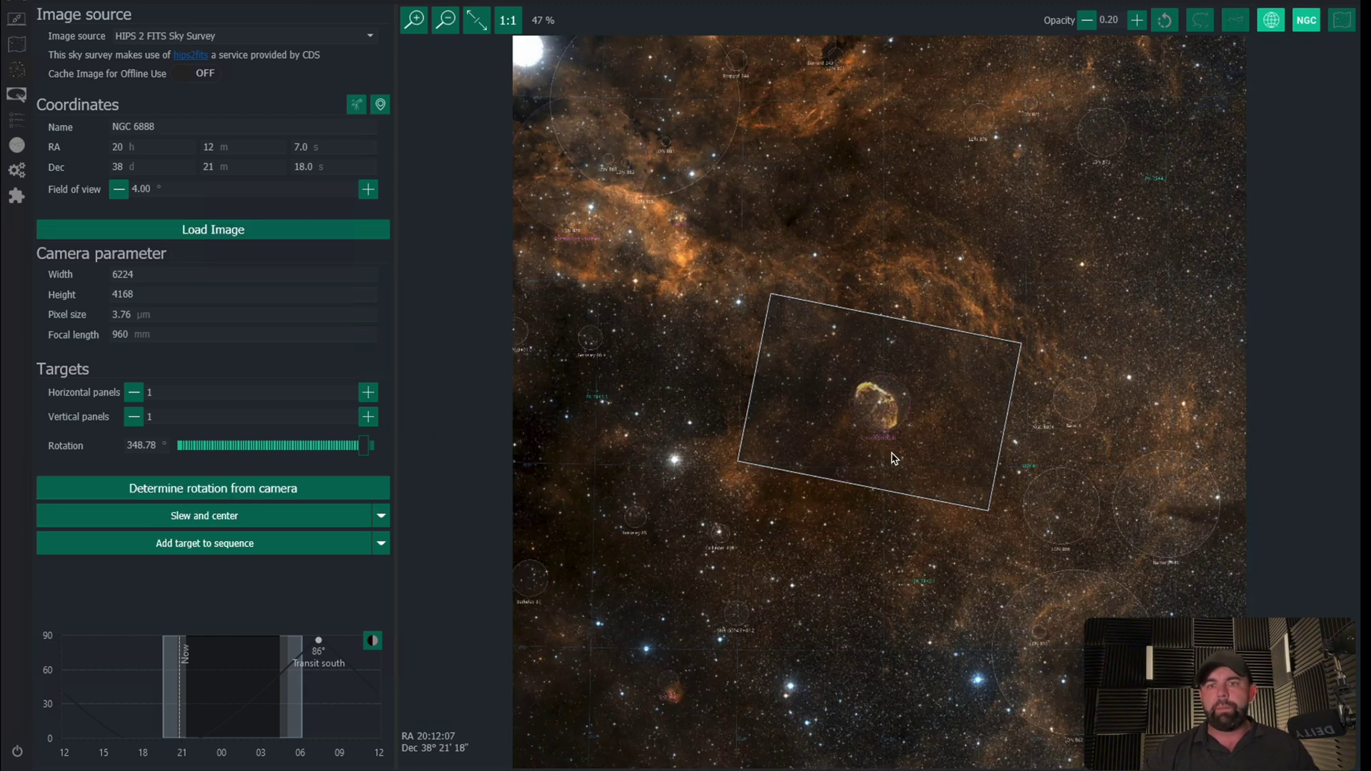
left_click_drag(364, 450, 331, 448)
left_click_drag(872, 419, 862, 432)
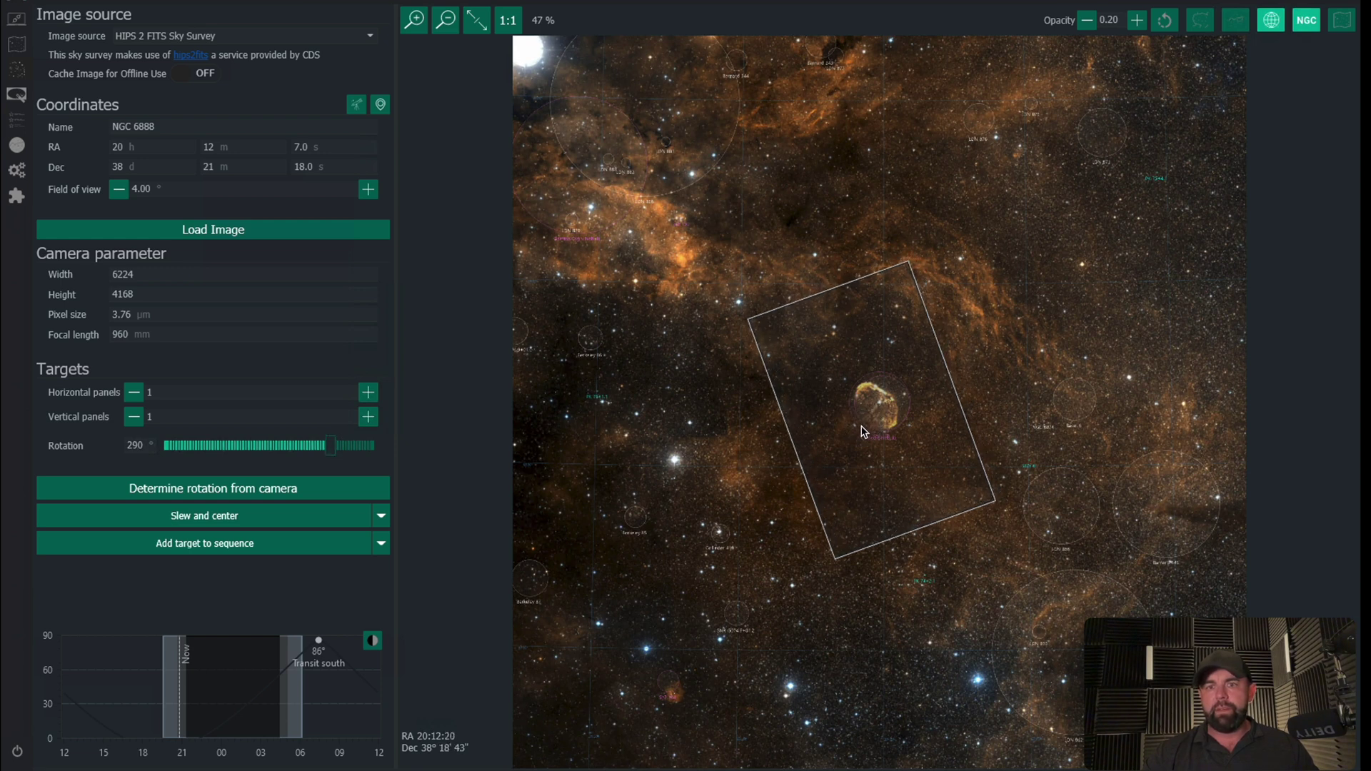
Add the framed NGC 6888 target to the Sequencer using the MONO LRGB ROTATE template.
left_click(292, 547)
mouse_move(315, 584)
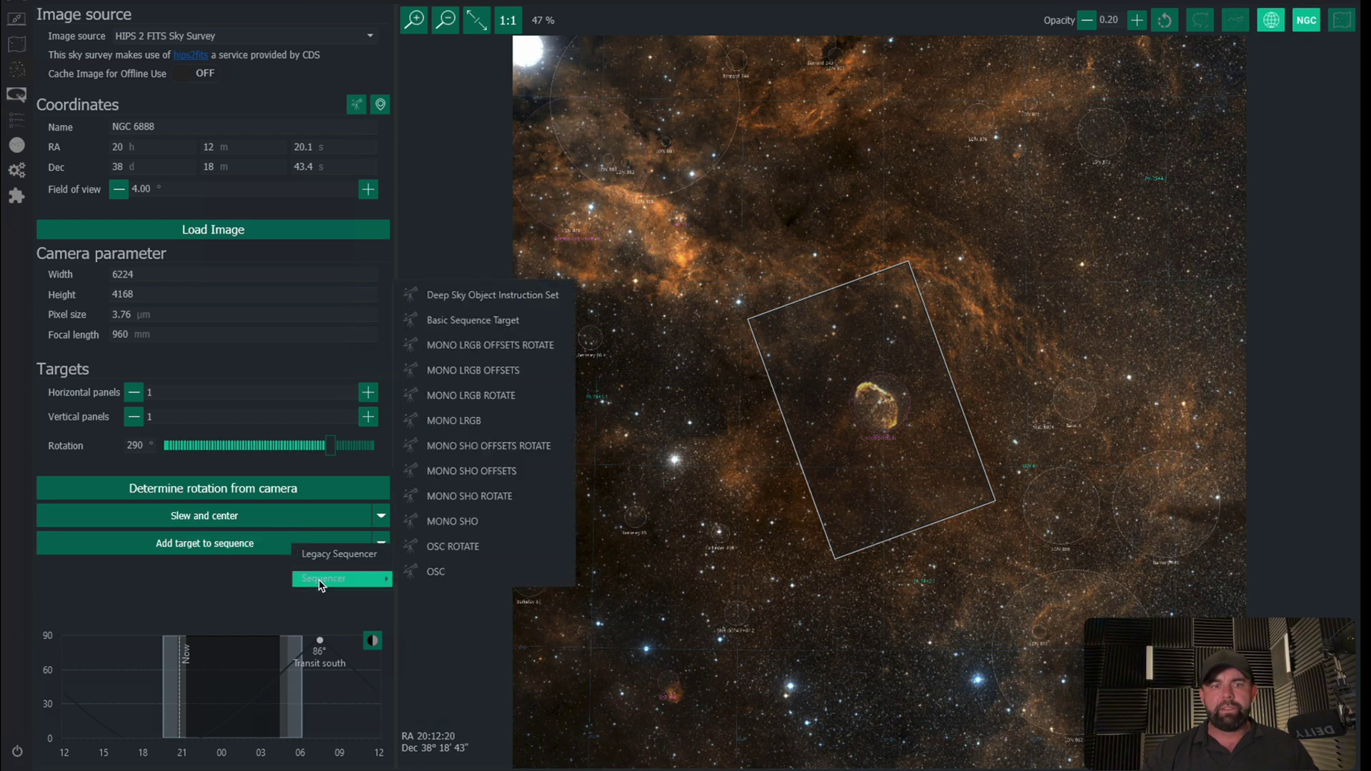
left_click(511, 406)
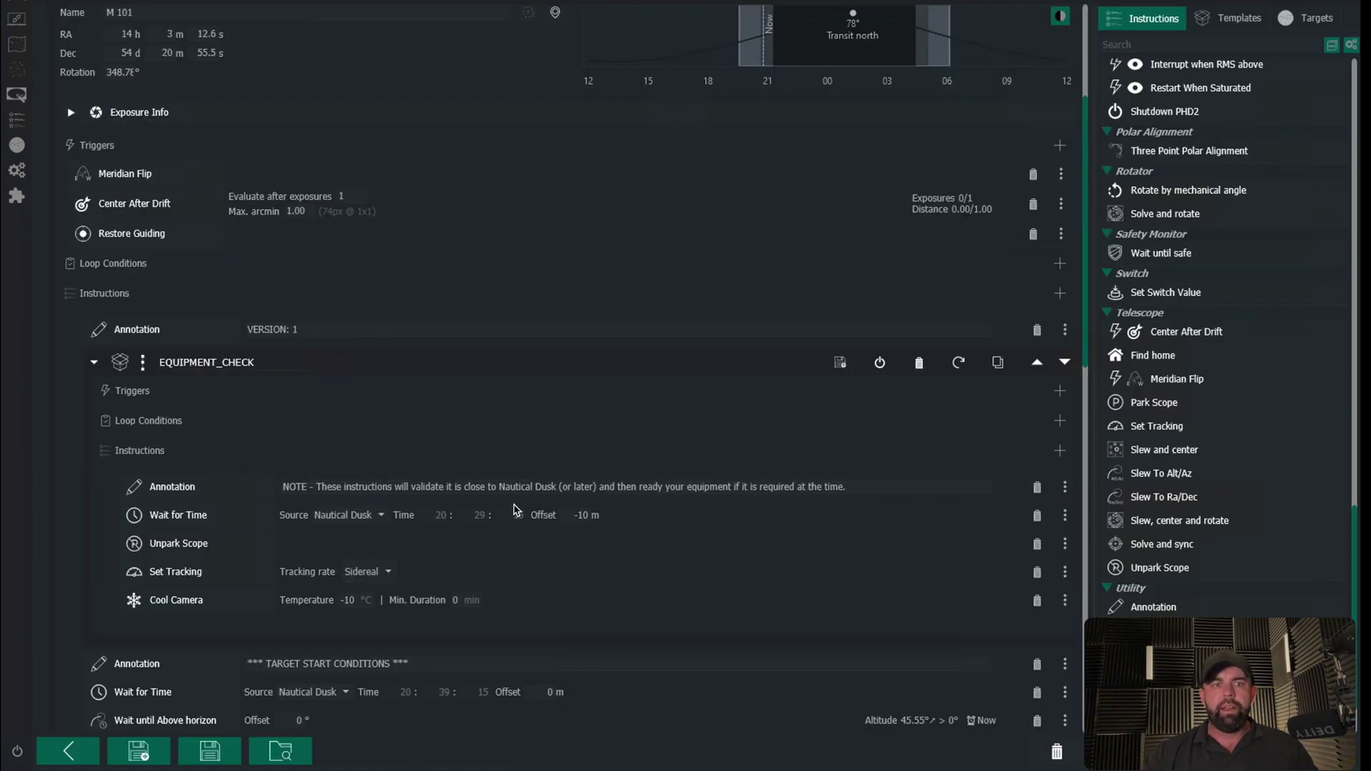
Switch the source of the Loop Until Time condition in M 101's LRGB_IMAGING container to Time.
scroll(546, 507, "down", 7)
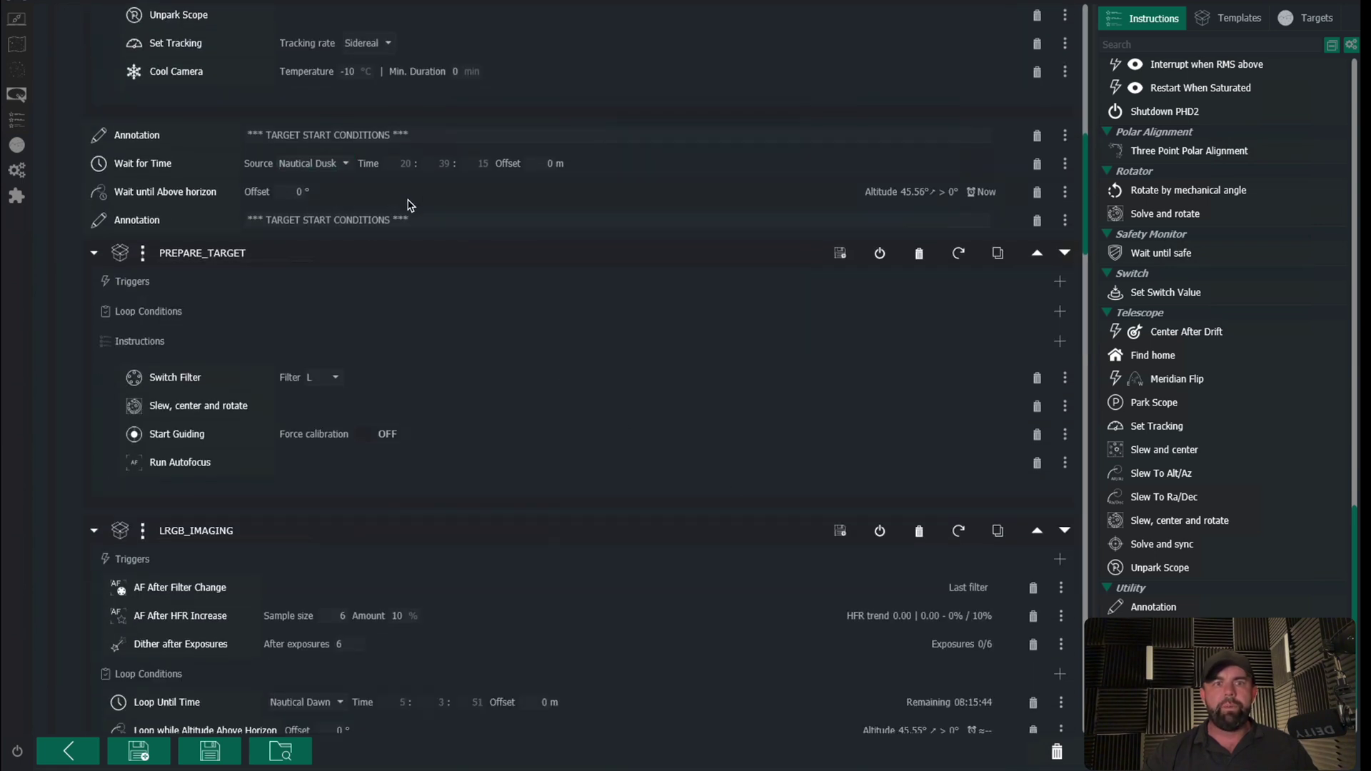
scroll(457, 236, "up", 8)
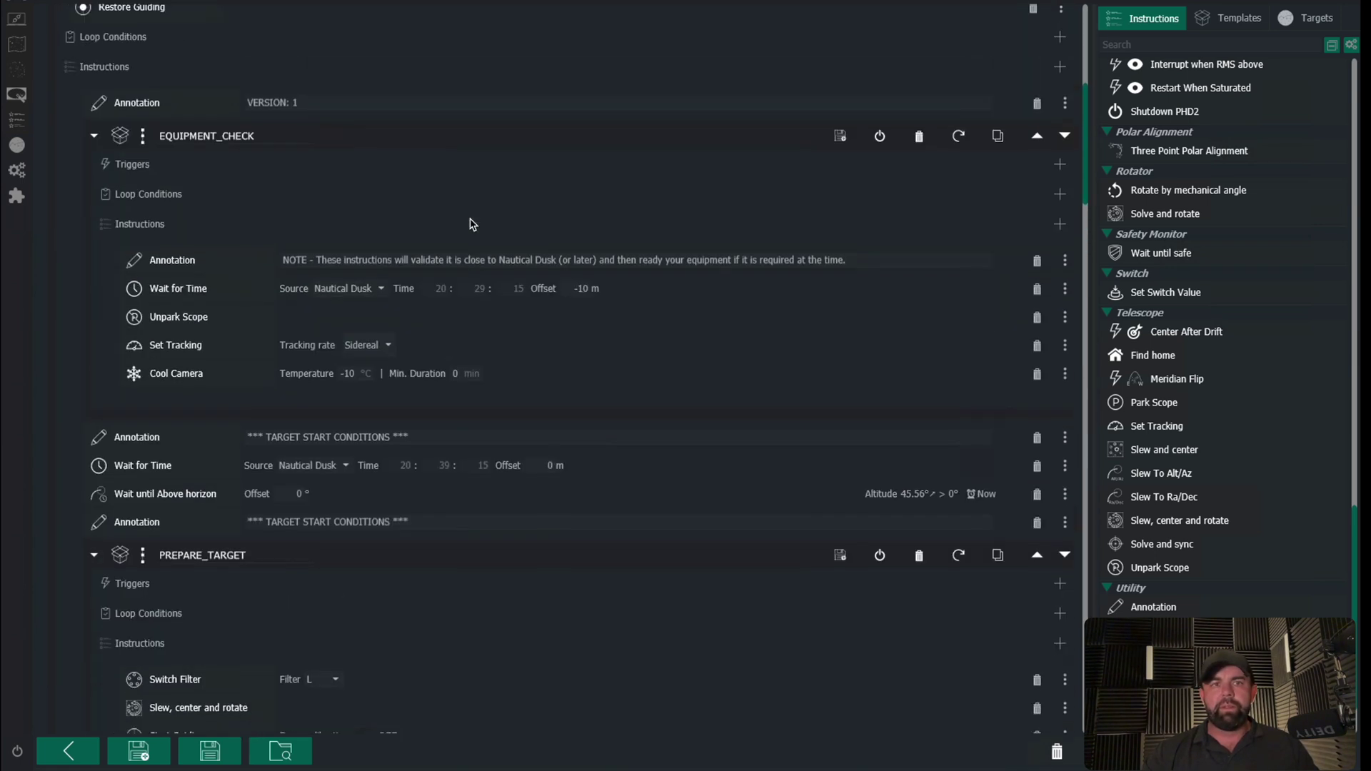
scroll(482, 277, "up", 3)
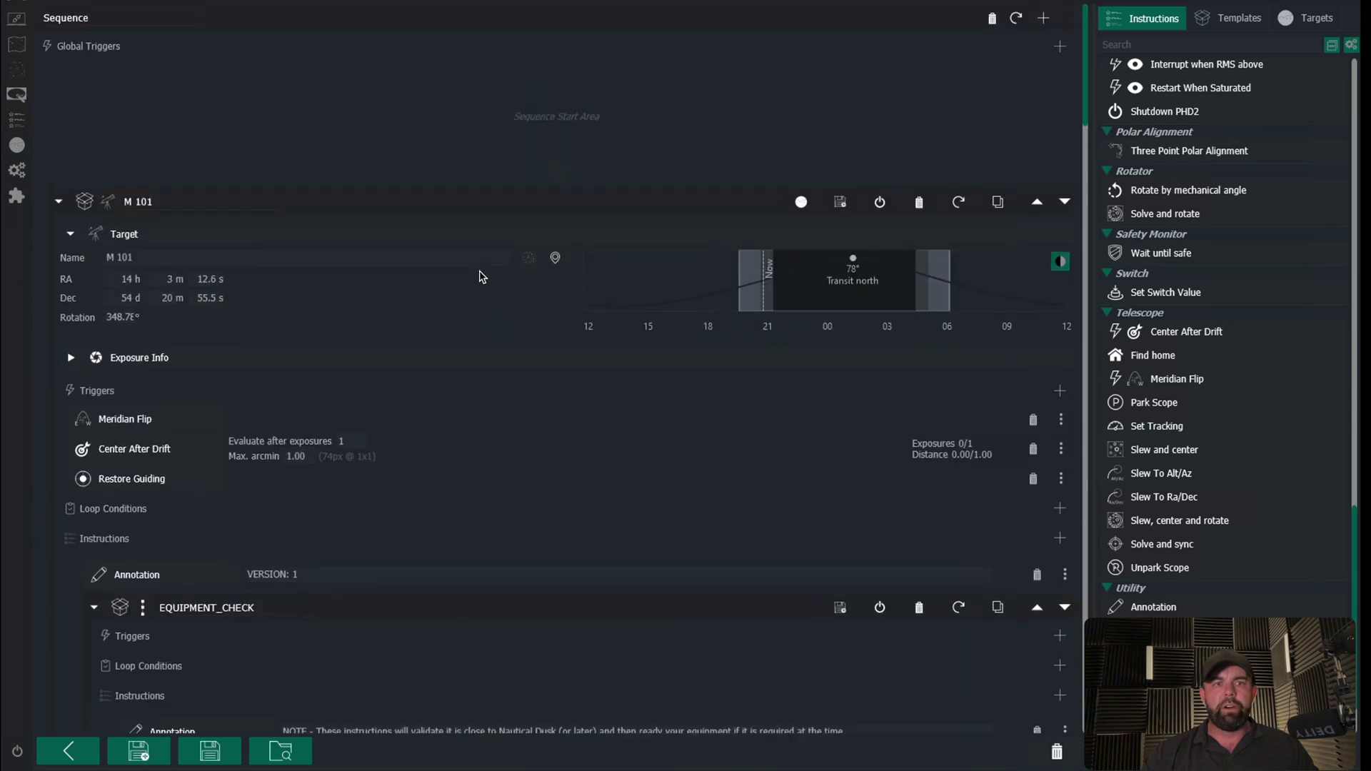
scroll(456, 304, "down", 8)
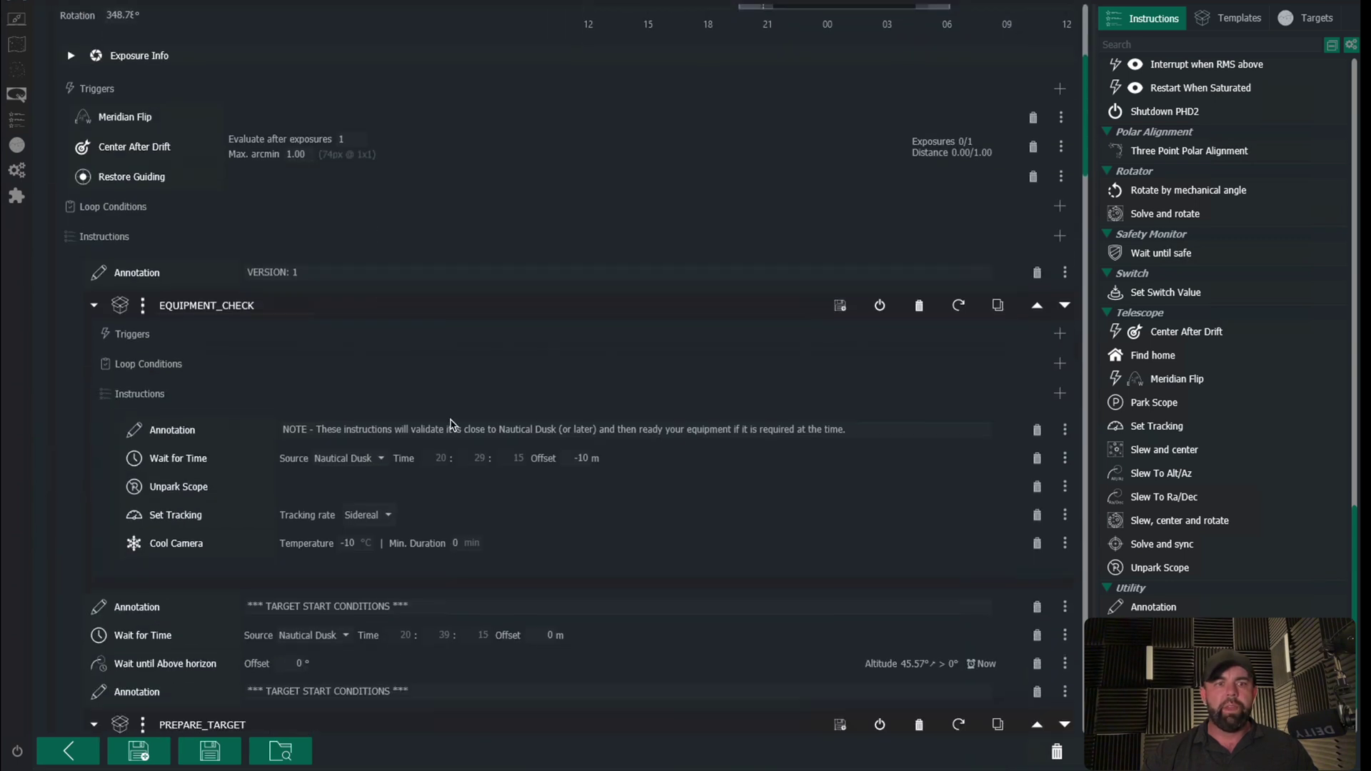
scroll(409, 390, "down", 7)
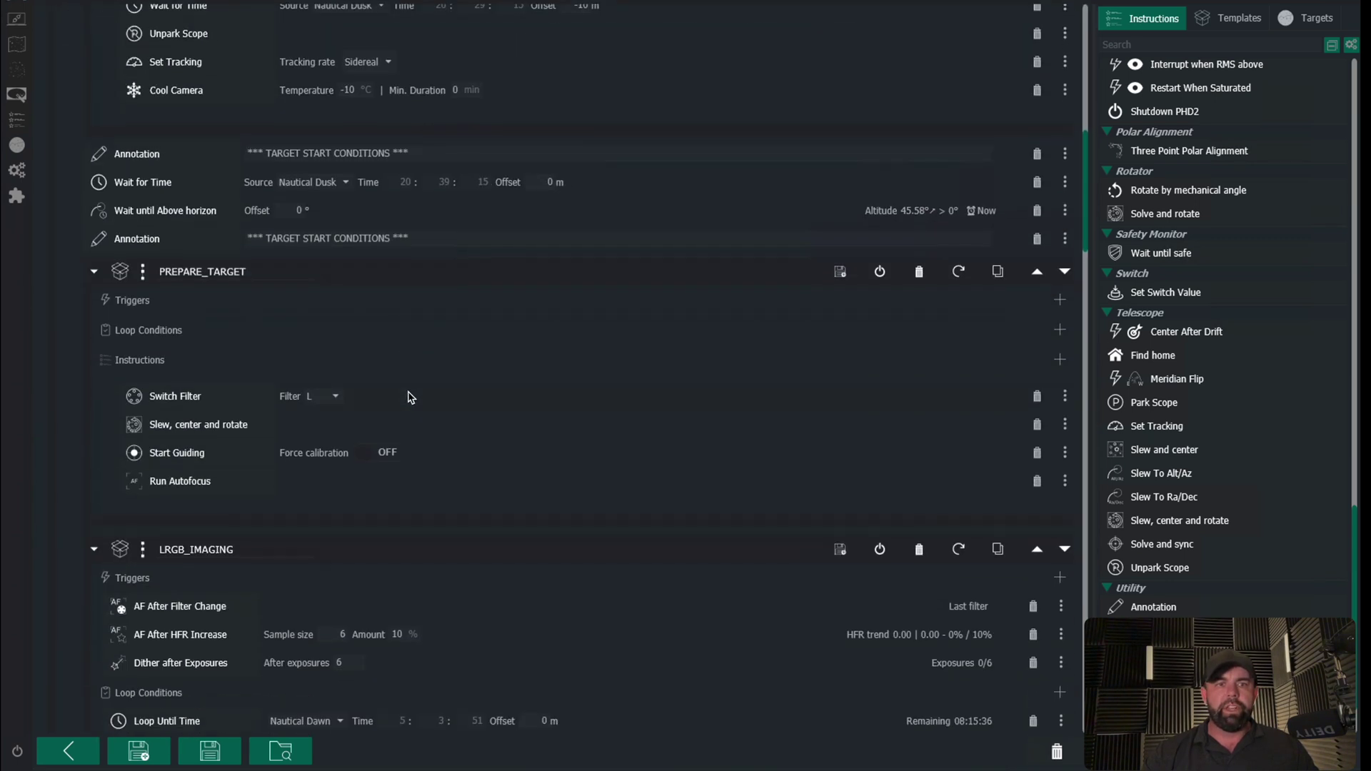
left_click(325, 389)
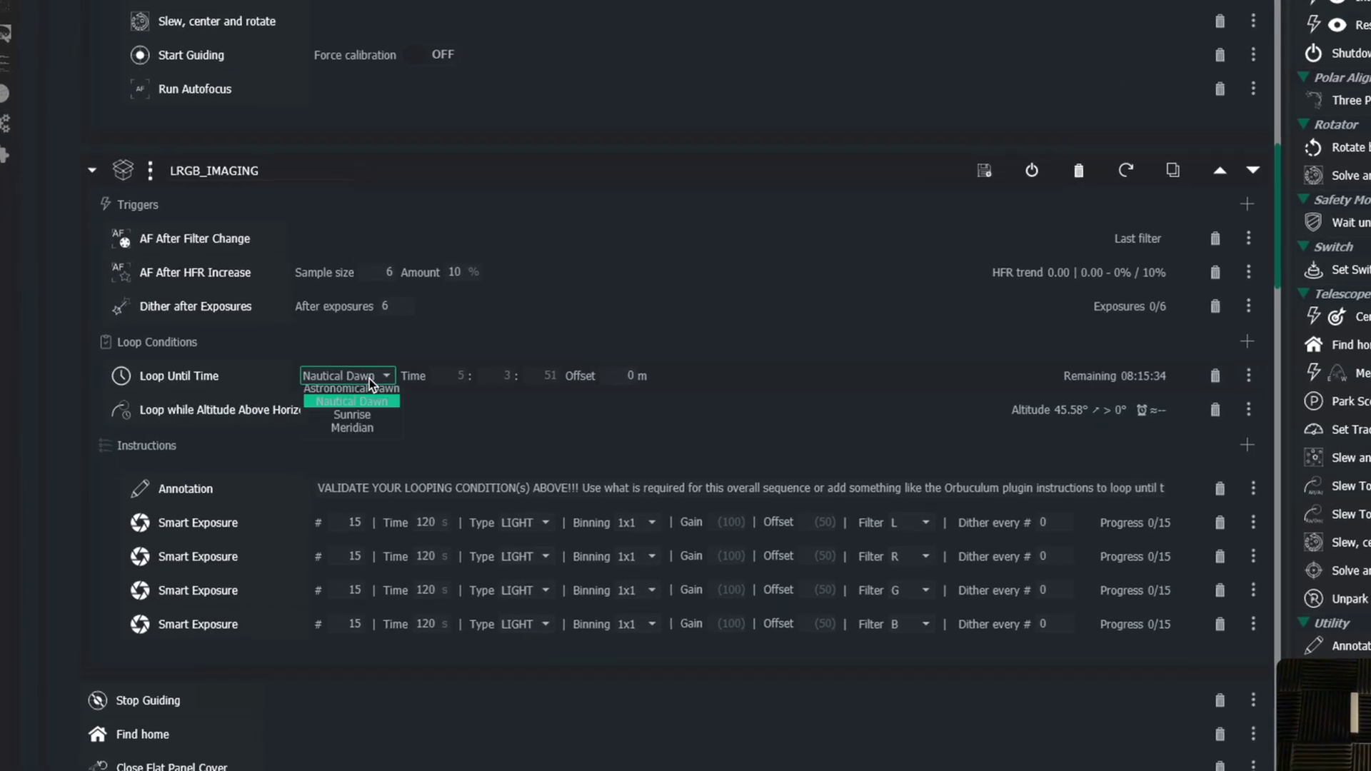
key("Escape")
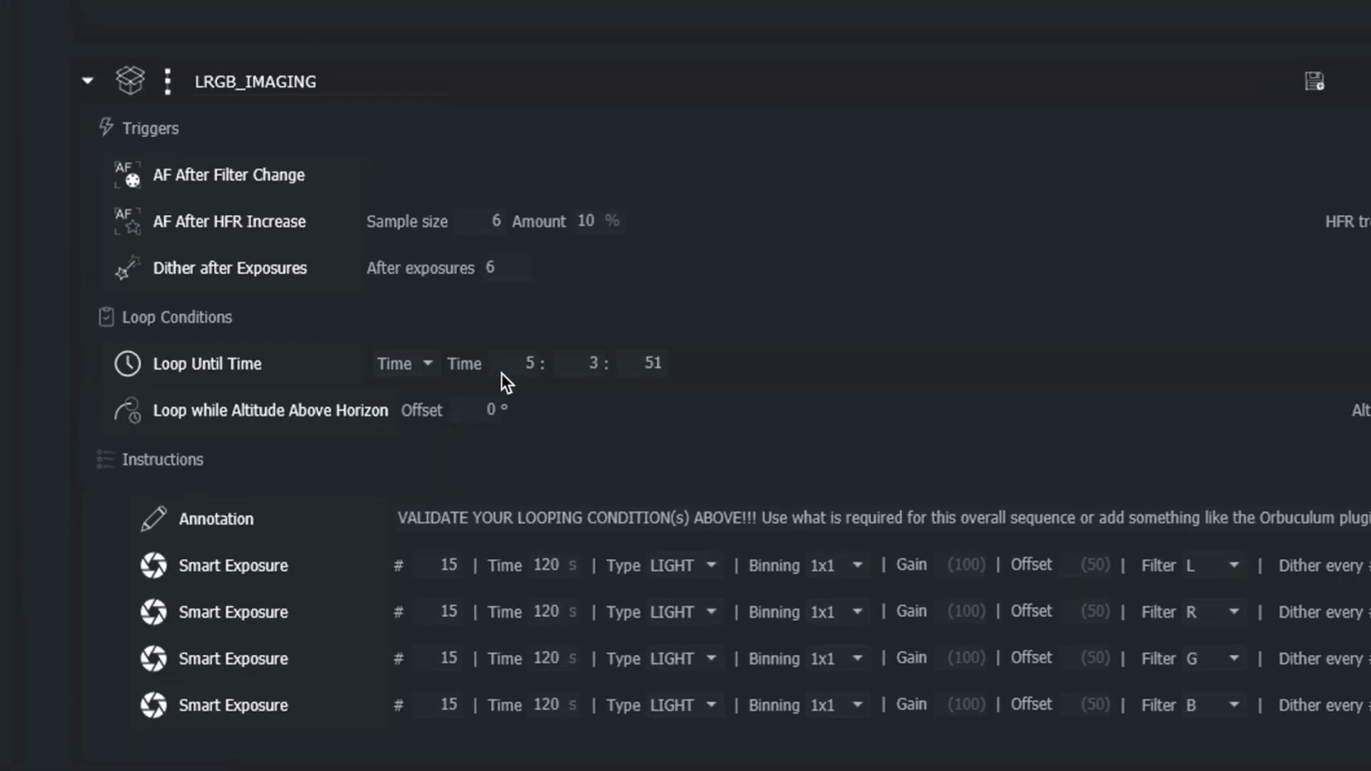
left_click(649, 368)
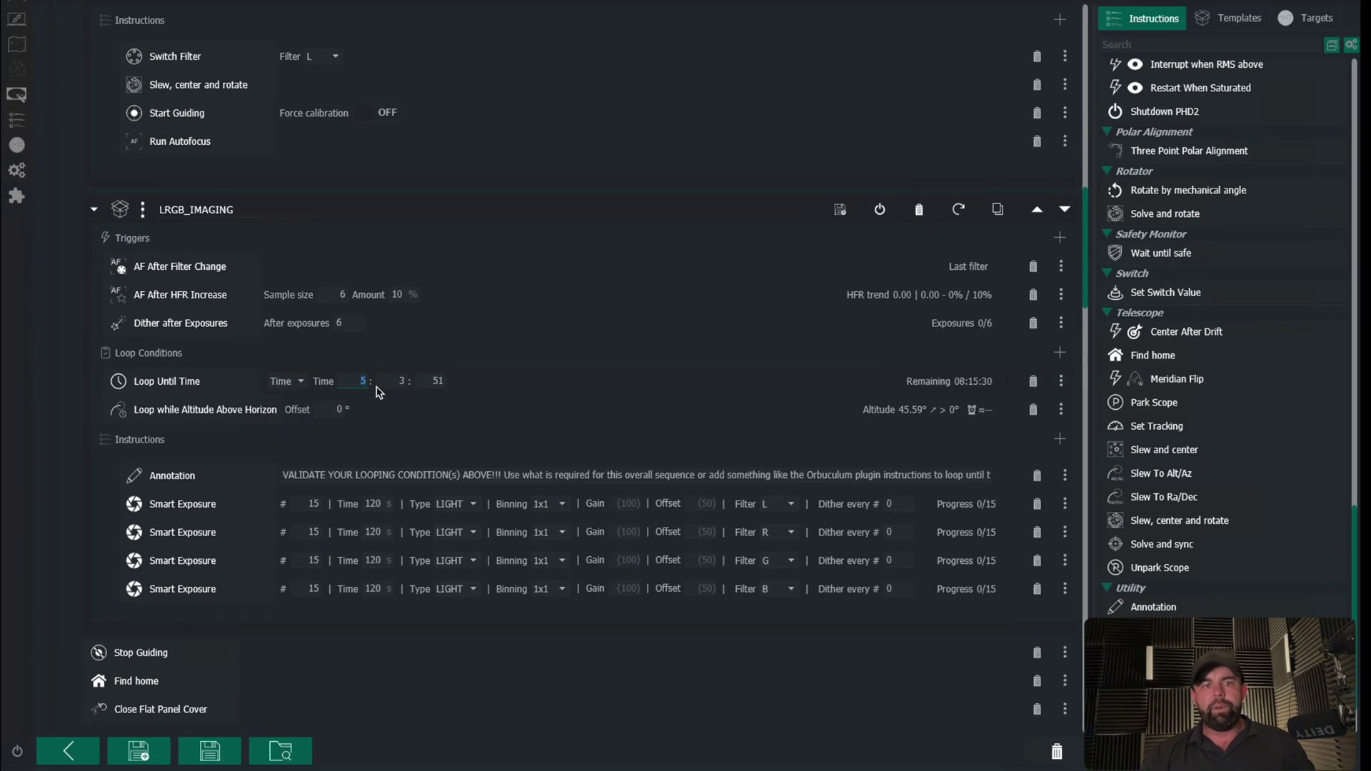
Check NGC 6888's altitude chart and set the Loop Until Time condition in M 101's LRGB_IMAGING to 3 o'clock.
scroll(635, 385, "down", 4)
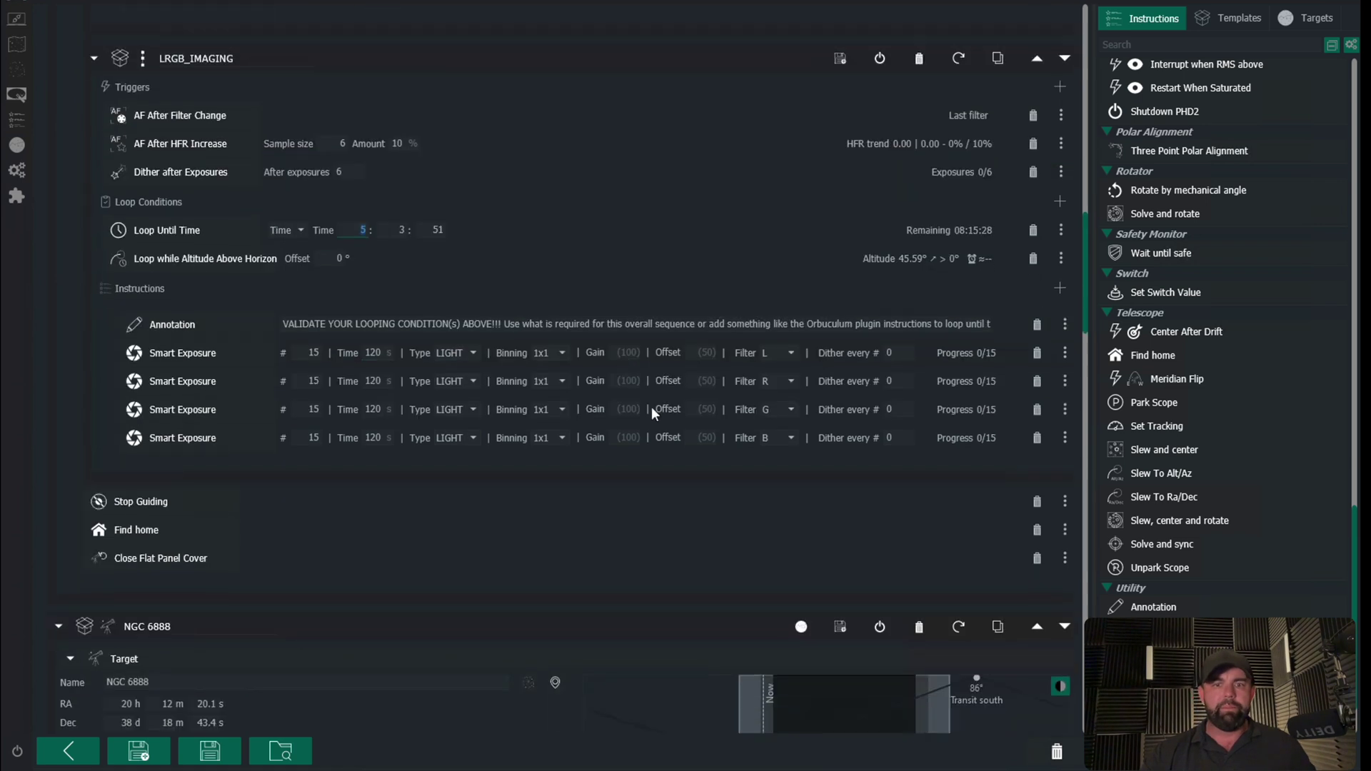
scroll(850, 489, "down", 2)
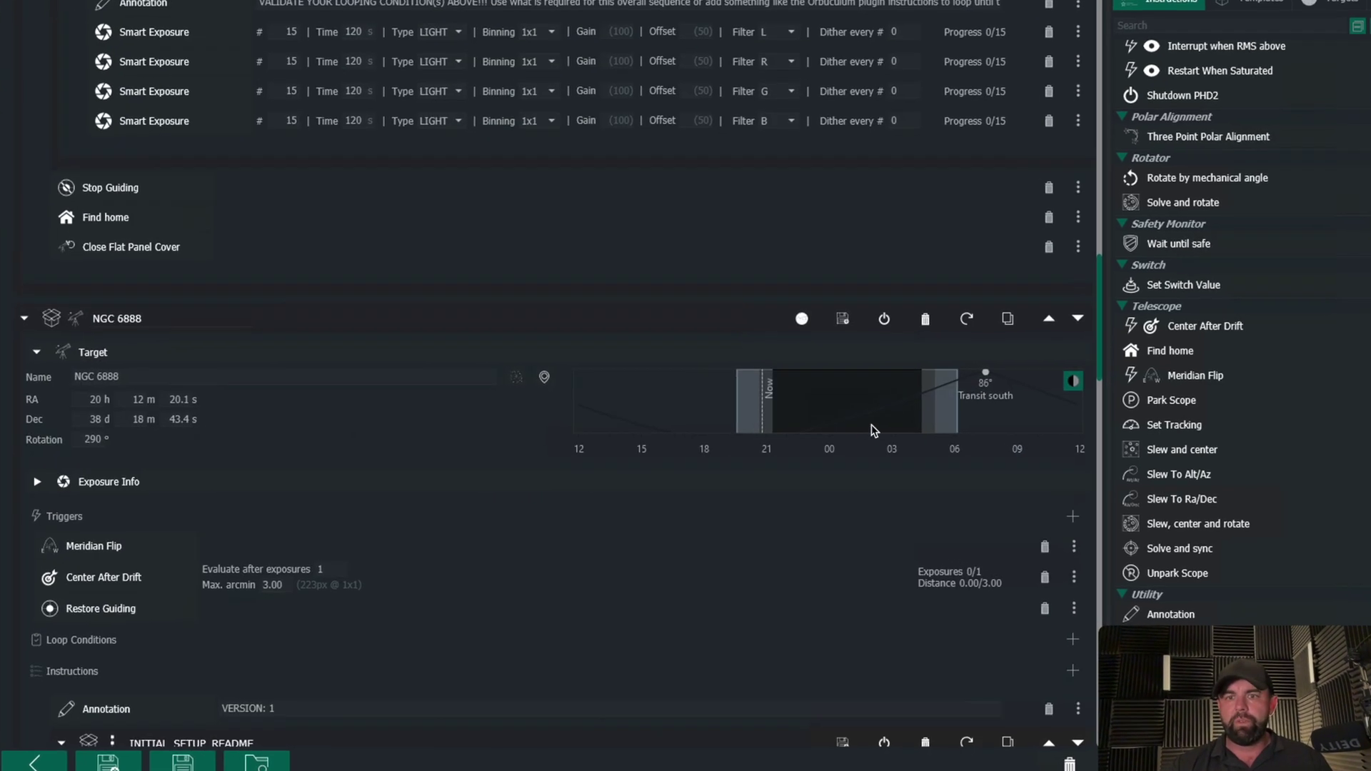
mouse_move(869, 417)
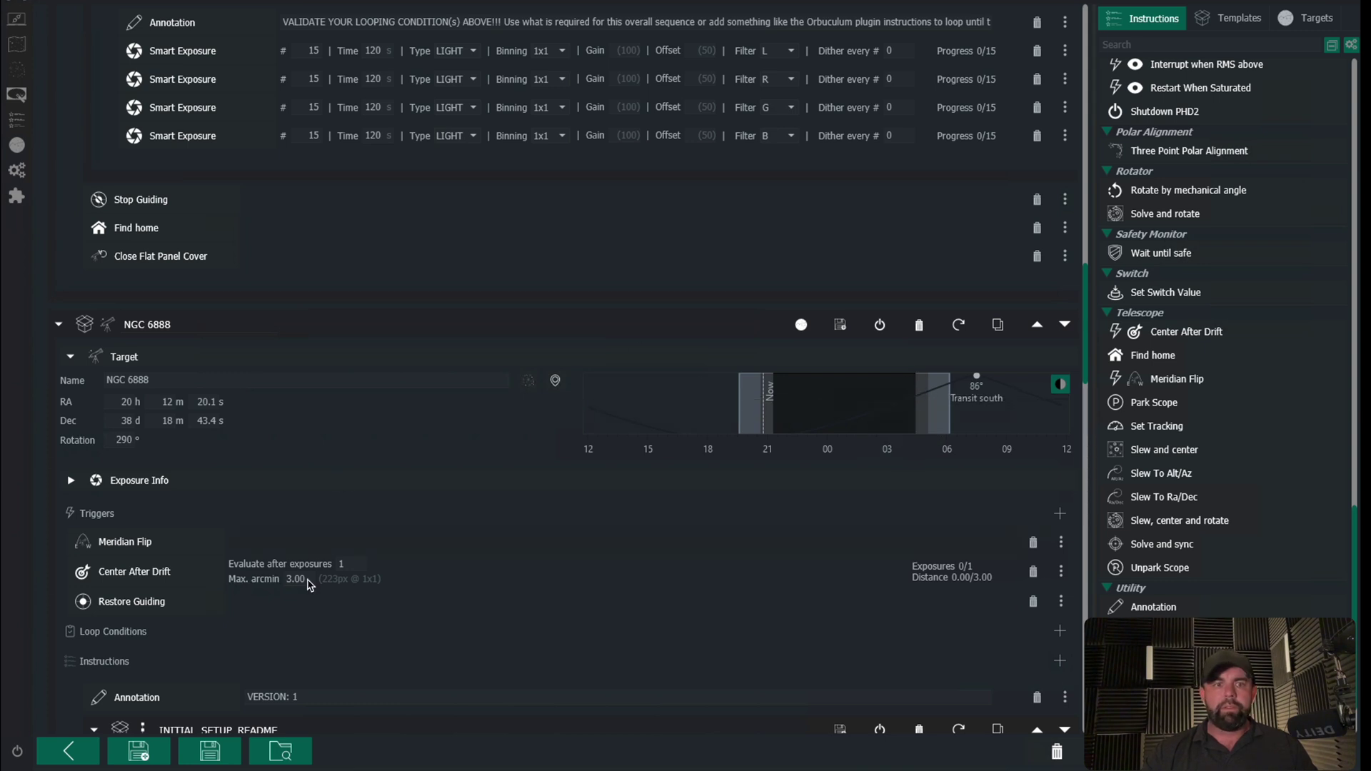
scroll(297, 446, "up", 5)
left_click(351, 308)
type("3")
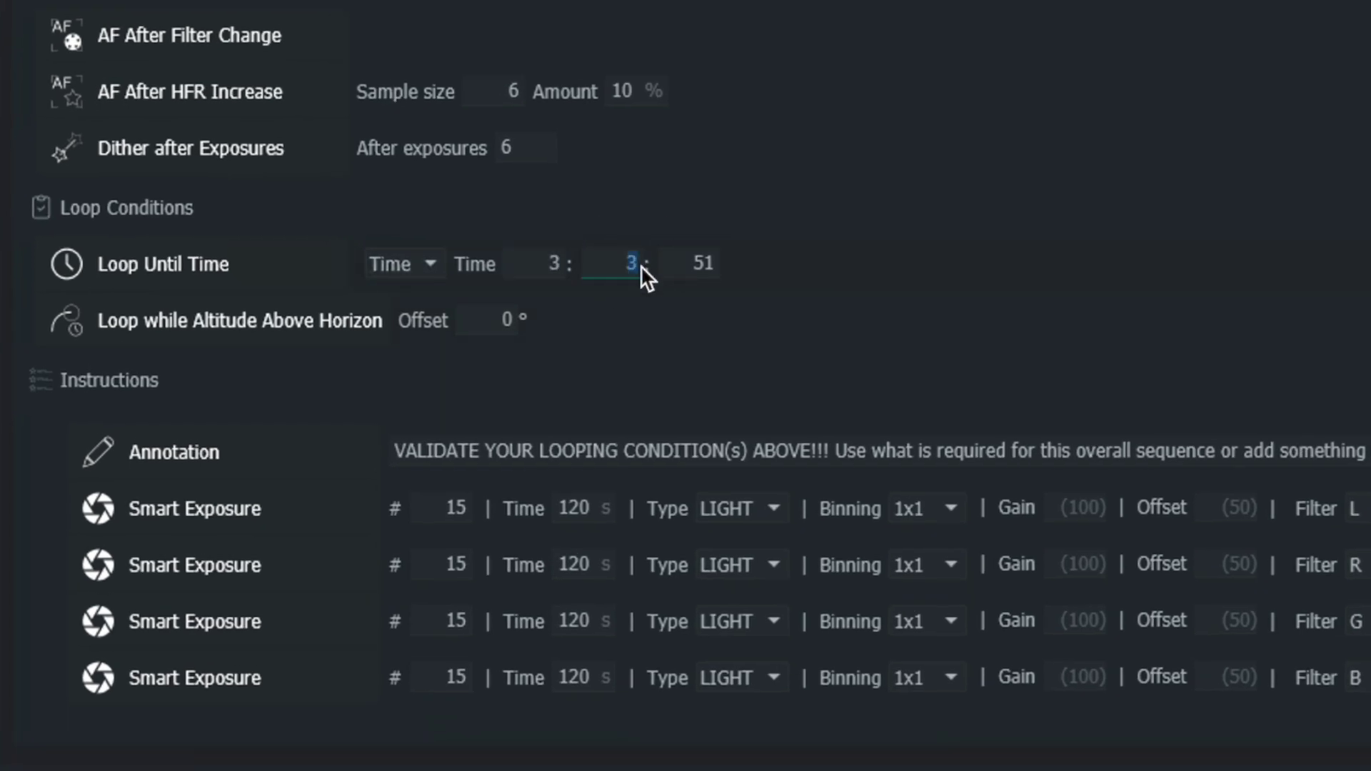
left_click(721, 267)
type("0")
Delete the INITIAL_SETUP_README and SEQUENCE_USAGE_README containers from the NGC 6888 sequence.
scroll(771, 389, "down", 10)
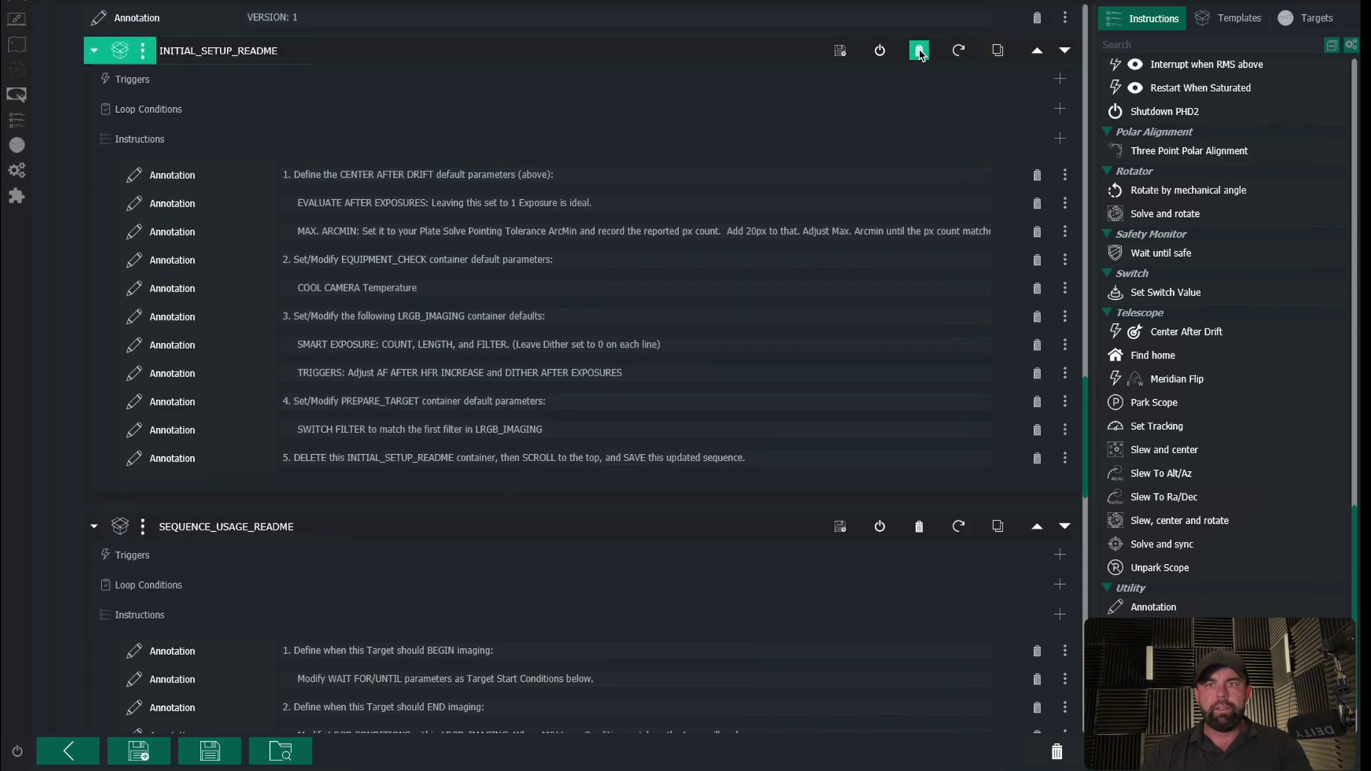
left_click(920, 52)
left_click(920, 52)
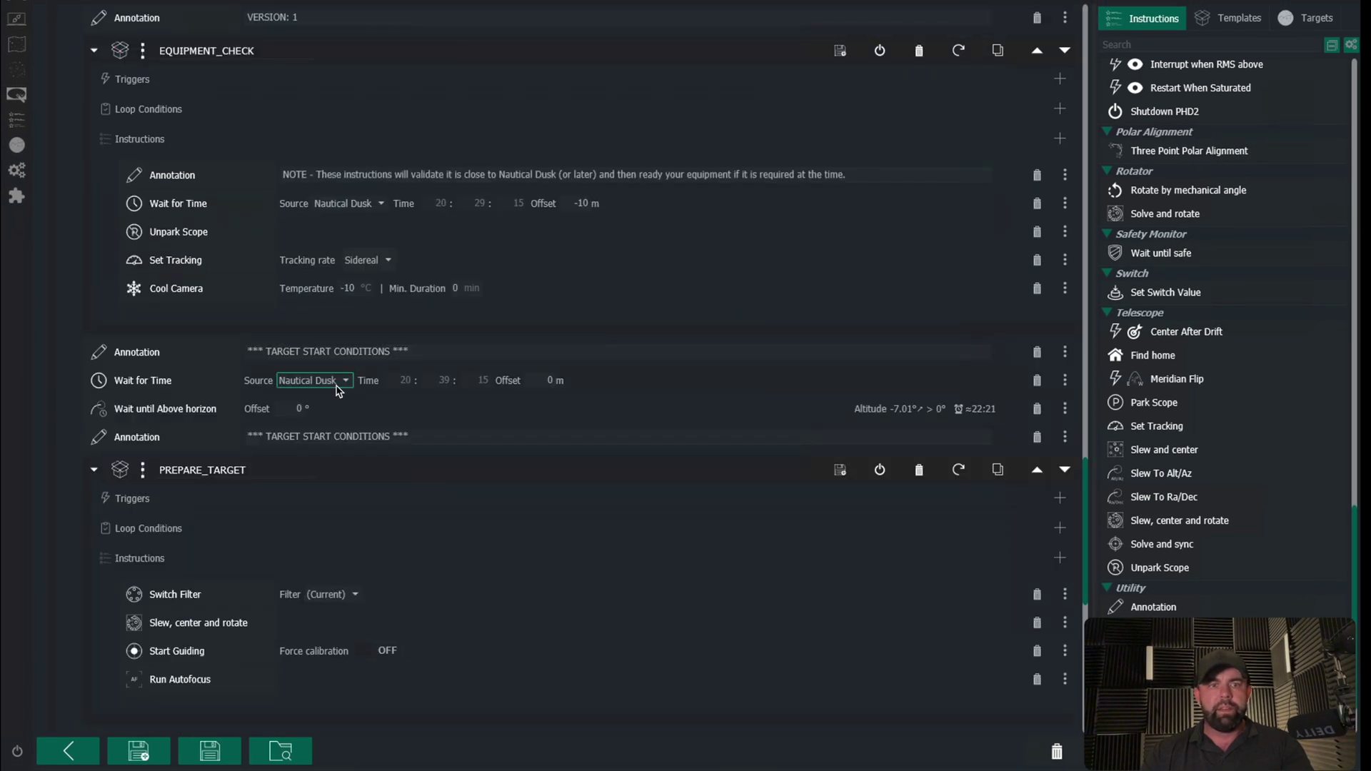
Set the Wait for Time instruction in NGC 6888's target start conditions to source Time at 3:01:00.
left_click(339, 373)
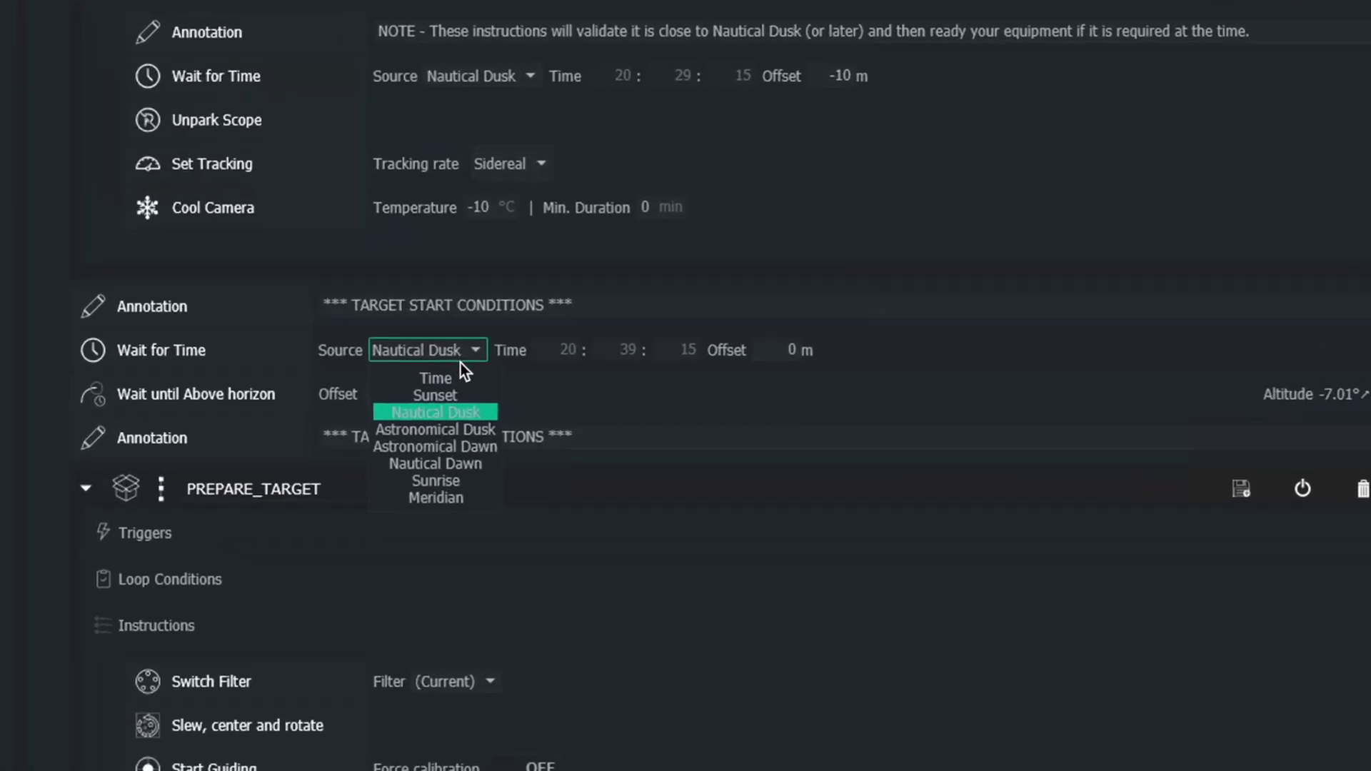
left_click(457, 376)
left_click(516, 352)
left_click(723, 325)
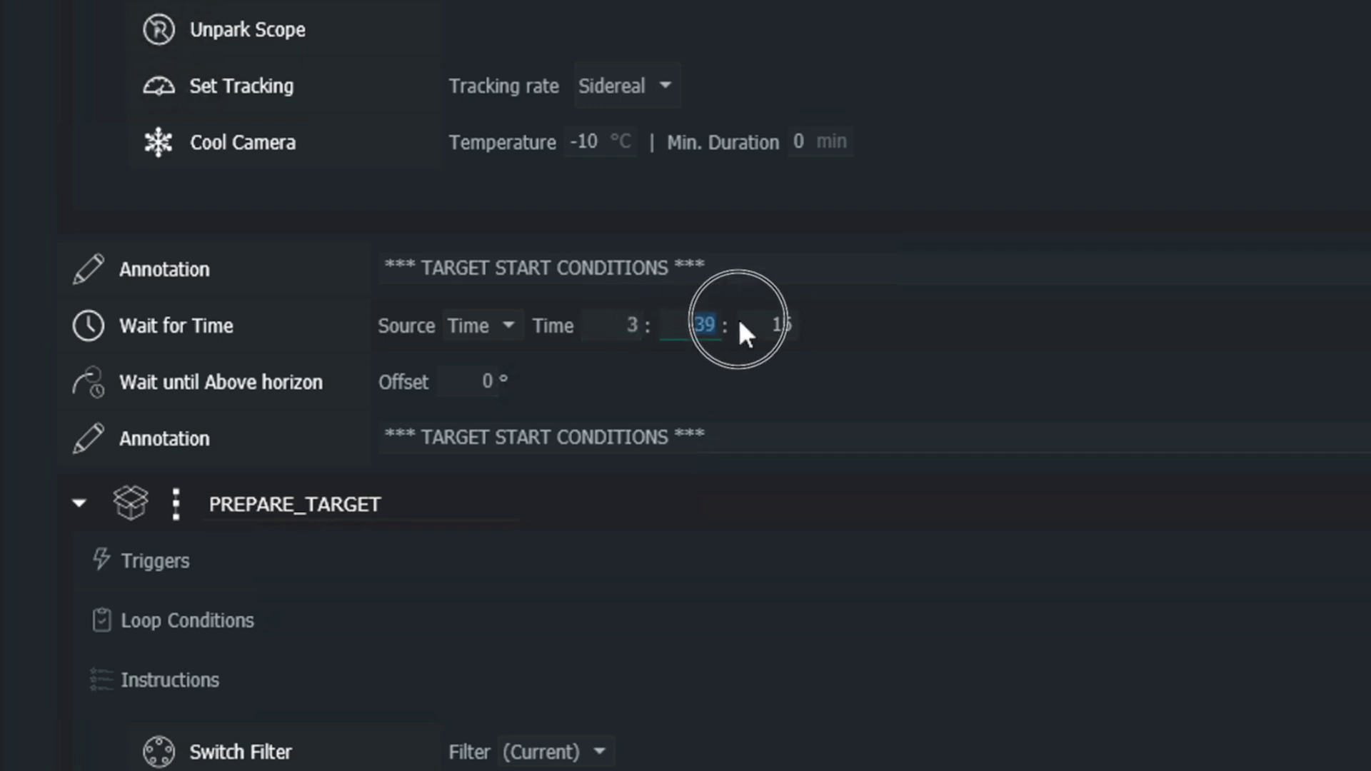
type("01")
left_click(798, 330)
type("00")
Choose the Ha filter for the Switch Filter instruction in NGC 6888's PREPARE_TARGET container.
scroll(893, 457, "down", 5)
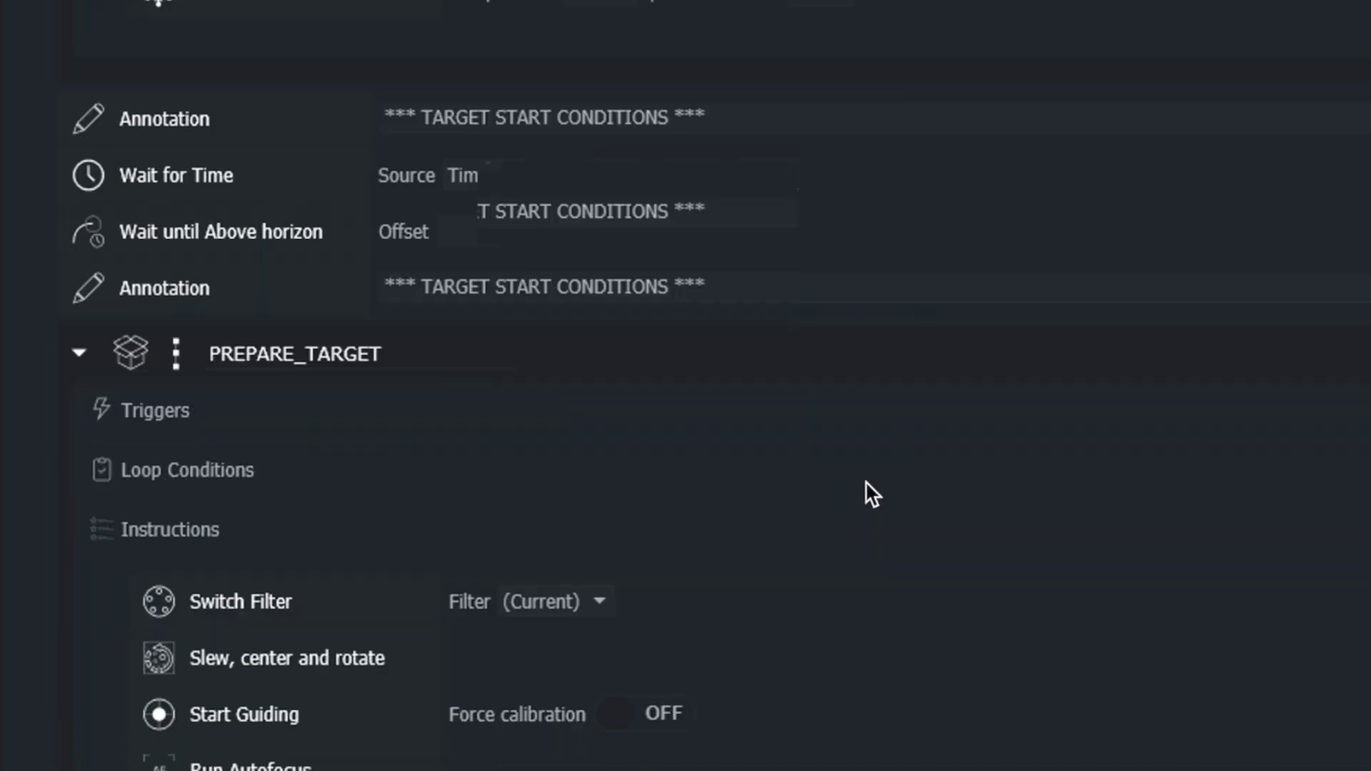
left_click(558, 376)
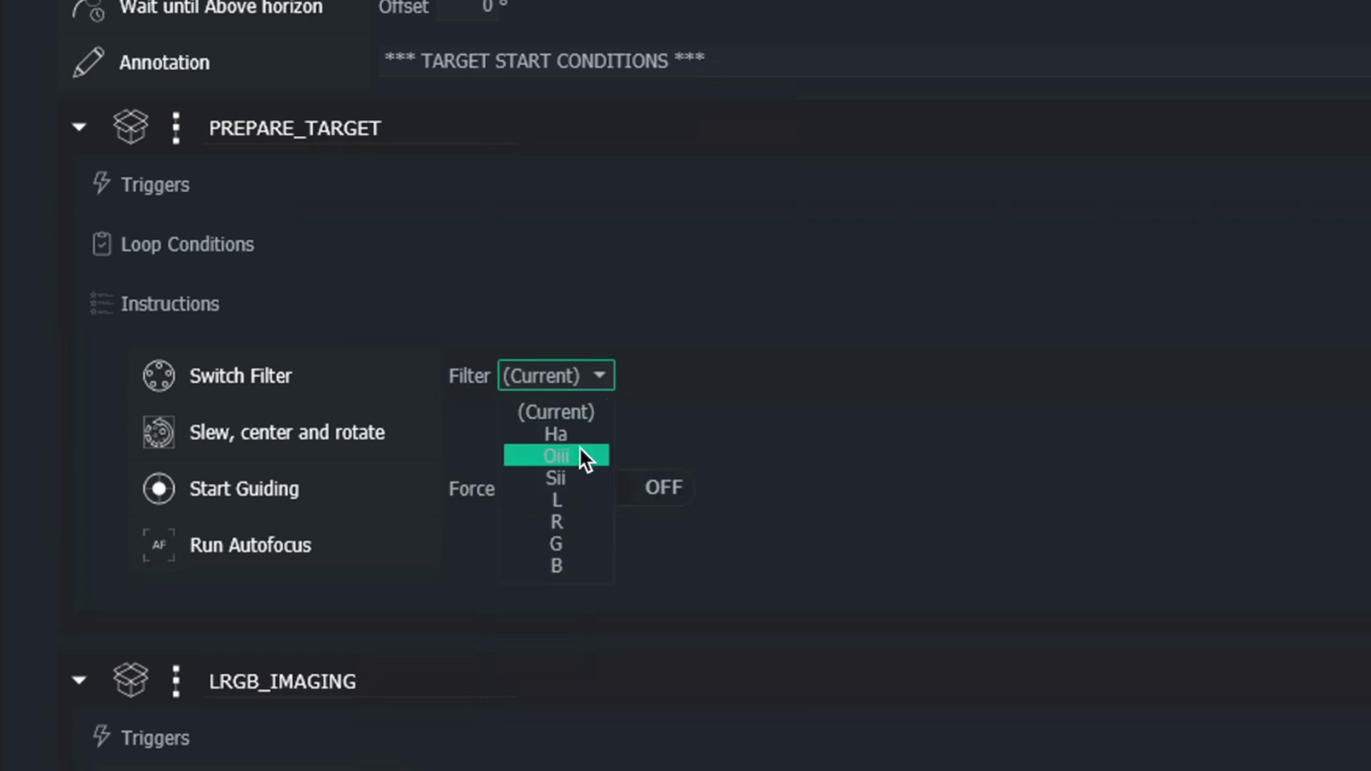
left_click(577, 436)
scroll(999, 457, "down", 8)
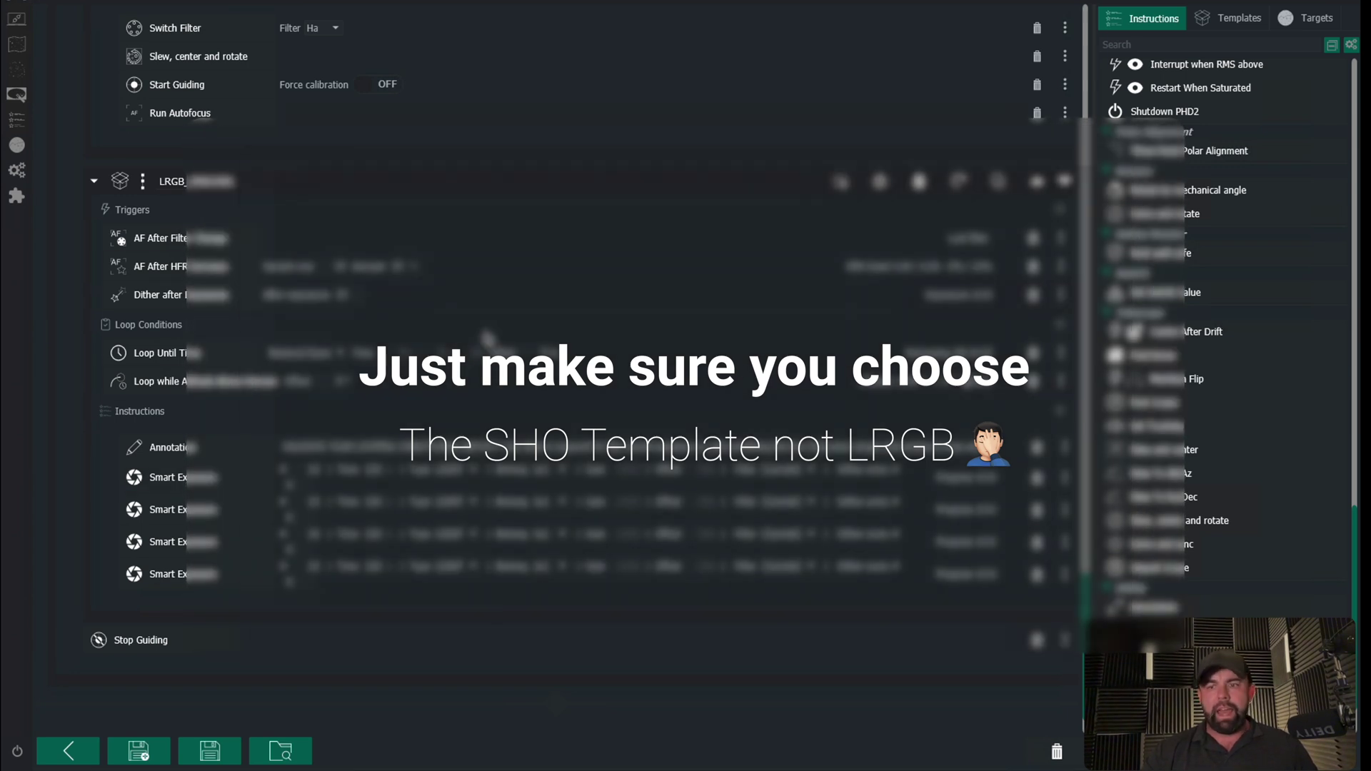
Clear the complete sequence run and load the saved sequence file.
scroll(361, 467, "up", 7)
scroll(359, 461, "up", 11)
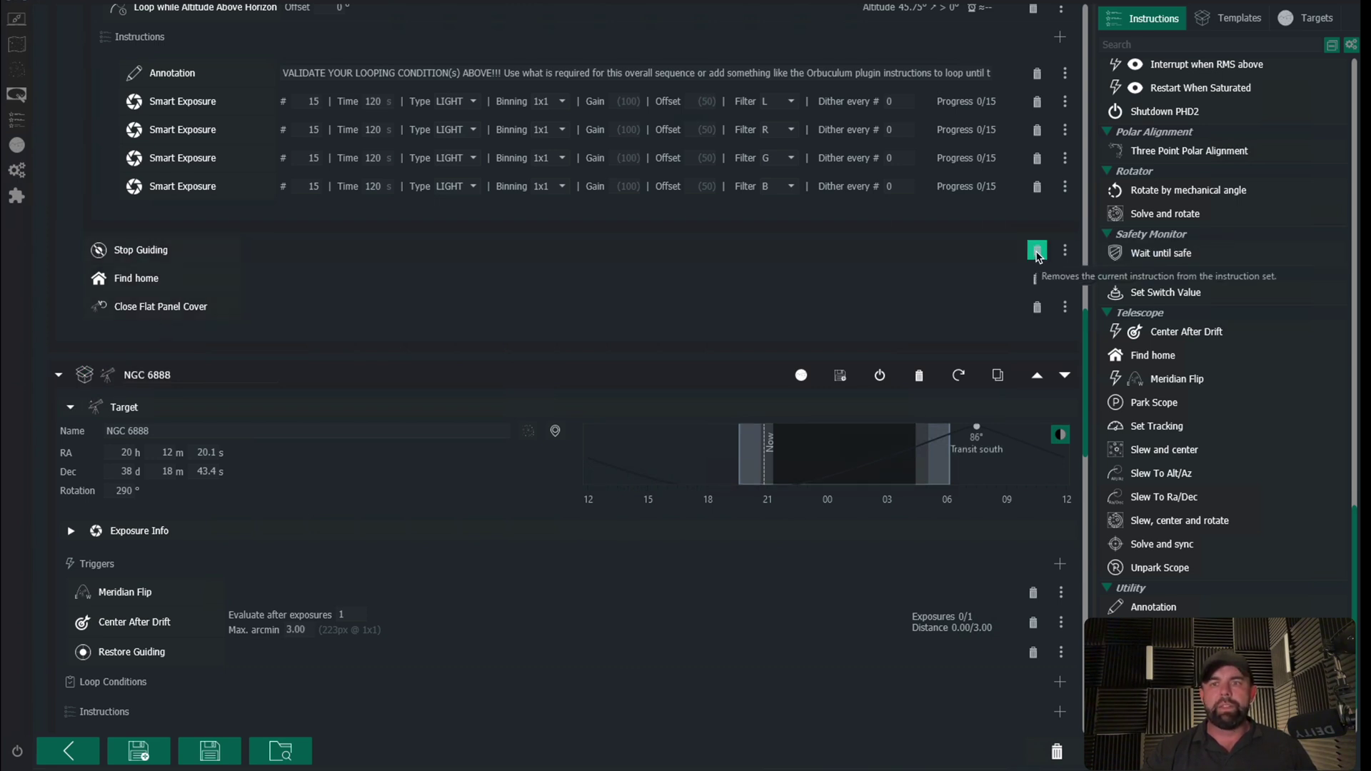
scroll(1042, 199, "up", 20)
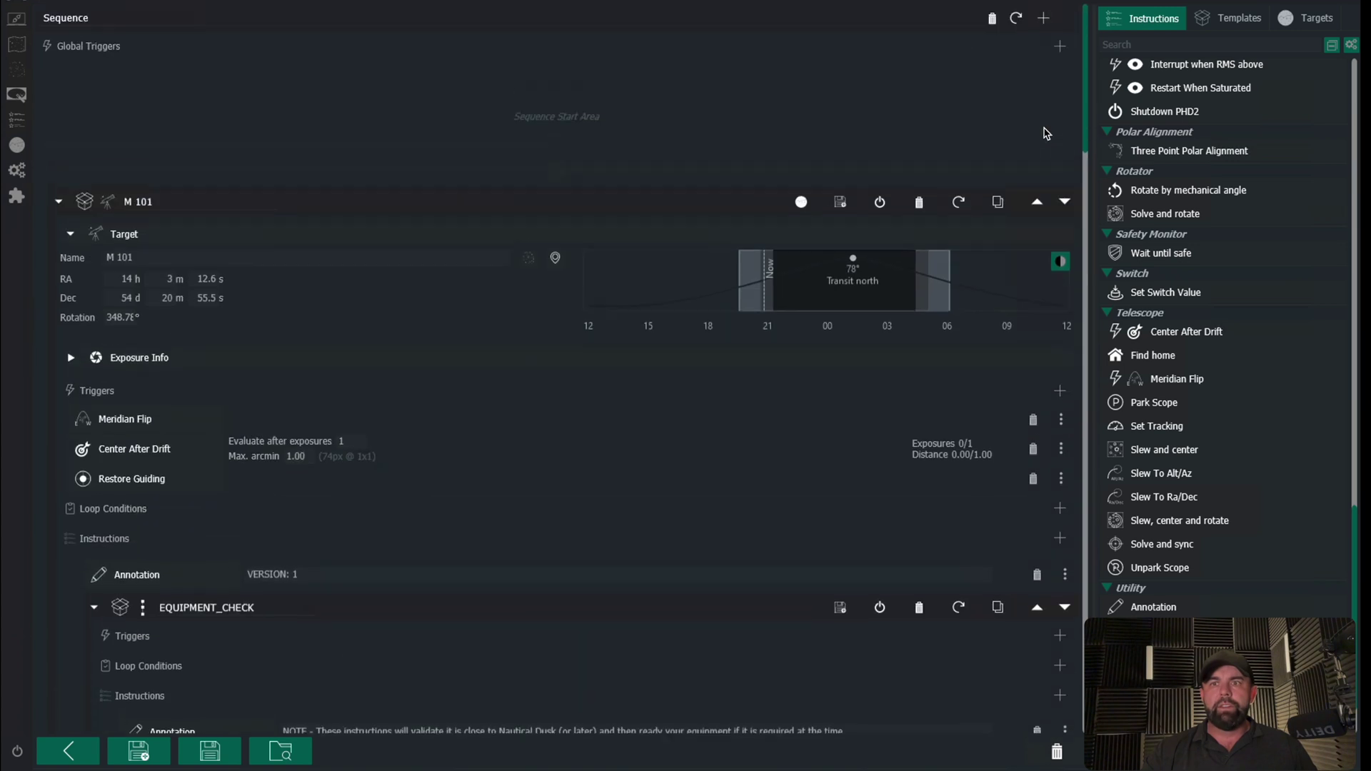
left_click(991, 17)
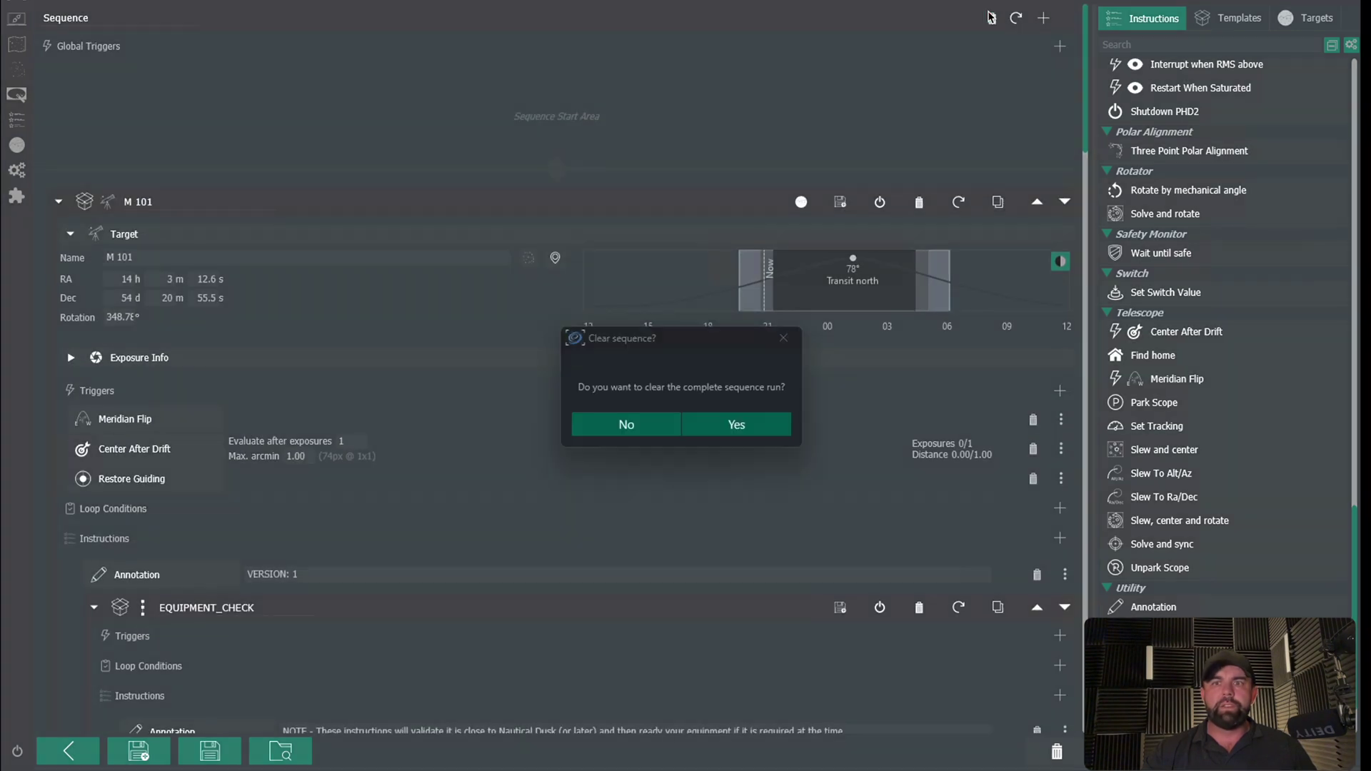
left_click(762, 421)
left_click(288, 750)
left_click(790, 431)
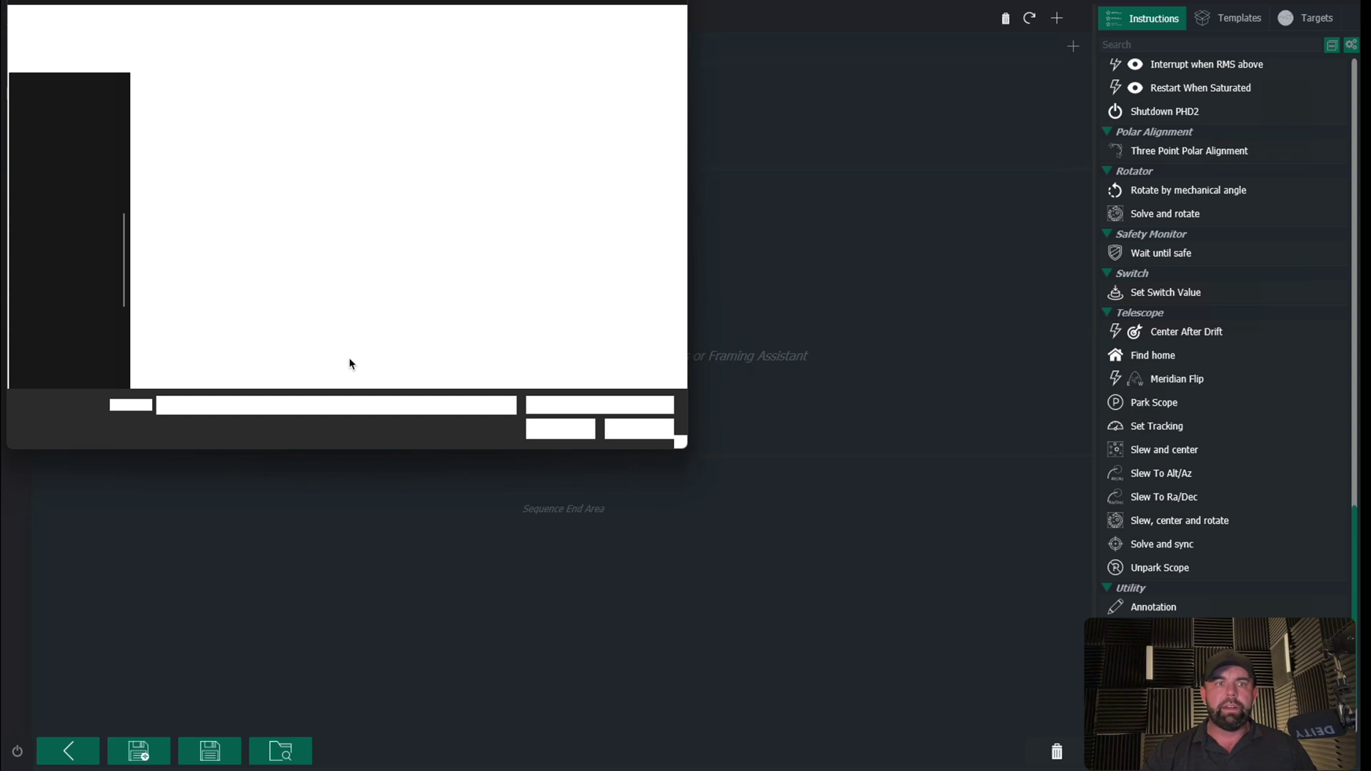
double_click(214, 330)
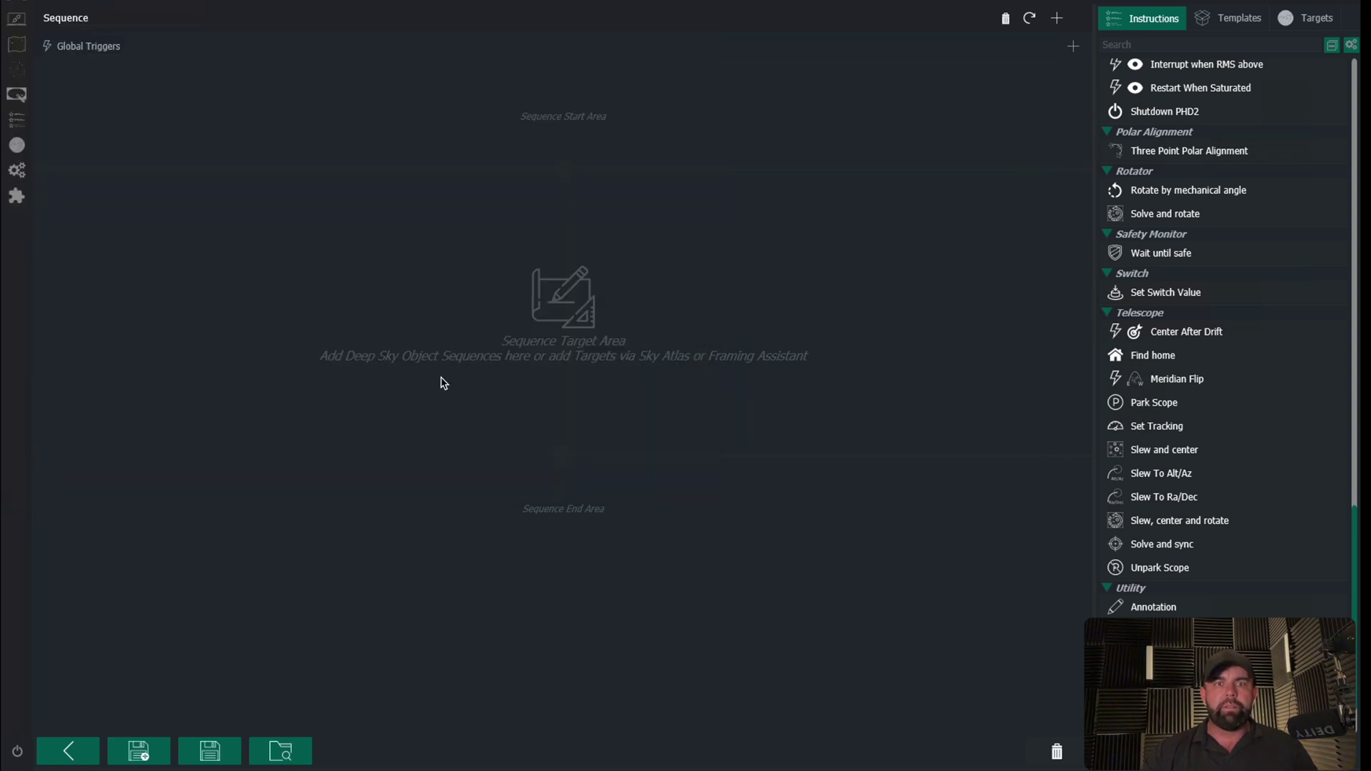
Review the loaded sequence from its equipment check and start conditions through the LRGB_IMAGING exposures and the closing instructions.
scroll(584, 207, "down", 6)
scroll(566, 421, "down", 9)
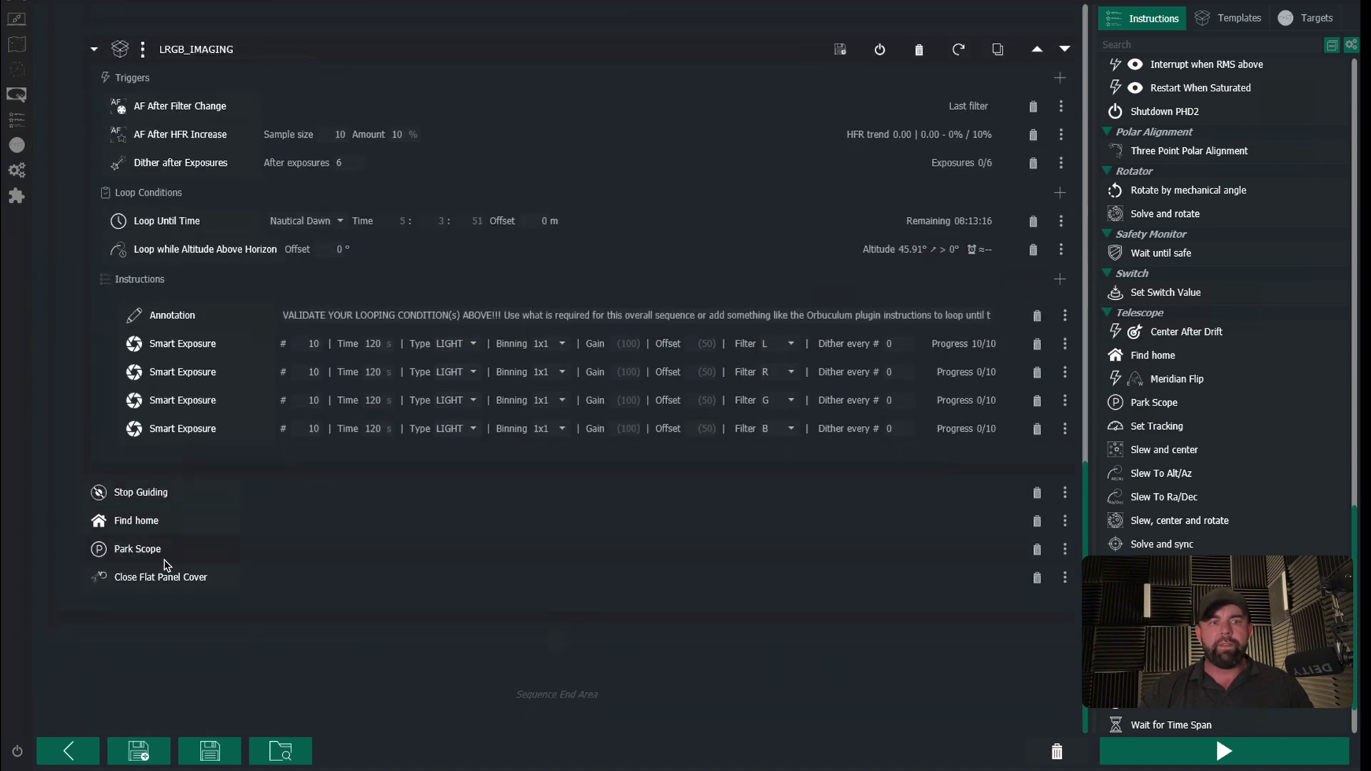
left_click(1064, 536)
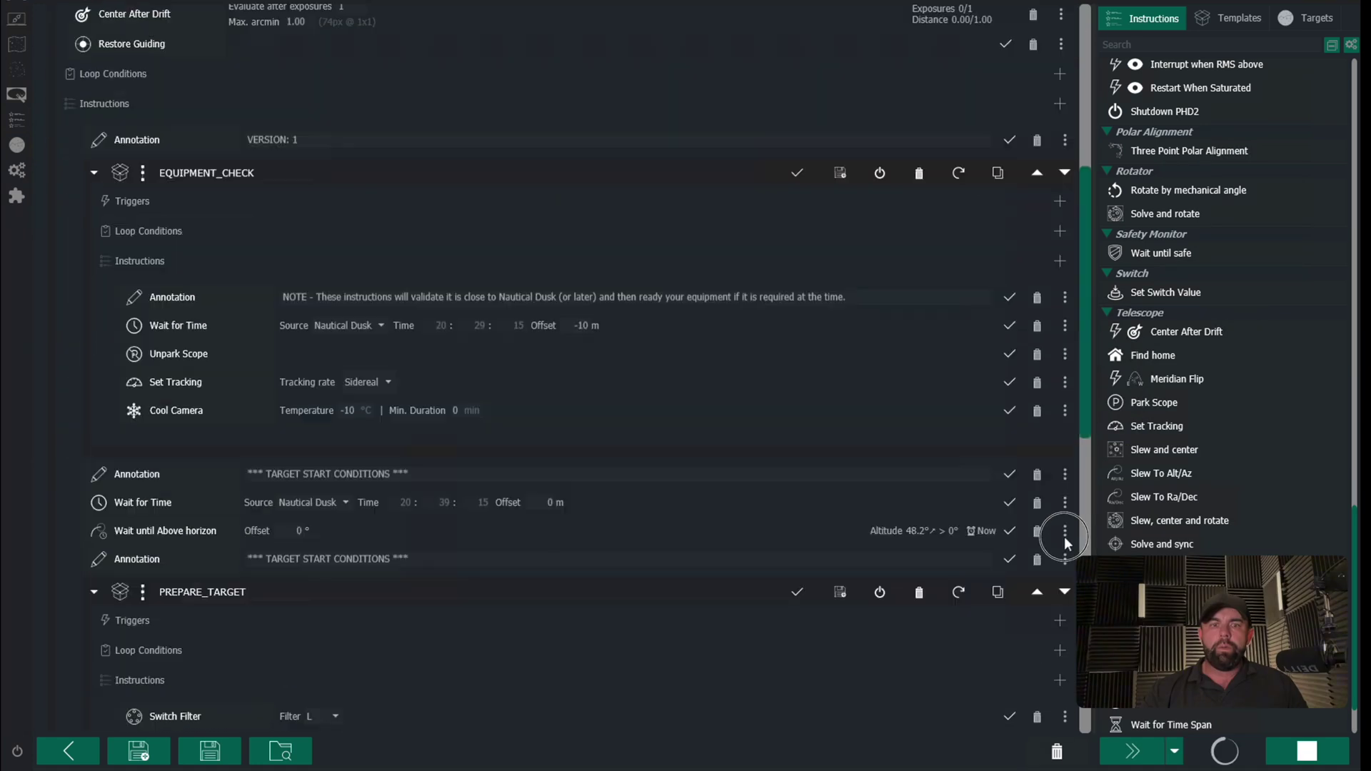
scroll(1064, 543, "down", 15)
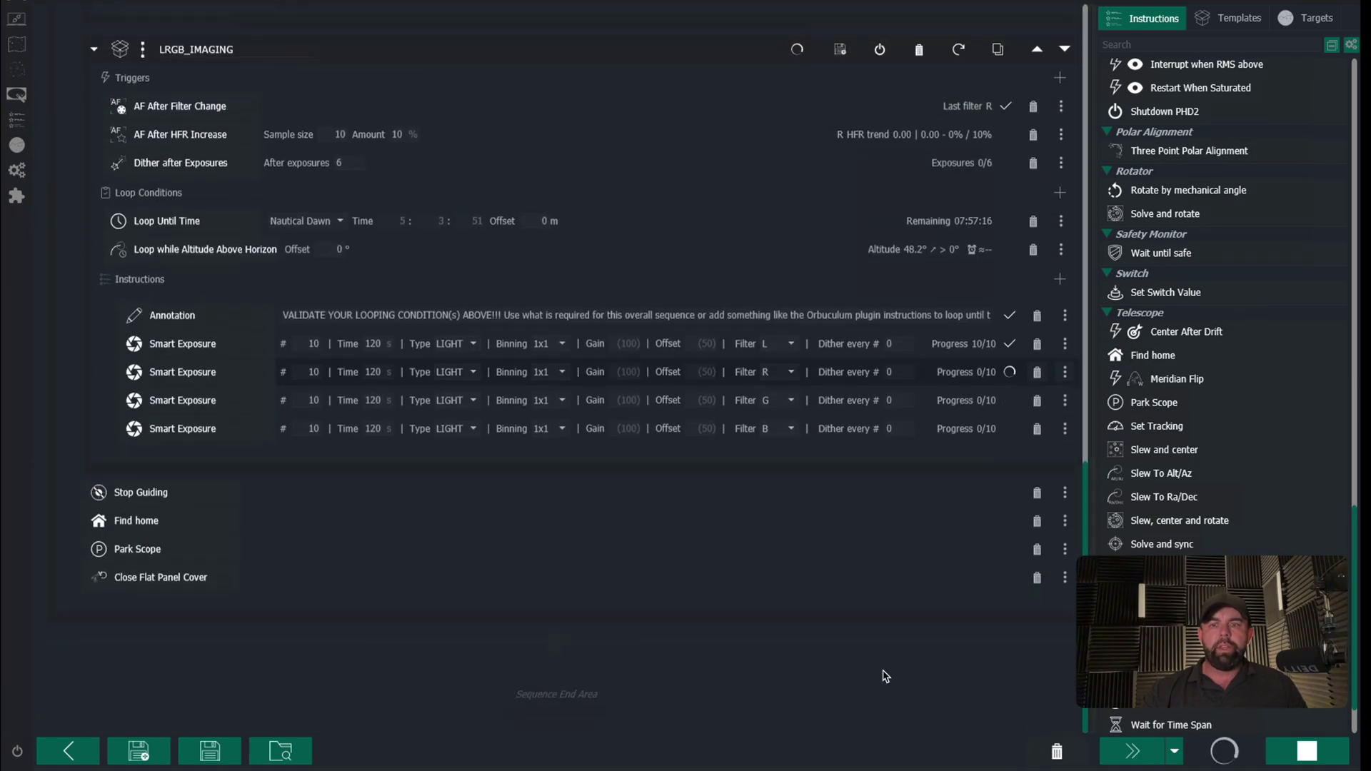
left_click(1240, 712)
left_click_drag(1240, 713, 1240, 732)
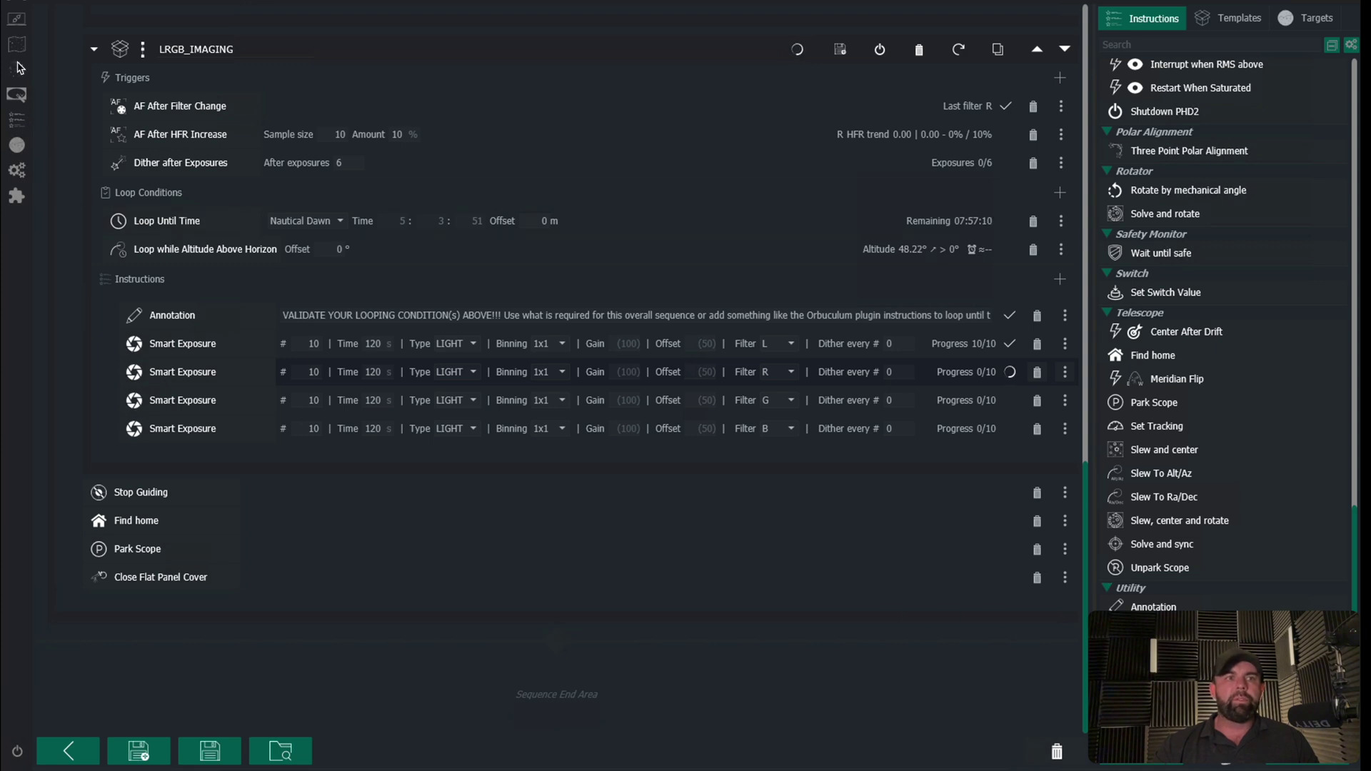
Open the imaging workspace and show the autofocus results for the running sequence.
left_click(17, 145)
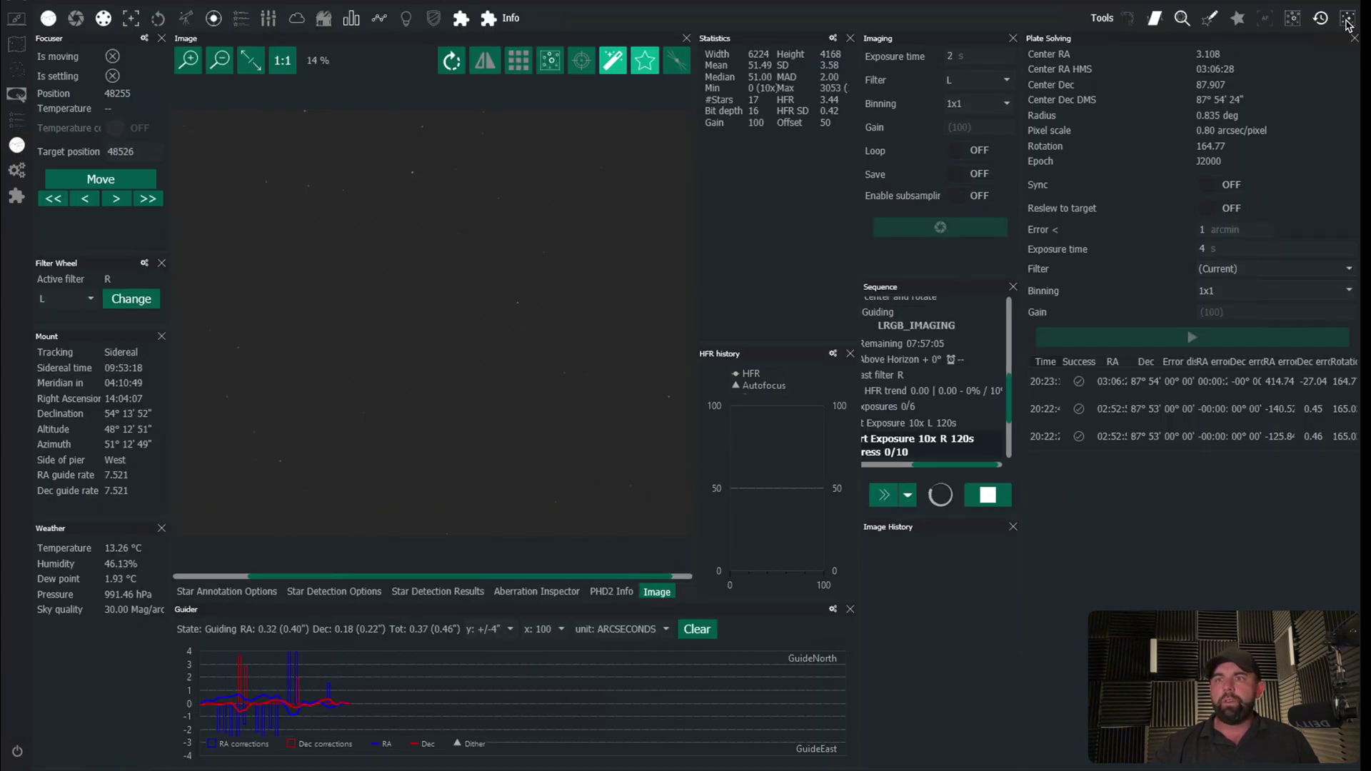
left_click(1263, 22)
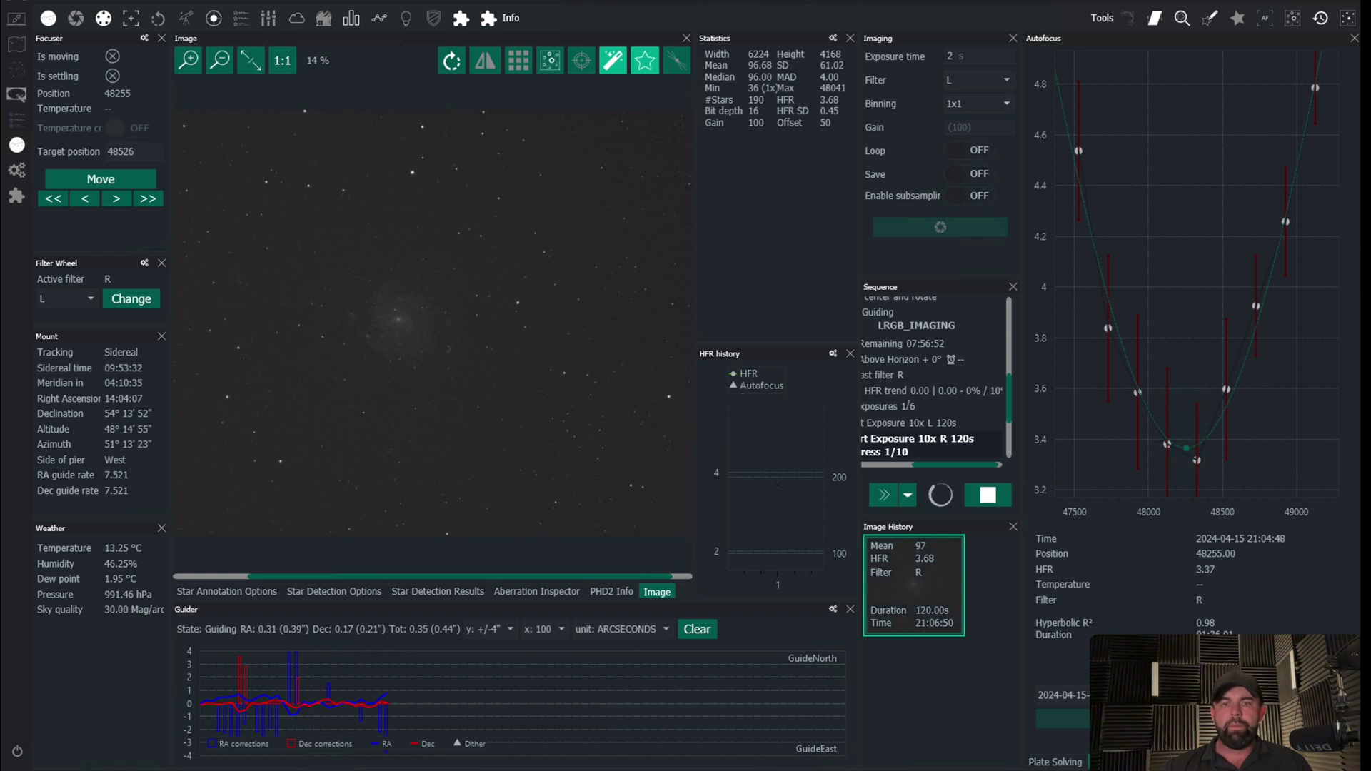
Switch to PHD2 Guiding and review the Global page of its Advanced Settings.
key("alt+Tab")
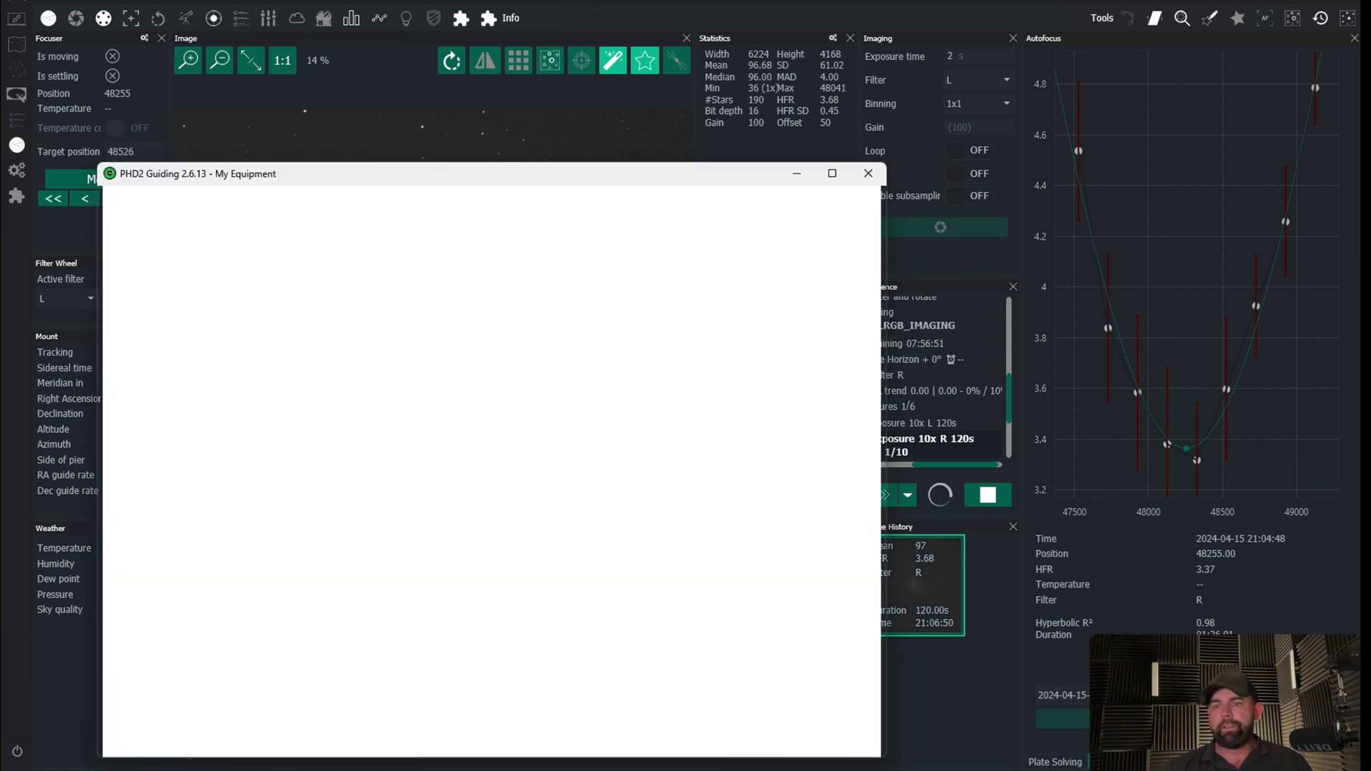
left_click_drag(382, 180, 440, 150)
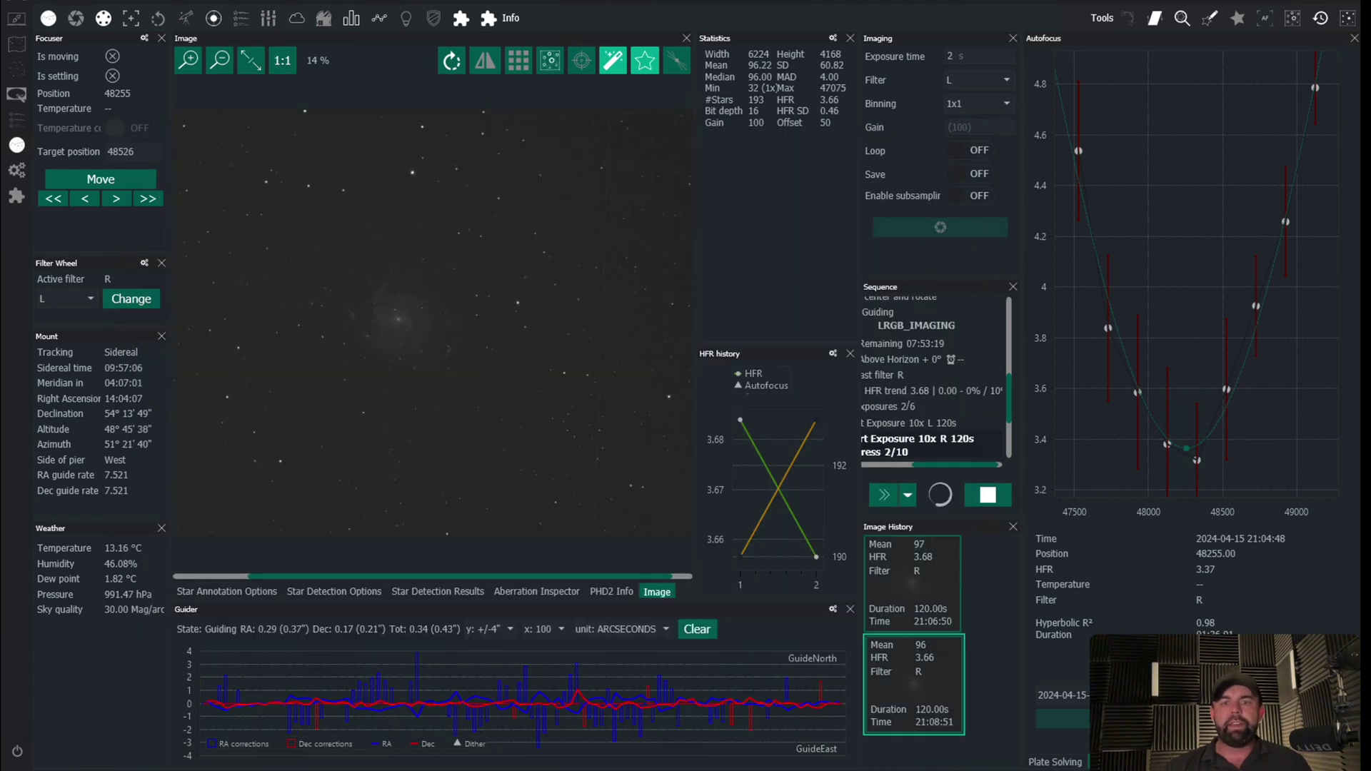
key("alt+Tab")
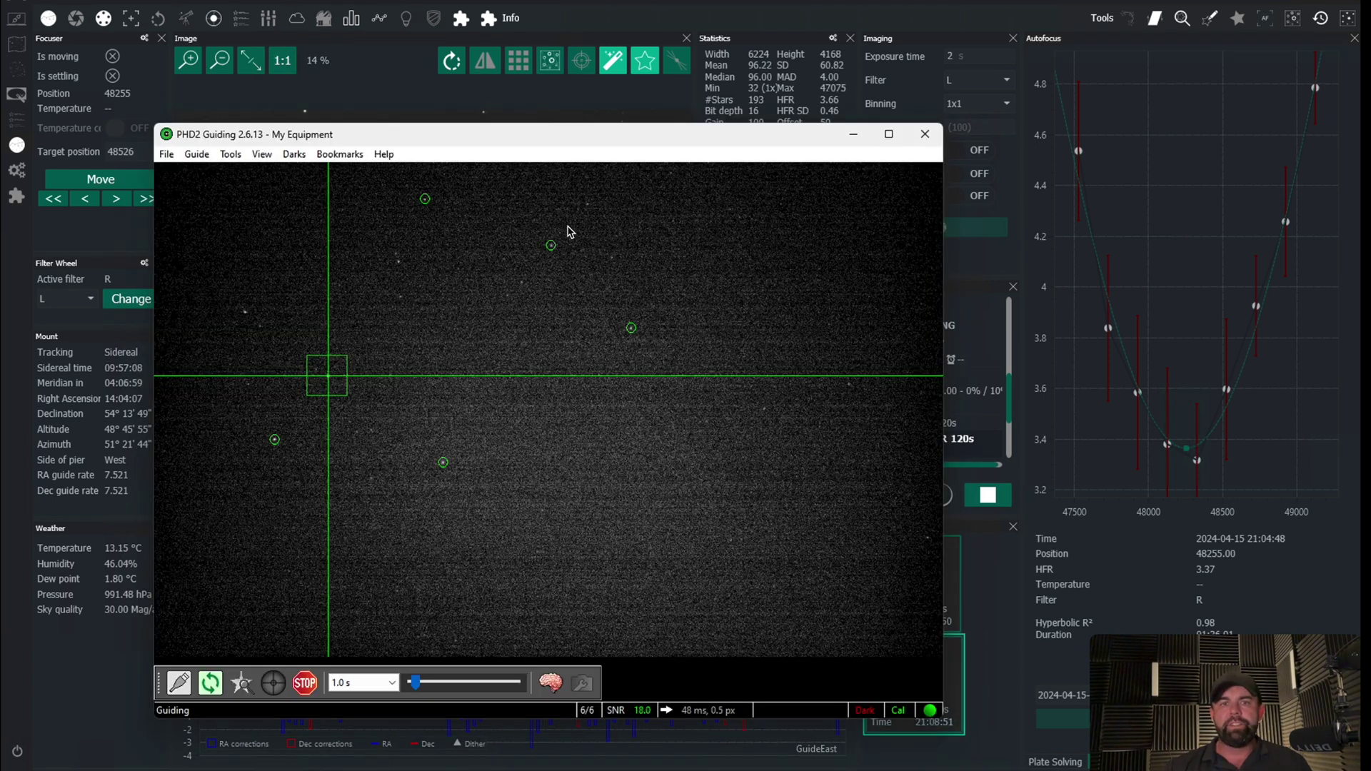
left_click_drag(550, 147, 551, 122)
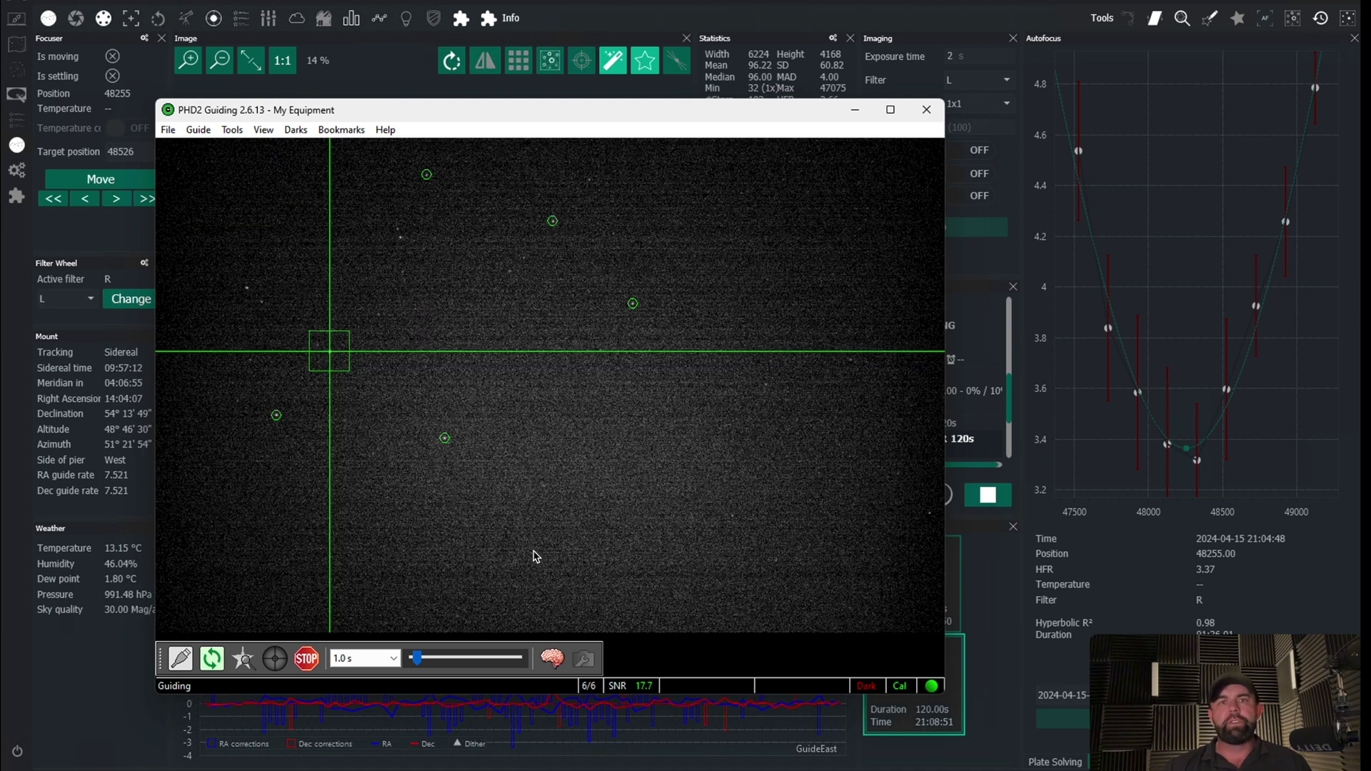
left_click(554, 659)
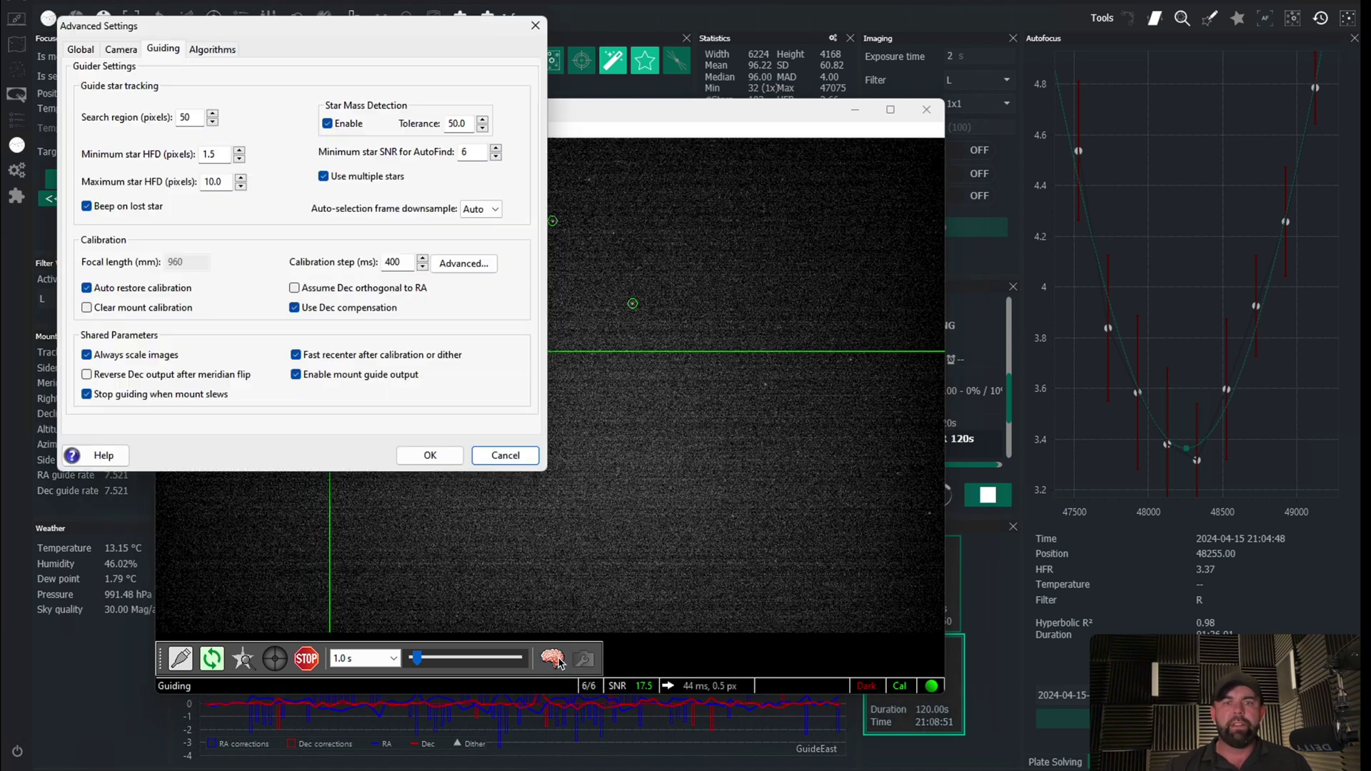
left_click(80, 48)
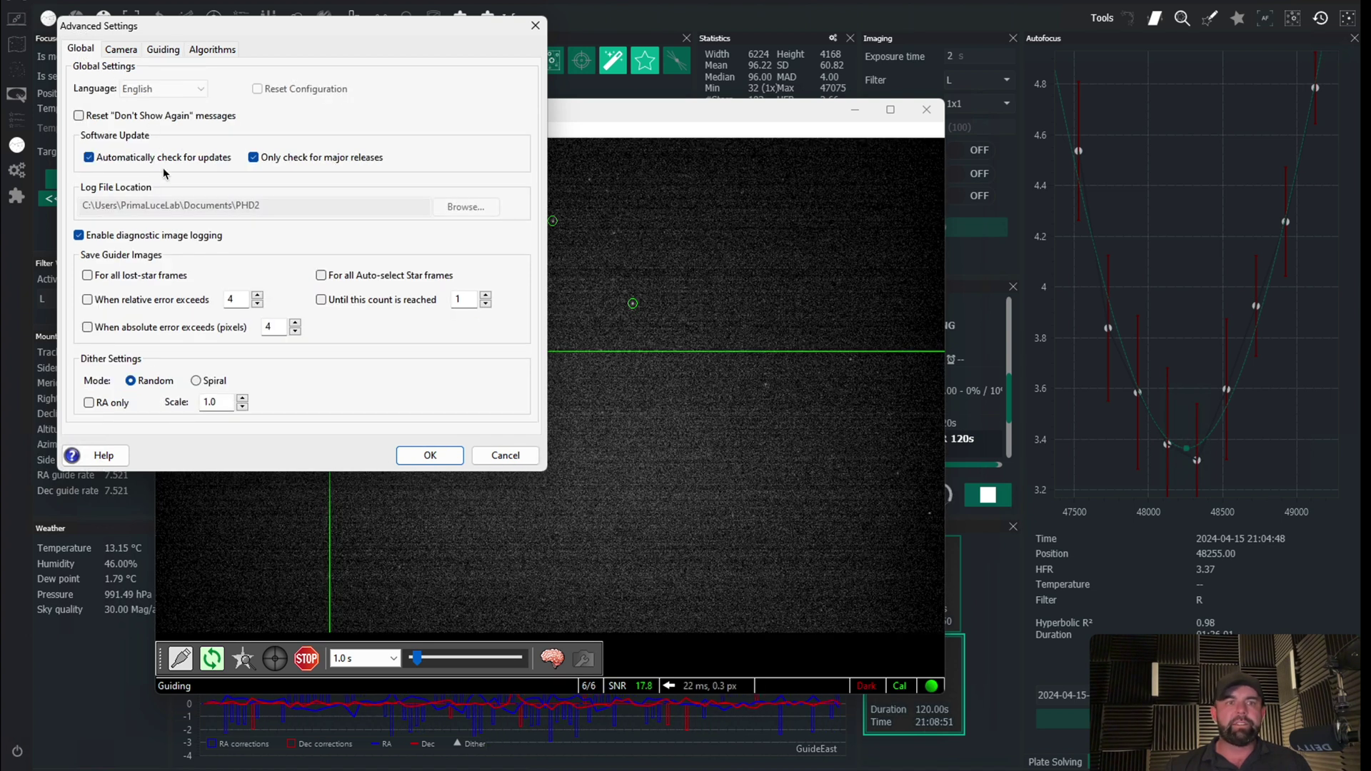
Review PHD2's camera settings, including the options for the maximum auto exposure.
left_click(119, 48)
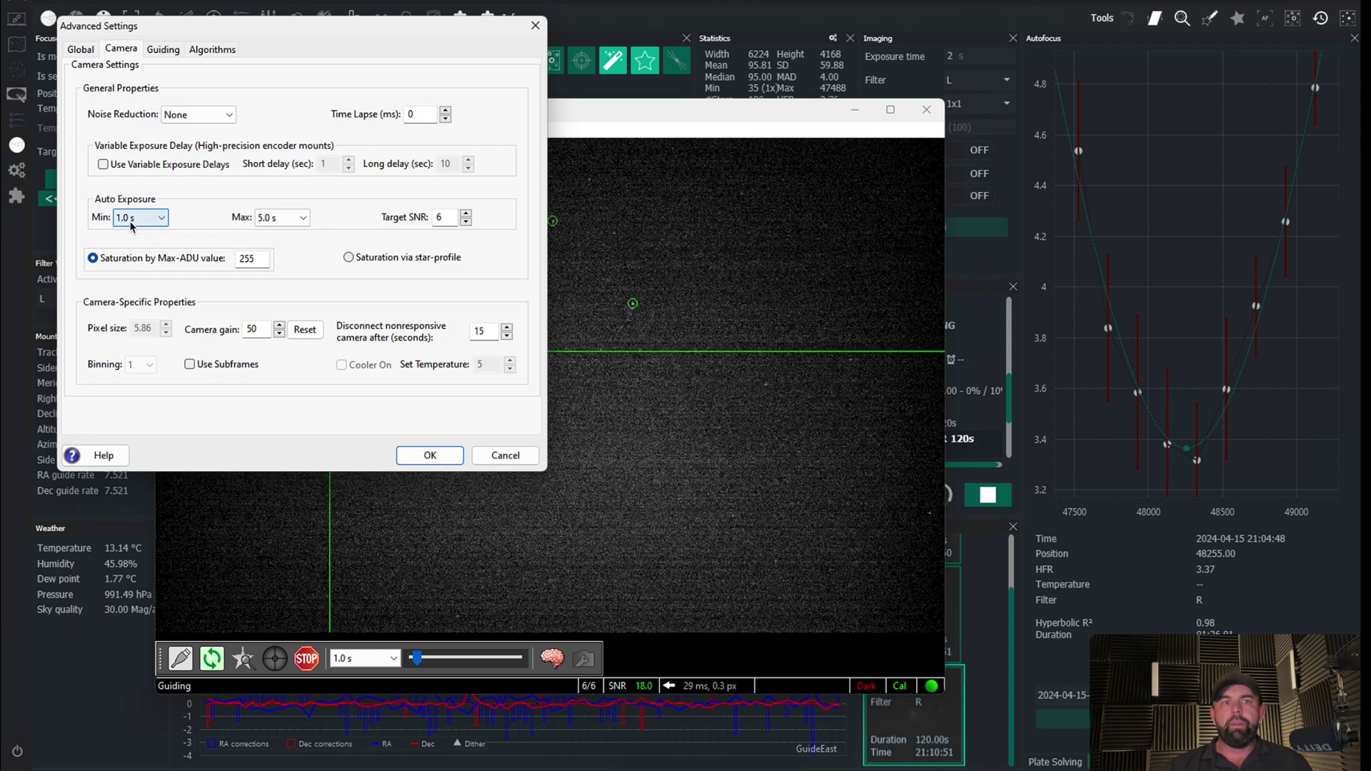
left_click(303, 220)
left_click(280, 398)
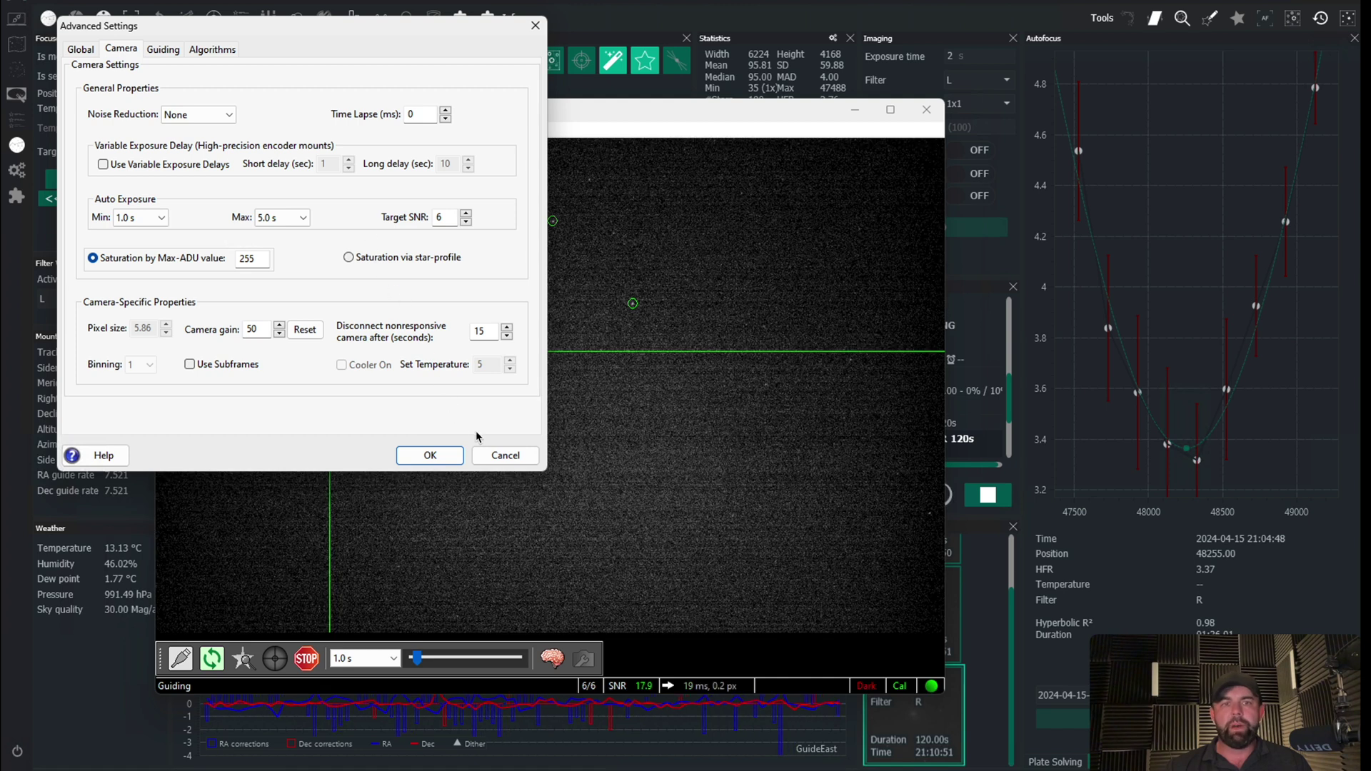
Try camera binning 2 in PHD2's Calibration Calculator, return it to 1, and accept the 600 ms calibration step.
left_click(161, 56)
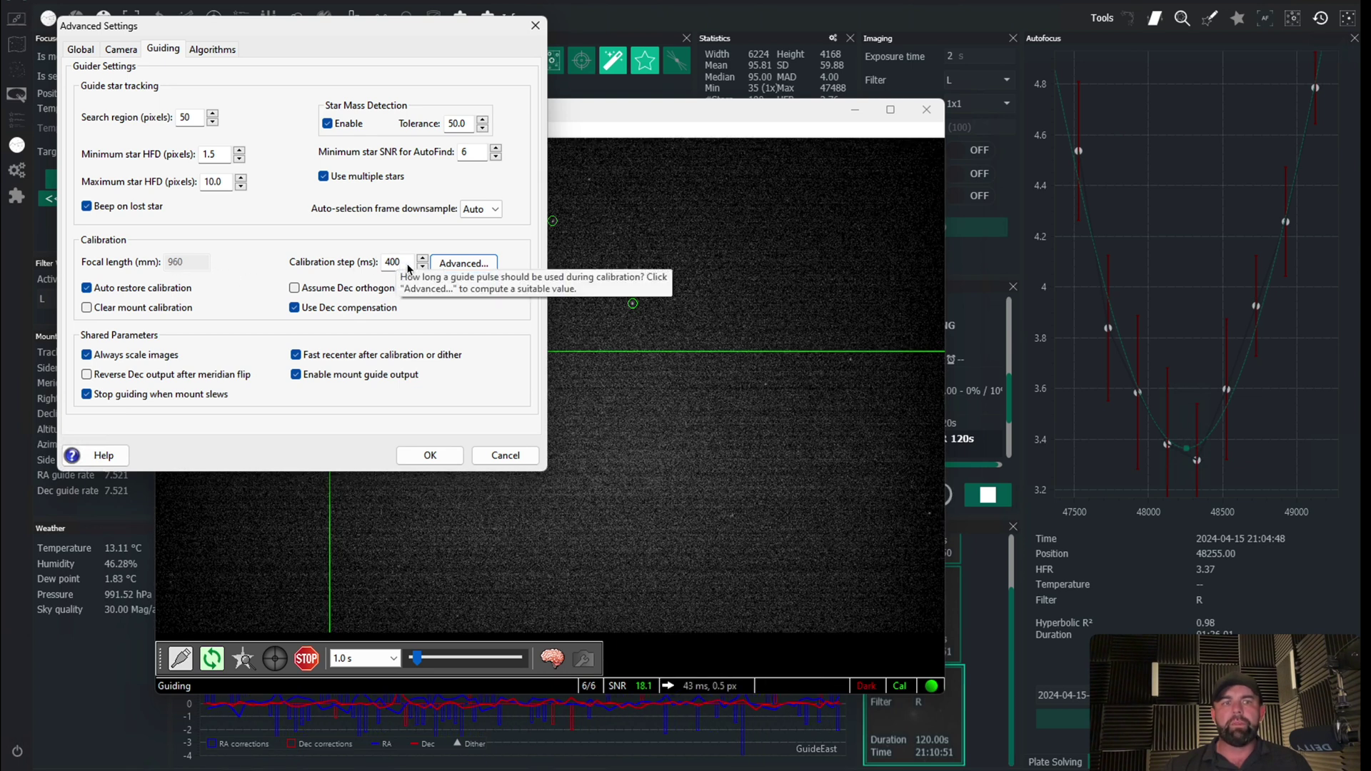
left_click(448, 264)
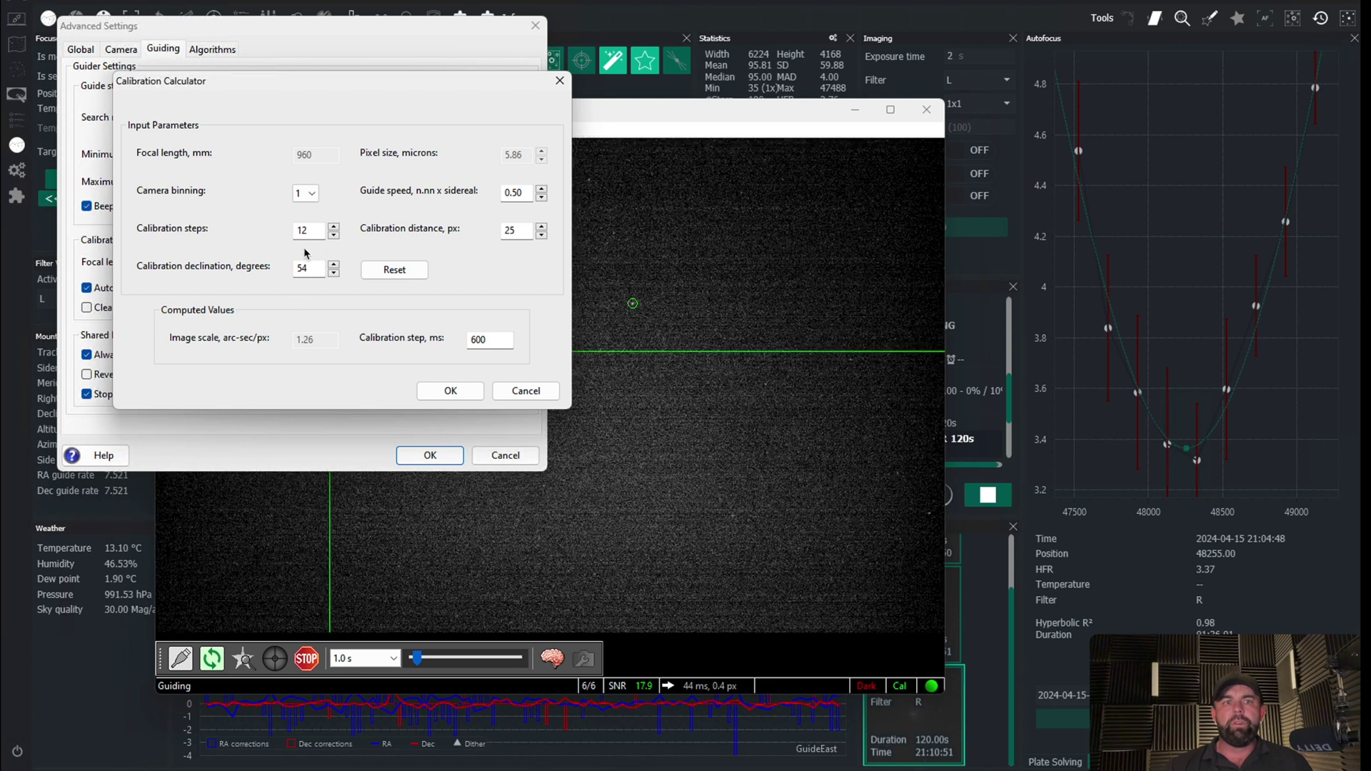
left_click(306, 193)
left_click(305, 191)
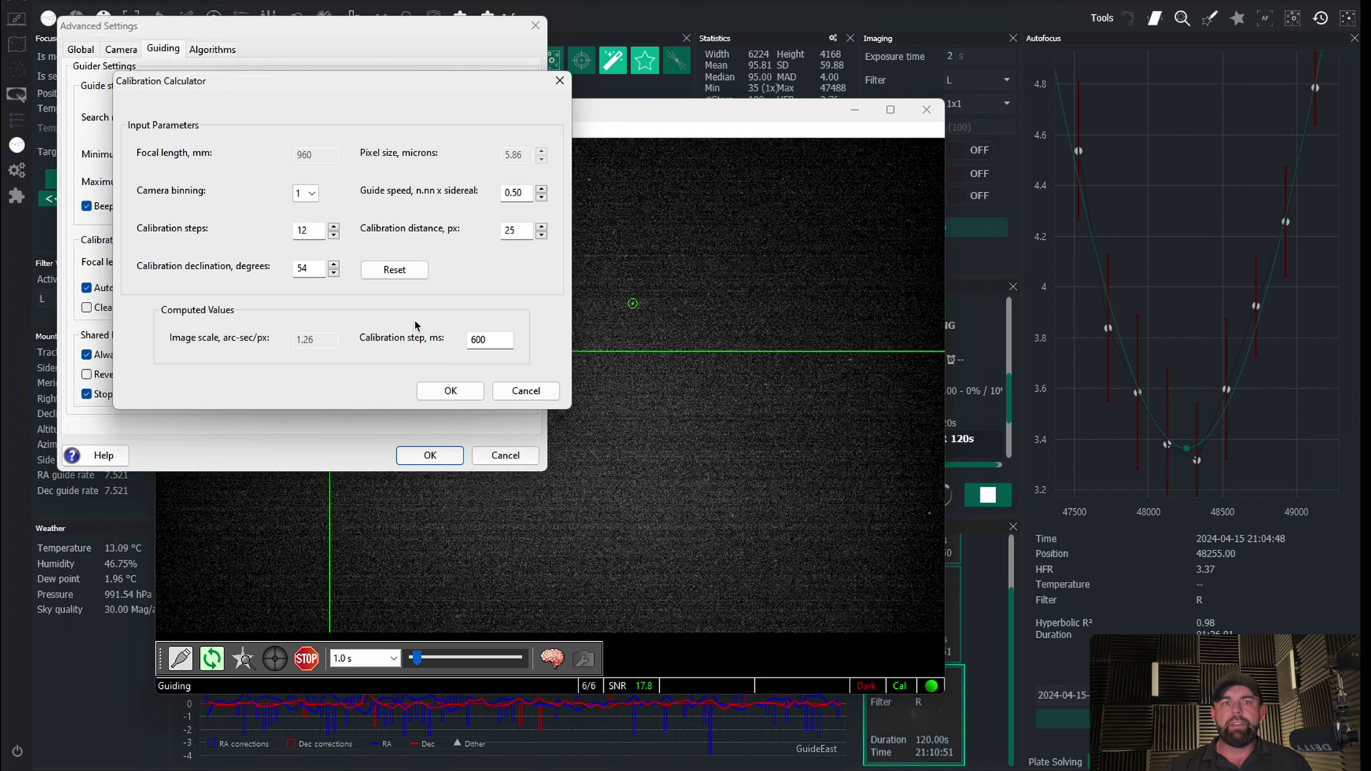
left_click(305, 192)
left_click(304, 222)
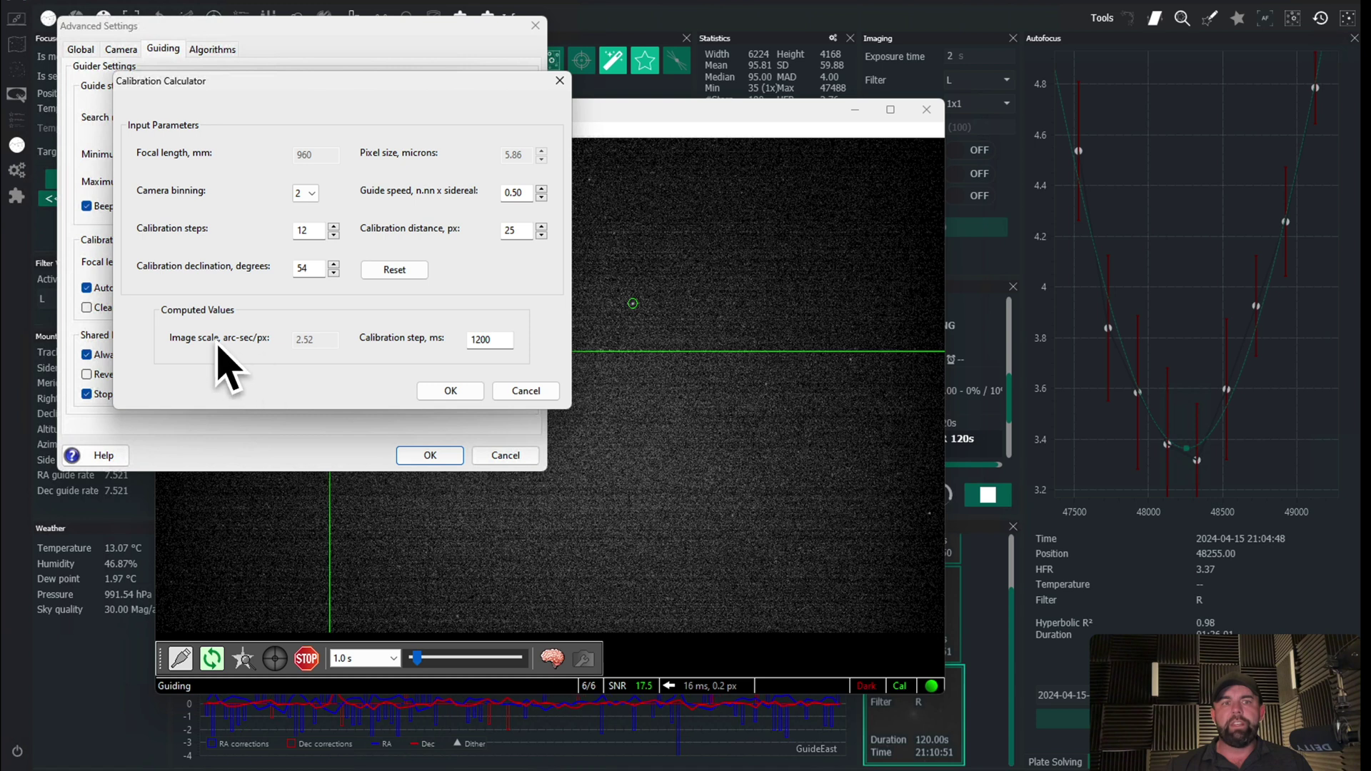
left_click(306, 201)
left_click(306, 210)
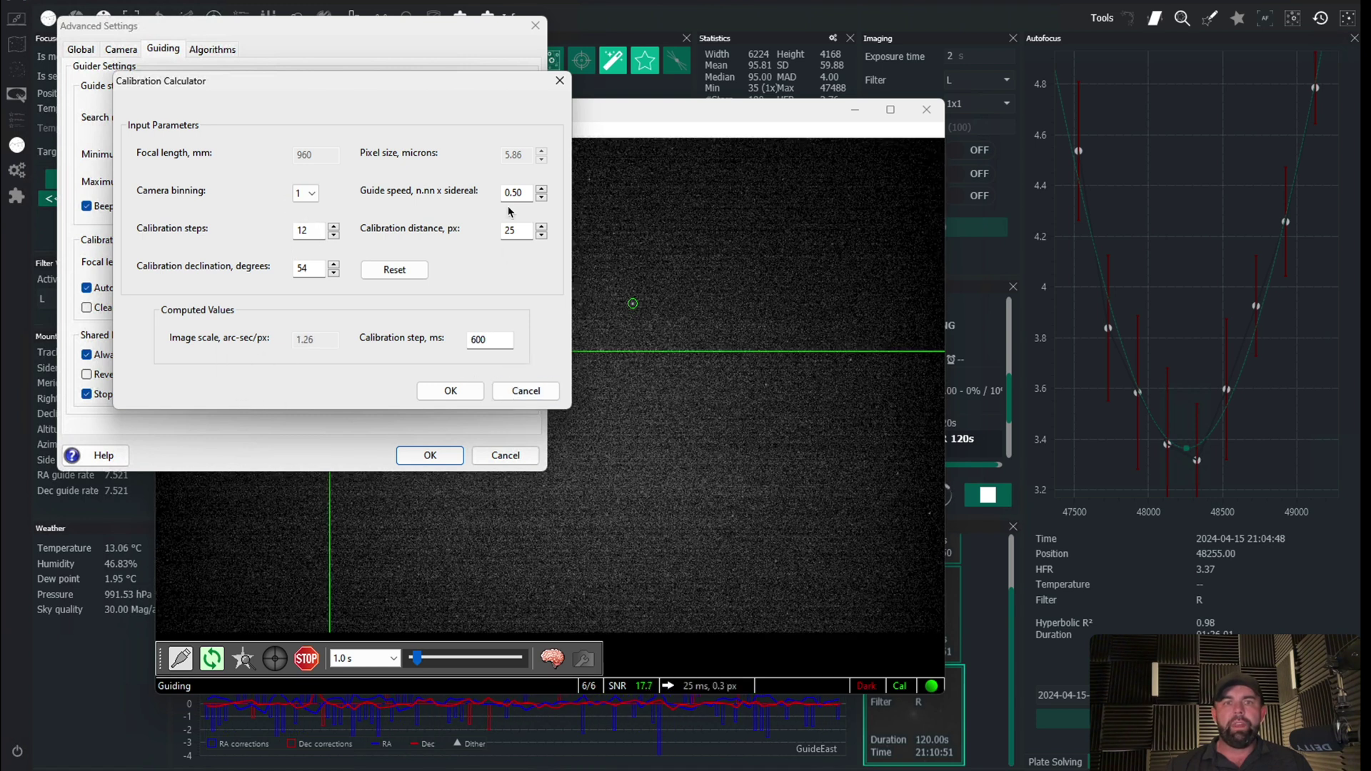
left_click(450, 391)
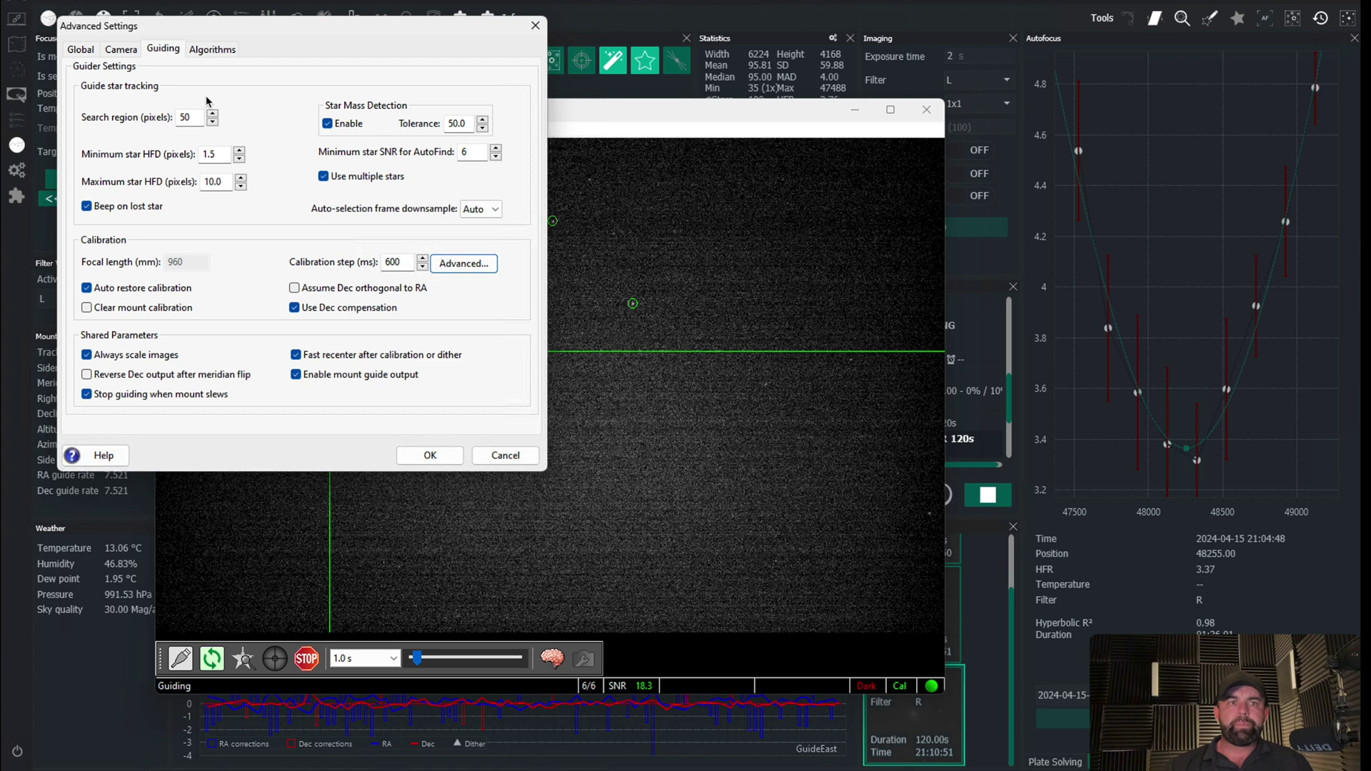
Review the right ascension and declination guide algorithms, and close Advanced Settings without saving.
left_click(204, 51)
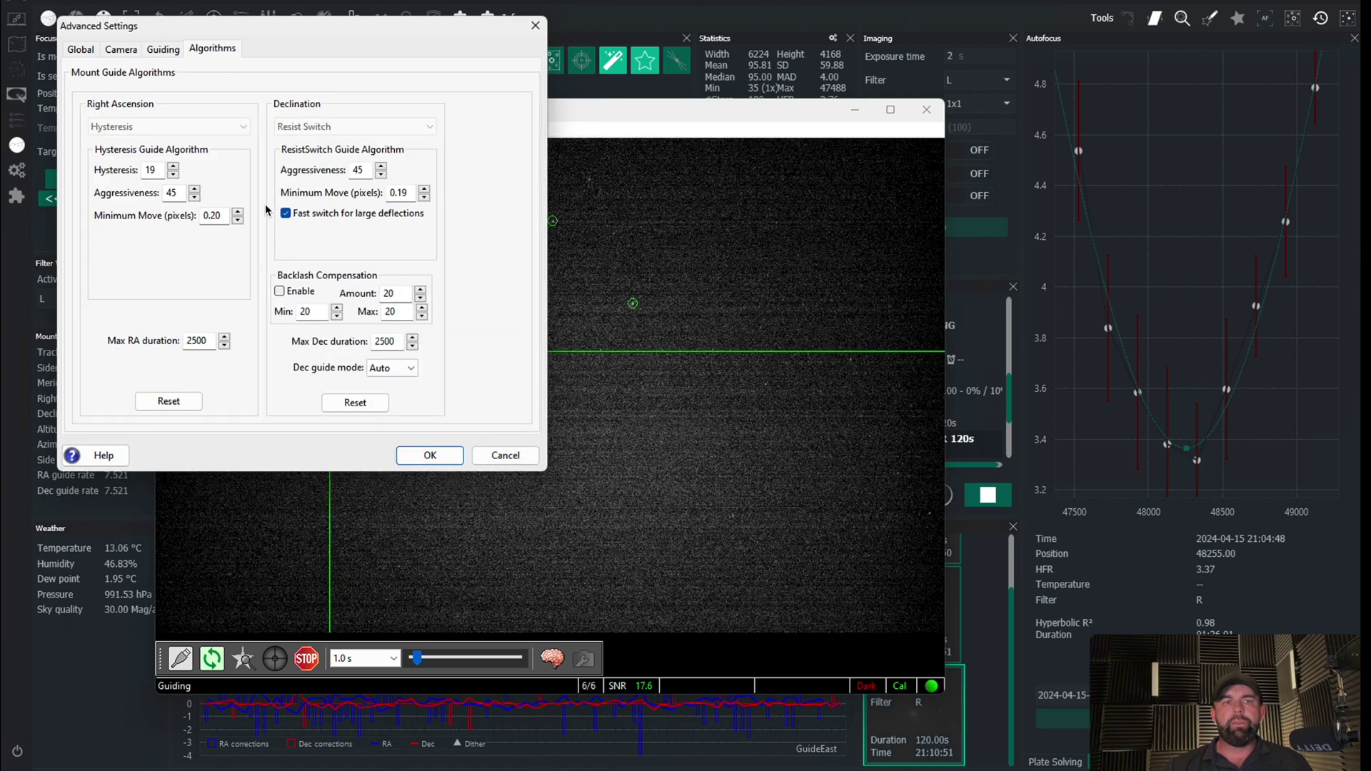
left_click(502, 461)
Reposition the PHD2 window slightly and display the guiding history graph.
left_click_drag(428, 119, 435, 101)
left_click(285, 119)
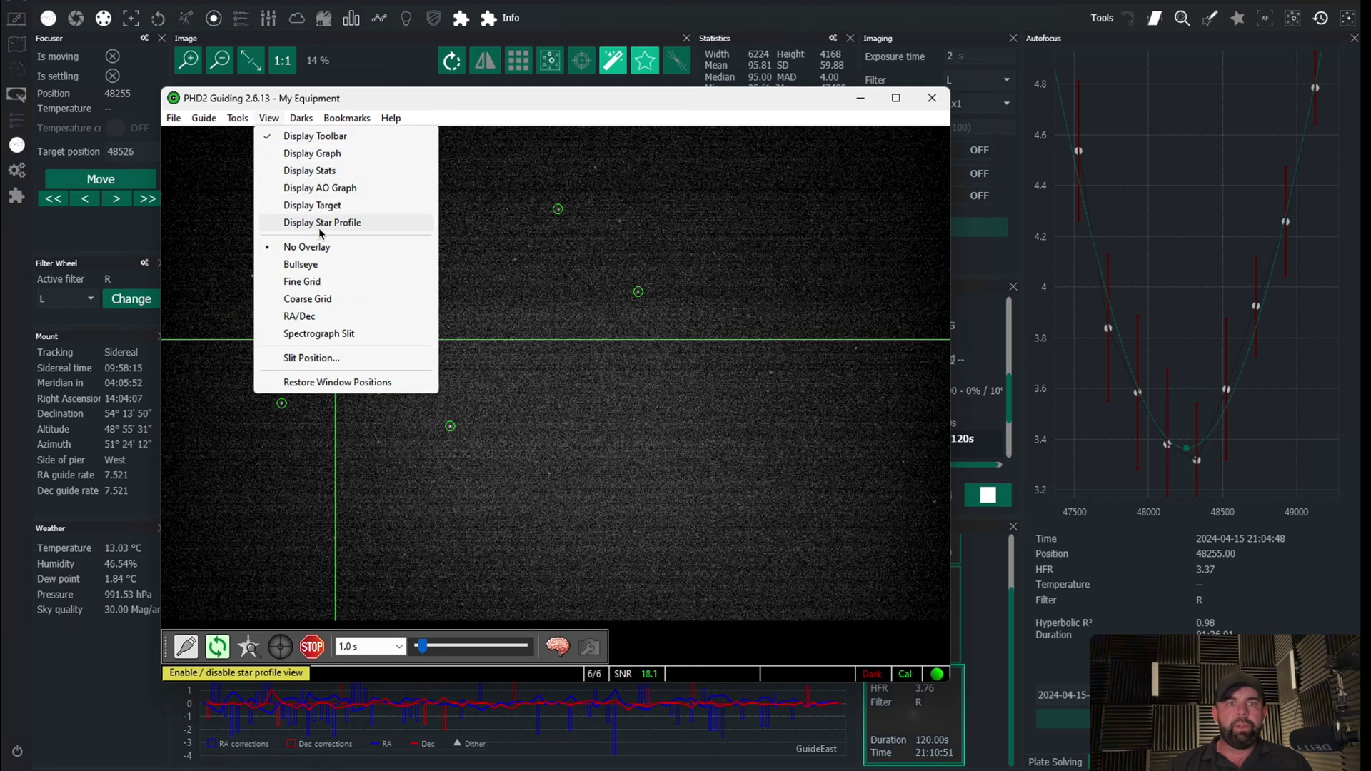
left_click(312, 154)
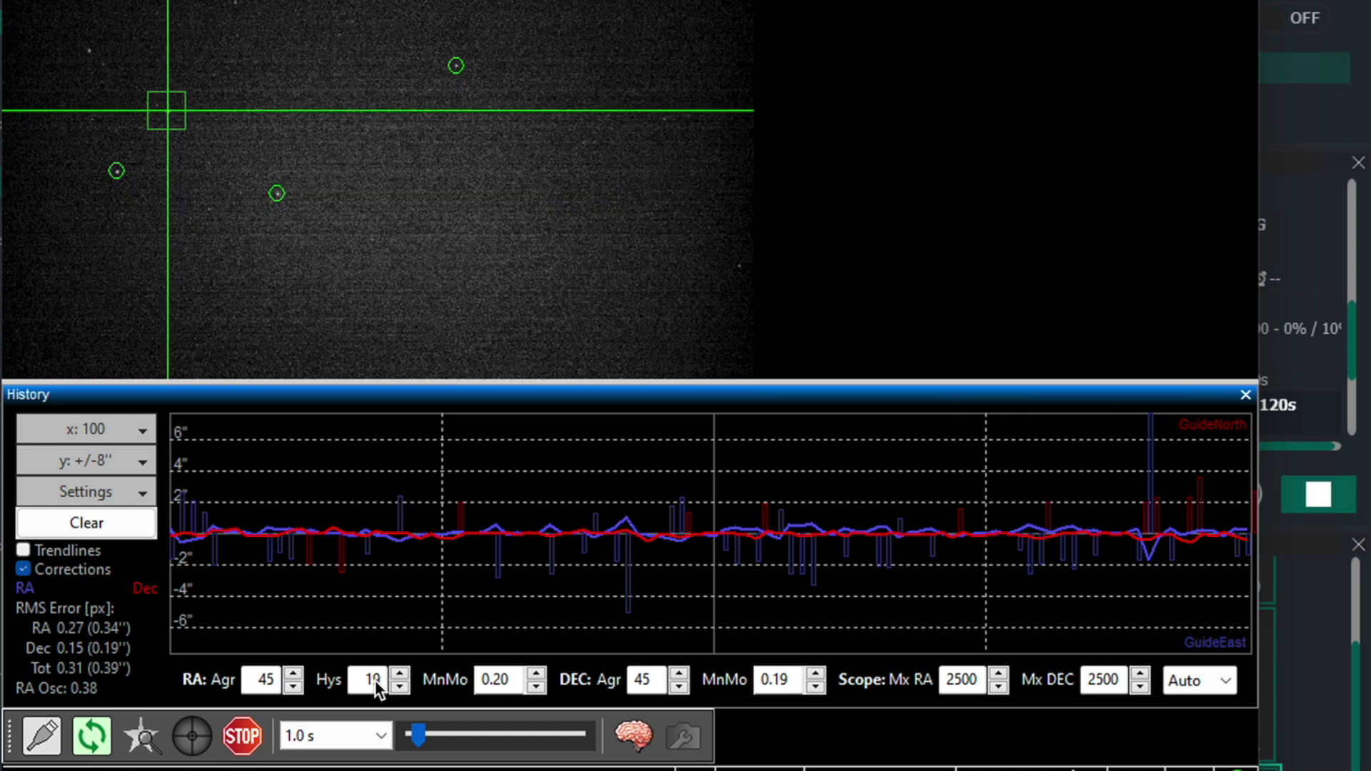
Enter 19 for the RA hysteresis and set the declination minimum move to 0.20 beneath the guiding graph.
left_click(375, 679)
key("BackSpace")
type("9")
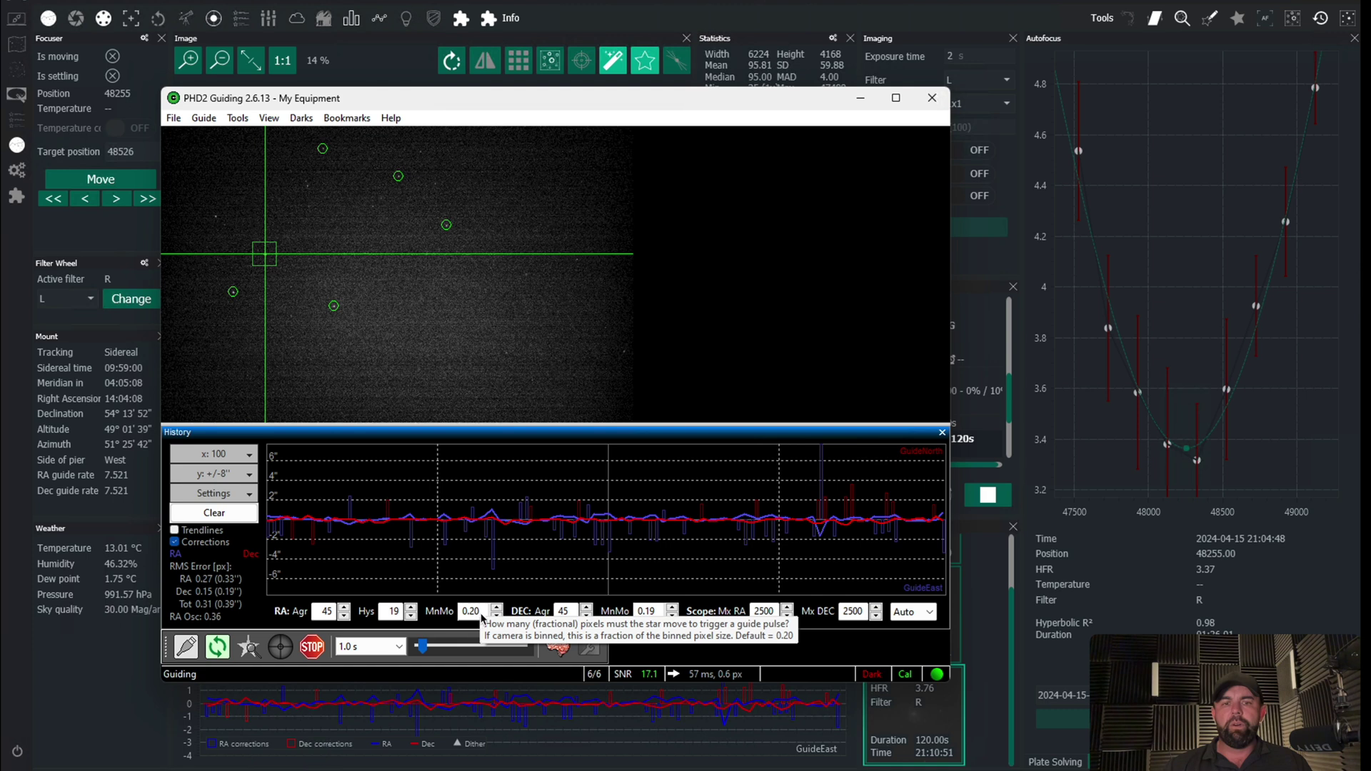
left_click(672, 608)
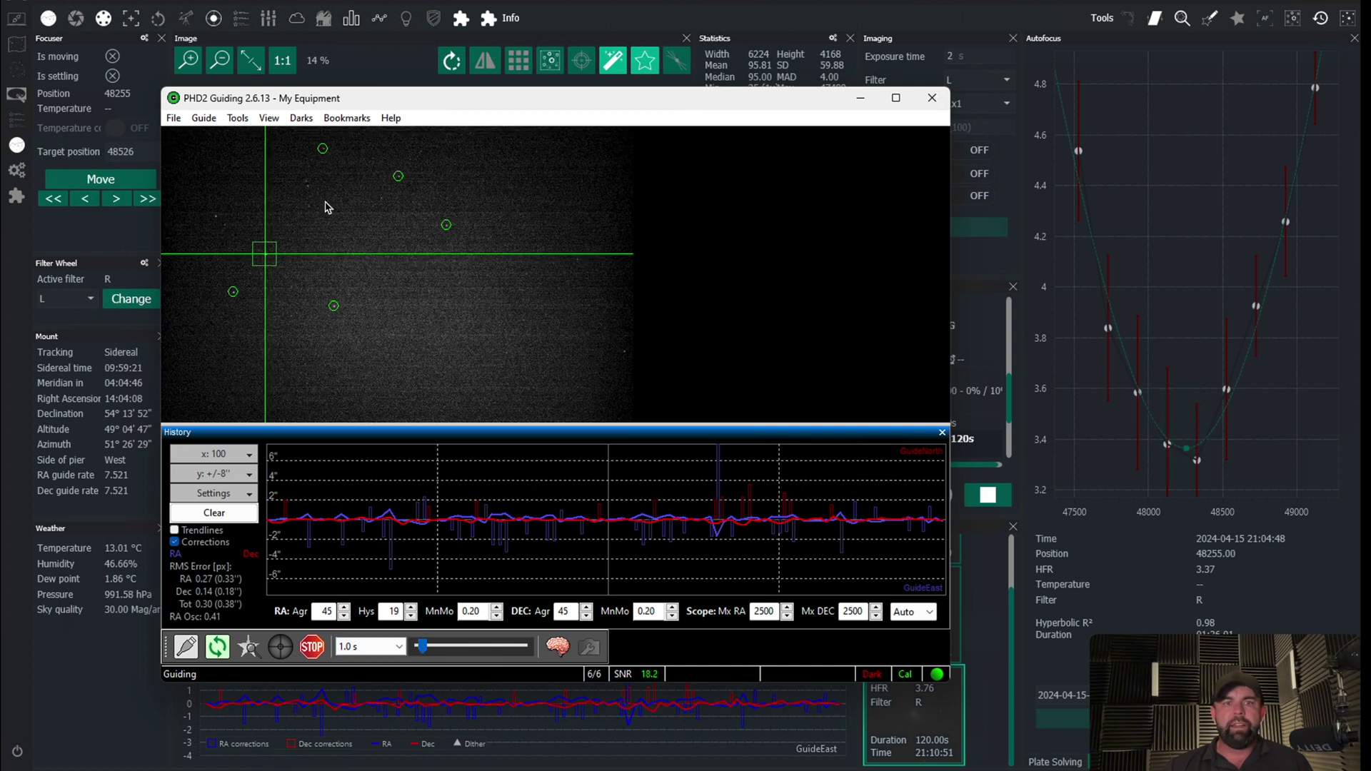
Stop looping and guiding in PHD2, and check the camera and mount connections without changing them.
left_click_drag(422, 647, 423, 647)
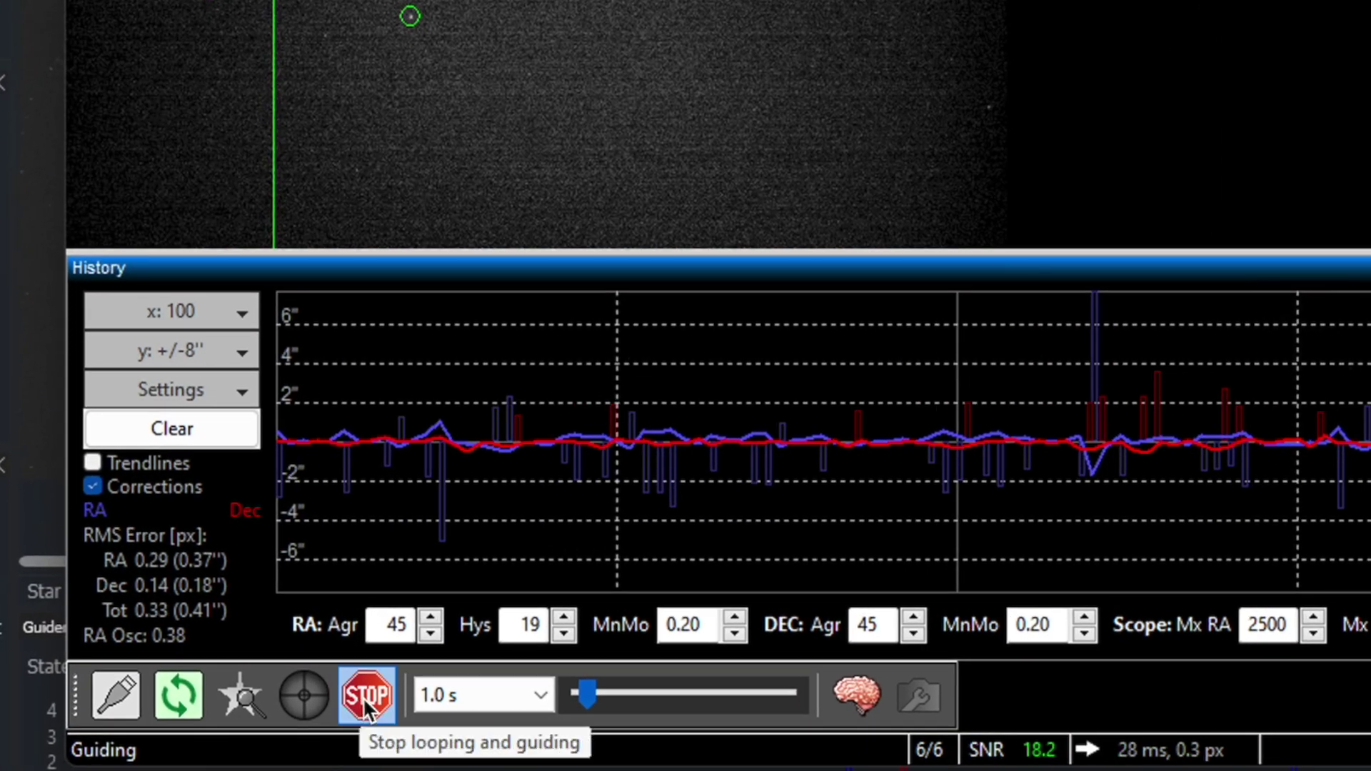
left_click(357, 703)
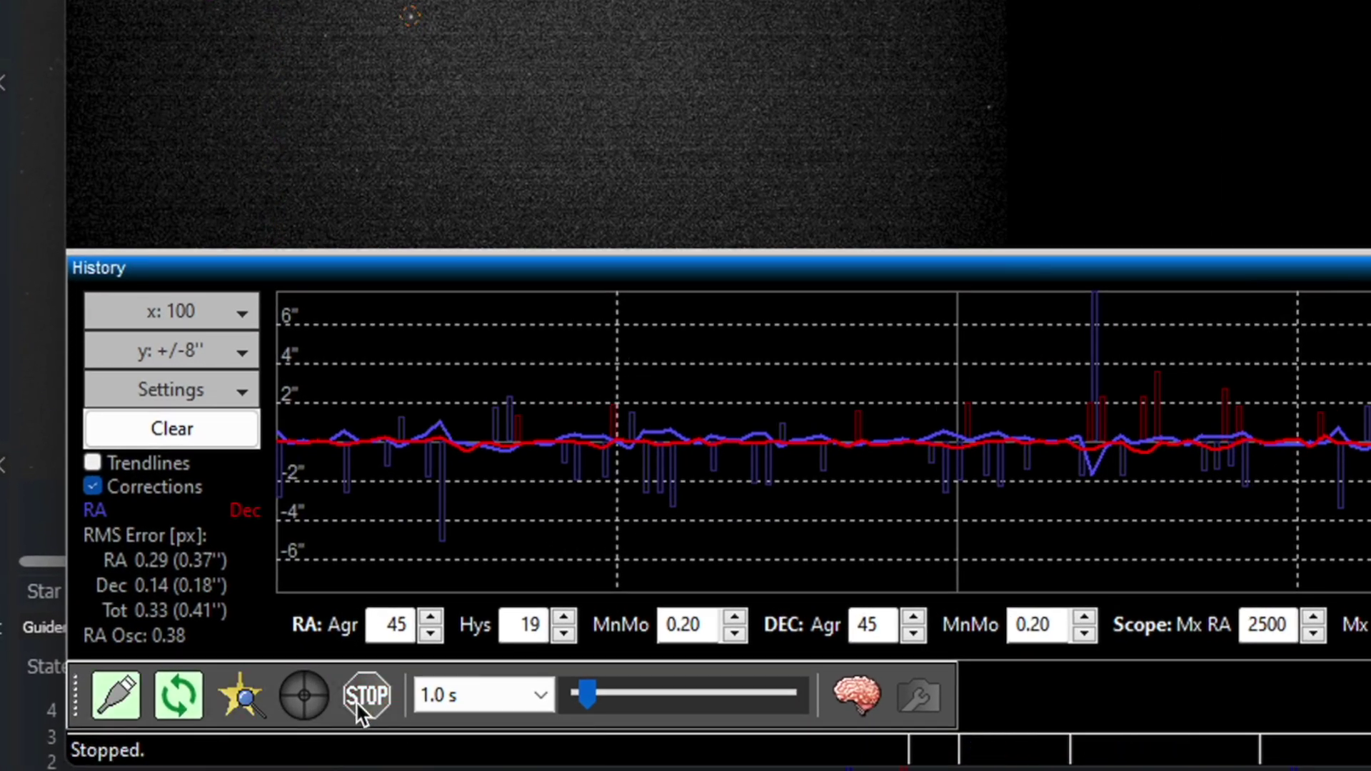
left_click(112, 697)
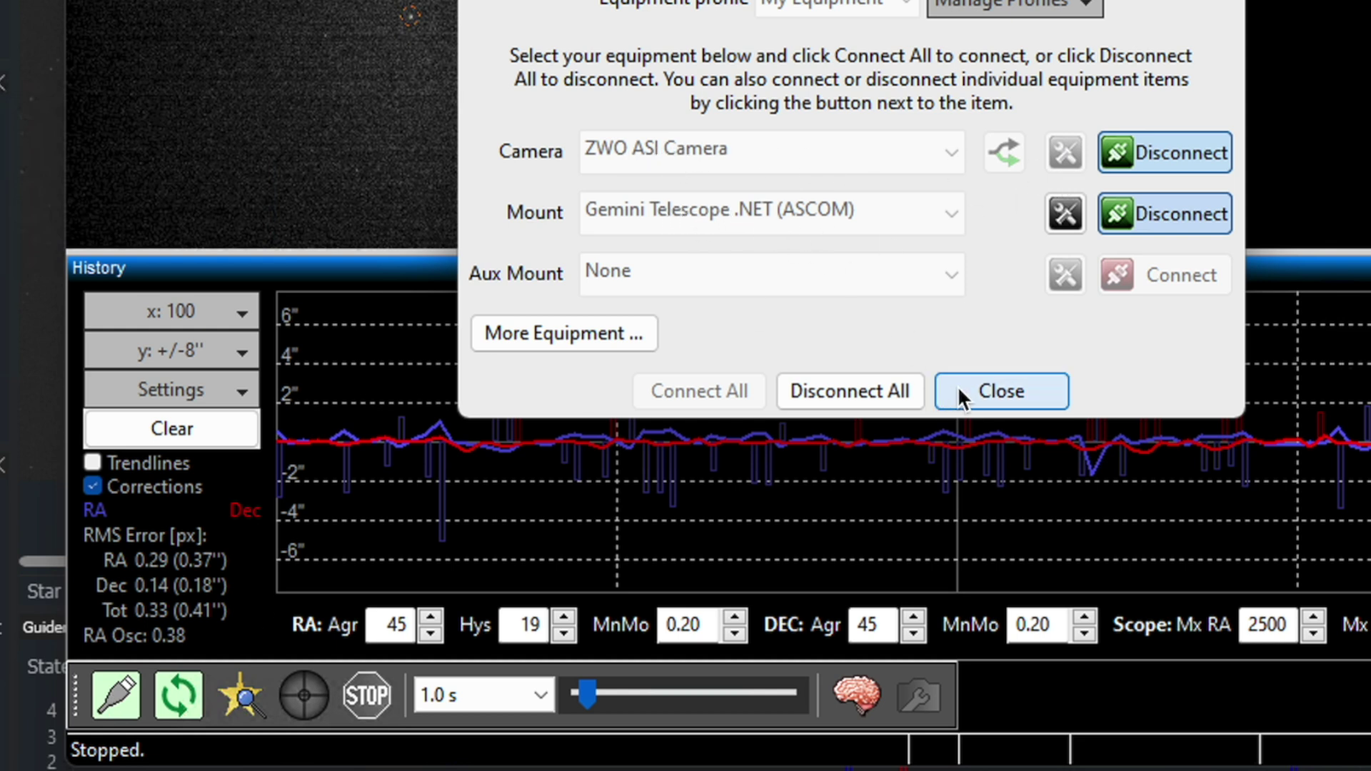
left_click(997, 392)
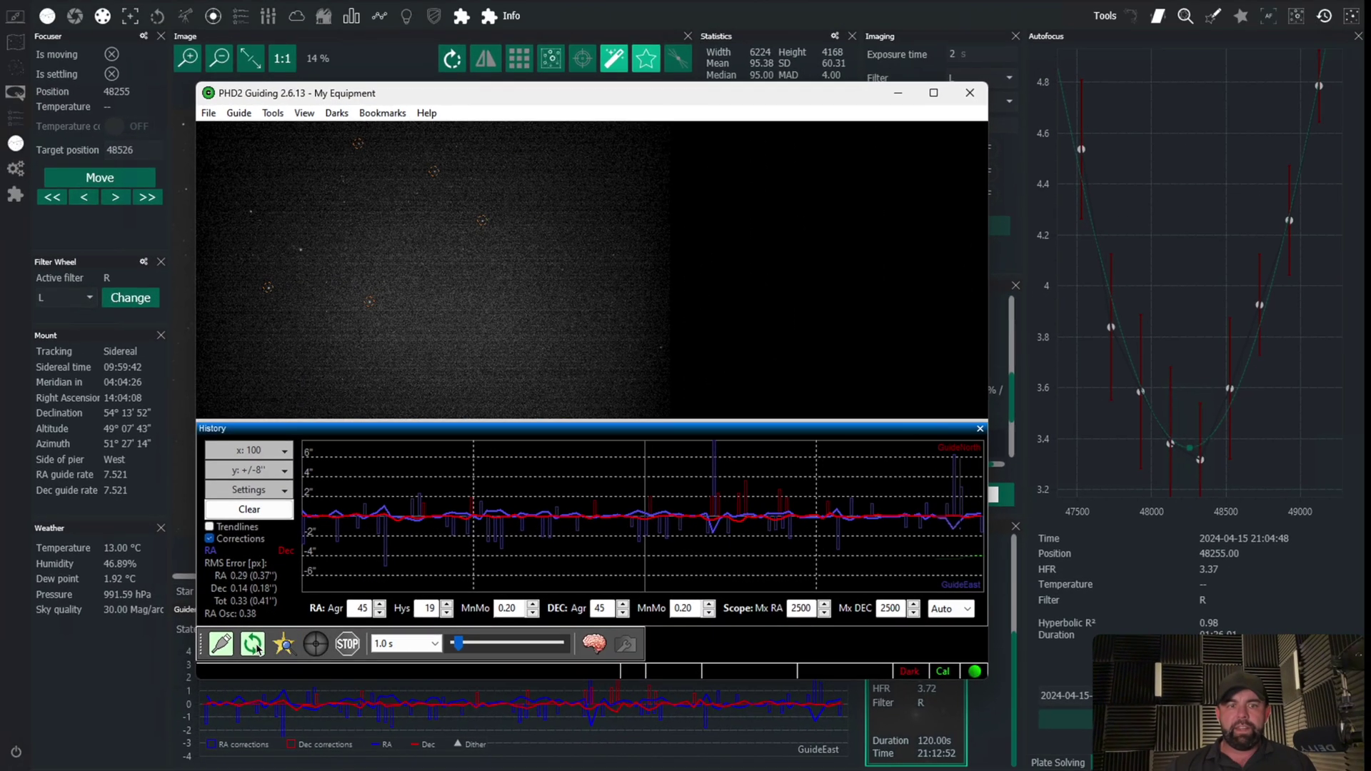
Resume looping exposures and guiding on automatically selected guide stars, and minimize the PHD2 window.
left_click(253, 644)
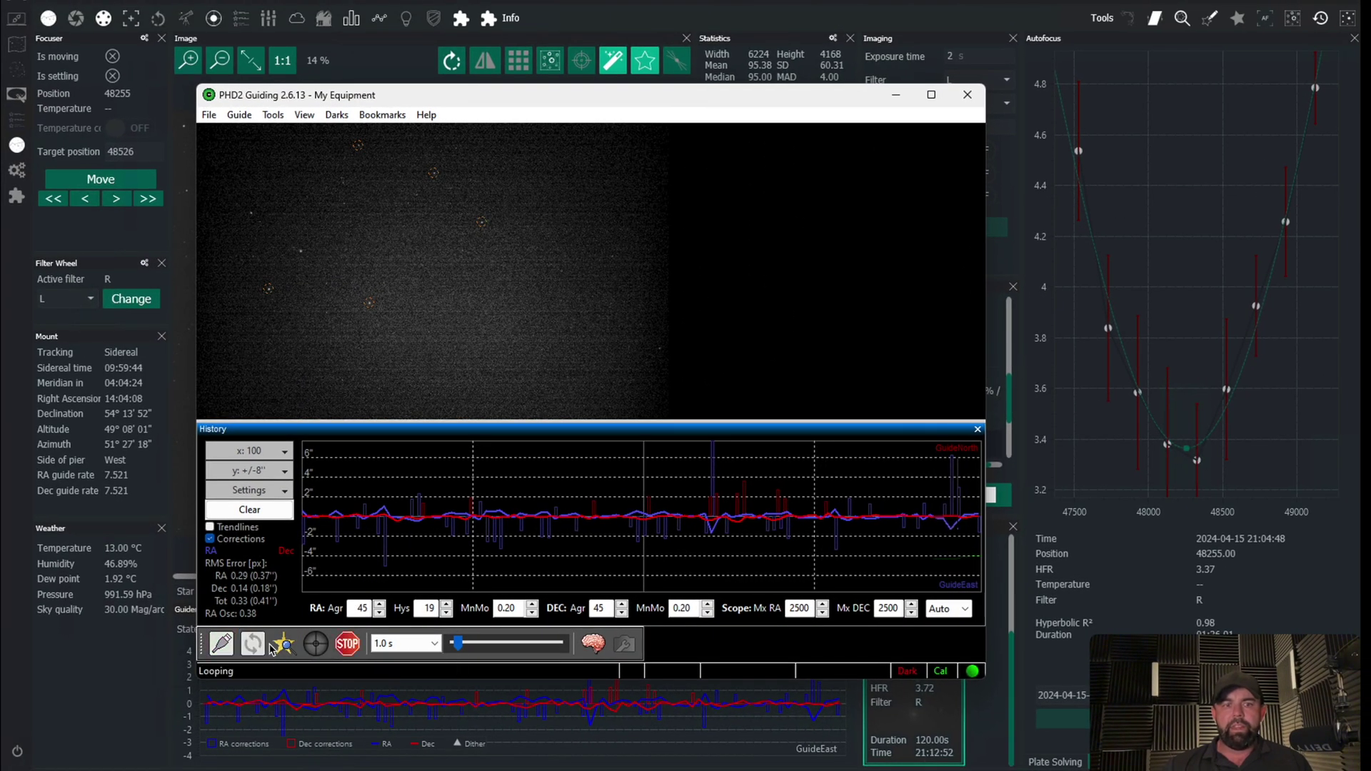
left_click(284, 644)
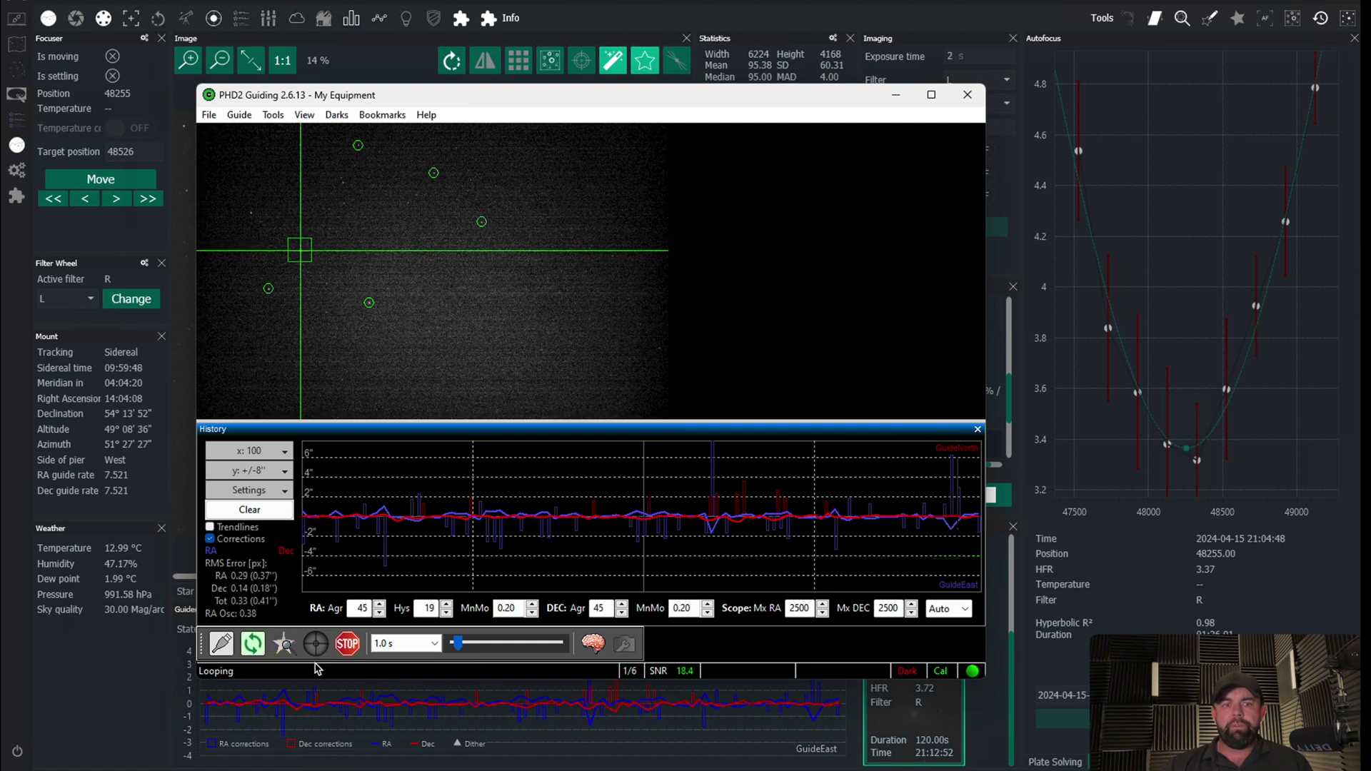
left_click(313, 644)
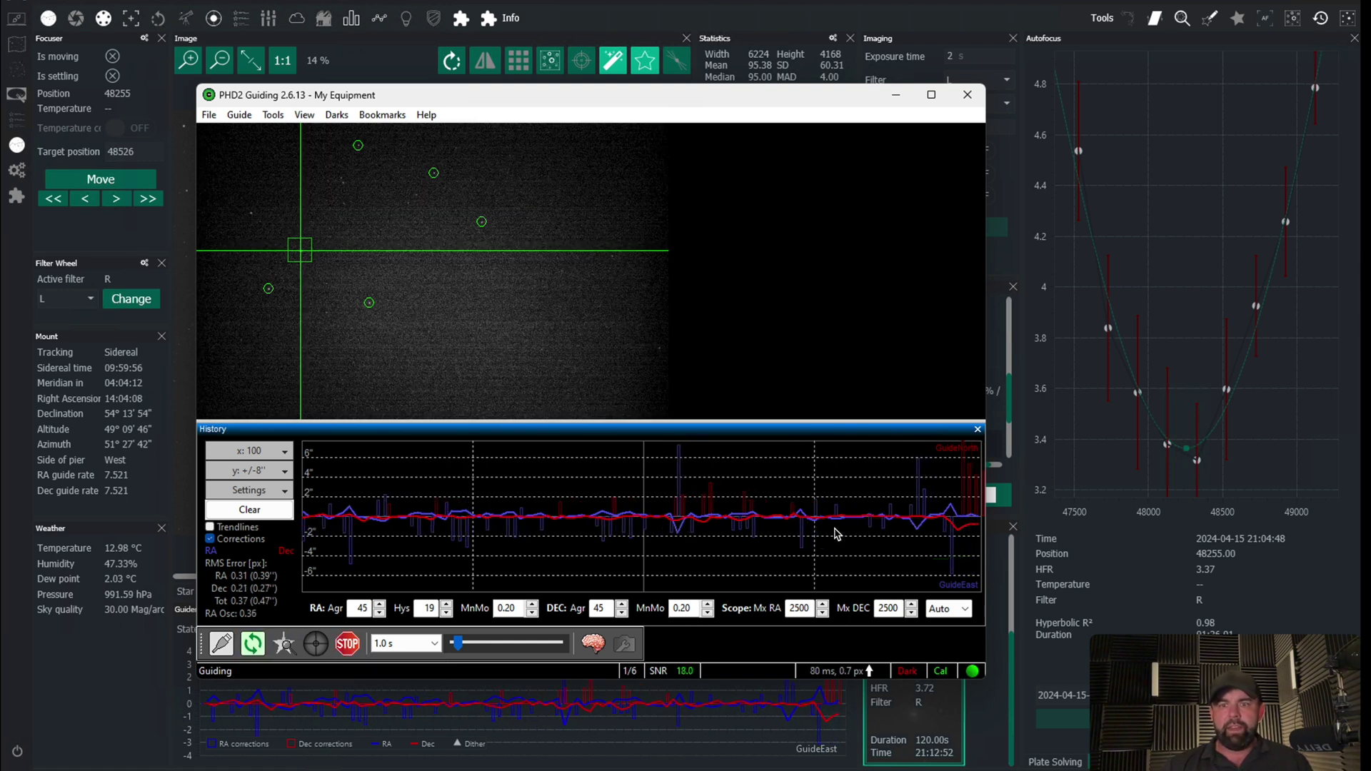
left_click(894, 94)
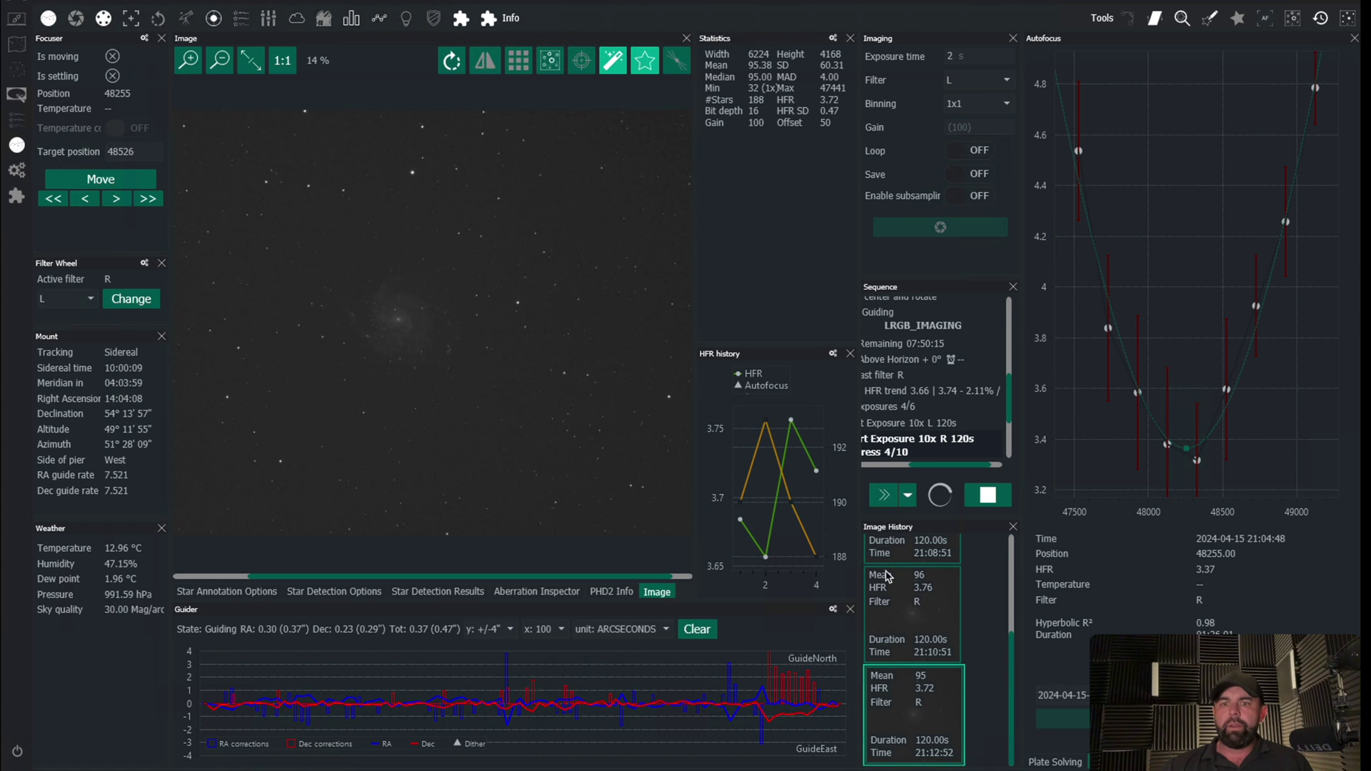
Hide the Image History and Autofocus panels, and narrow the Plate Solving column.
left_click(1320, 17)
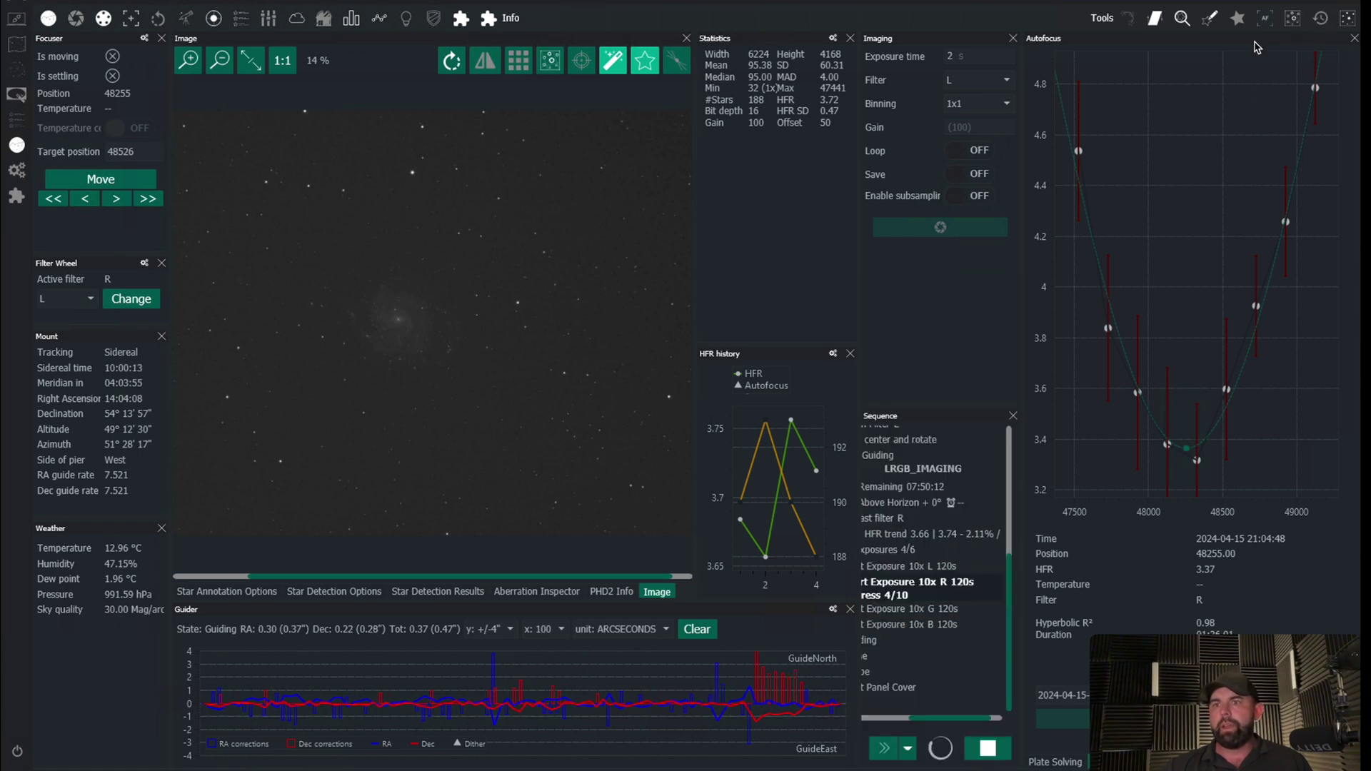
left_click(1264, 20)
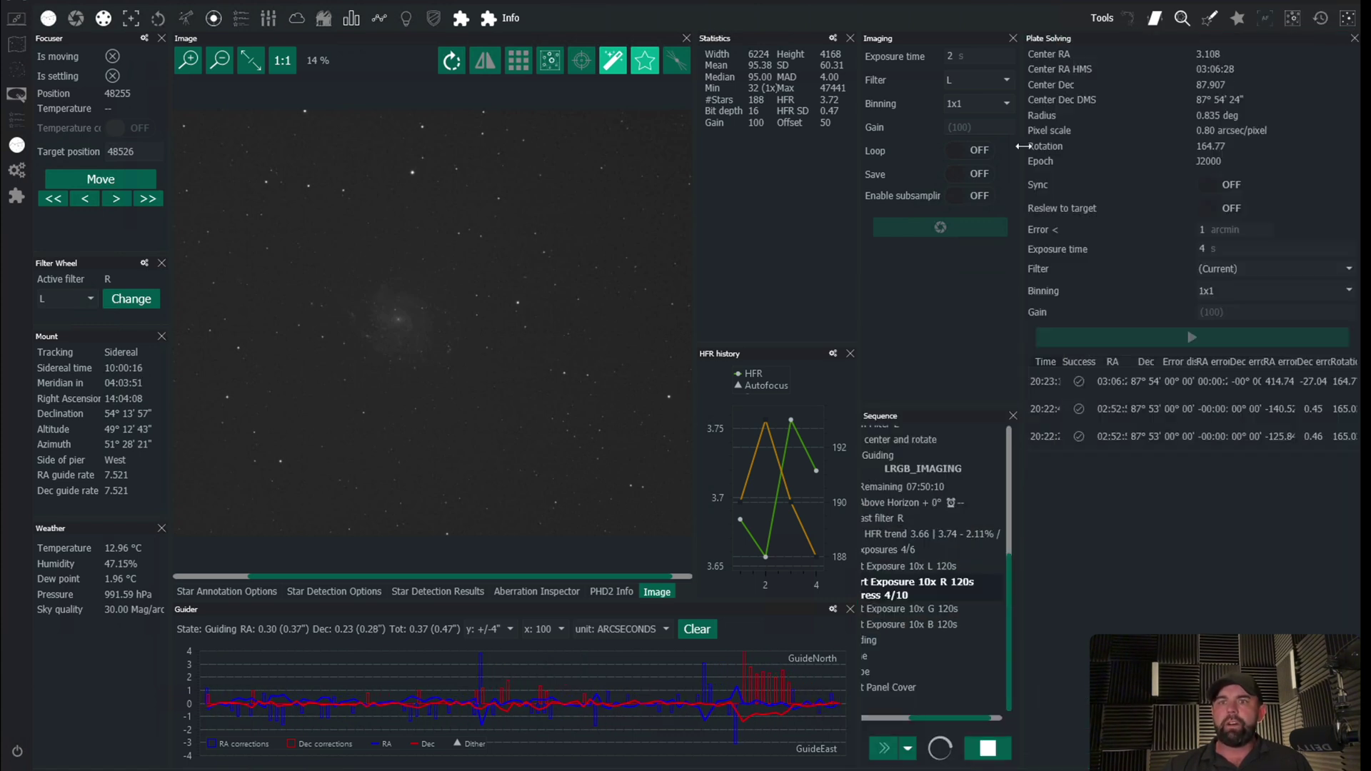
left_click_drag(1025, 110, 1070, 100)
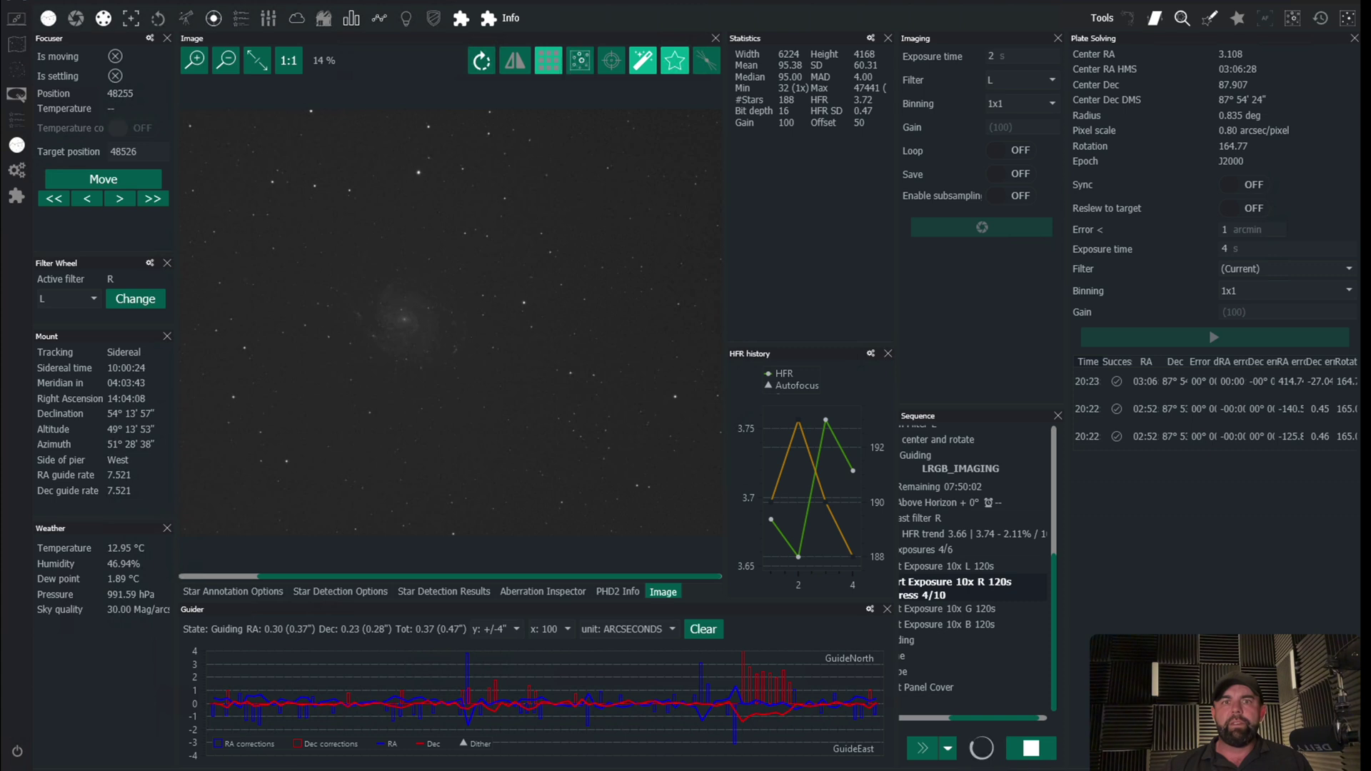
Turn off star detection for the image and look through the star detection, Aberration Inspector and star annotation panels.
left_click(674, 60)
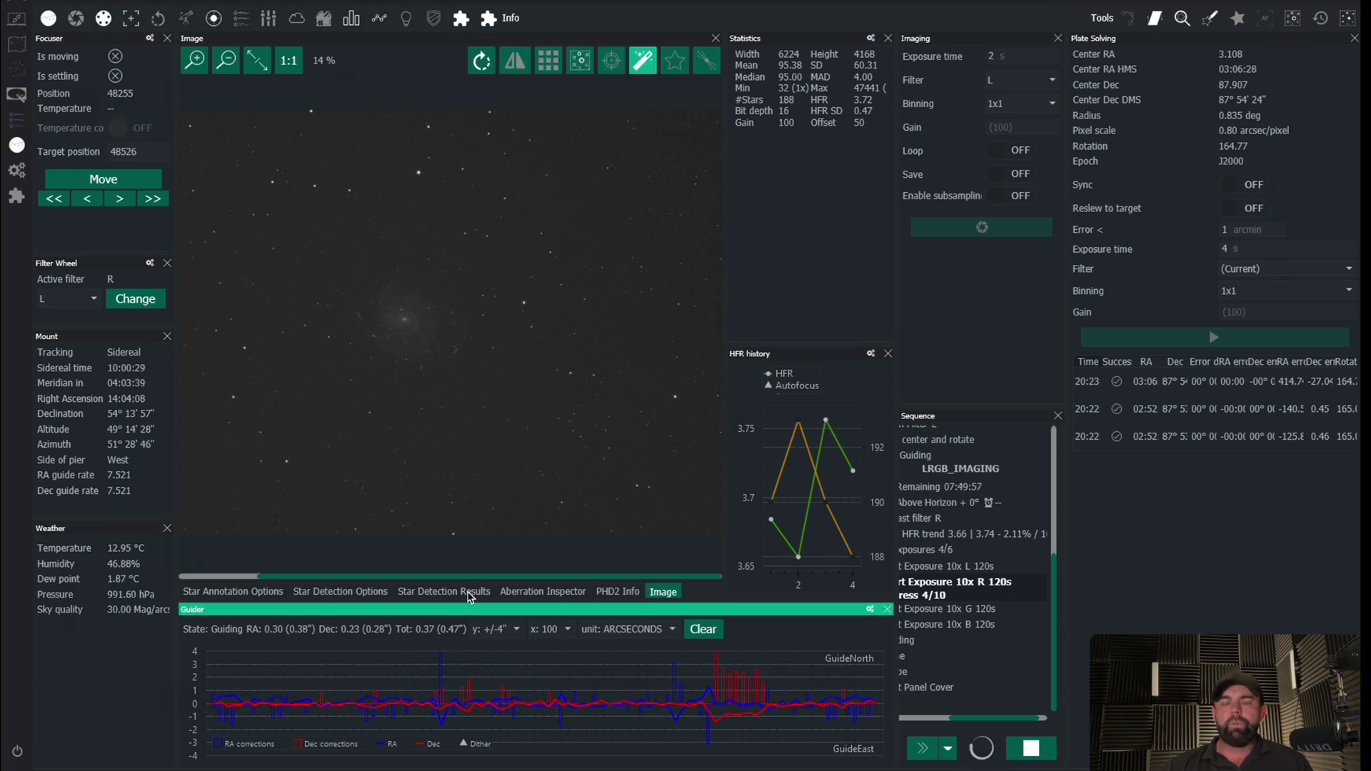
left_click(329, 592)
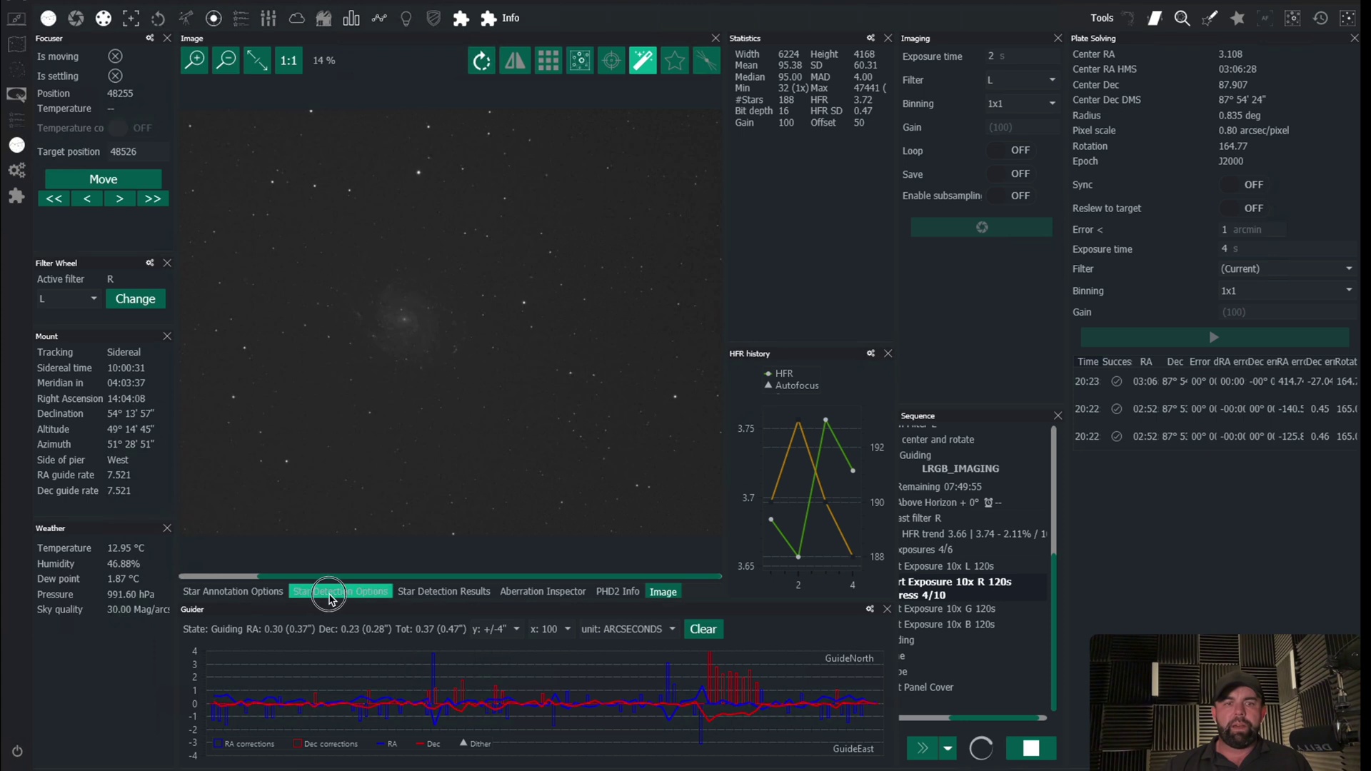
left_click(439, 600)
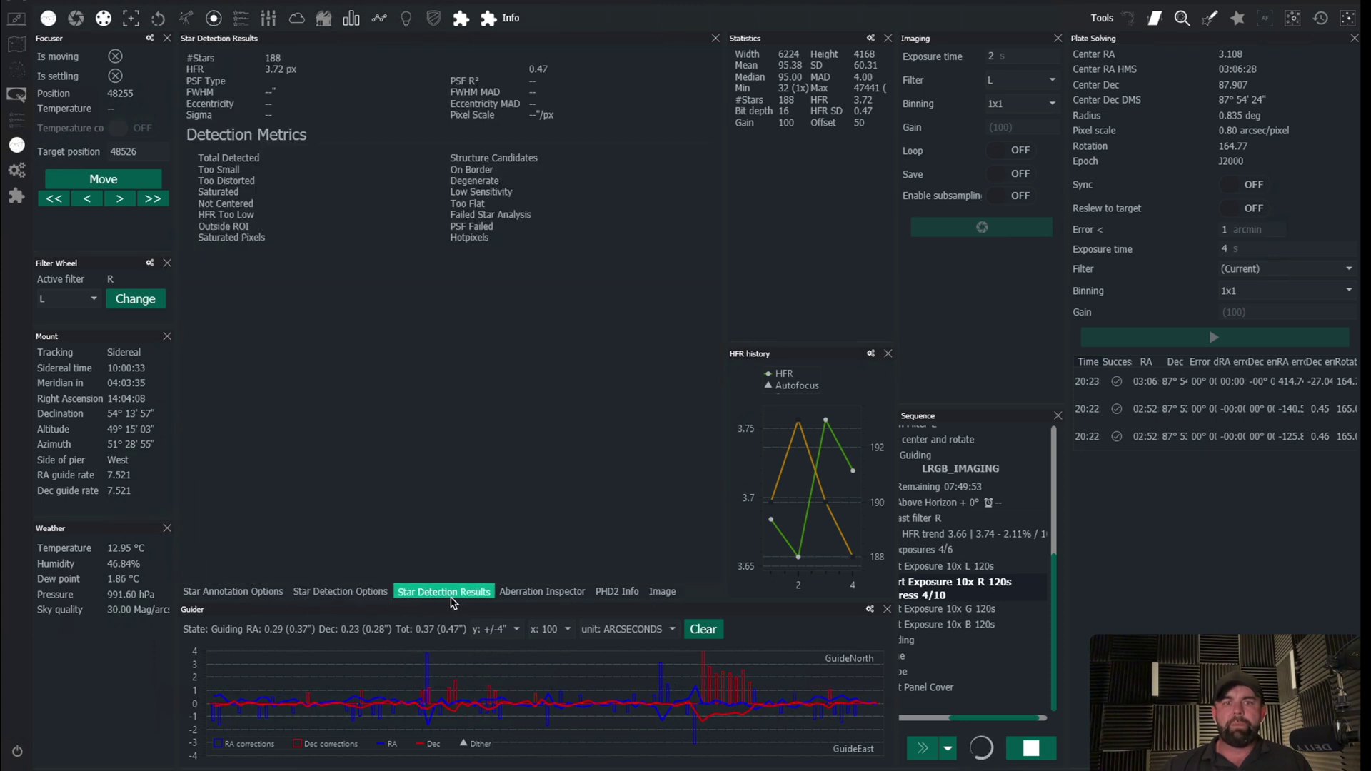
left_click(524, 597)
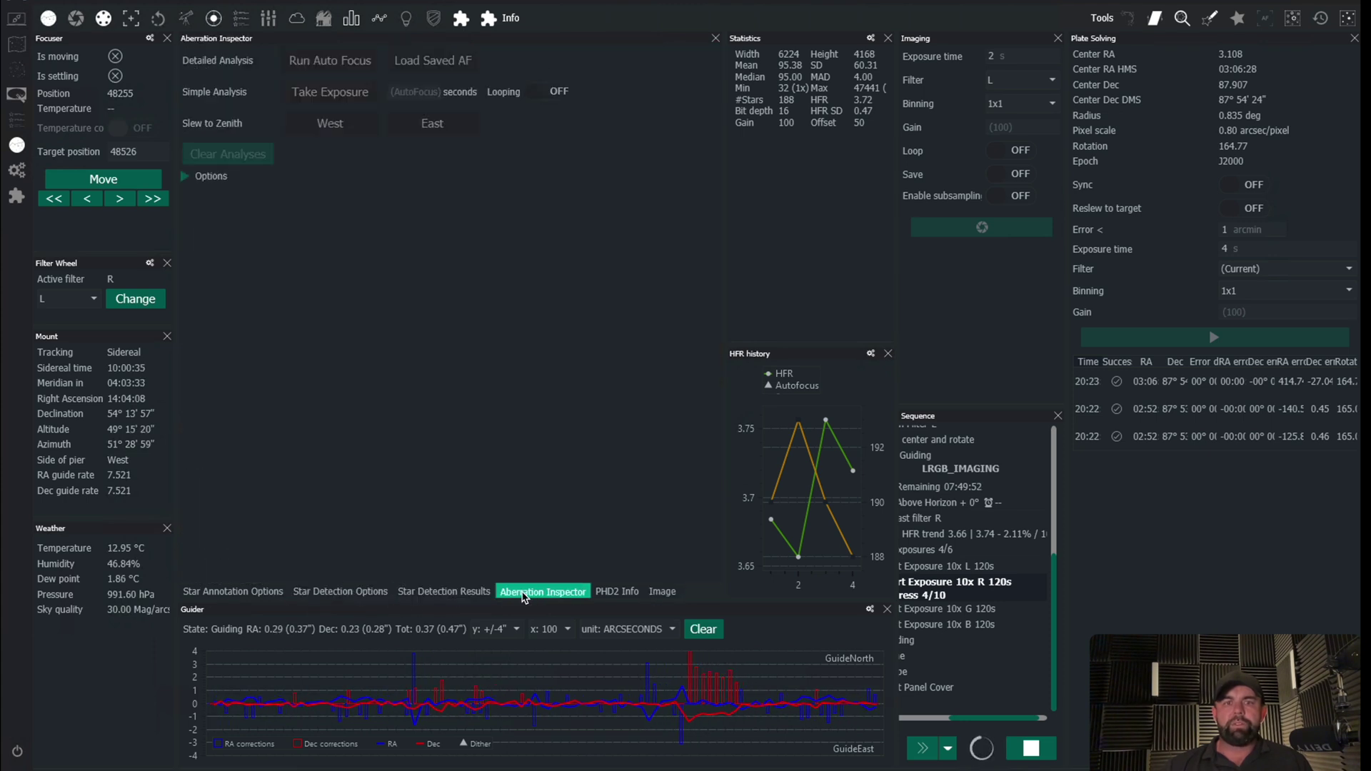
left_click(230, 598)
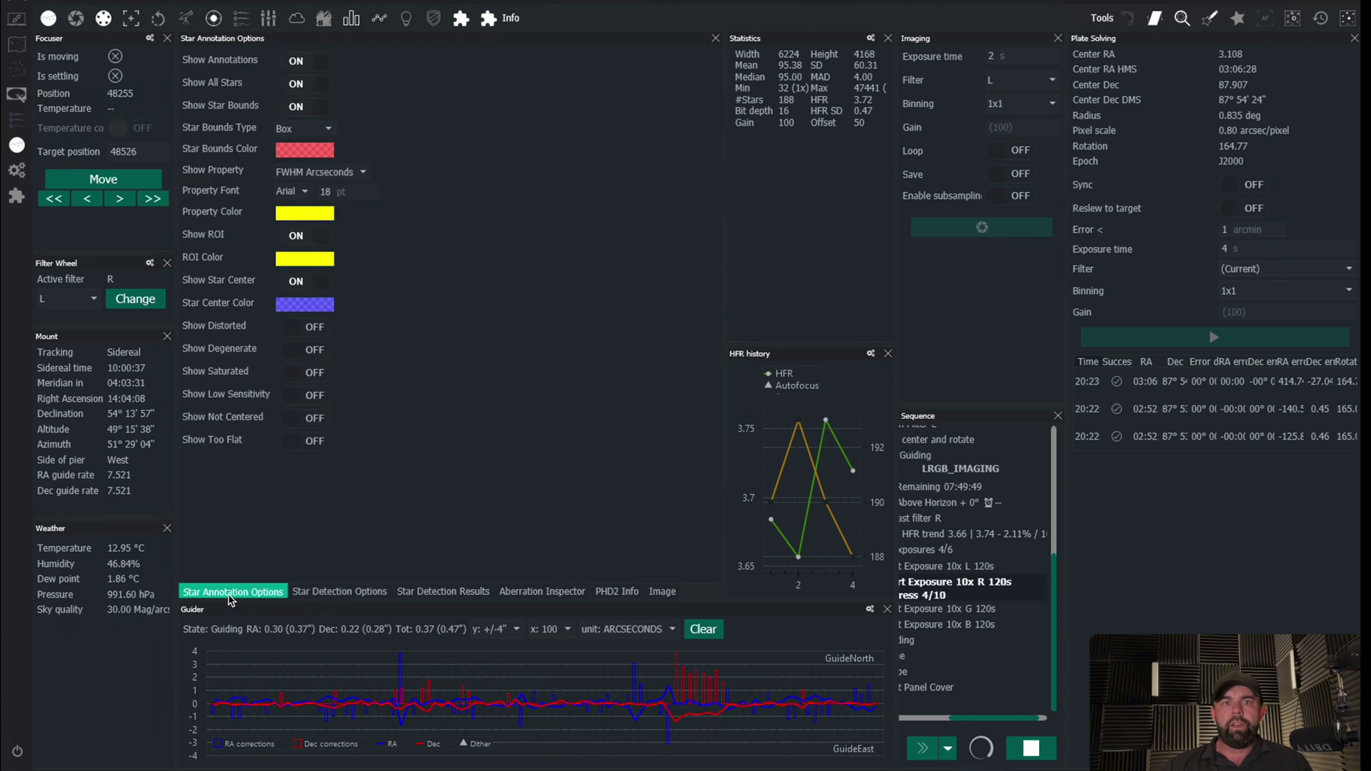
Close the Star Annotation Options and Aberration Inspector panels, and bring the Image panel back into view.
left_click(715, 38)
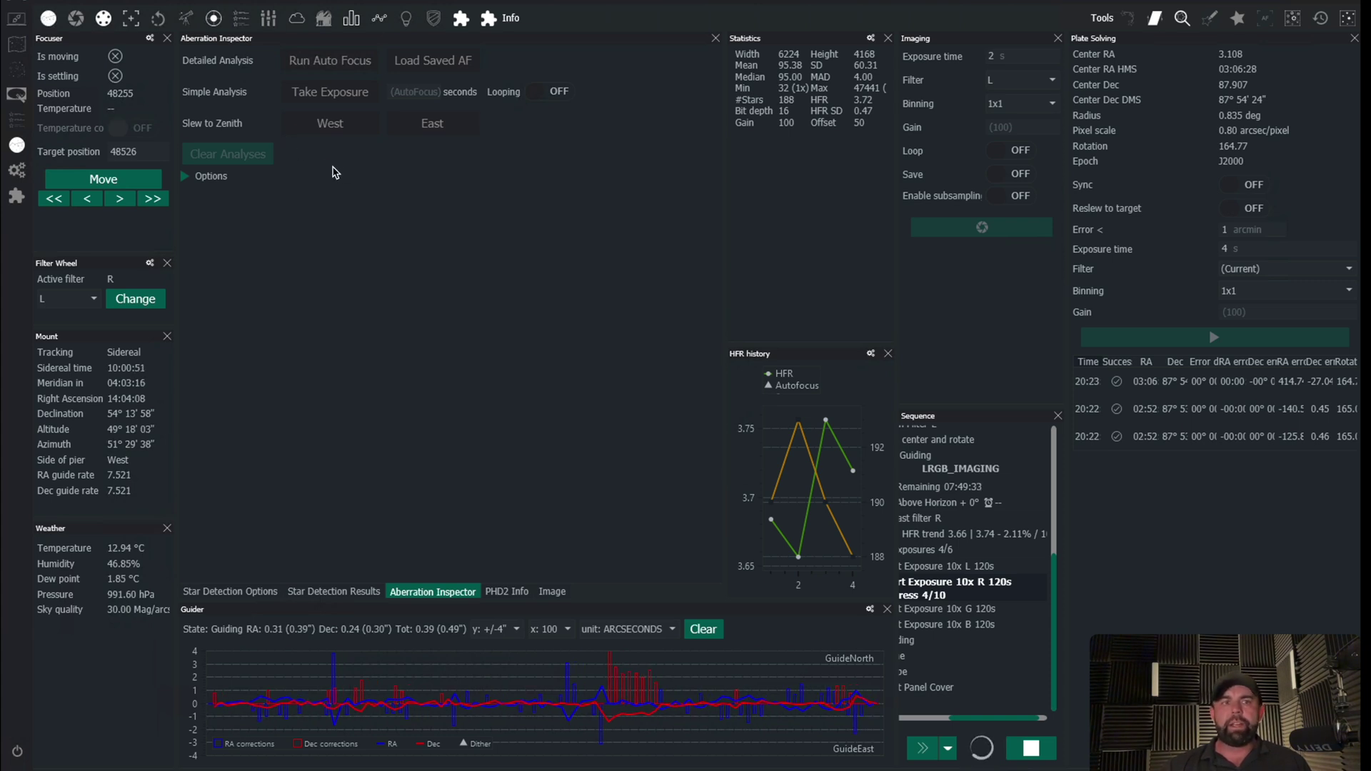
left_click(715, 39)
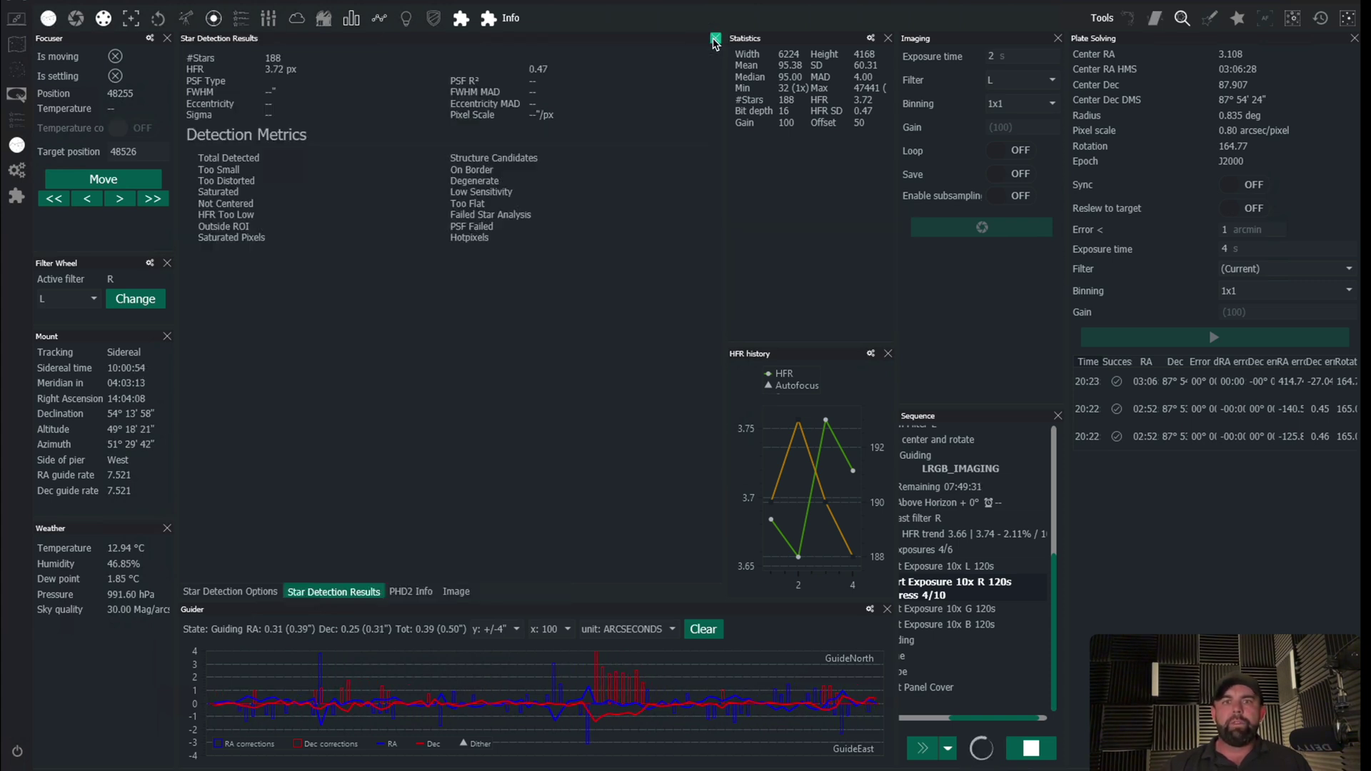
left_click(49, 19)
left_click(49, 21)
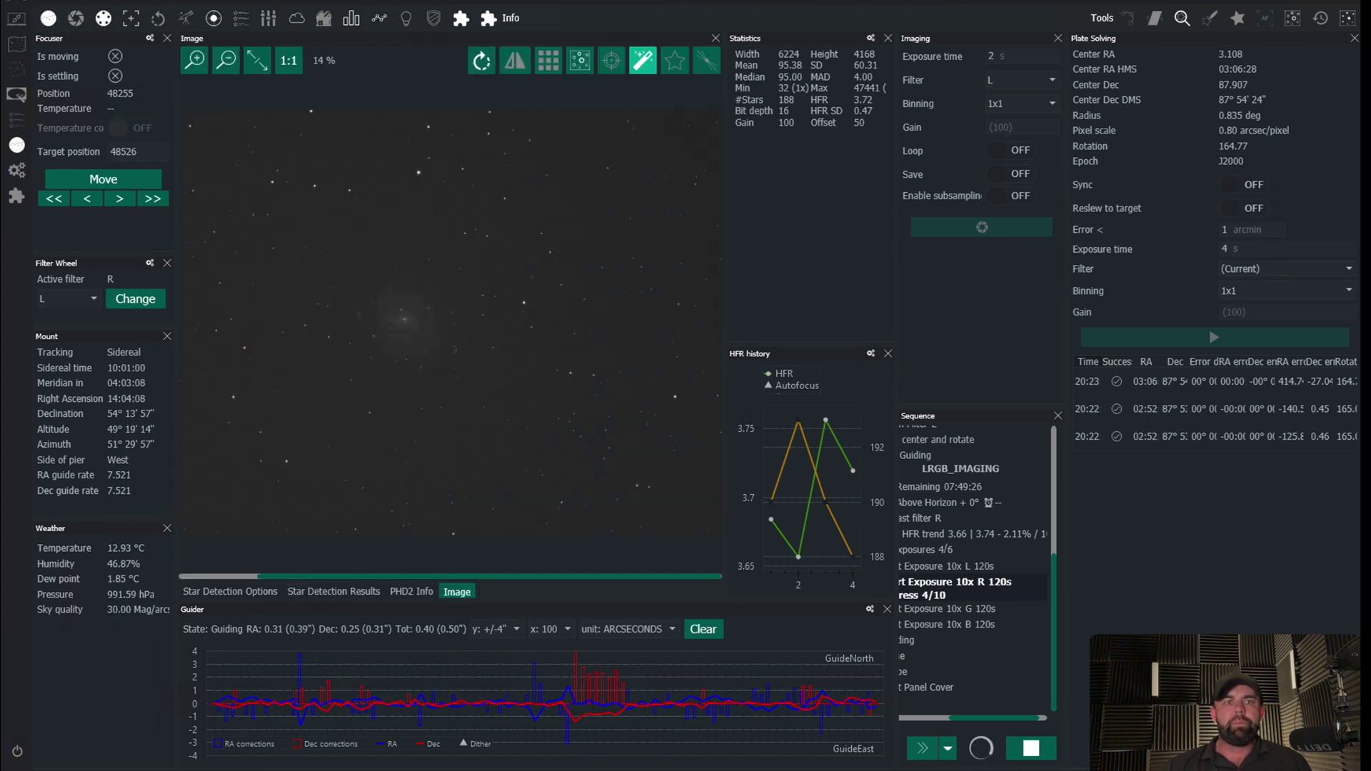
Clear the guider graph, and inspect the guide star profile in PHD2 Info before returning to the captured image.
scroll(466, 331, "down", 1)
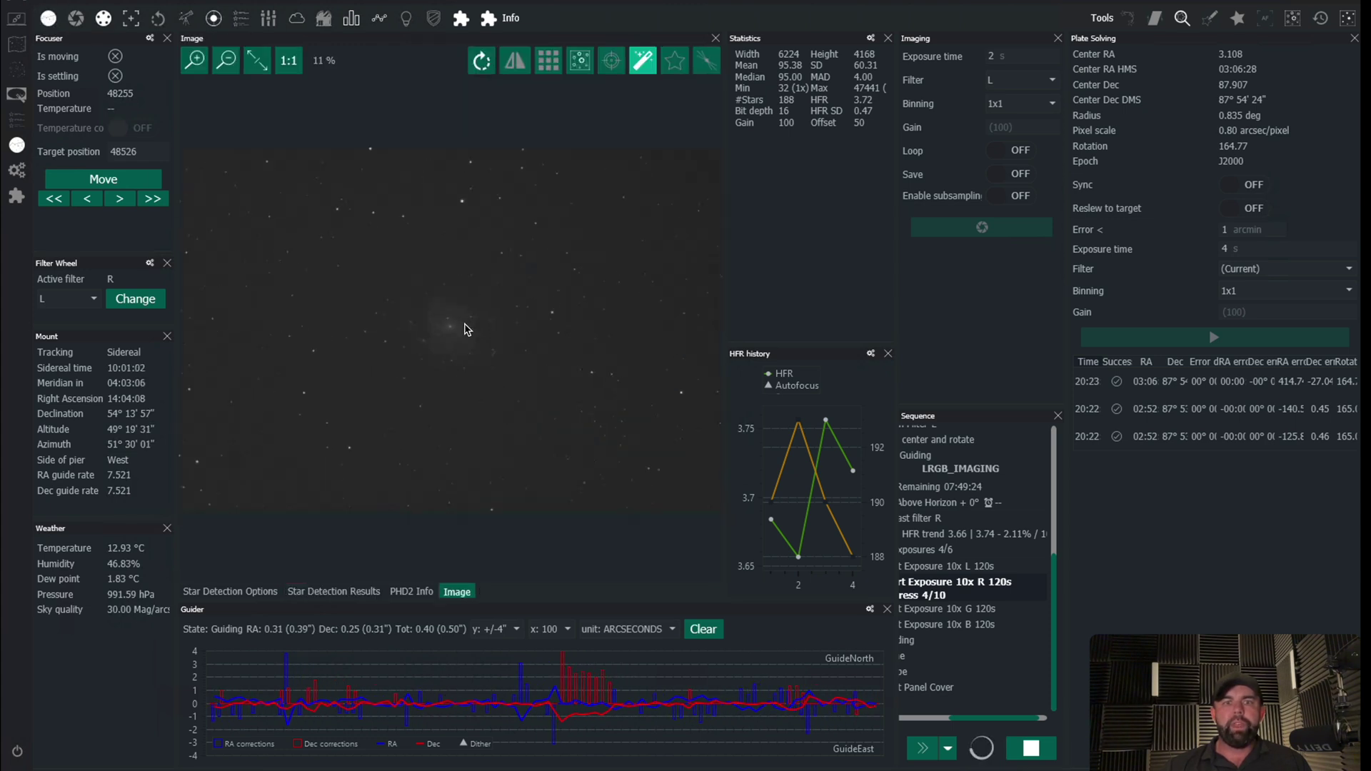
scroll(466, 329, "up", 1)
scroll(465, 330, "down", 1)
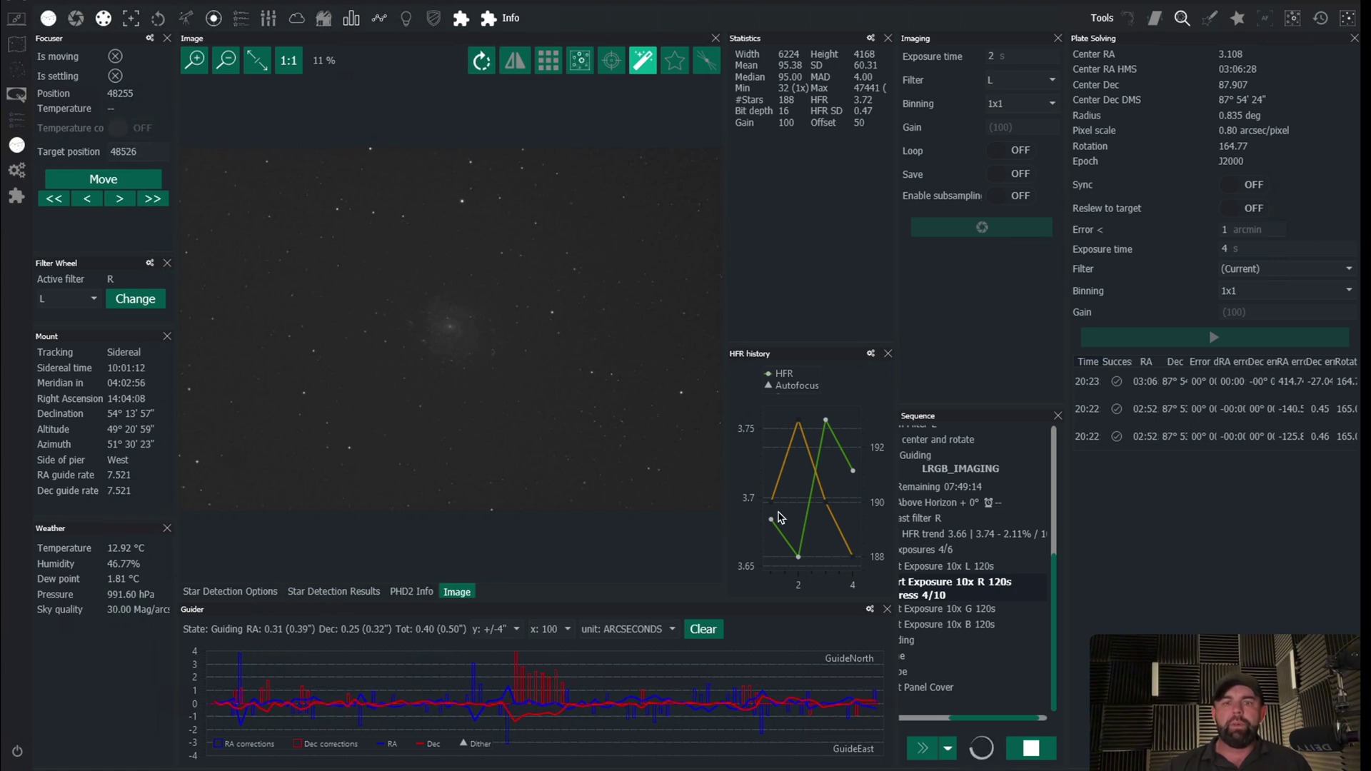
left_click(653, 636)
left_click(655, 633)
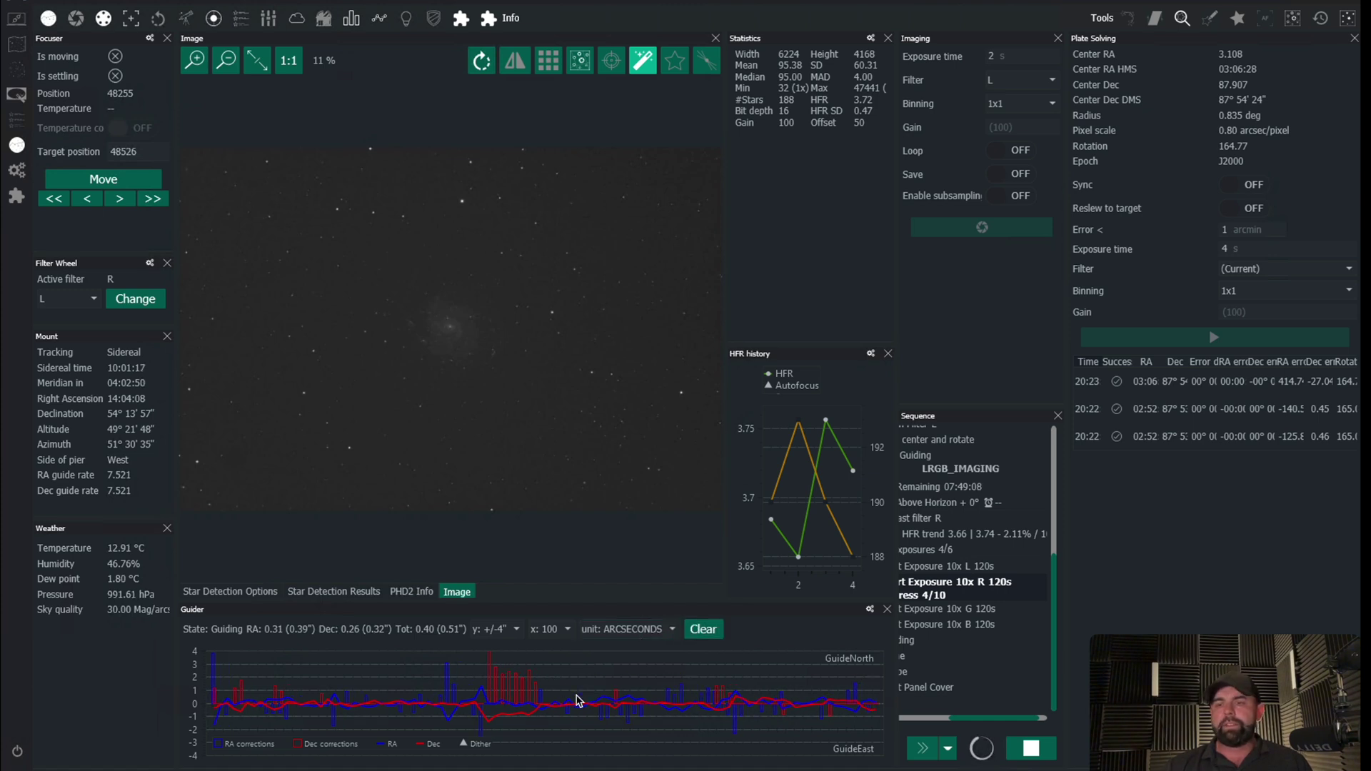
left_click(716, 633)
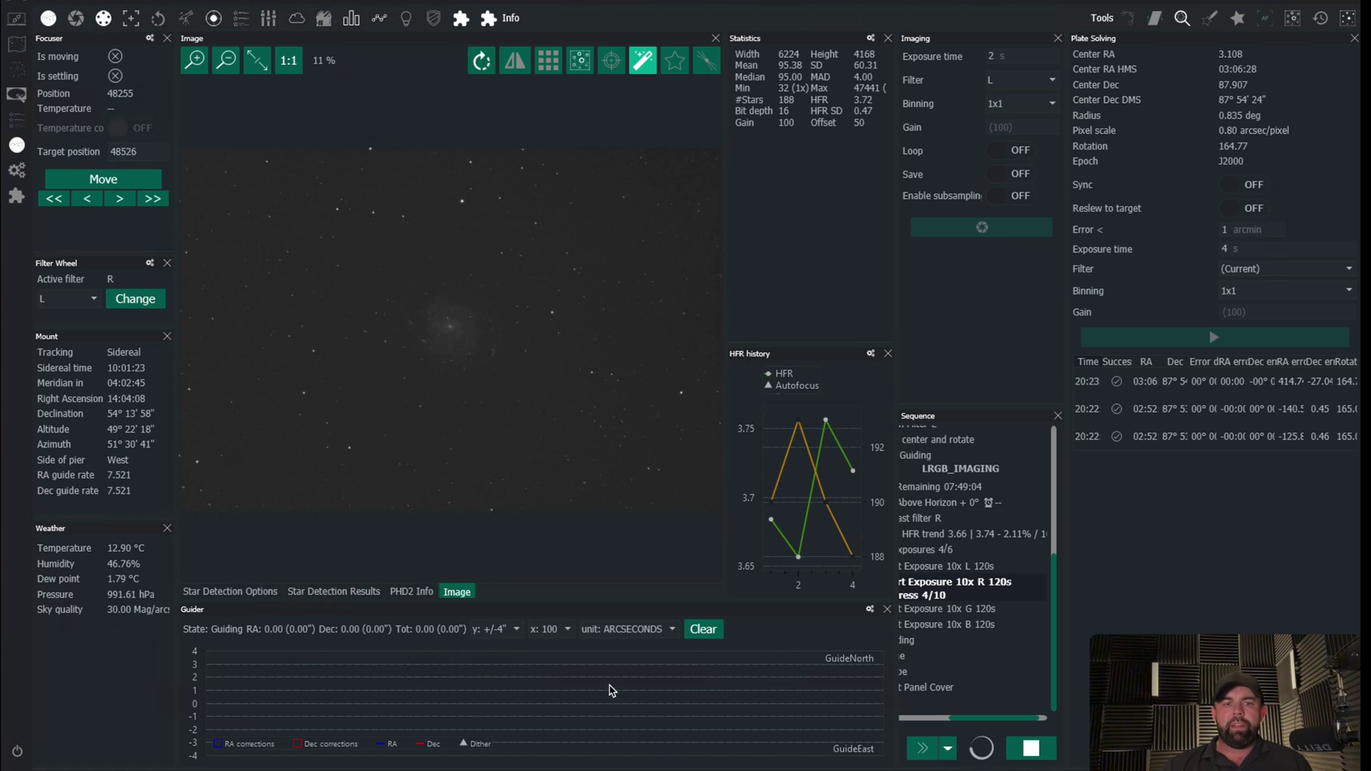
left_click(412, 591)
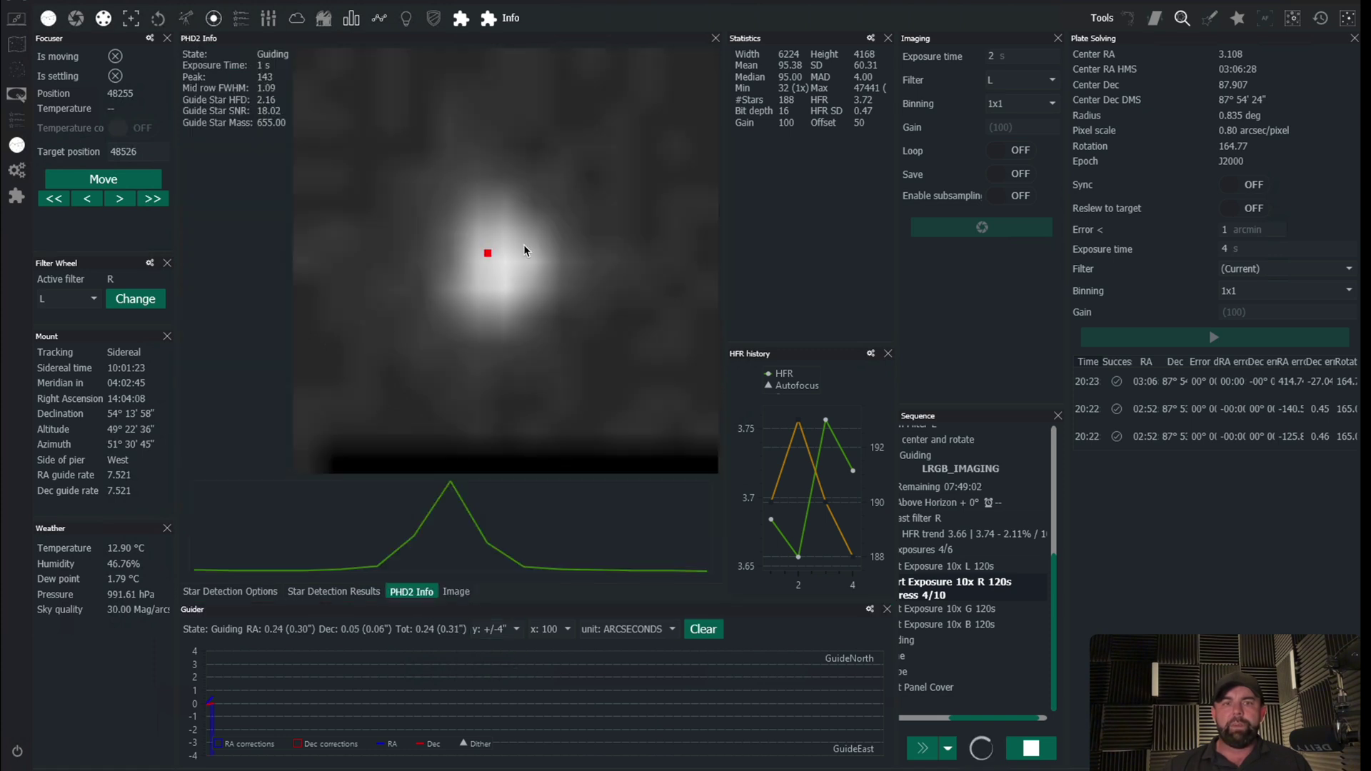
left_click(456, 591)
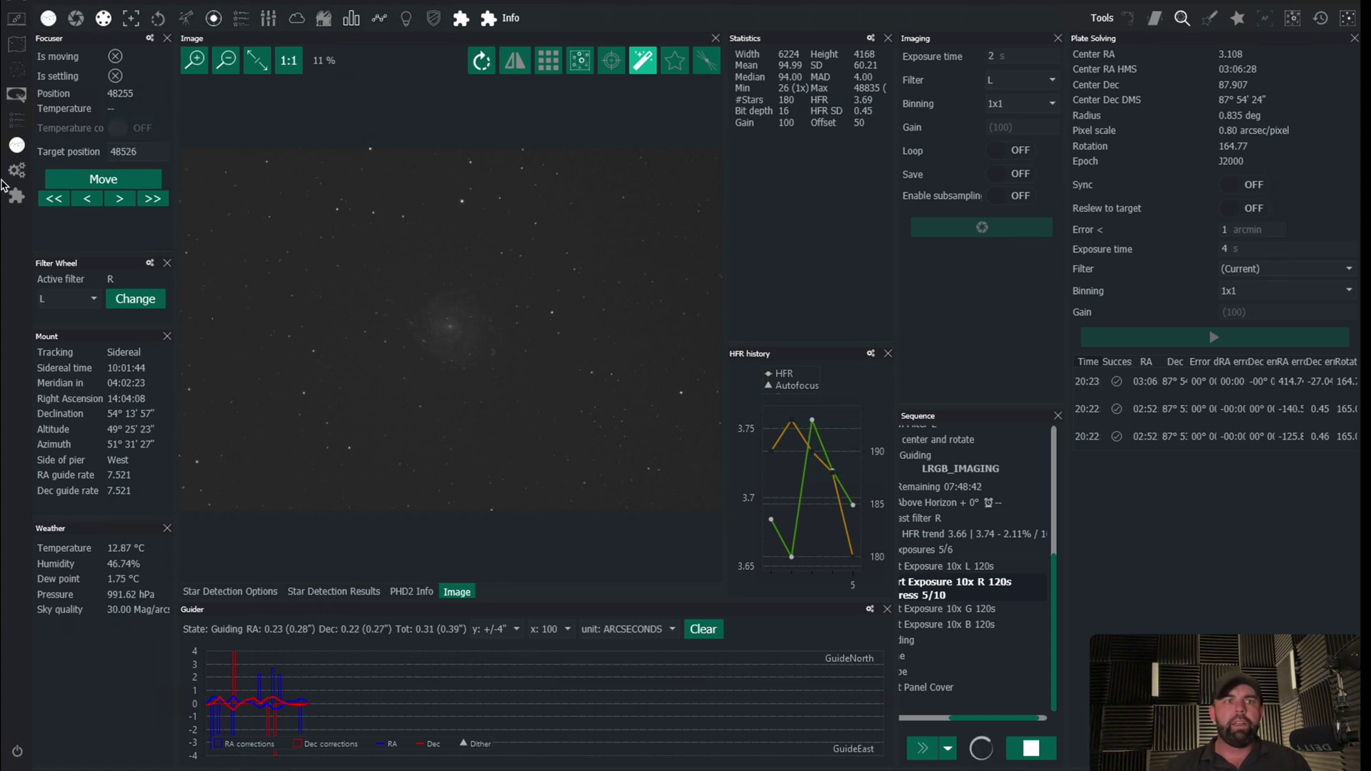
Look over the framing assistant and the Flat Wizard, and go back to the mount's equipment page.
left_click(17, 44)
left_click(22, 68)
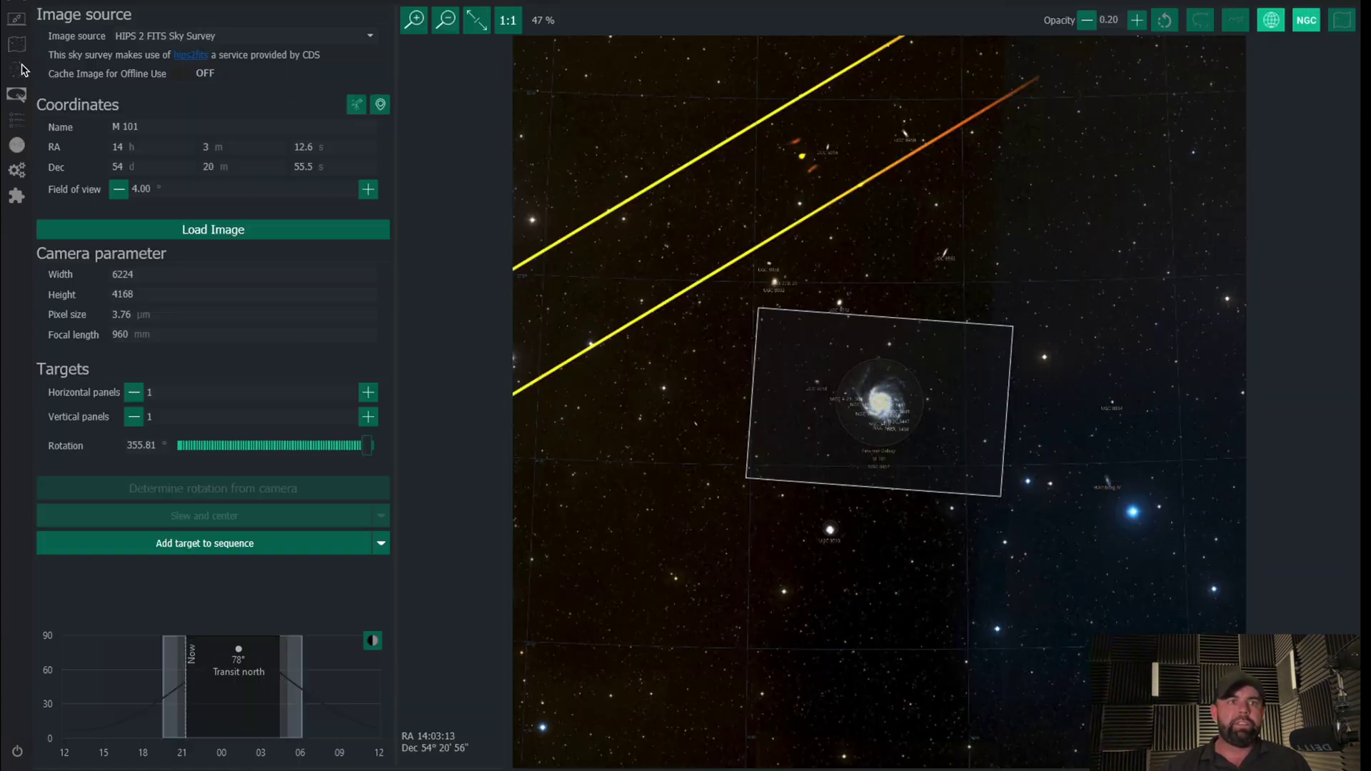
left_click(17, 93)
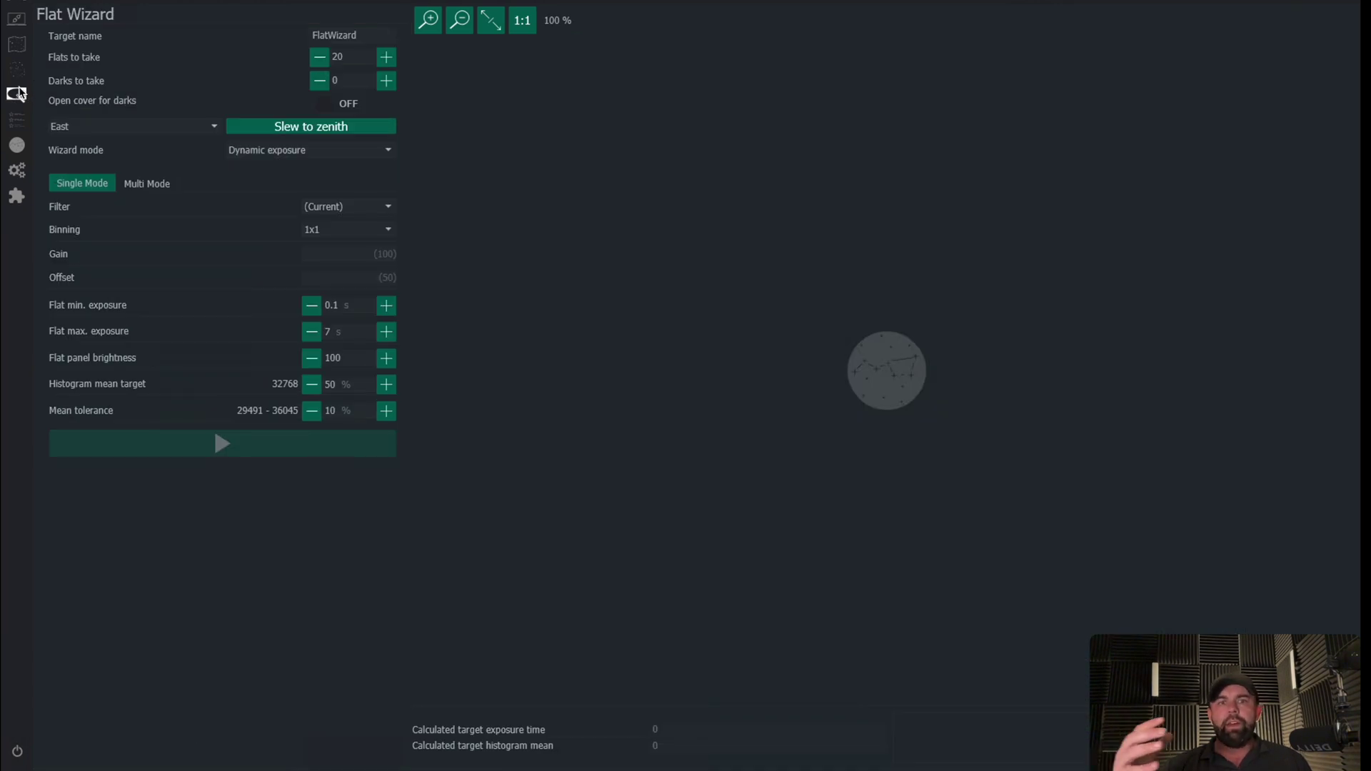
left_click(22, 25)
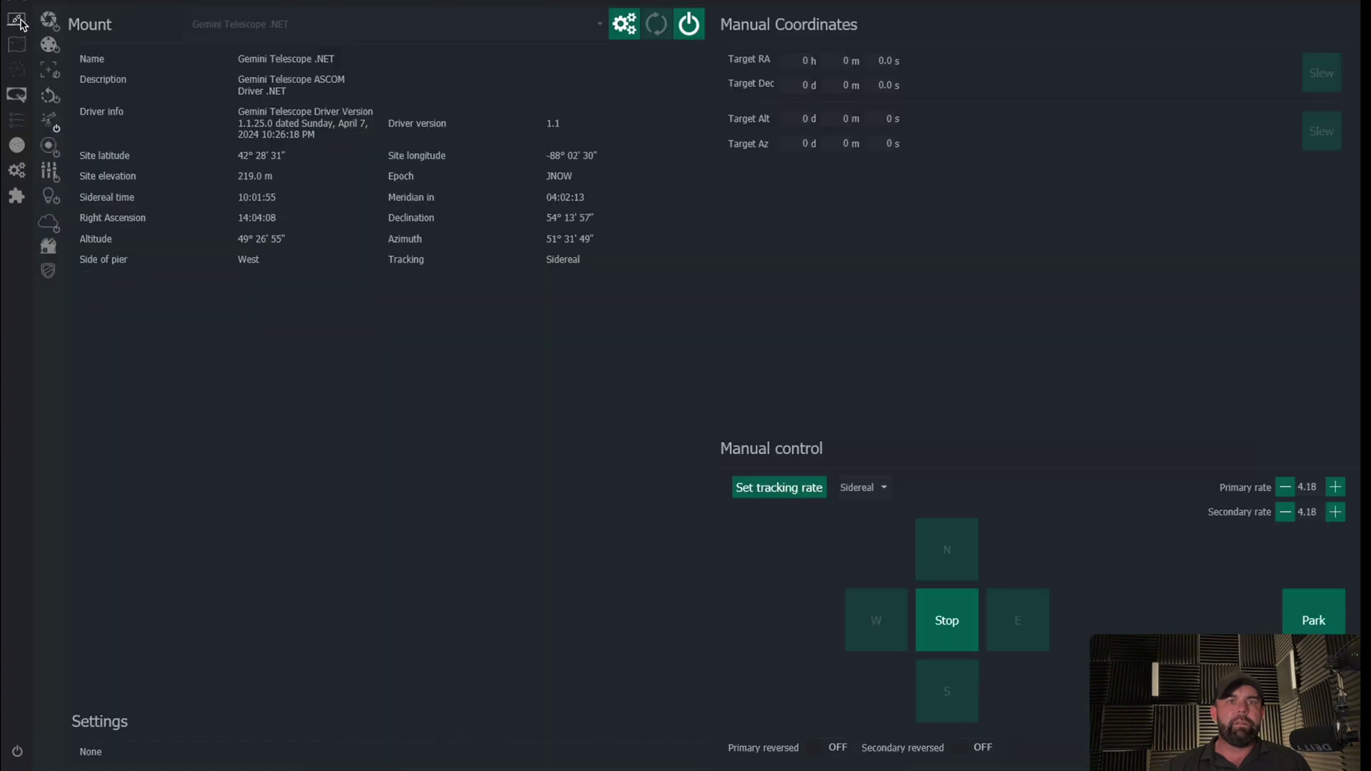
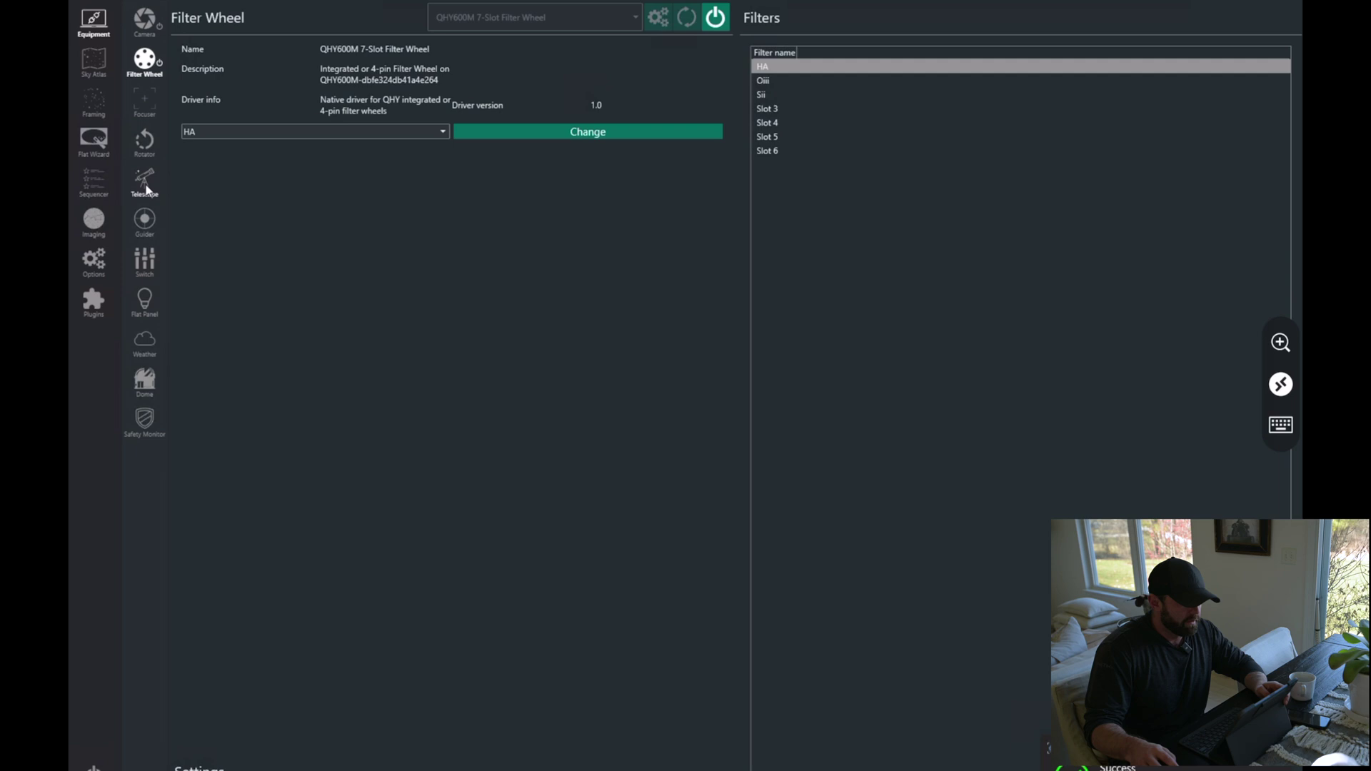
Check the Giotto and Alto serial ports in the flat panel driver settings, and connect PLL ASCOM CoverCalibrator 2.
left_click(147, 300)
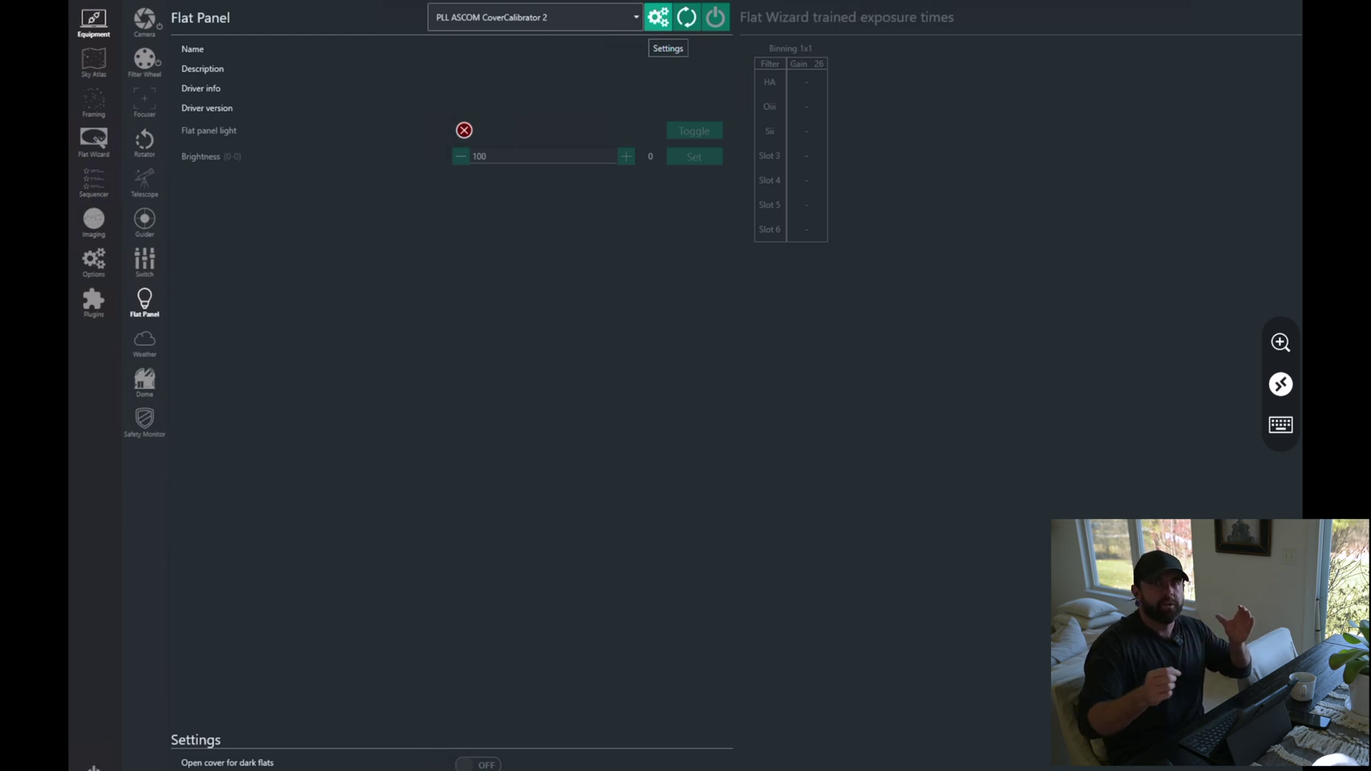
left_click(661, 19)
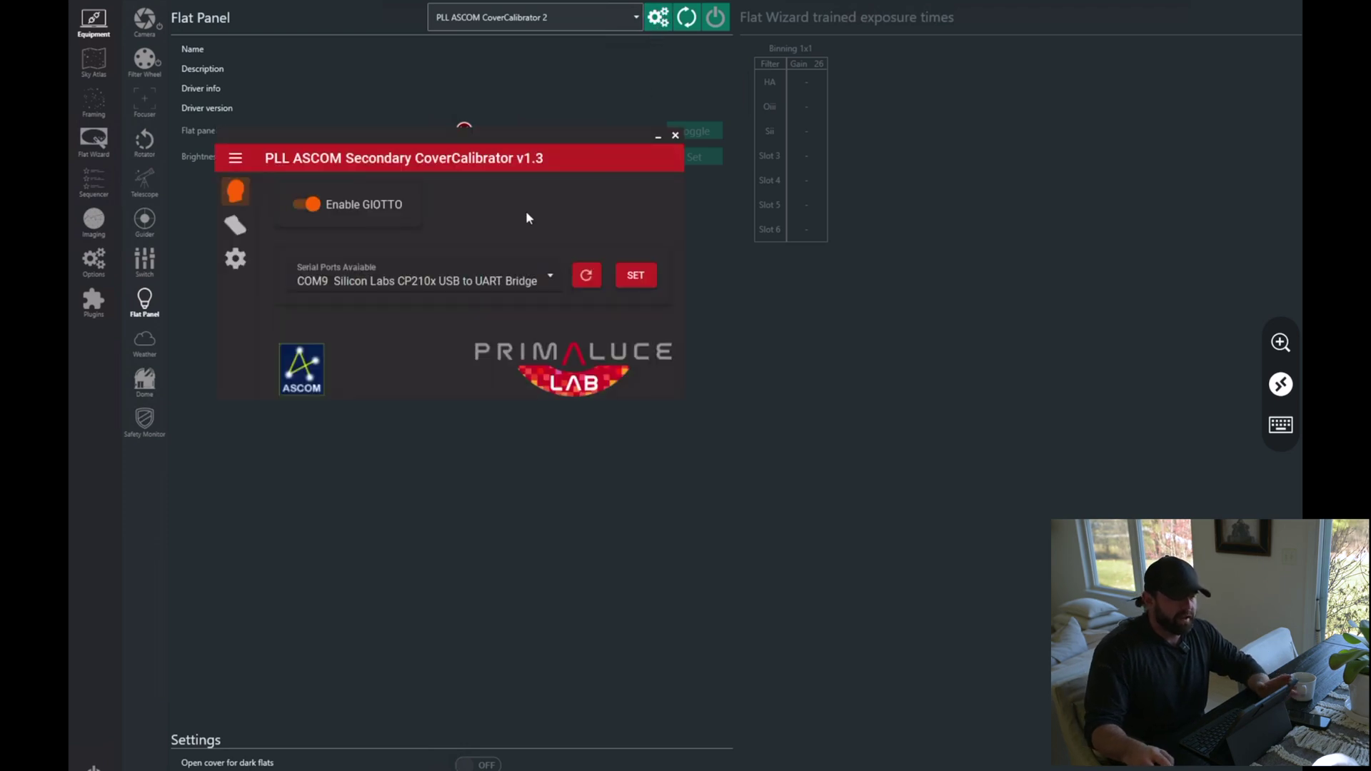
left_click(488, 278)
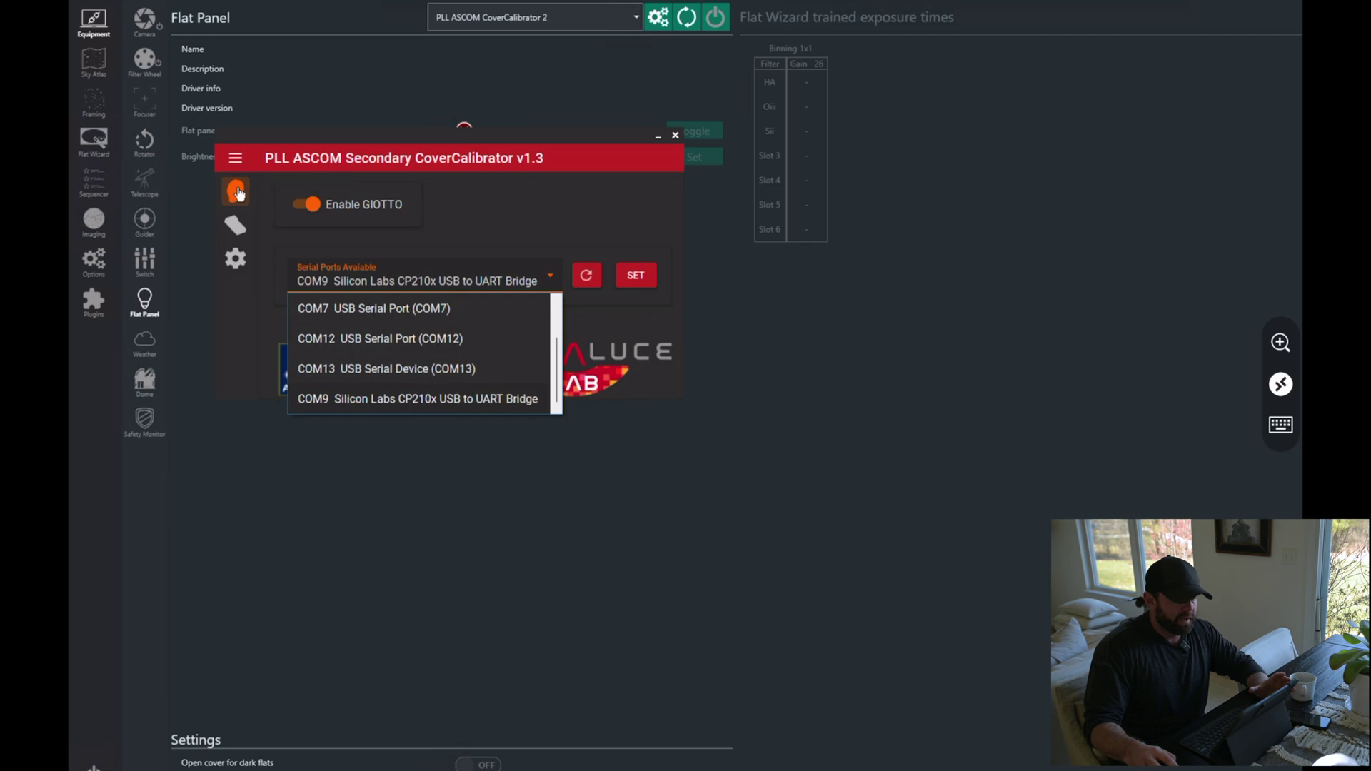
left_click(236, 227)
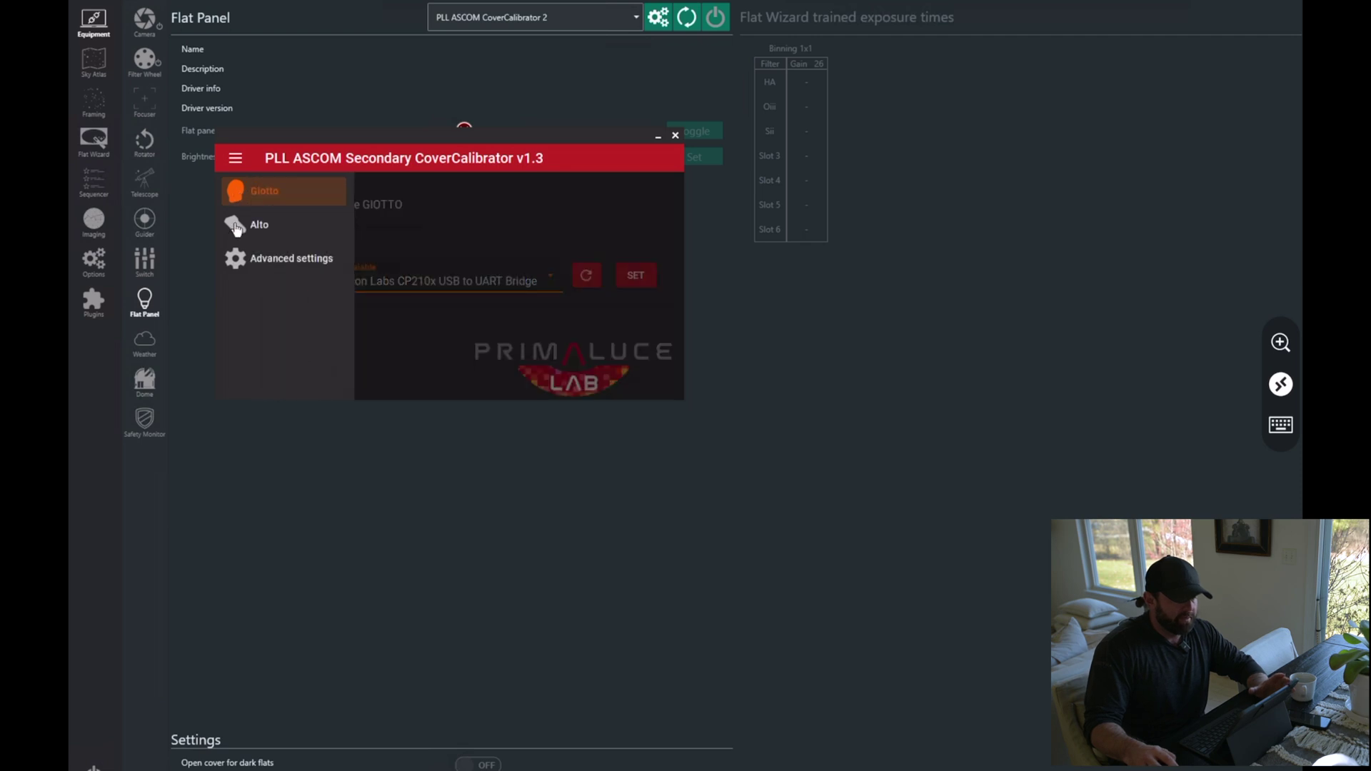
left_click(237, 225)
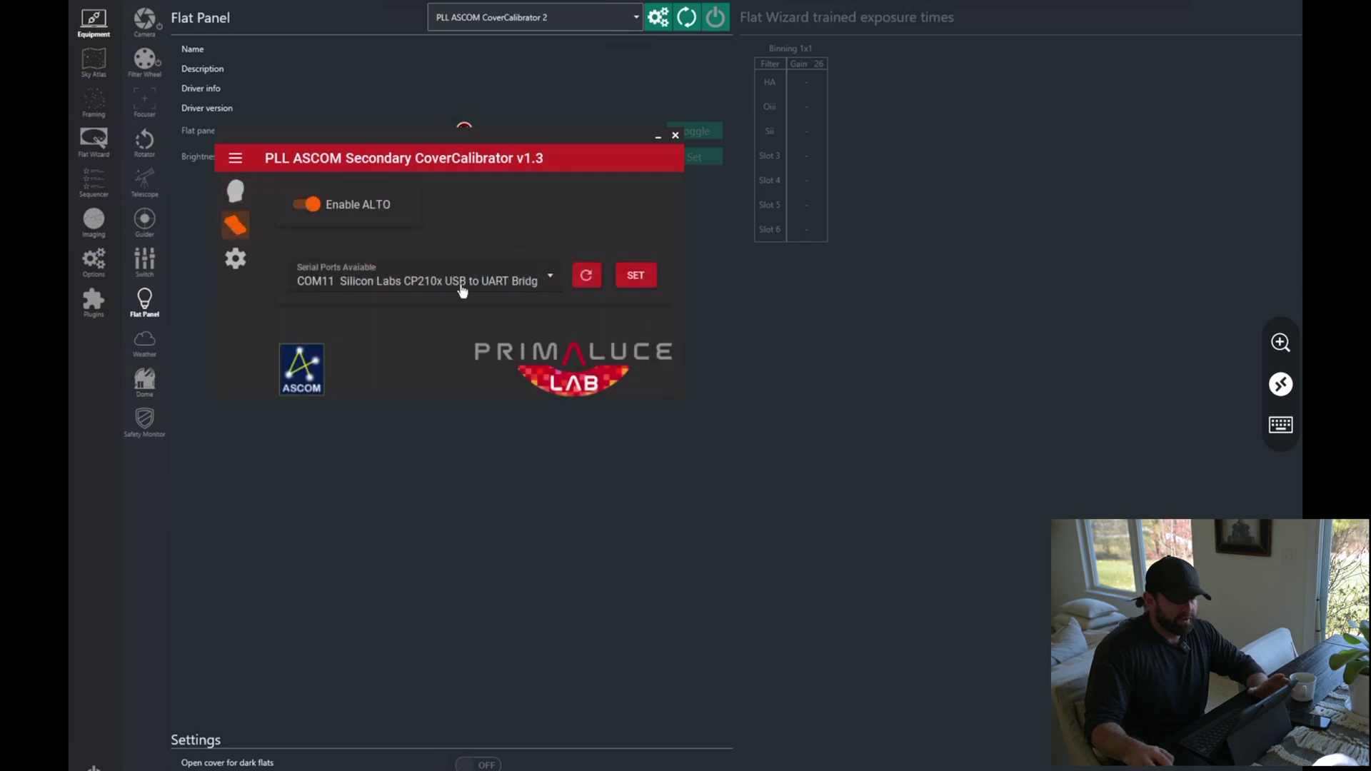
mouse_move(234, 191)
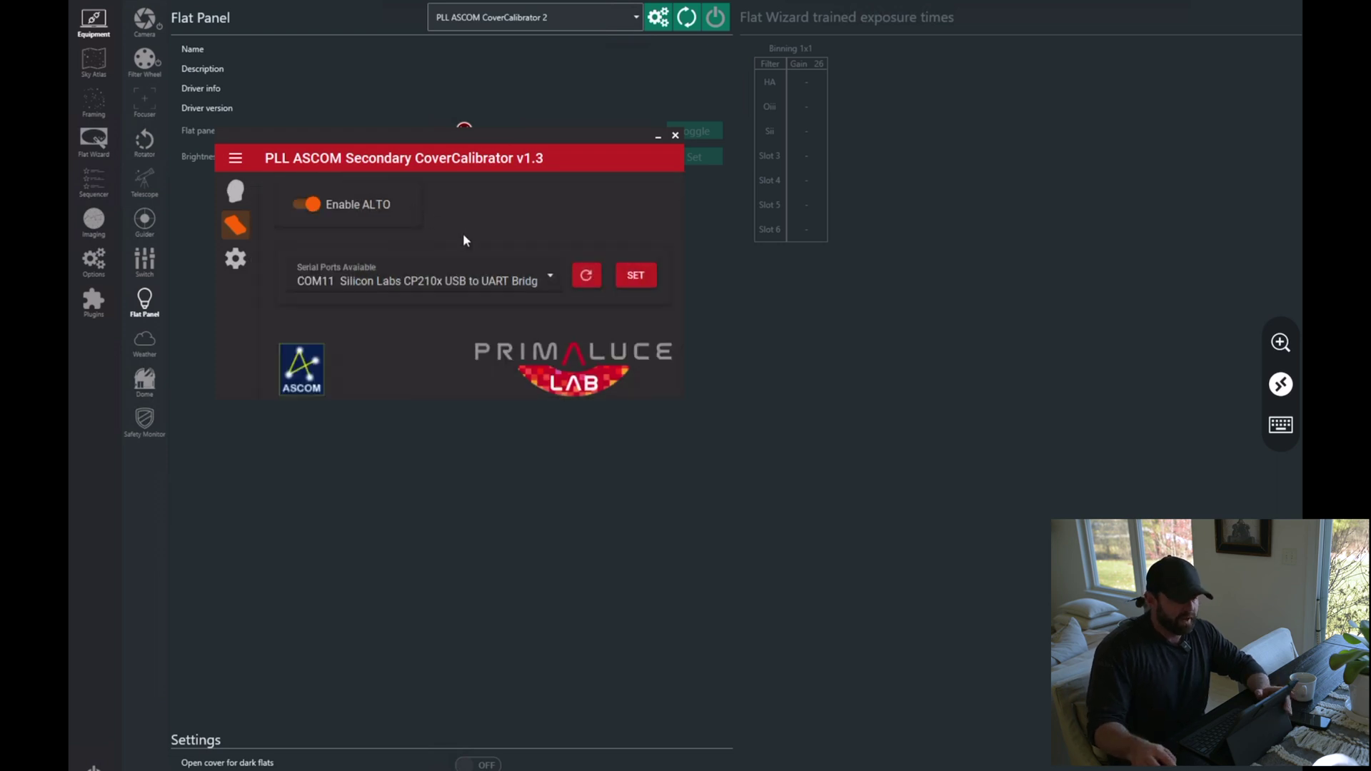
left_click(675, 136)
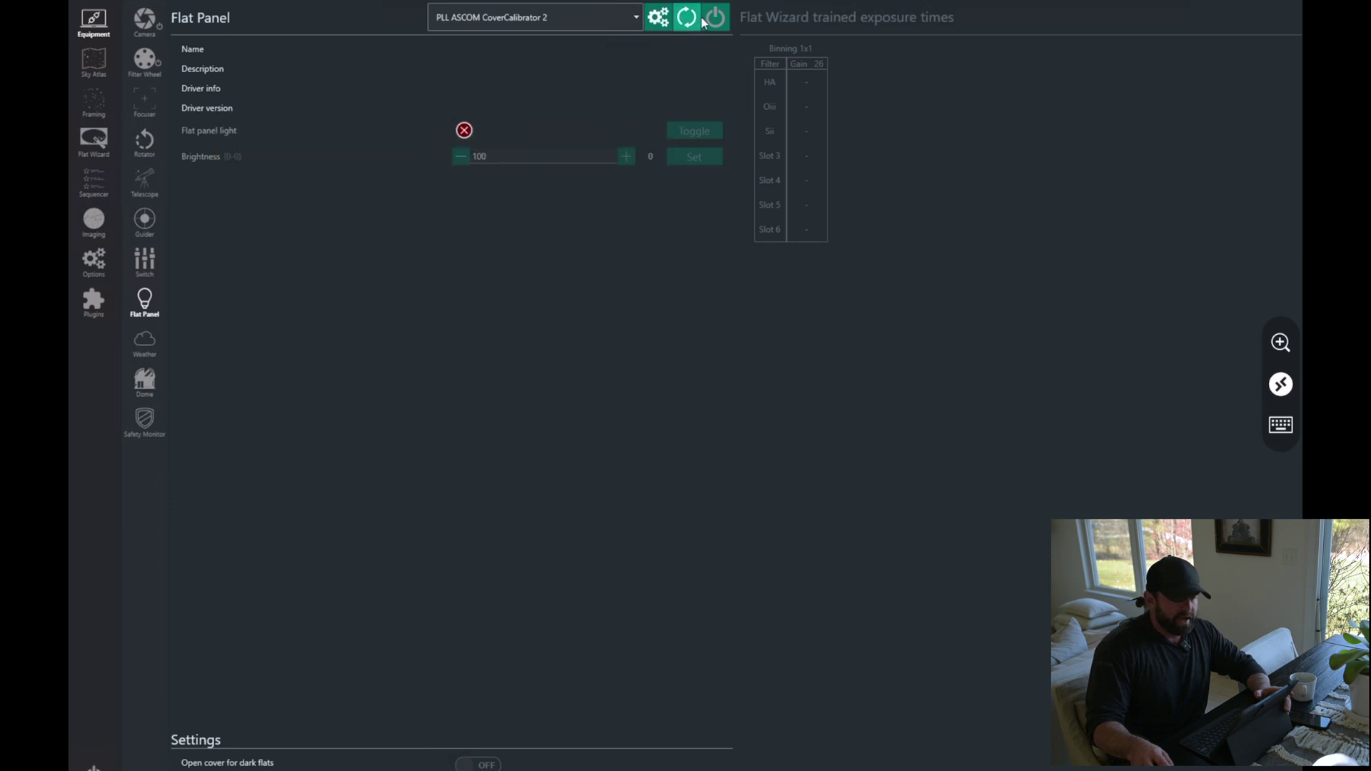
left_click(723, 20)
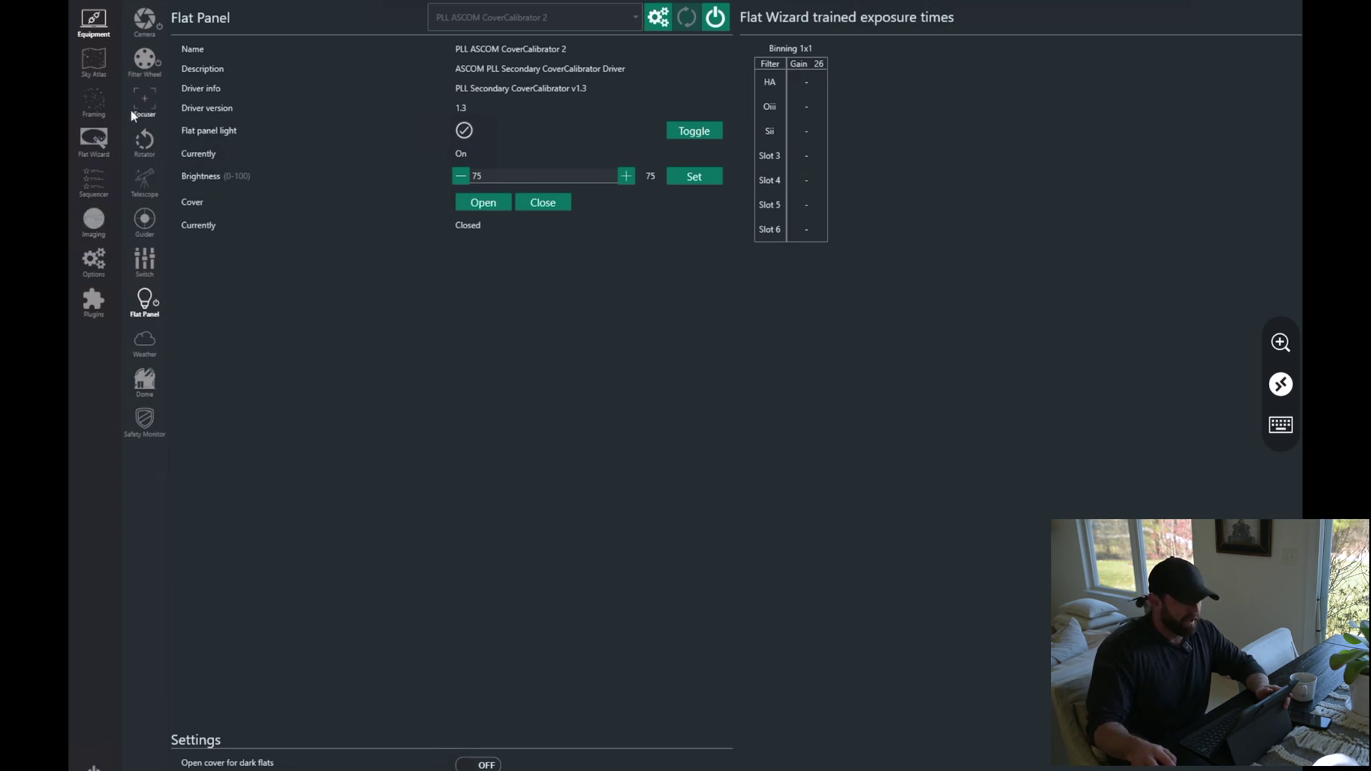
Look over the Flat Wizard's single and multi modes and the connected flat panel's light and brightness controls.
left_click(94, 151)
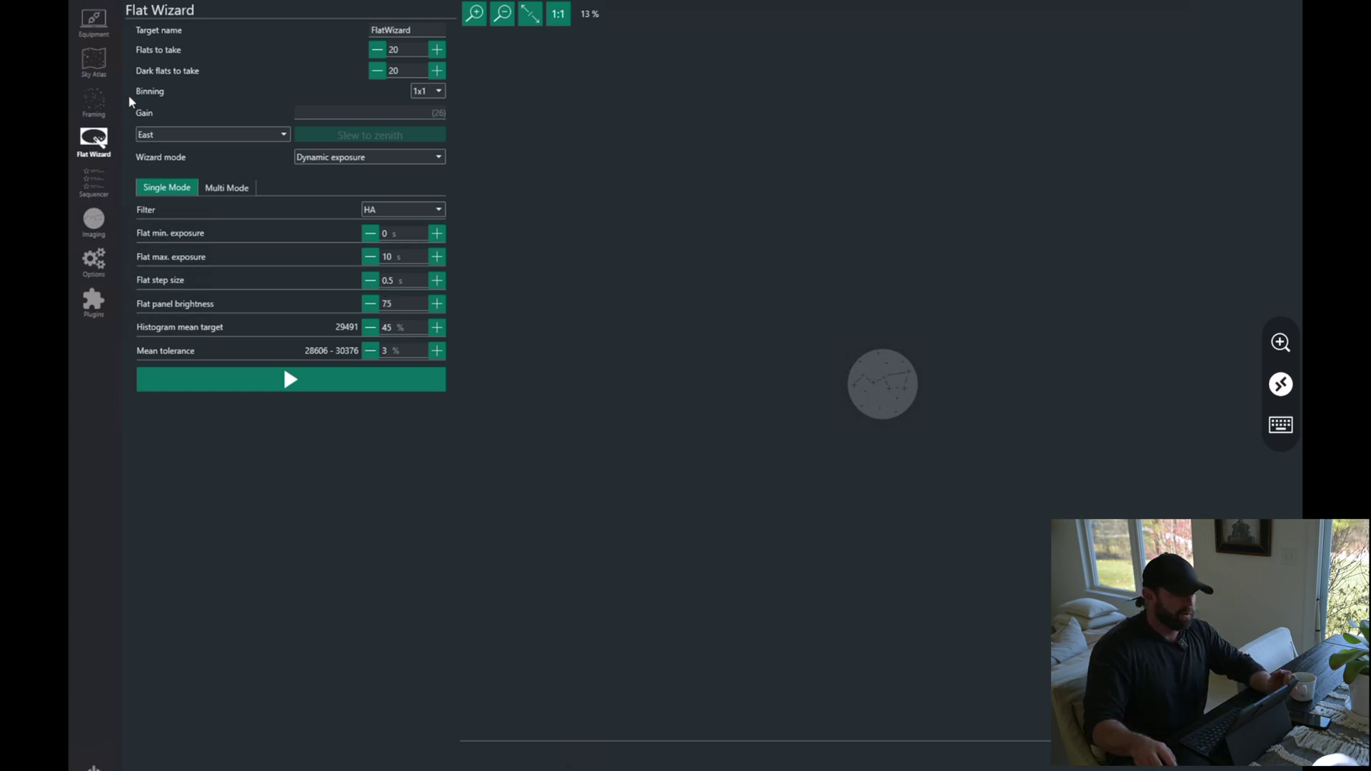
left_click(94, 22)
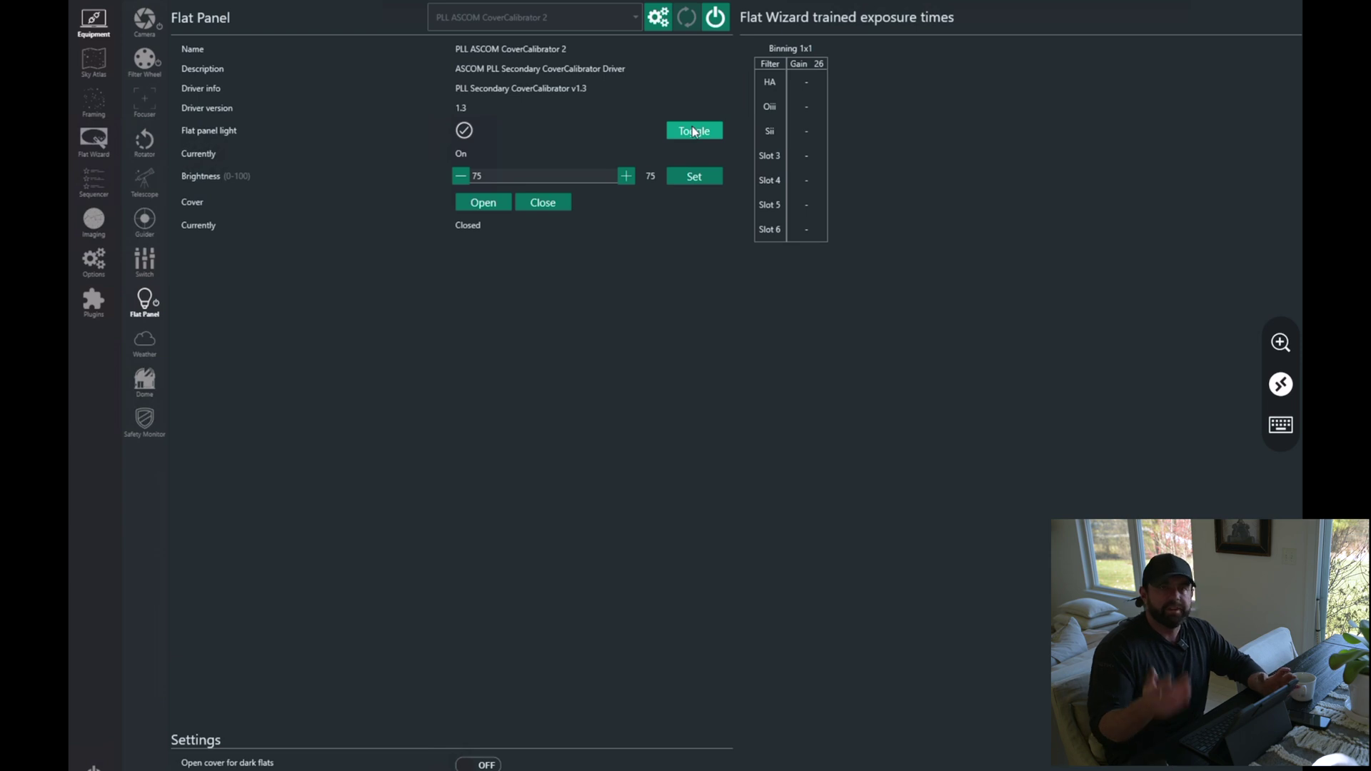
left_click(100, 146)
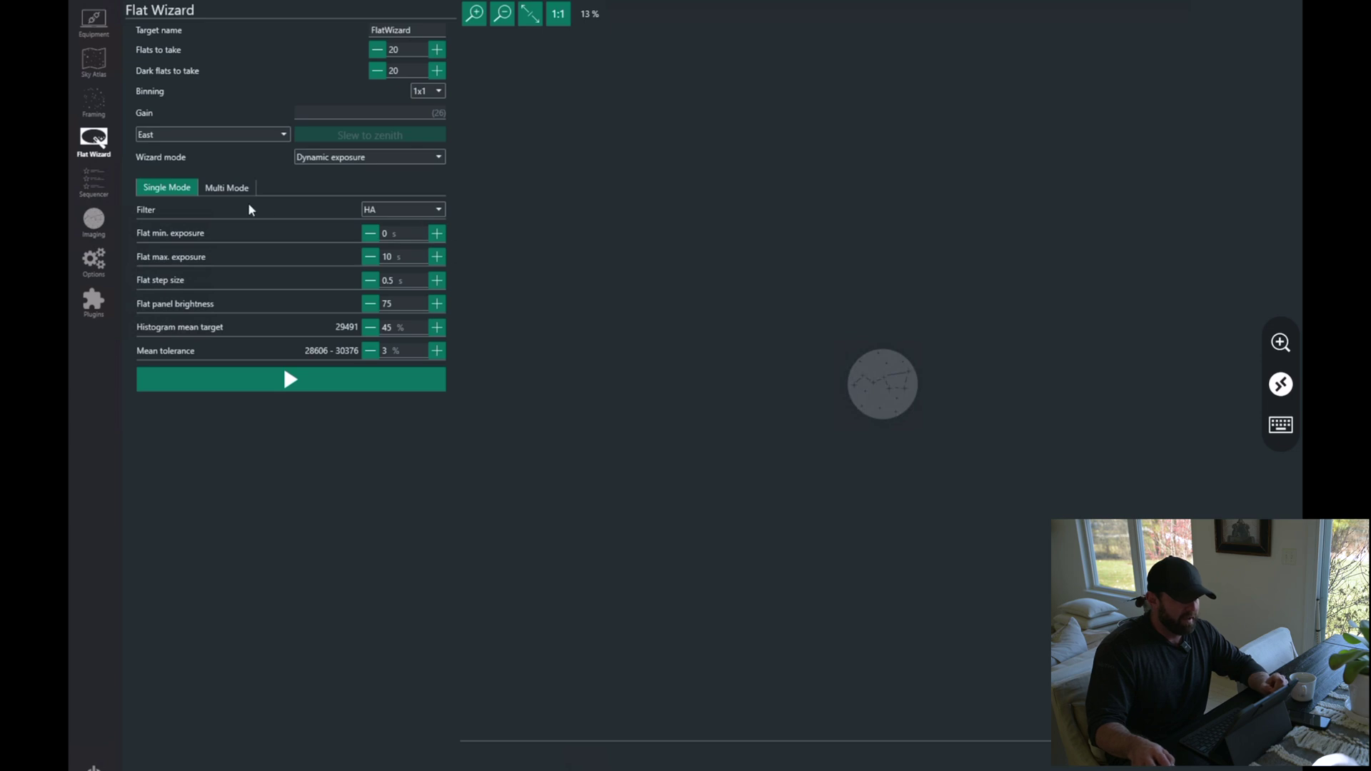
left_click(230, 189)
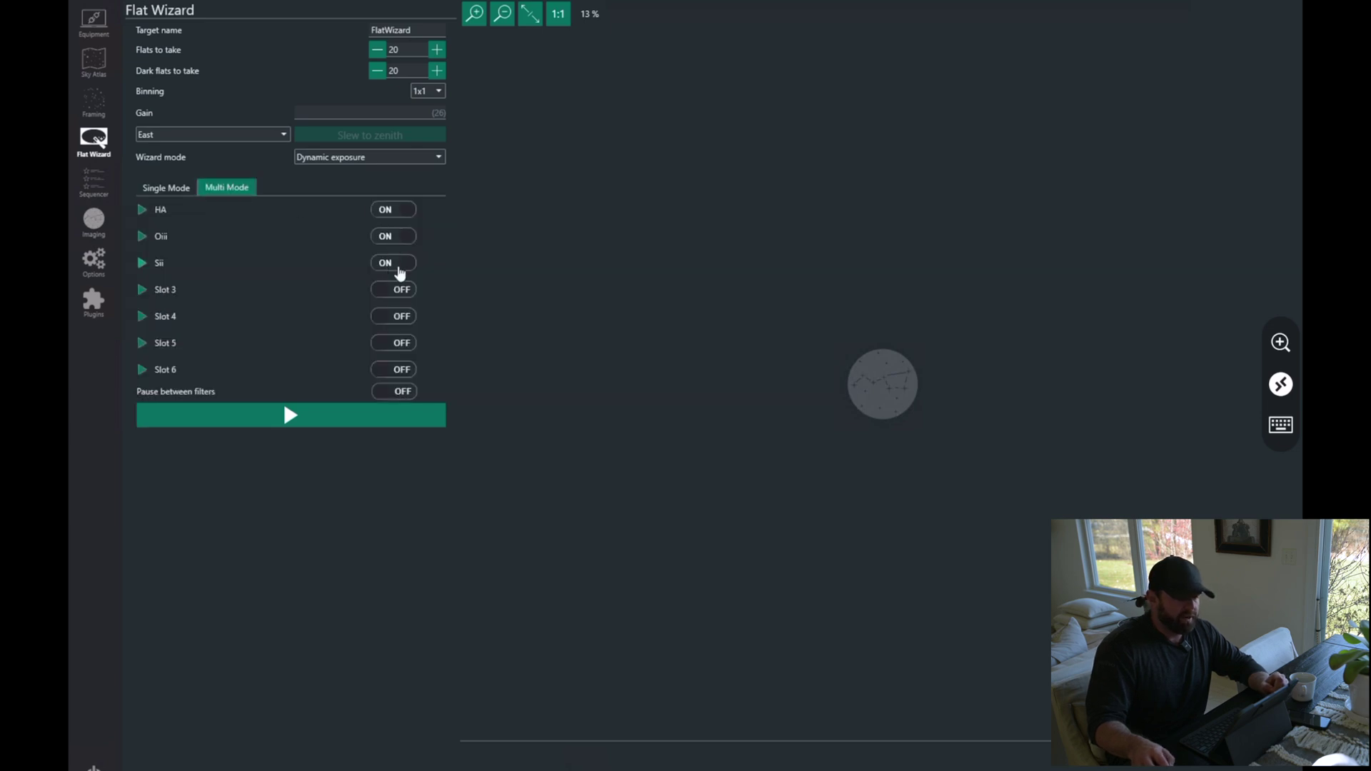
left_click(169, 189)
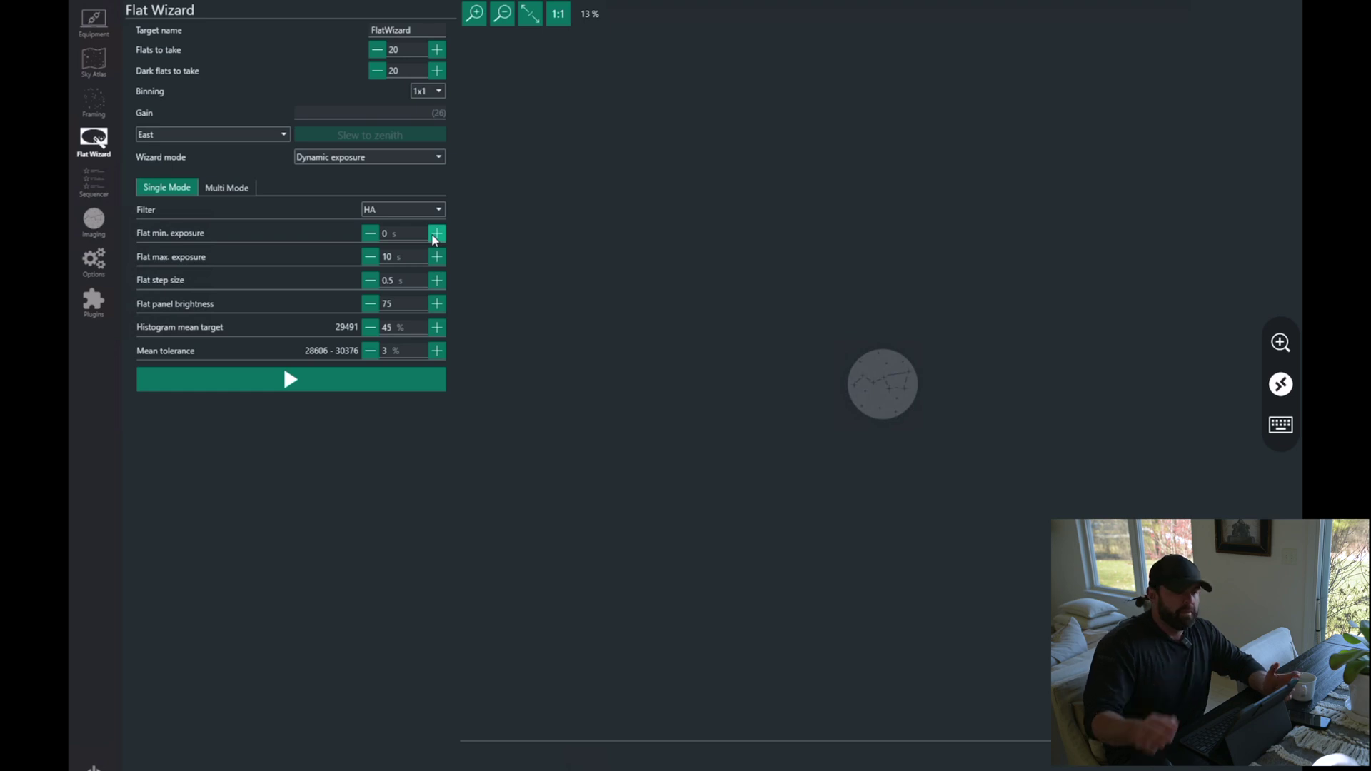
Set the Flat Wizard's minimum exposure to 1 s and the mean tolerance to 2% for the HA filter.
left_click(428, 232)
left_click(436, 233)
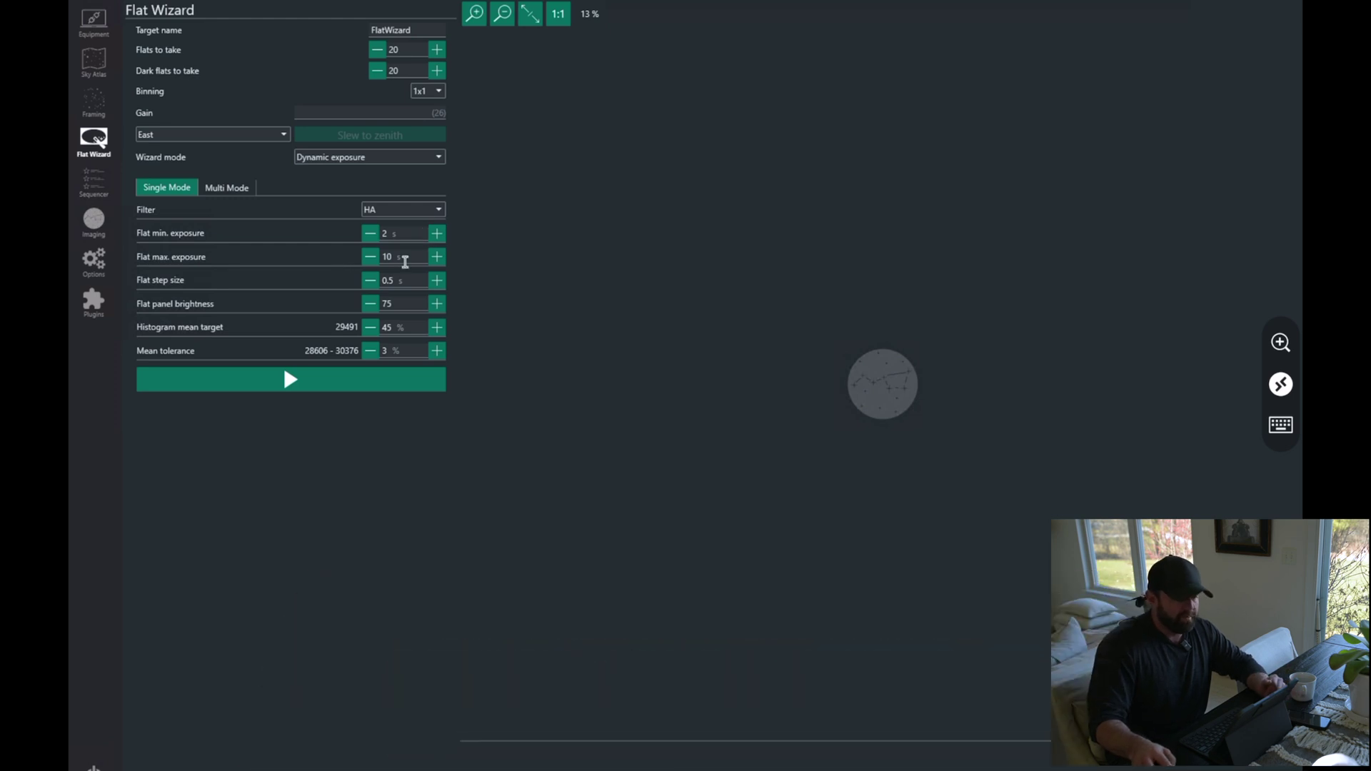
left_click(370, 234)
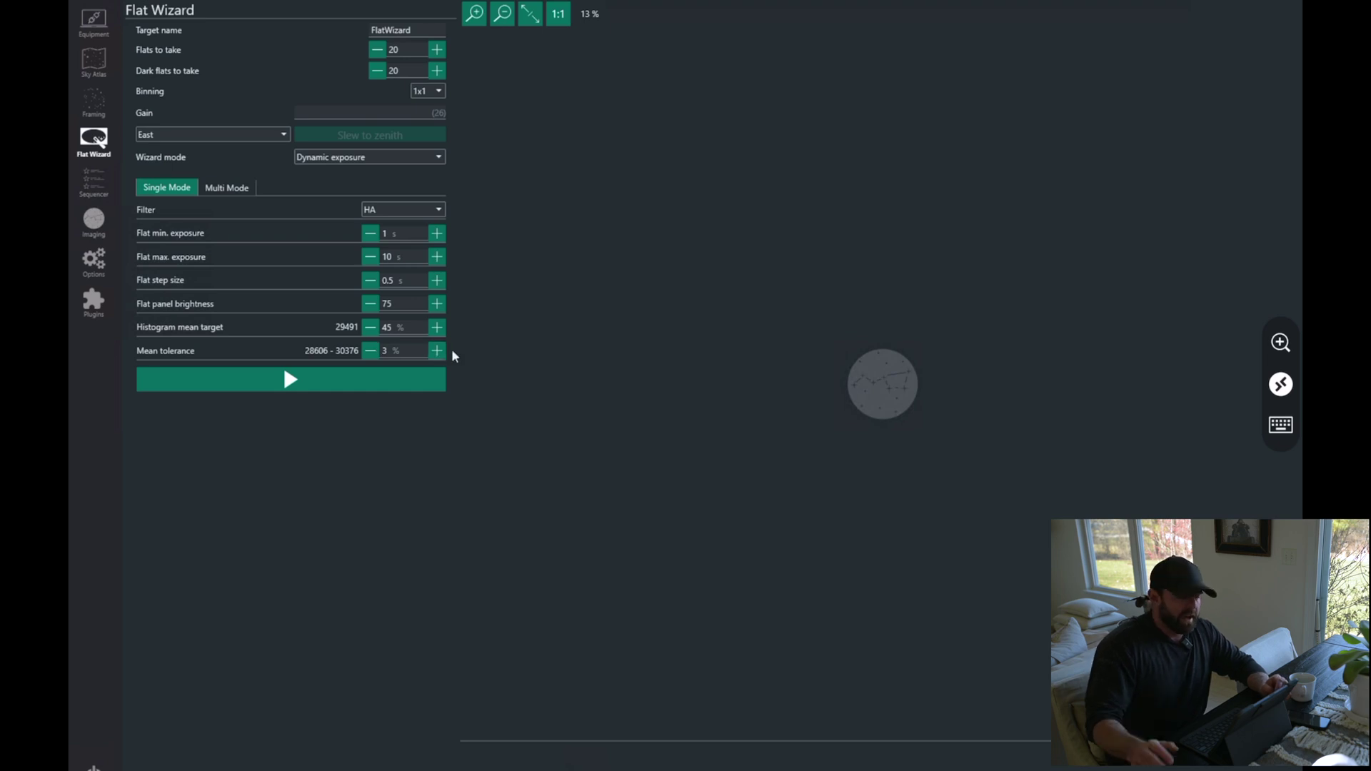
left_click(383, 351)
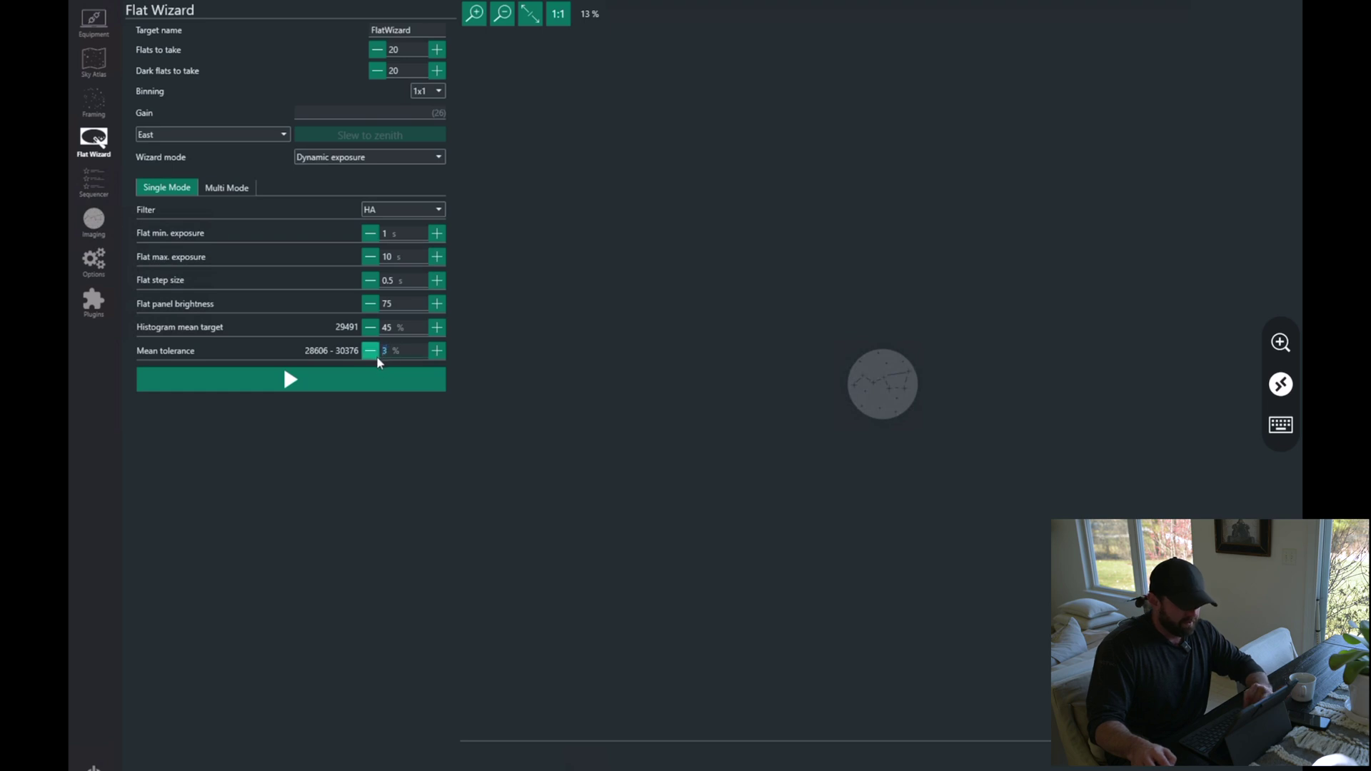
left_click(374, 353)
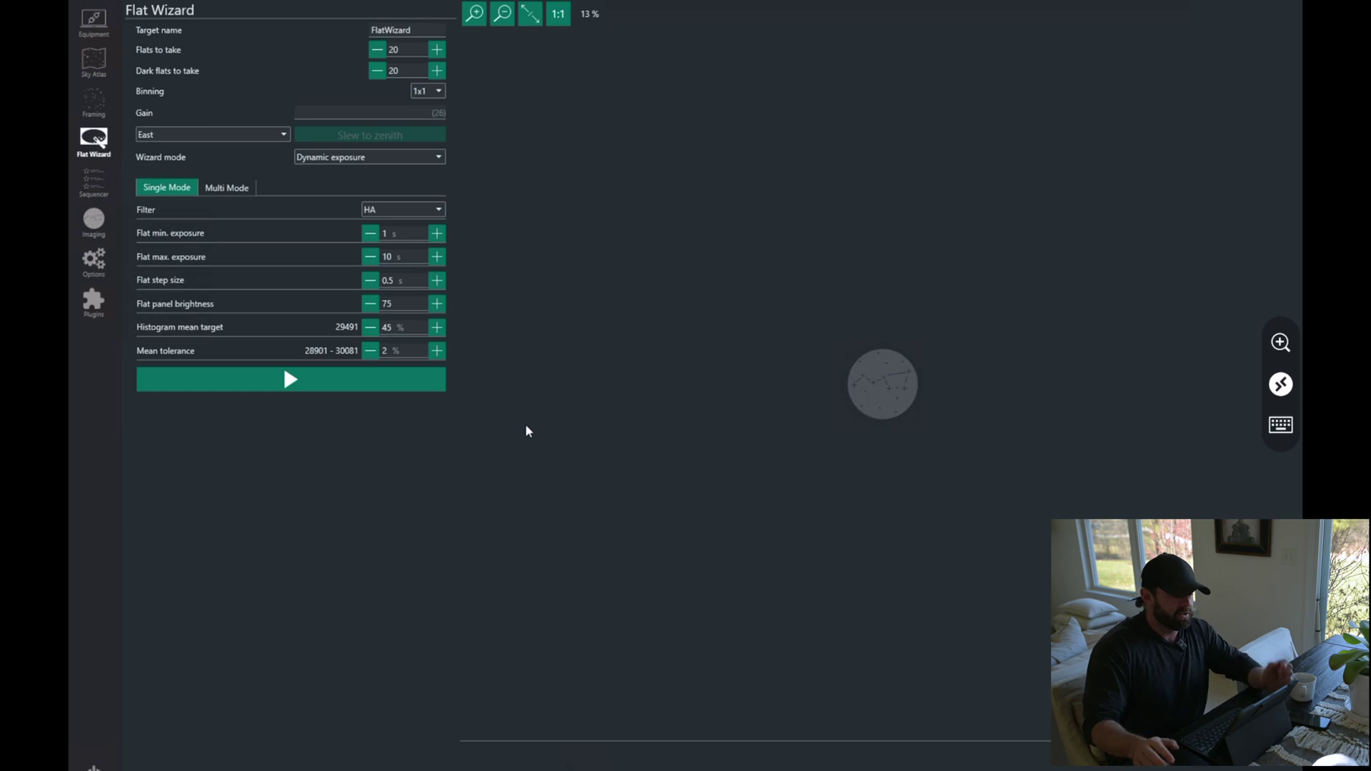
Start the Flat Wizard run for the HA filter in Dynamic exposure mode, and view the other wizard modes.
left_click(288, 381)
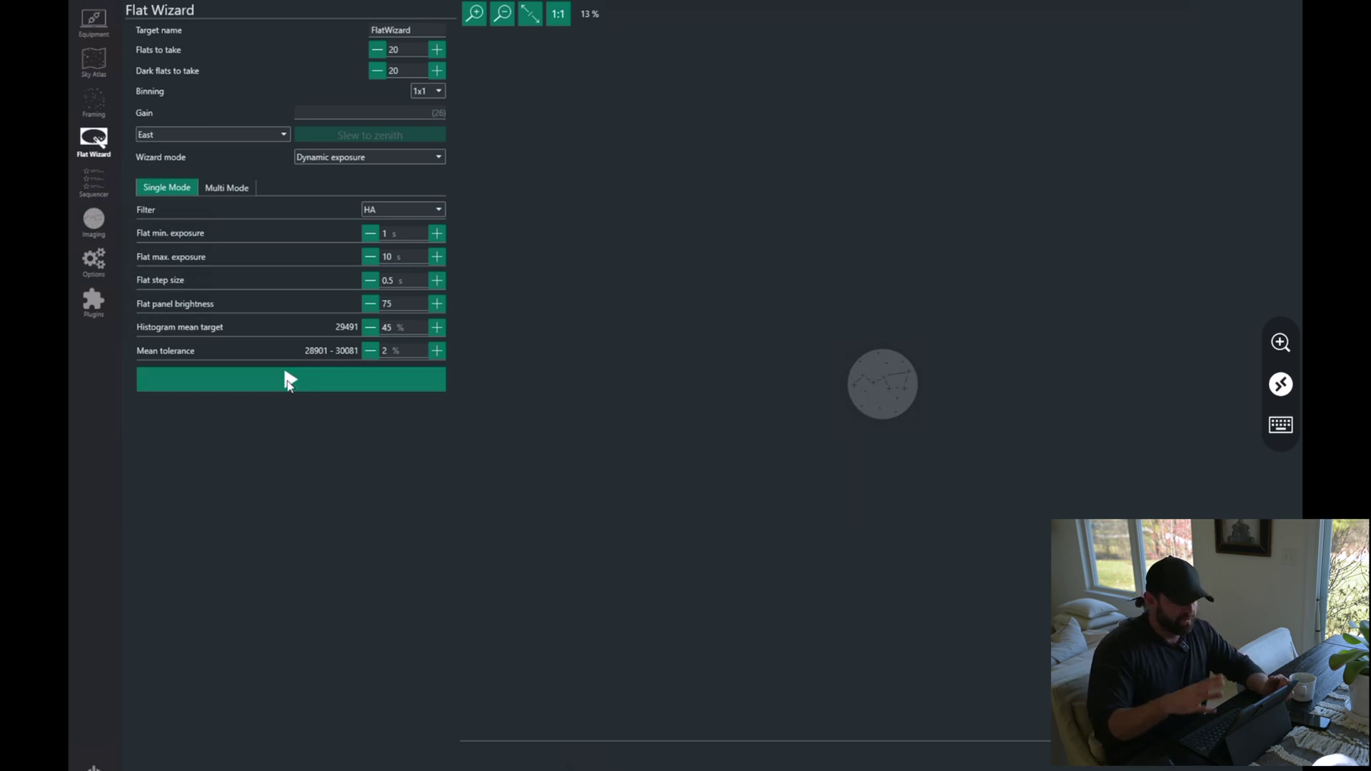
left_click(288, 380)
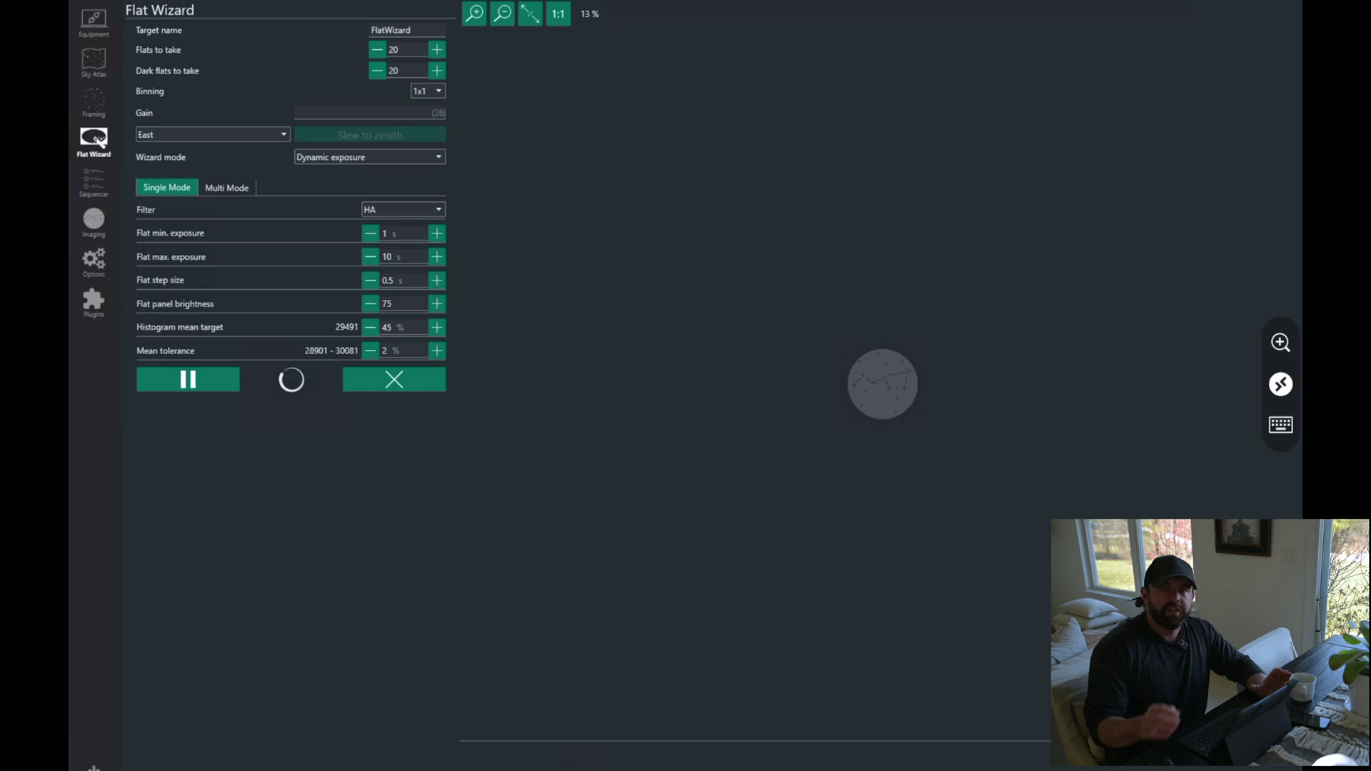
left_click(366, 157)
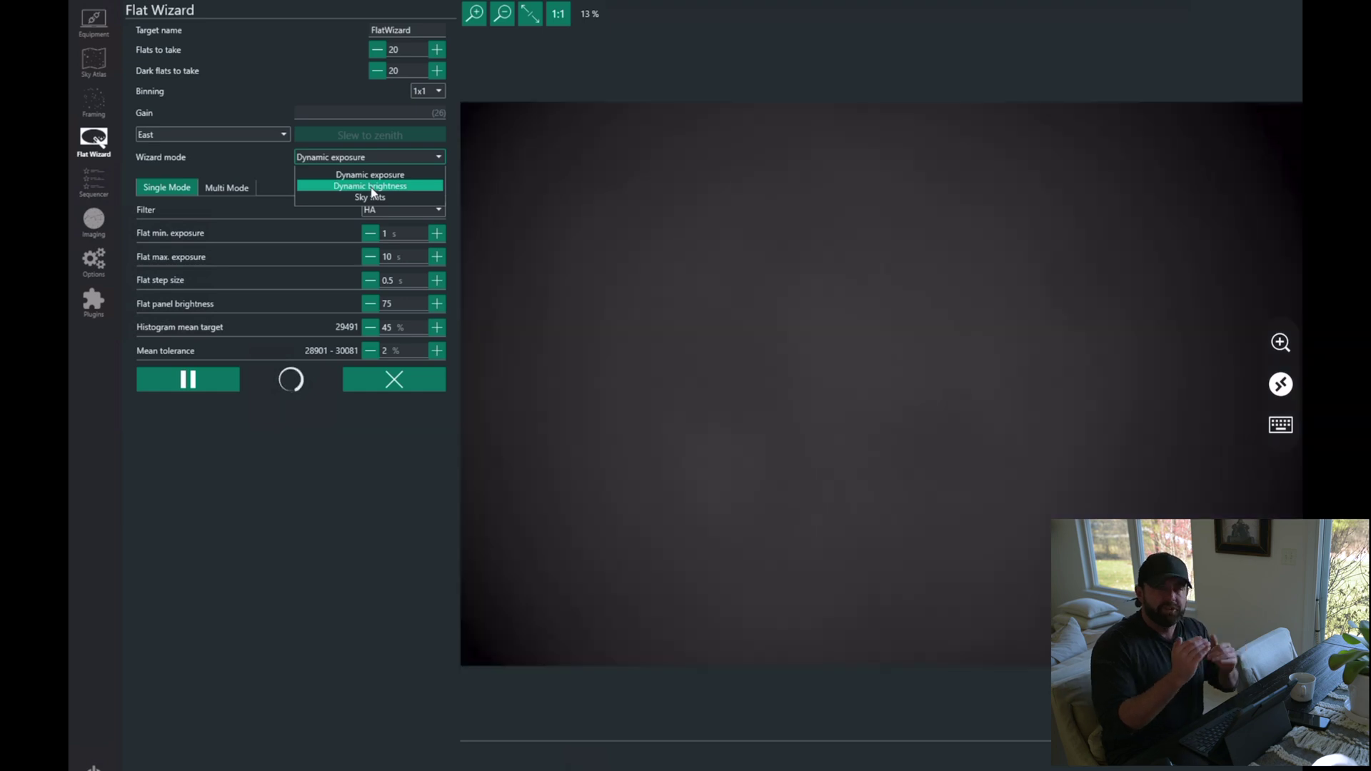
left_click(525, 71)
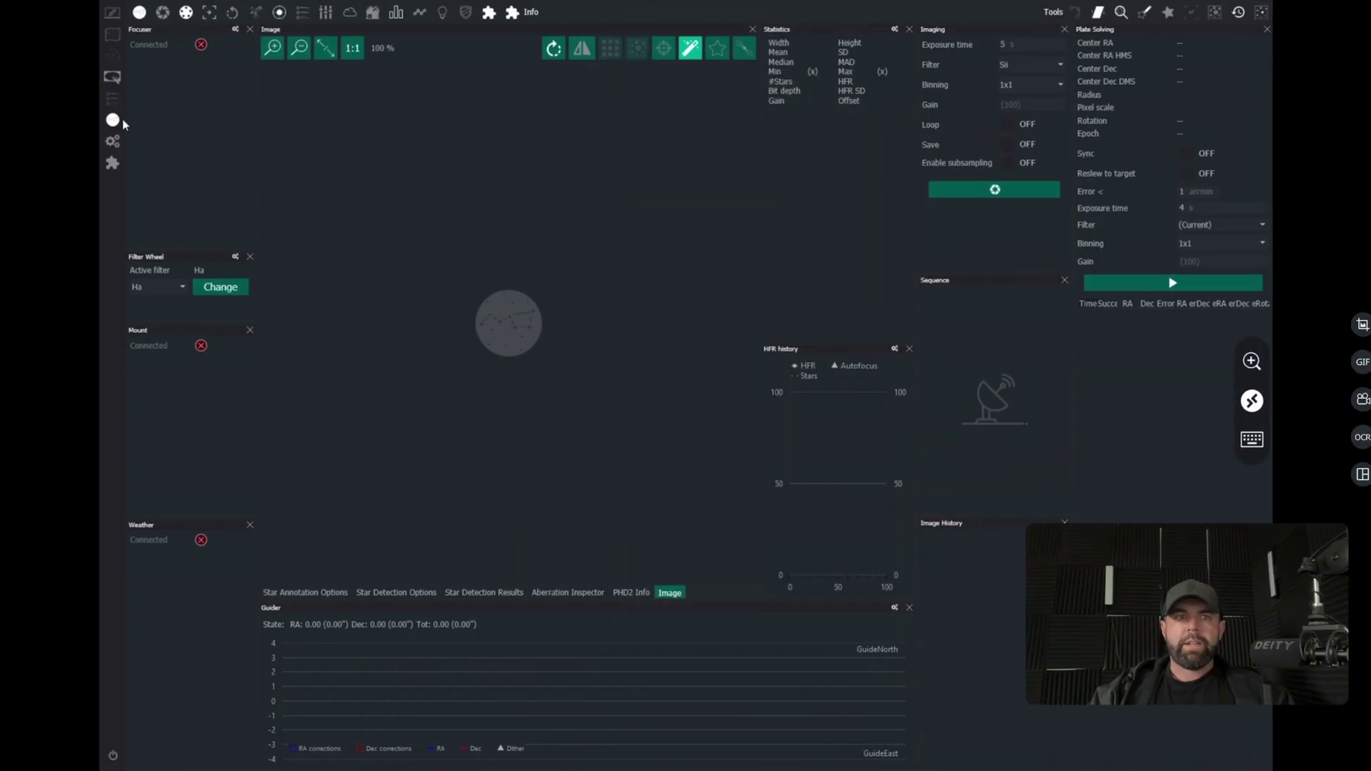
Open the Advanced Sequencer and add a Cool Camera instruction with the temperature set to -10 °C.
left_click(114, 100)
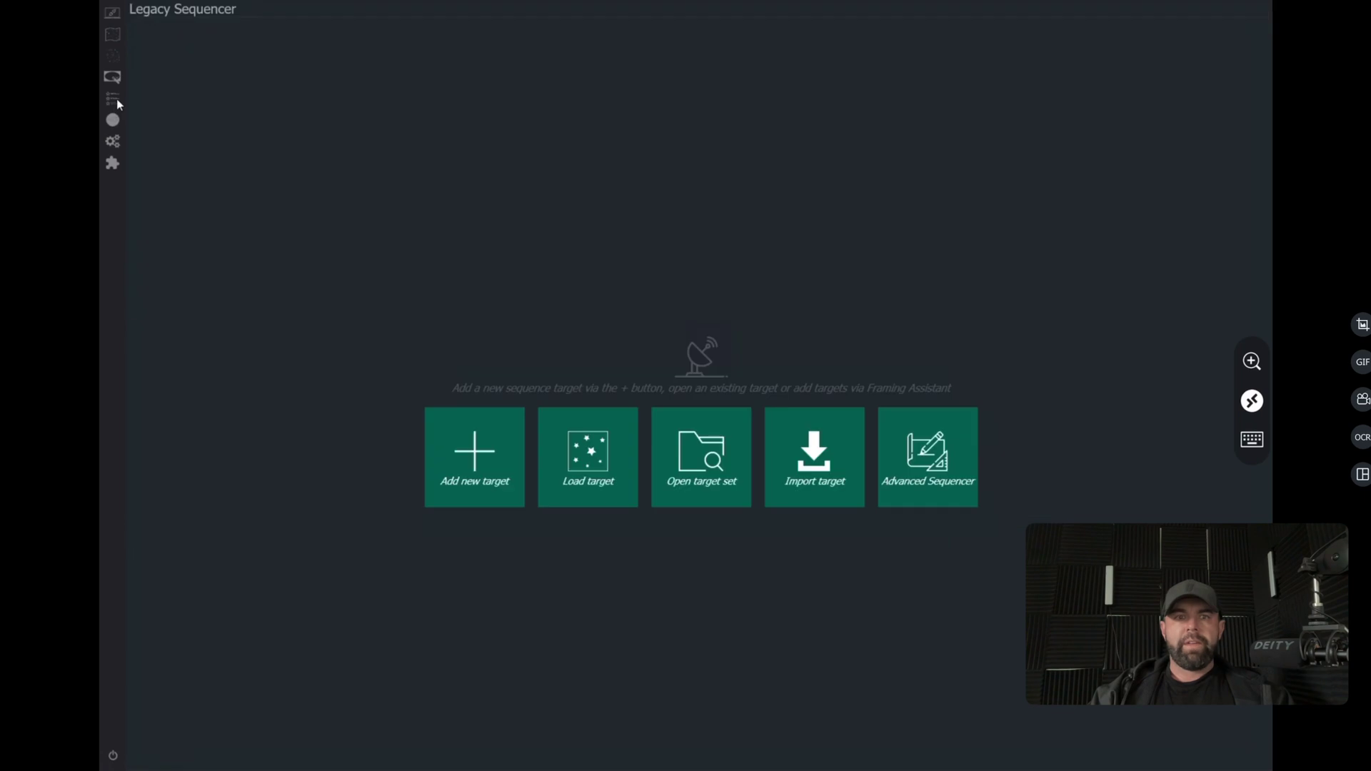
left_click(919, 462)
left_click_drag(1095, 142, 559, 157)
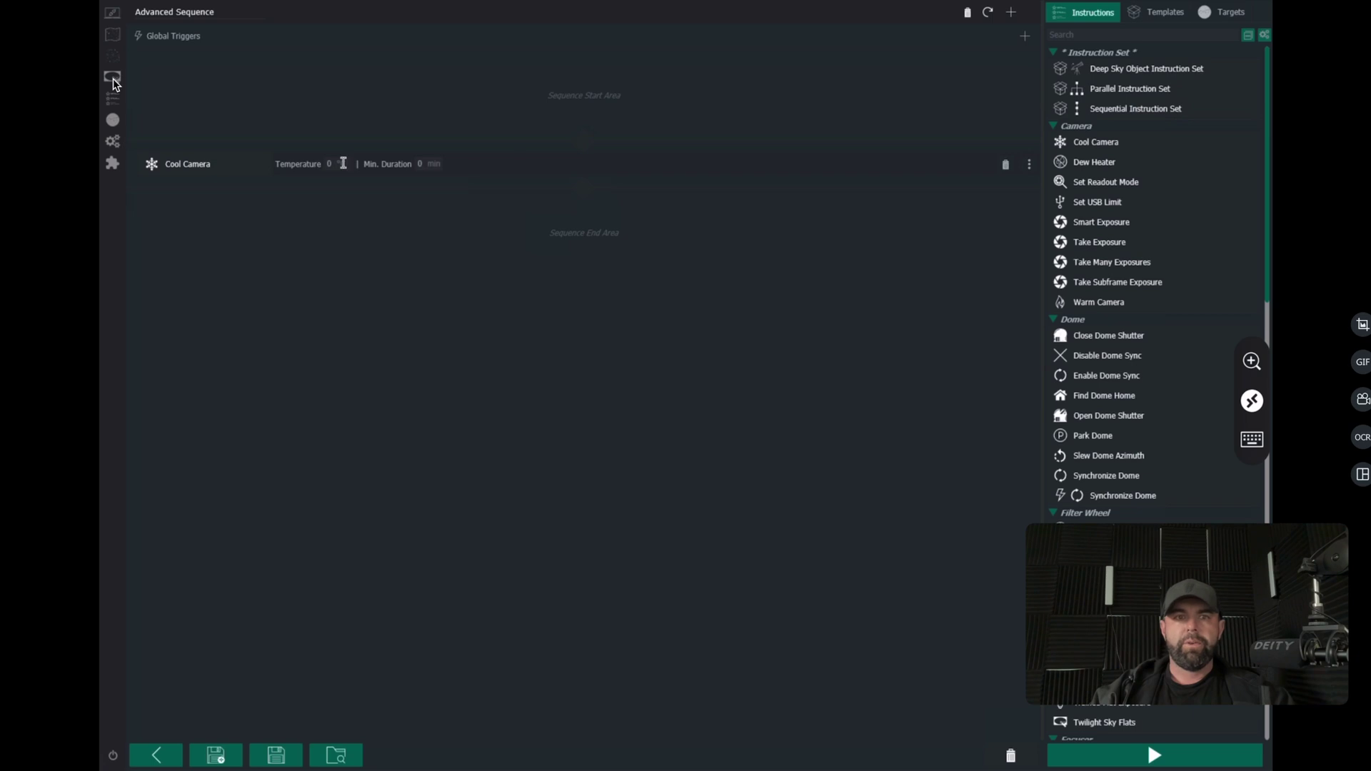
left_click(336, 165)
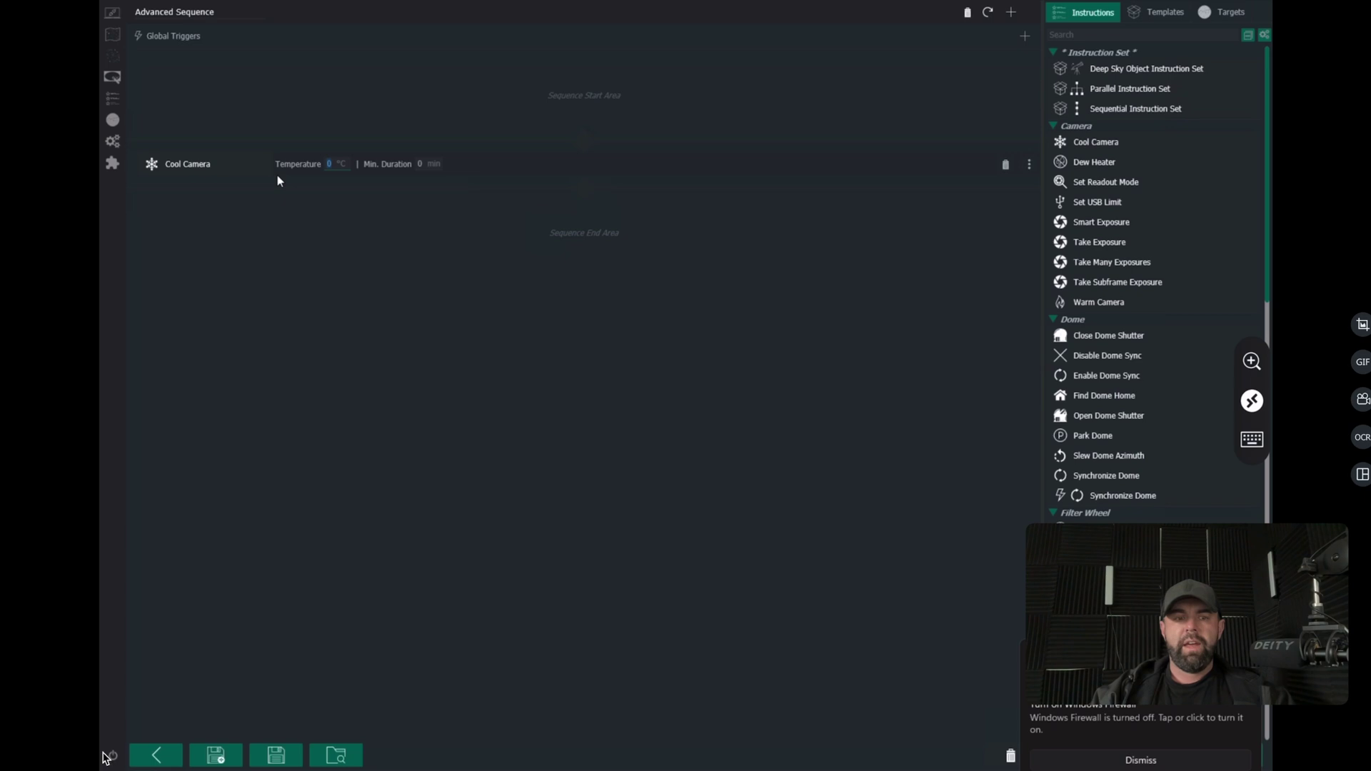
key("BackSpace")
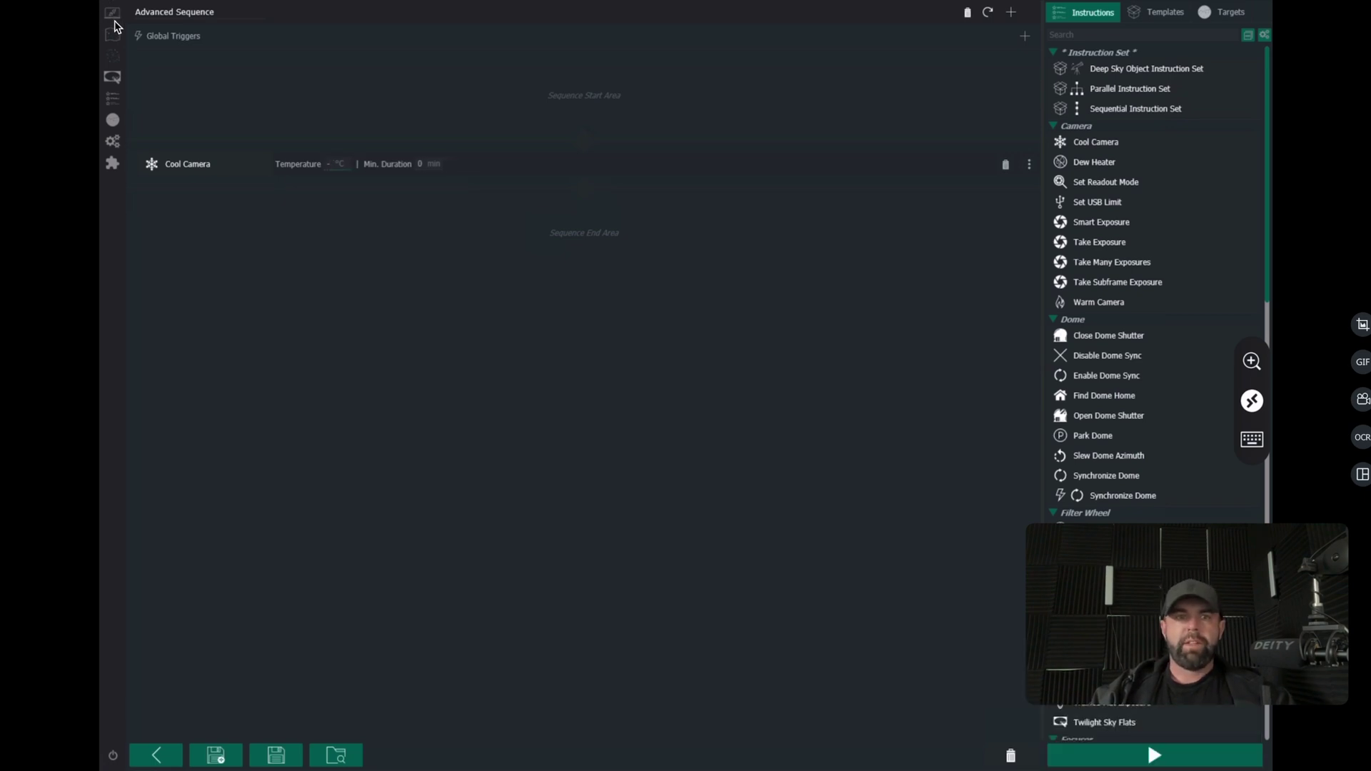
type("-10")
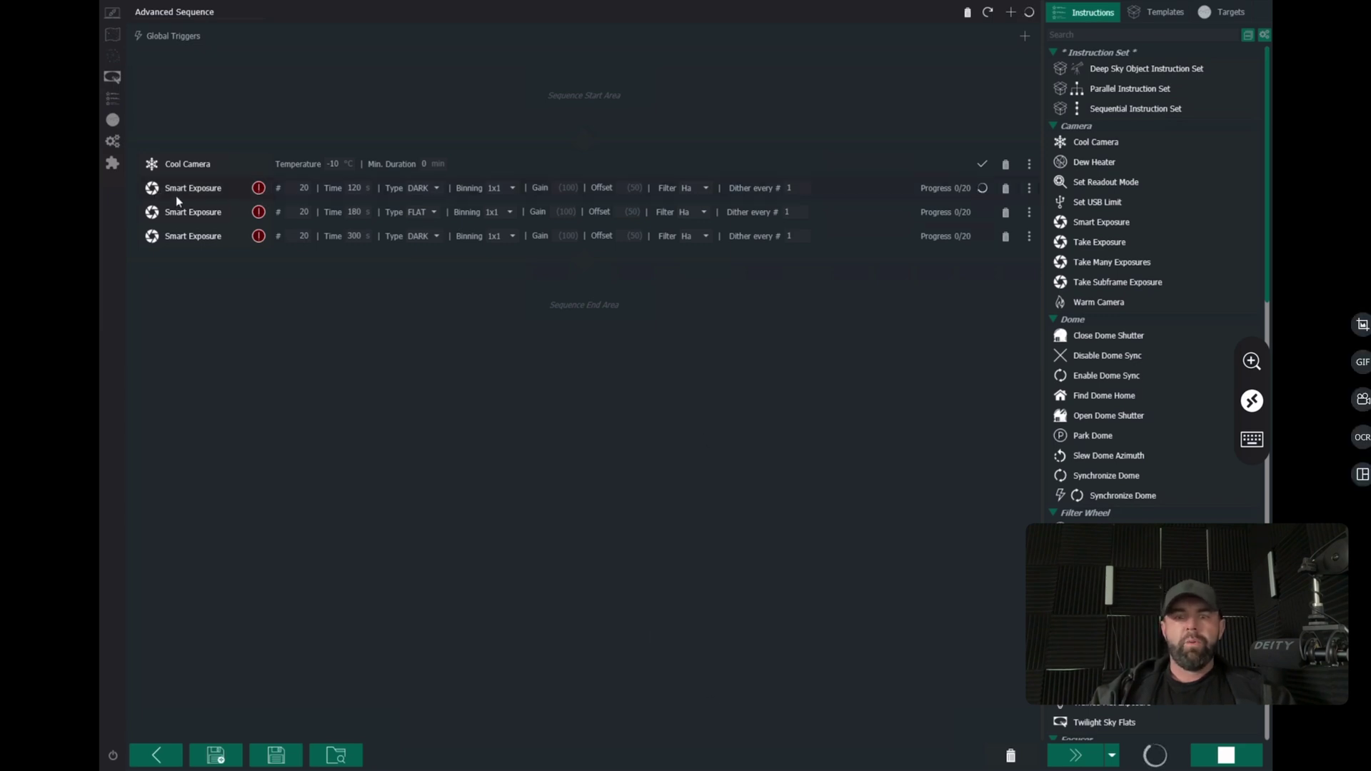
Delete the three Smart Exposure instructions and add three Take Many Exposures instructions below Cool Camera.
left_click(1005, 188)
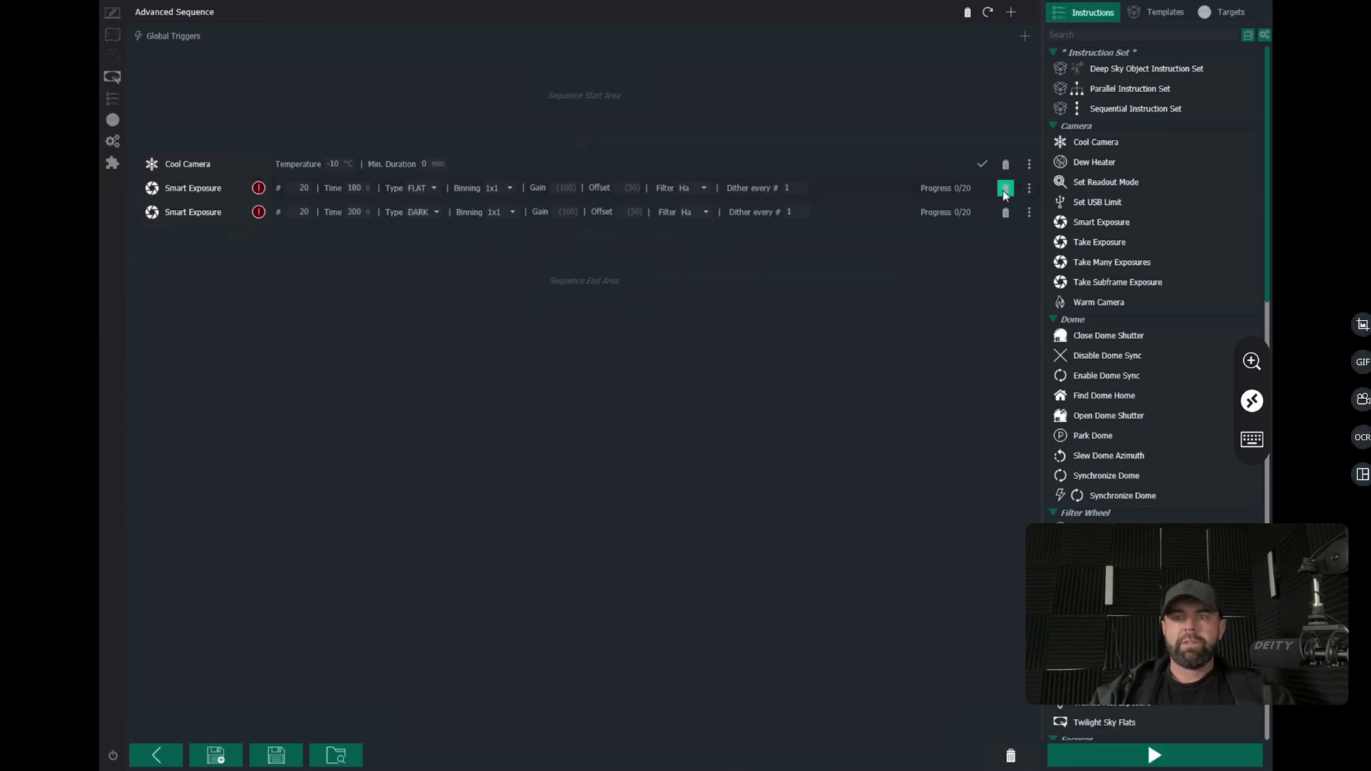
left_click(1006, 188)
left_click(1005, 188)
left_click_drag(1085, 262, 419, 205)
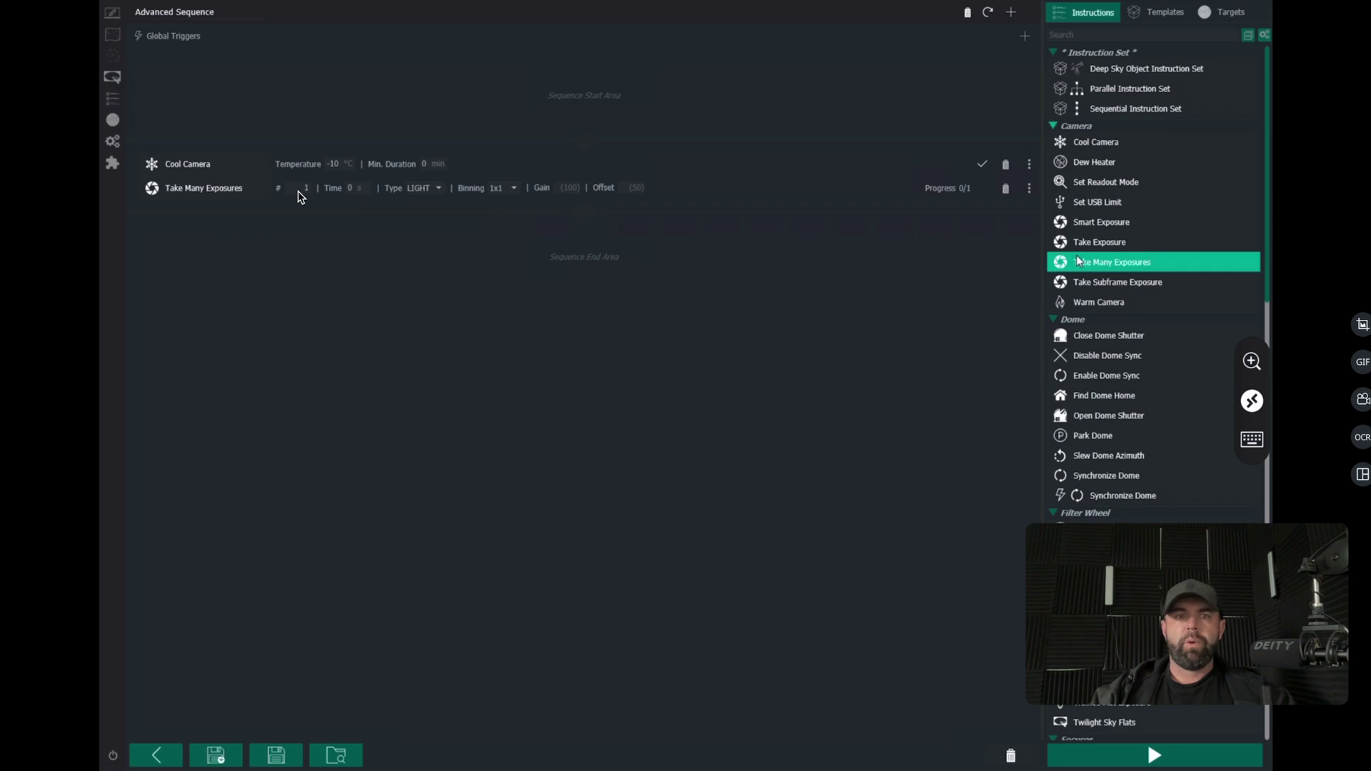
left_click_drag(298, 191, 277, 225)
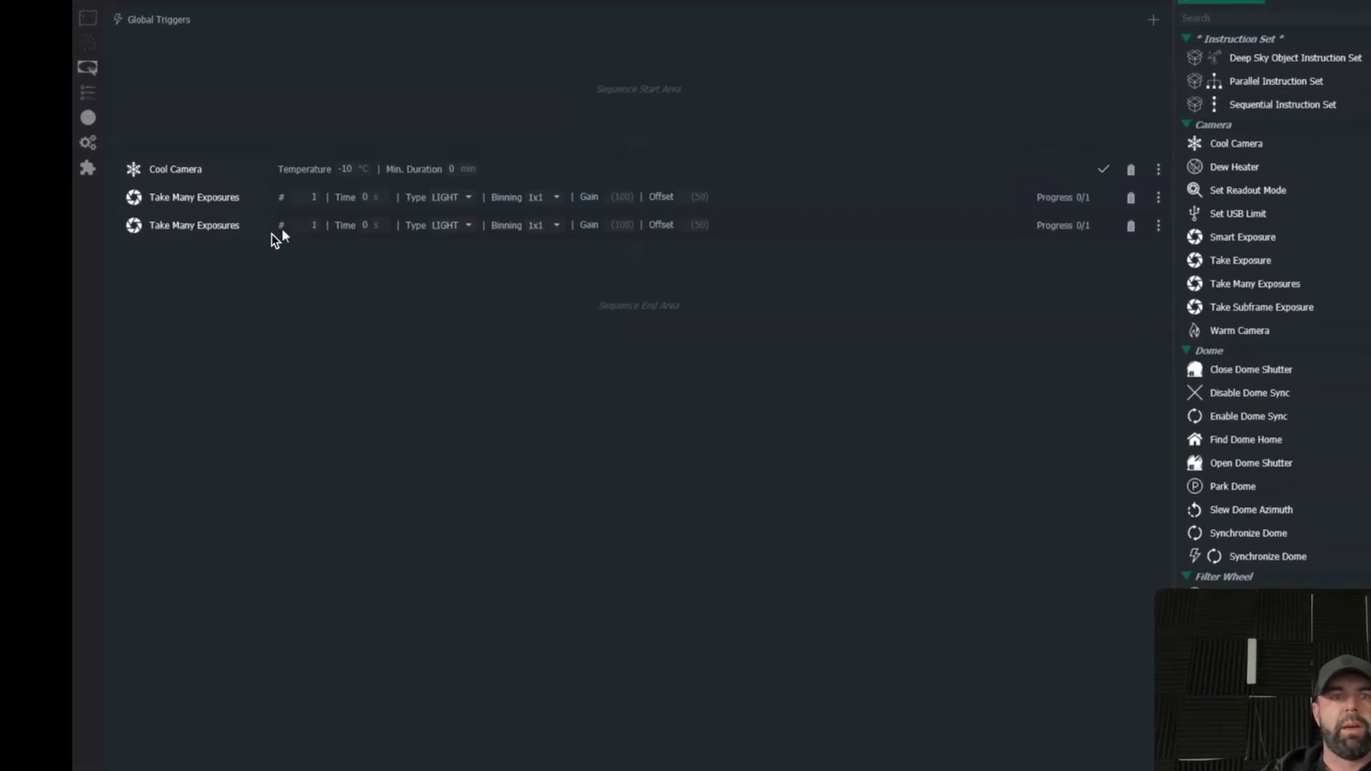
left_click_drag(991, 400, 364, 362)
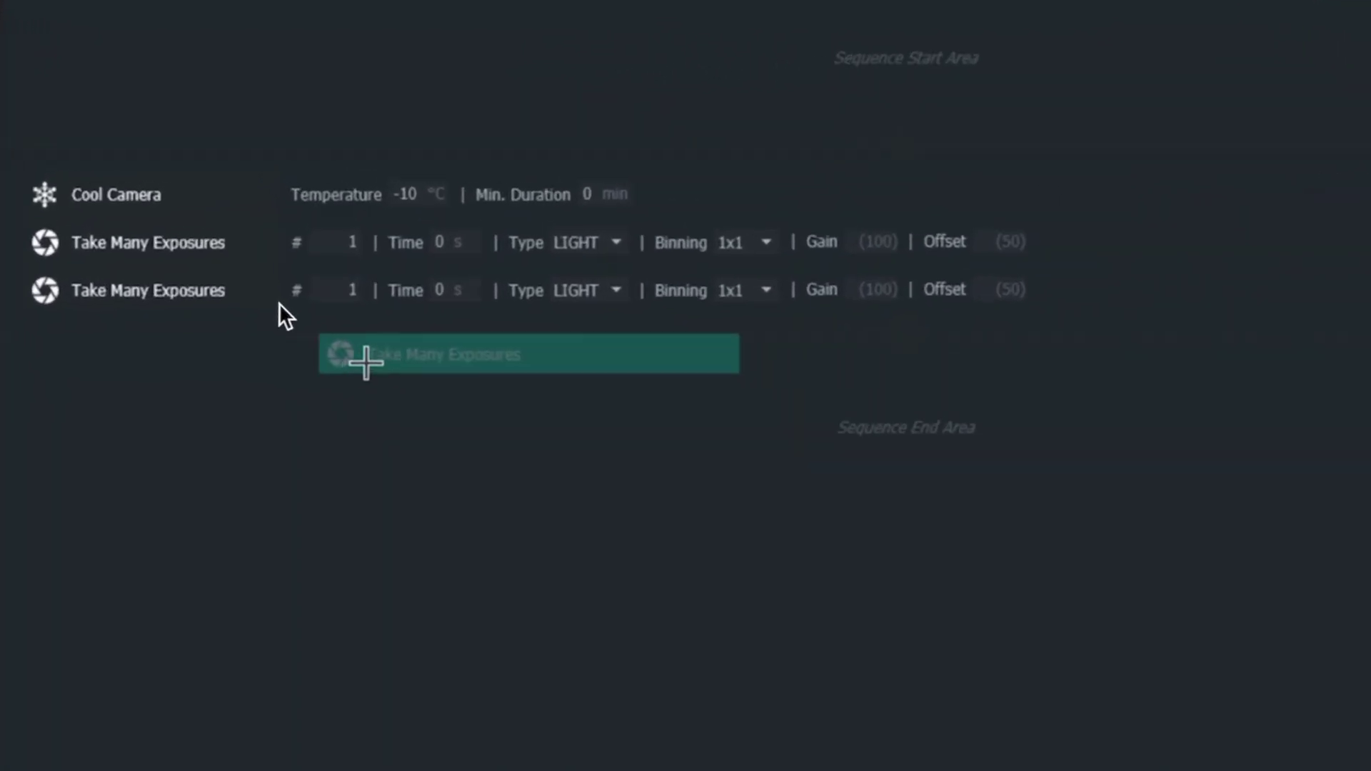
Set the Take Many Exposures instructions to 20 exposures each, with times of 120, 180 and 300 s.
double_click(351, 242)
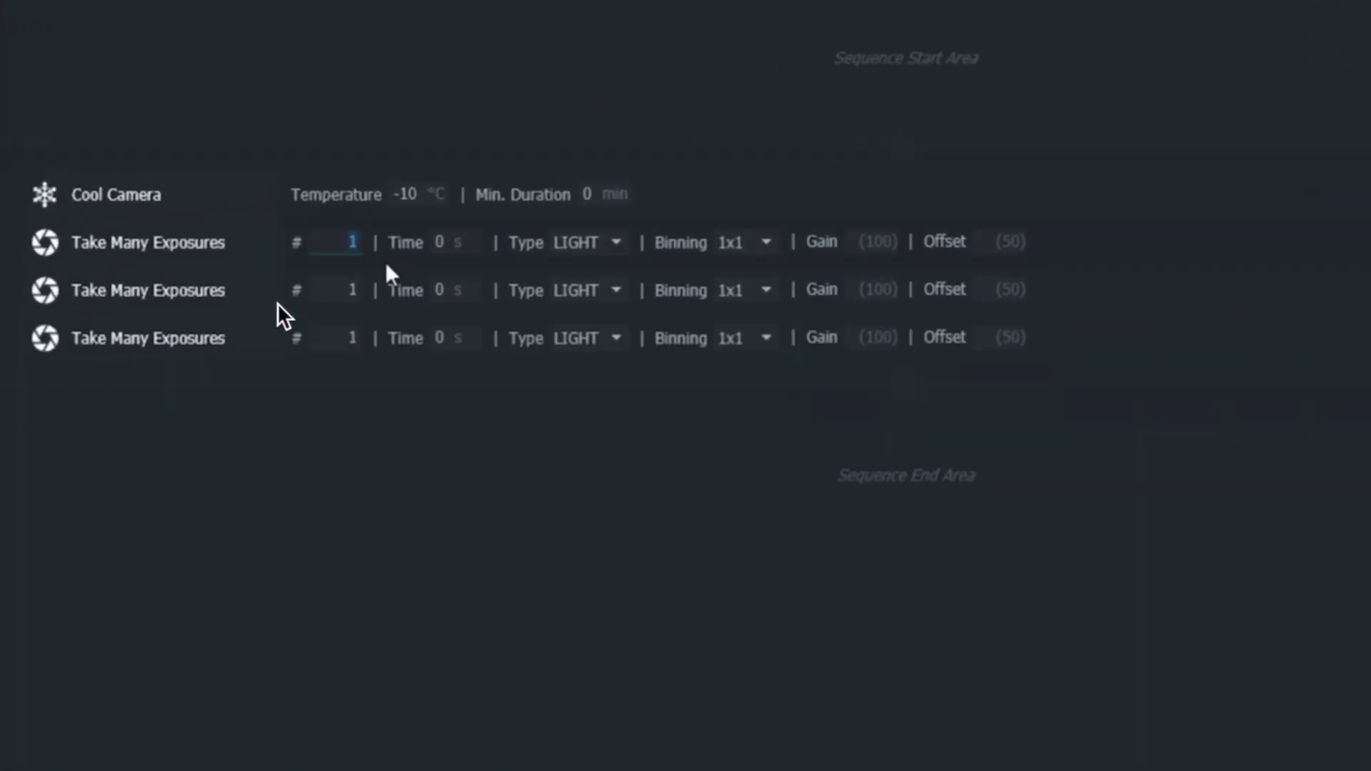
type("20")
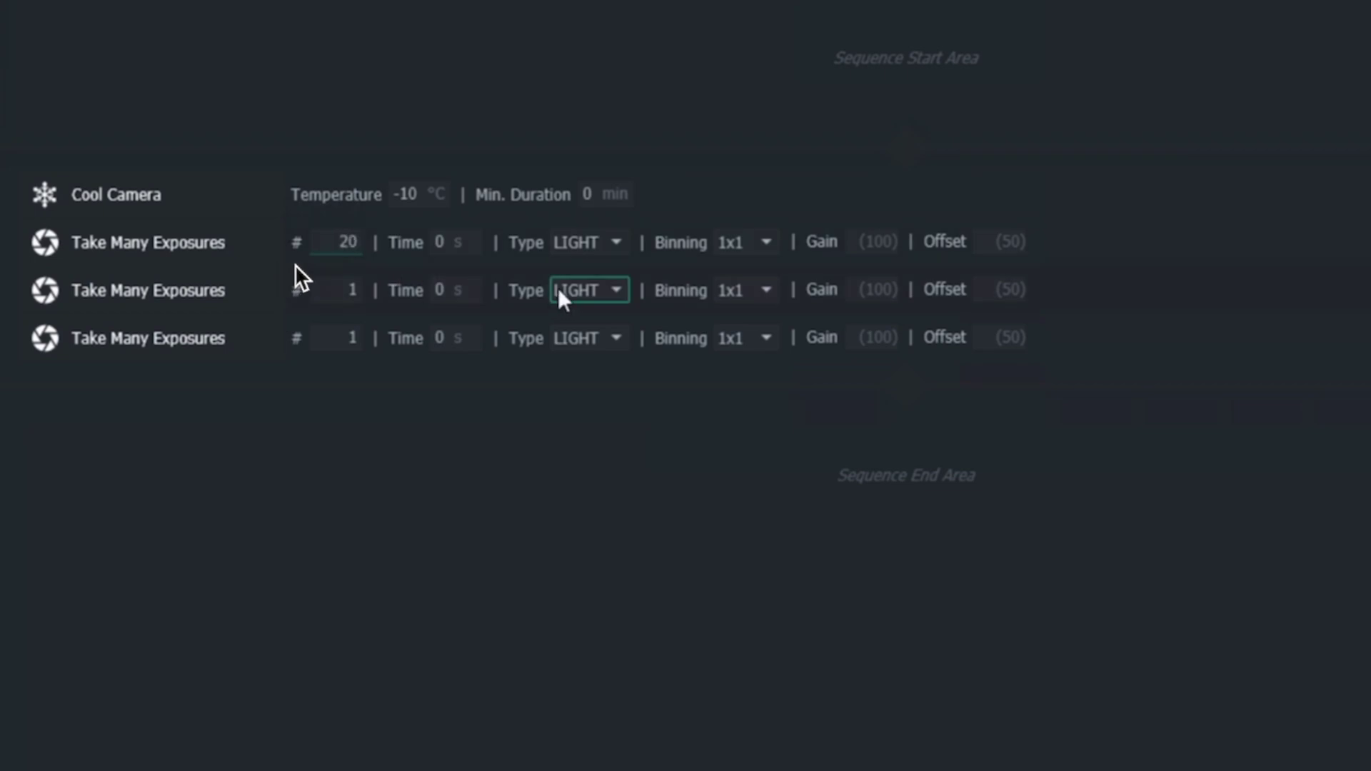
double_click(437, 243)
type("120")
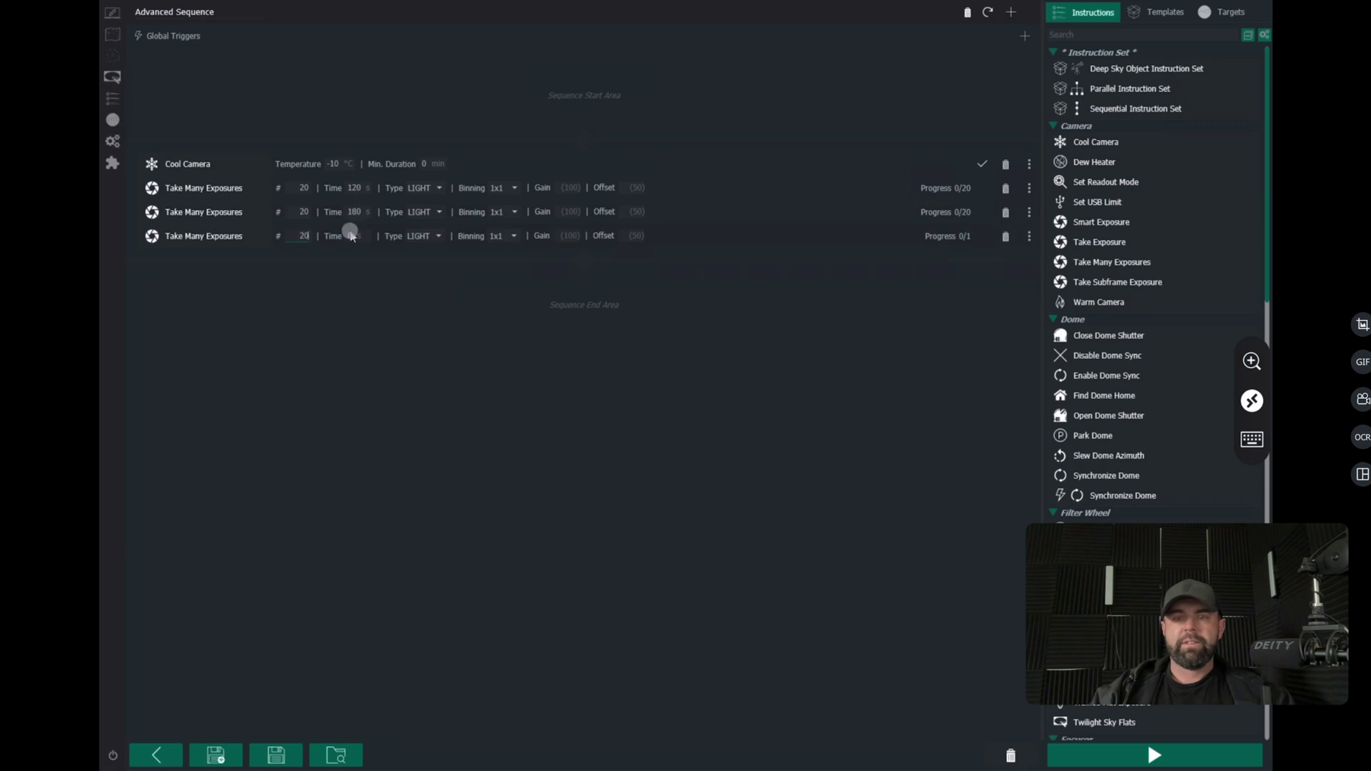
Set the type of the Take Many Exposures instructions to DARK and start the sequence.
left_click(427, 212)
left_click(434, 245)
left_click(434, 235)
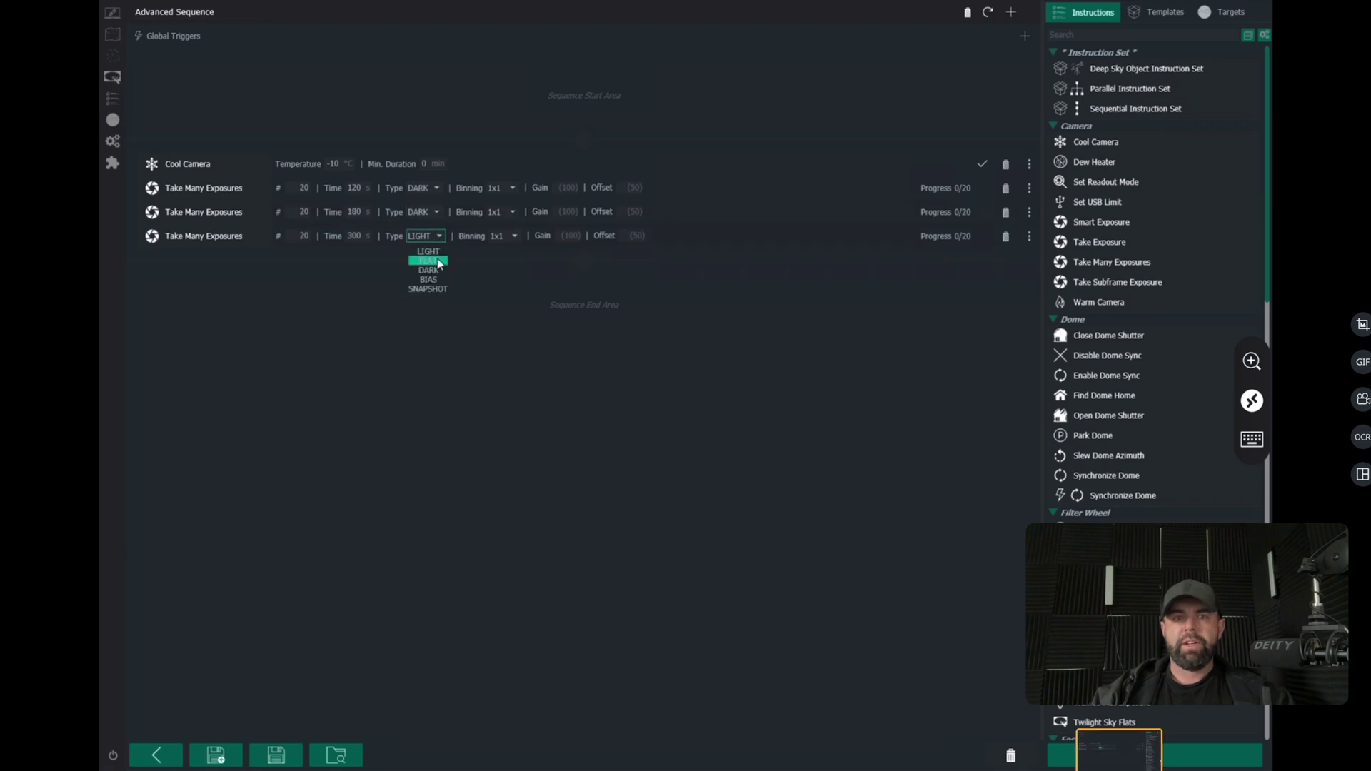
left_click(432, 270)
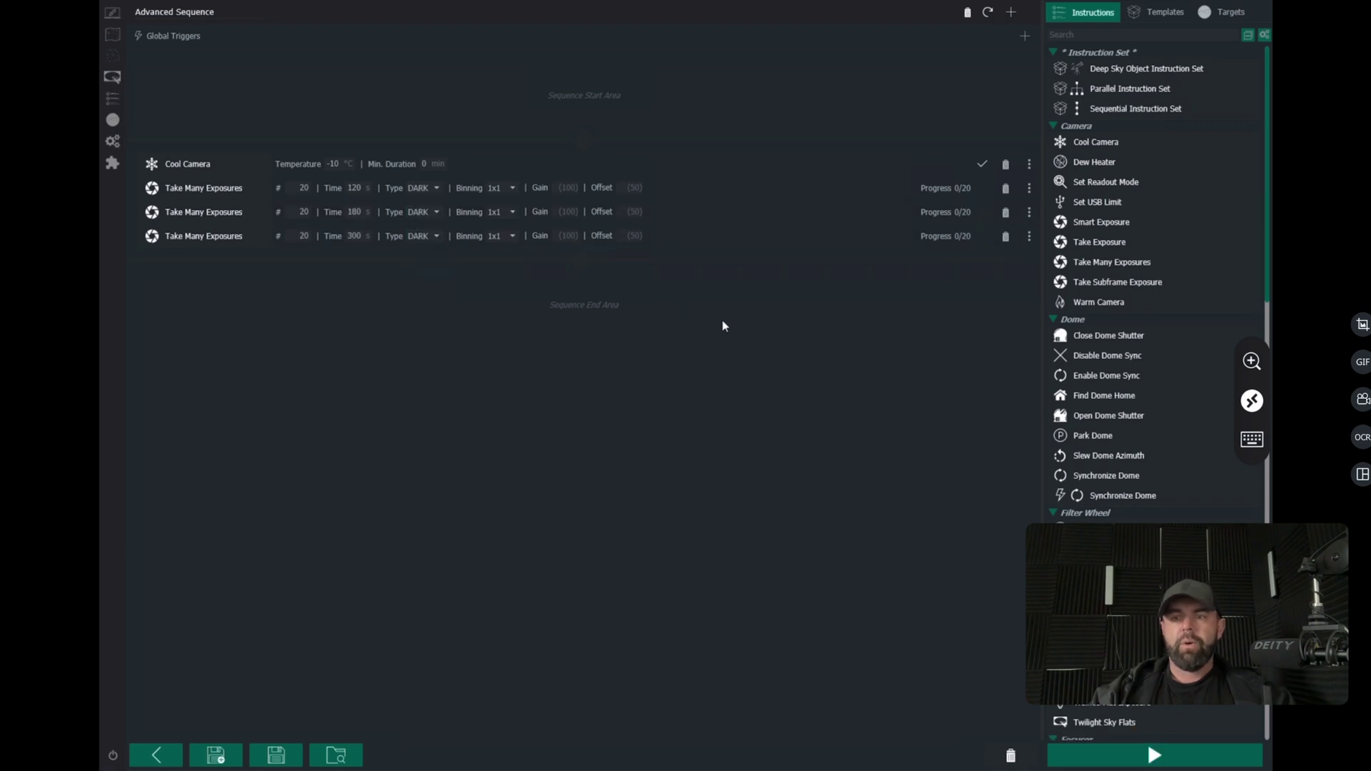
left_click(1123, 758)
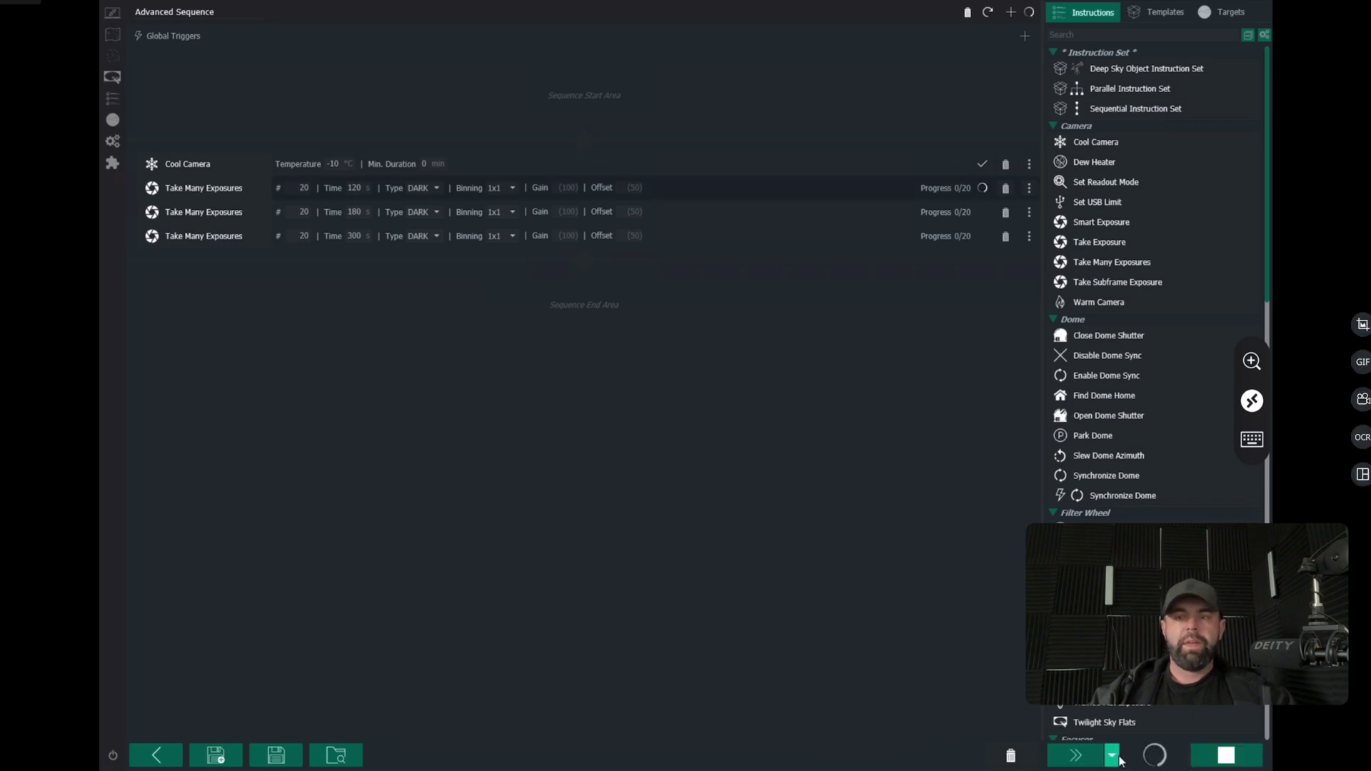